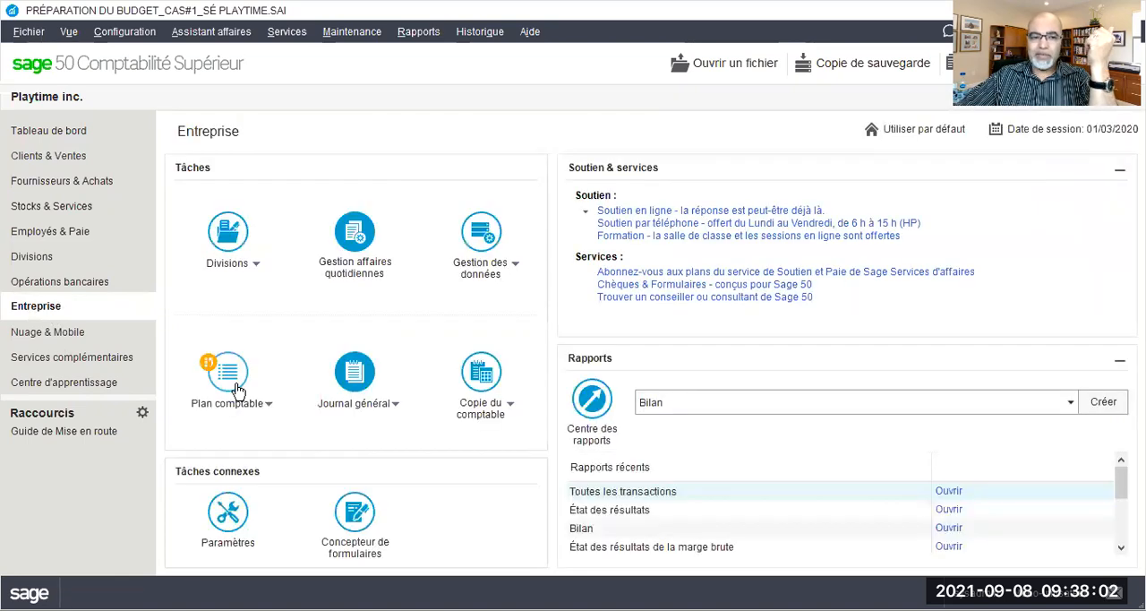
# Find account 1060 Compte courant in the chart of accounts and review its class options and reconciliation settings
pyautogui.click(230, 374)
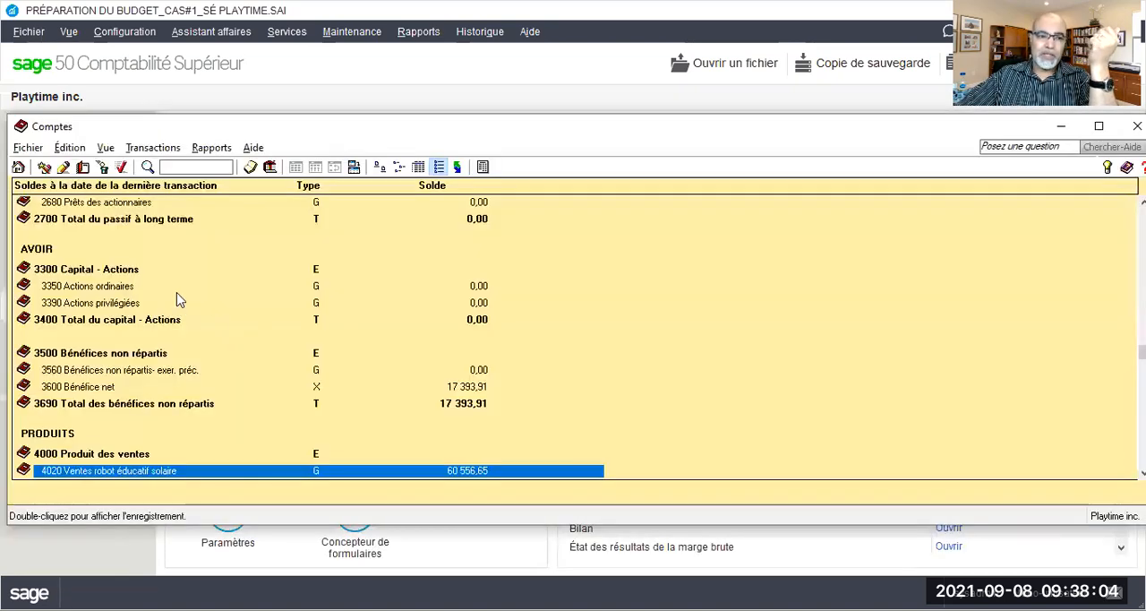
pyautogui.click(202, 167)
pyautogui.write('1060')
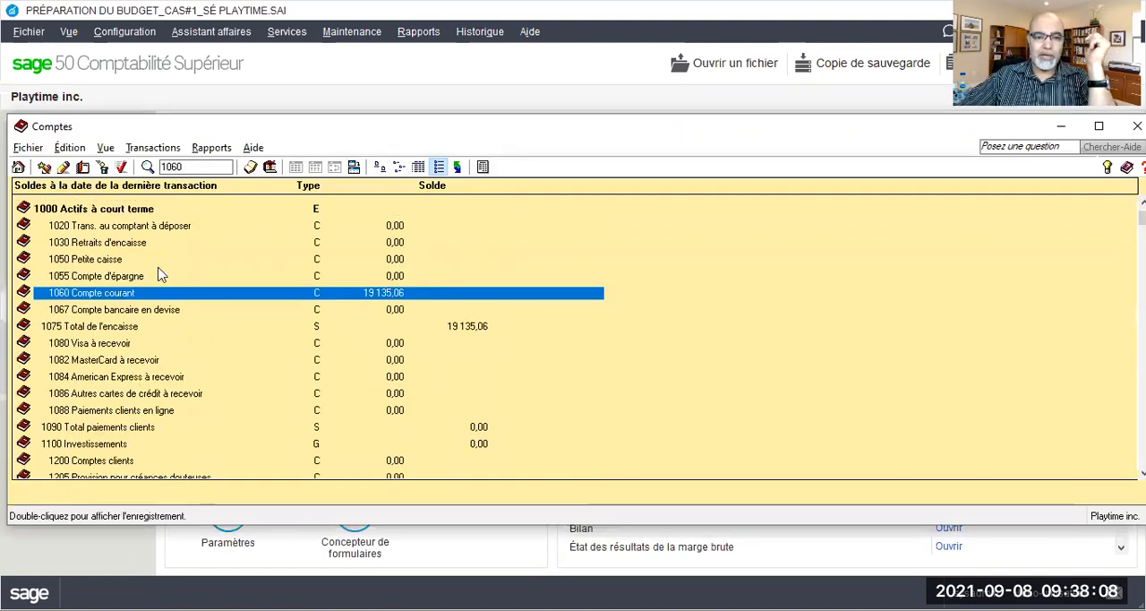
pyautogui.doubleClick(159, 293)
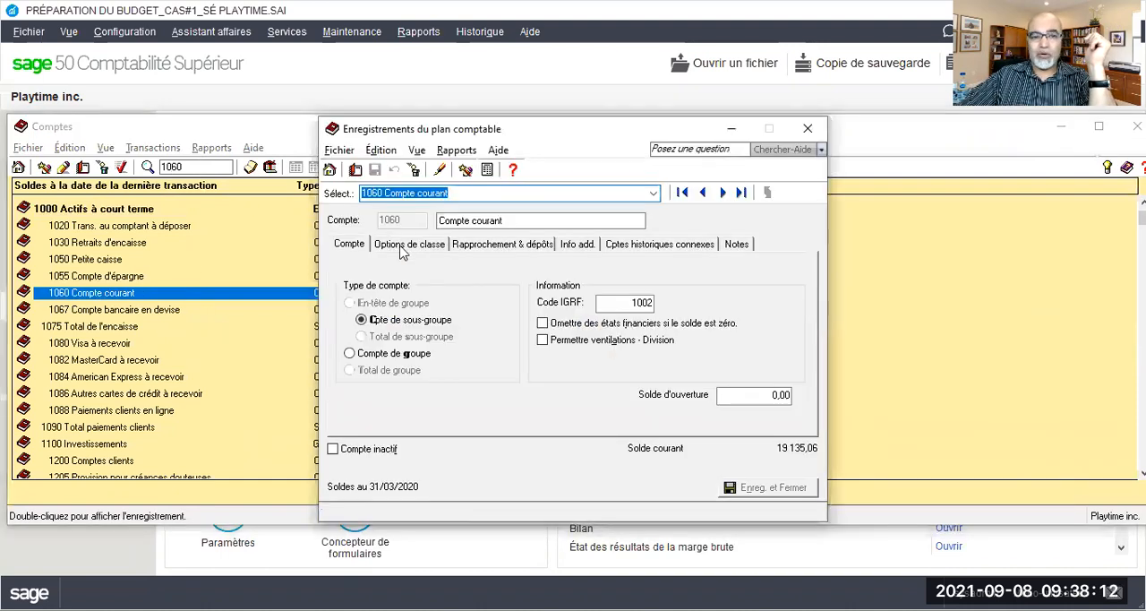
pyautogui.click(404, 247)
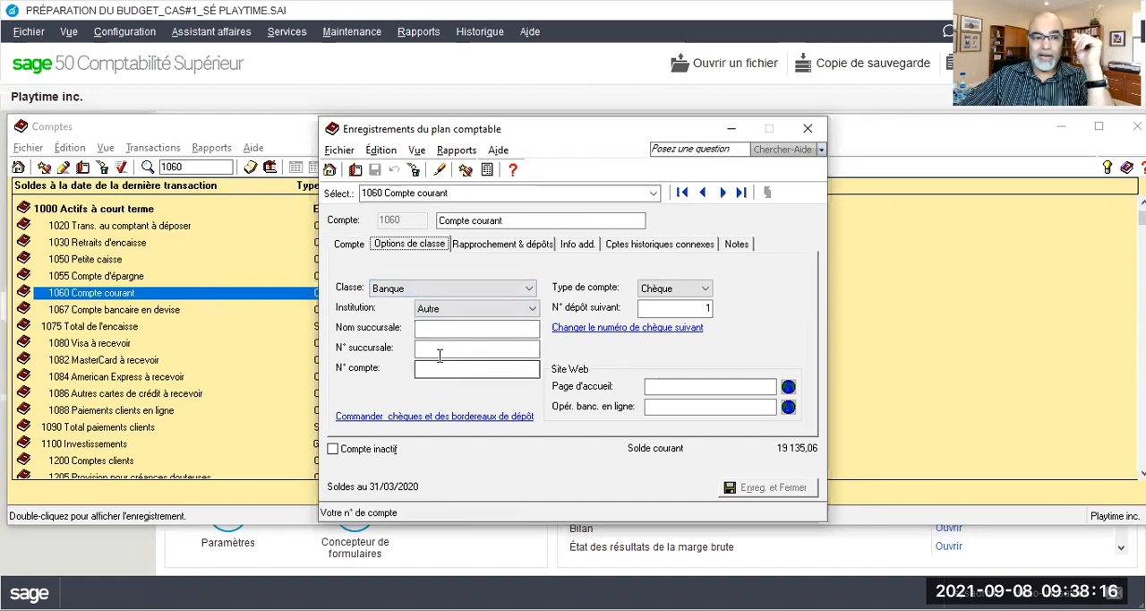
pyautogui.click(502, 245)
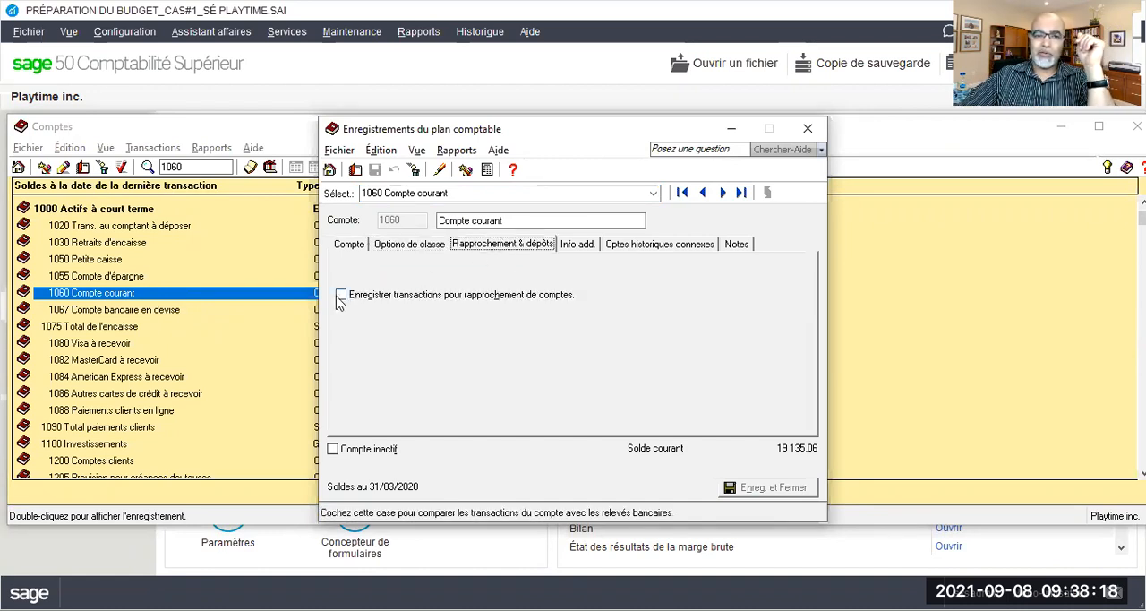
pyautogui.click(822, 122)
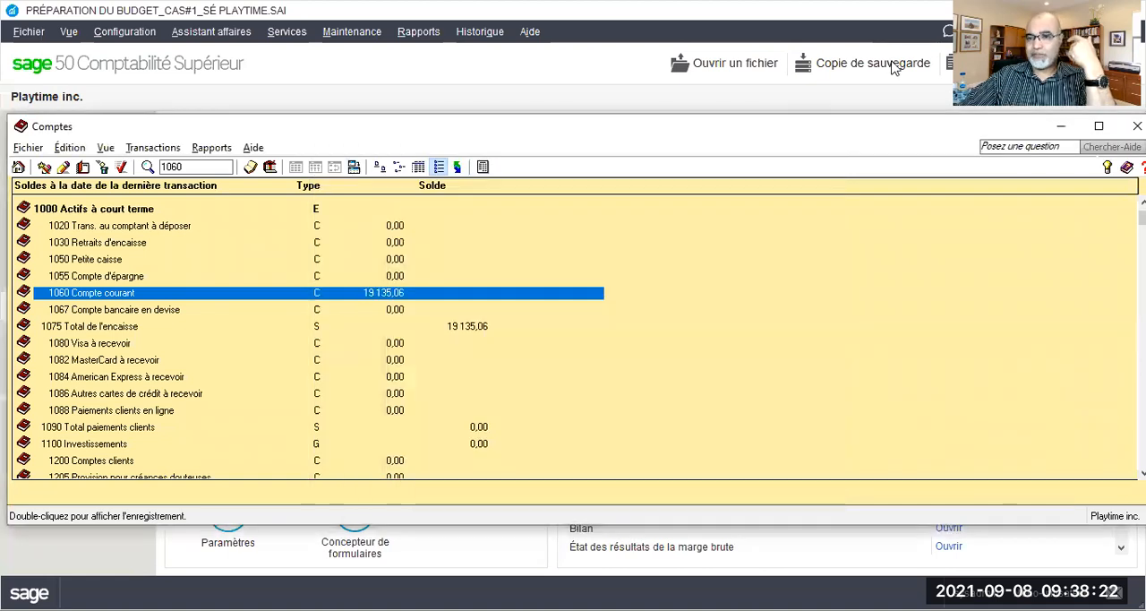
pyautogui.click(1136, 125)
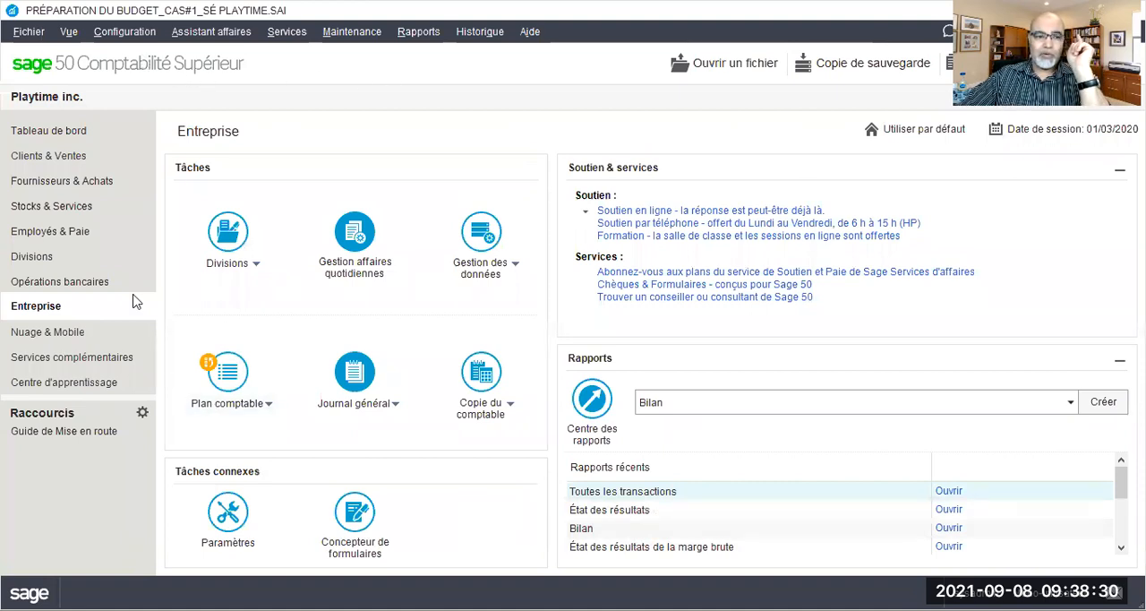
# Review the Budget settings under Général (comptes) in the company parameters without changing them
pyautogui.click(125, 31)
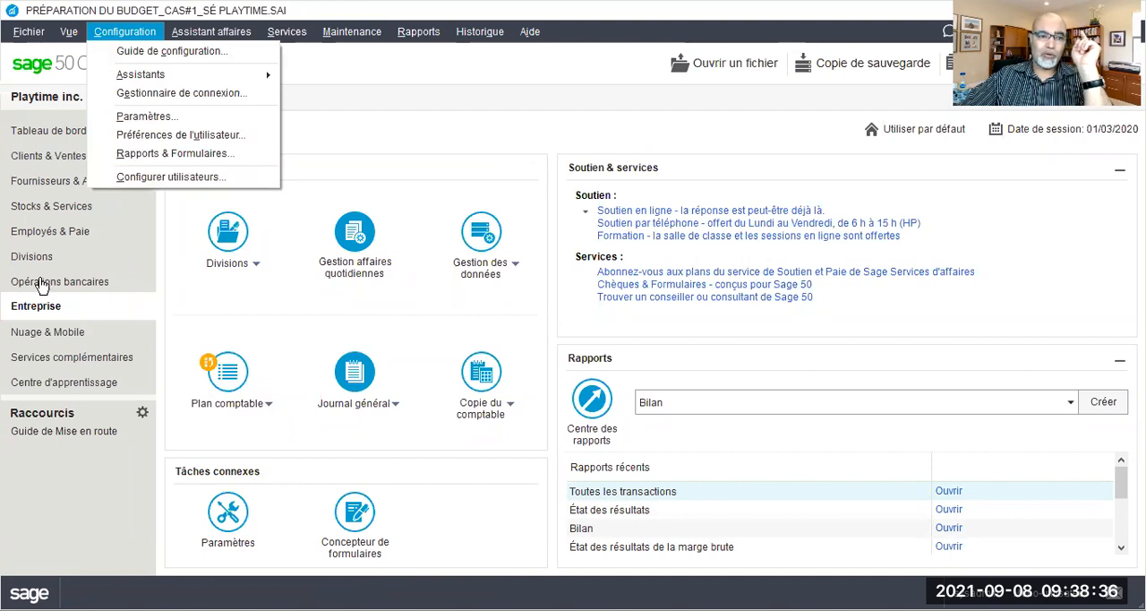
pyautogui.click(249, 409)
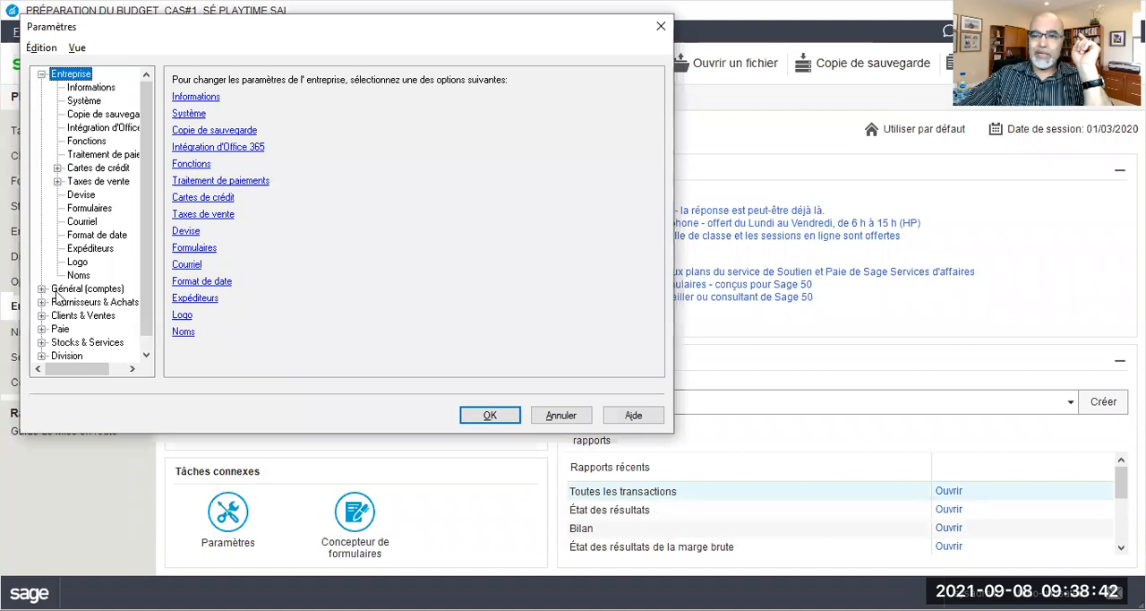
pyautogui.click(41, 74)
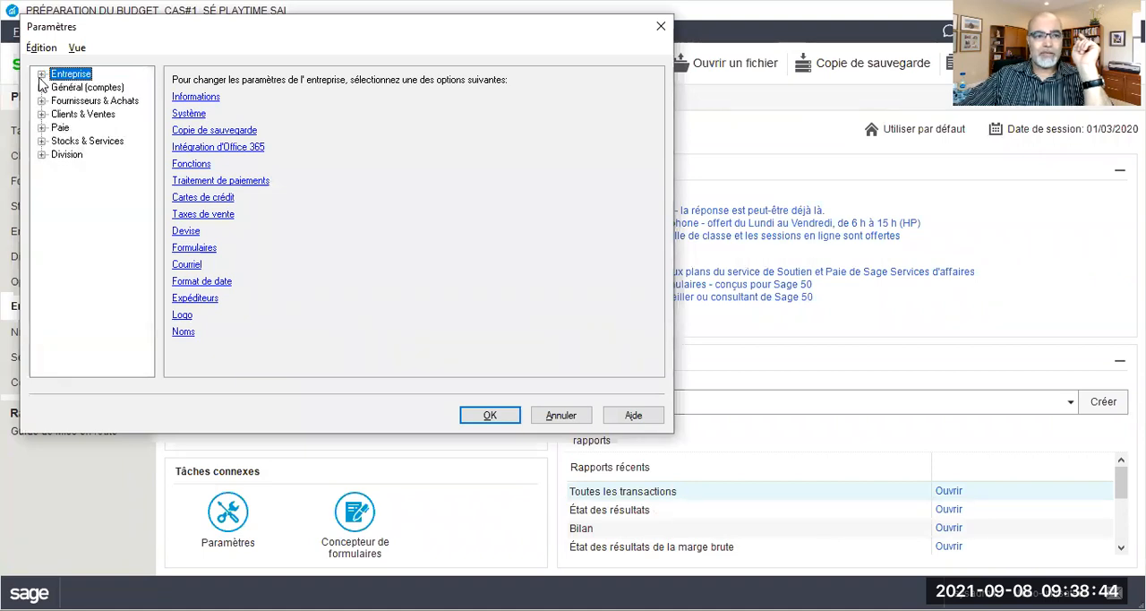
pyautogui.click(42, 88)
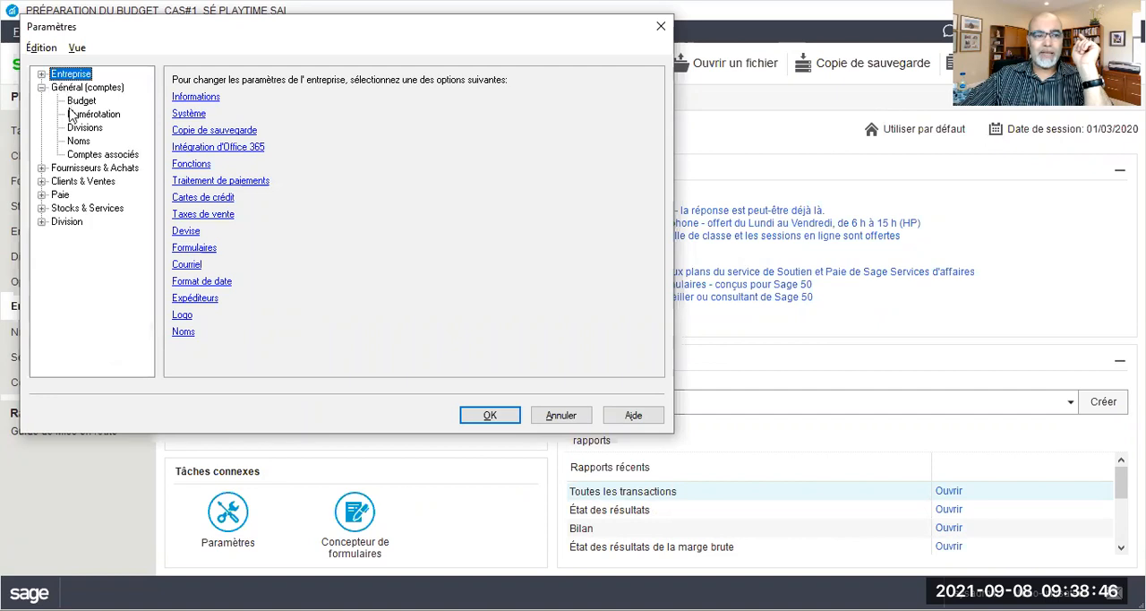
pyautogui.click(76, 103)
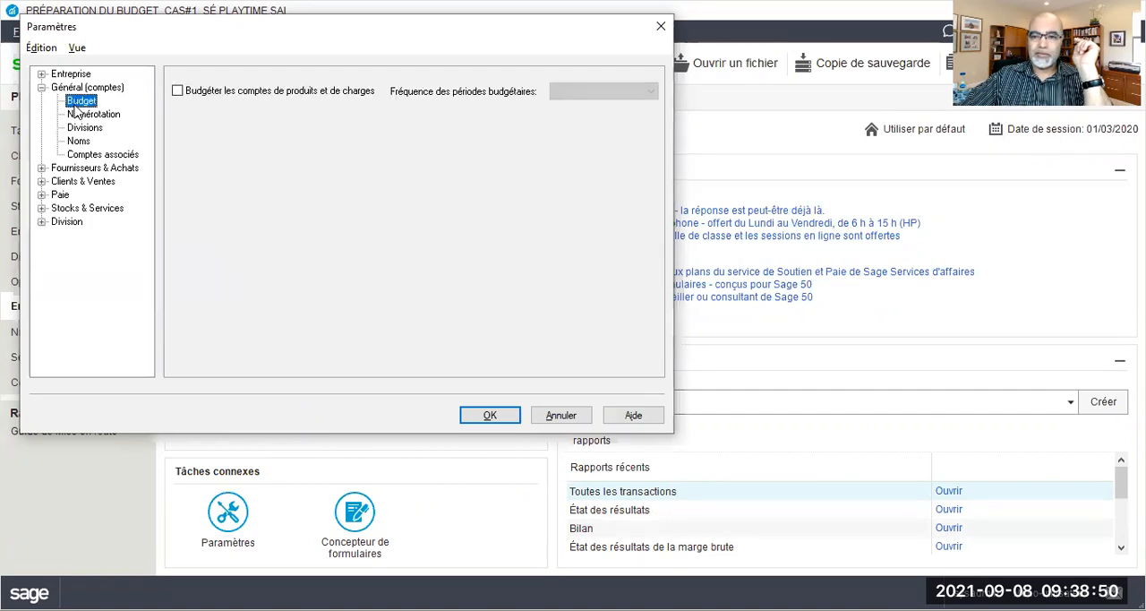
pyautogui.click(564, 416)
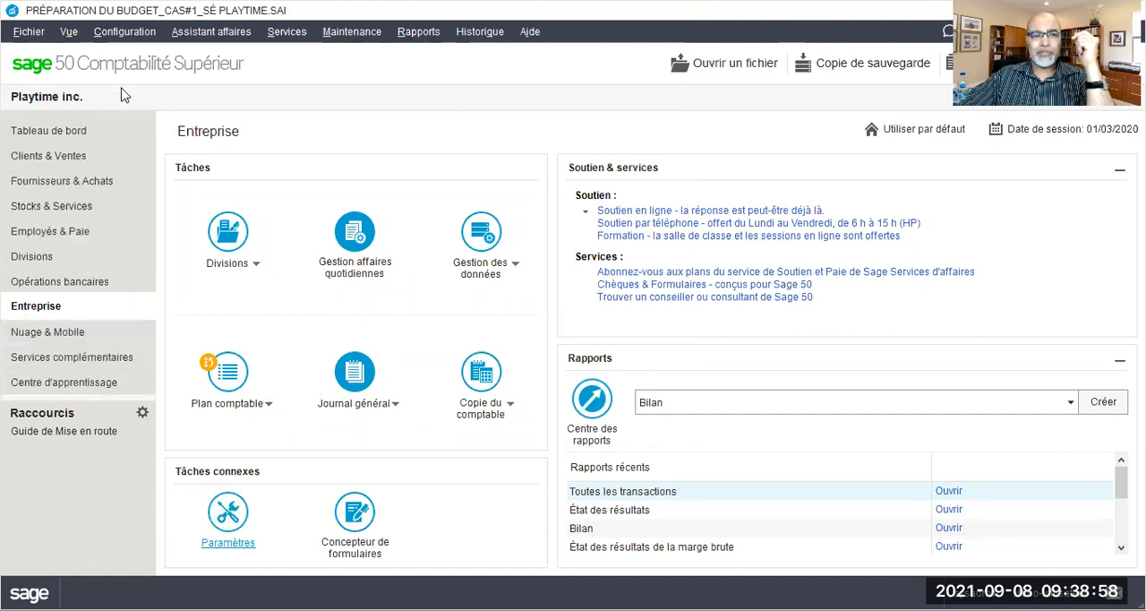
# Enable budgeting for revenue and expense accounts in the general account settings, with the budget period frequency set to Mensuelle
pyautogui.click(128, 32)
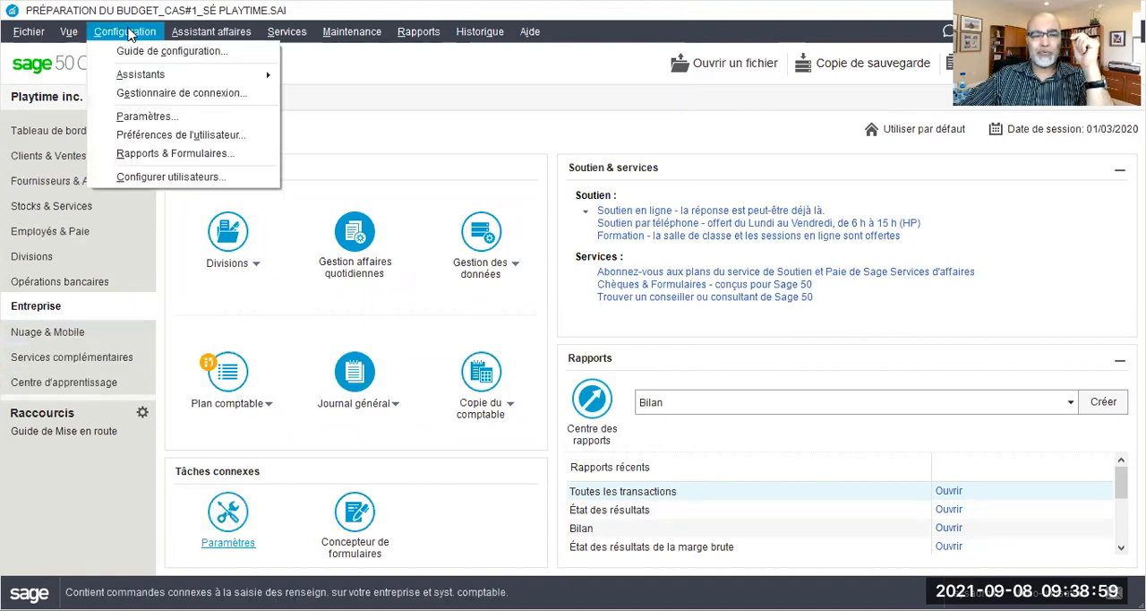
pyautogui.click(143, 118)
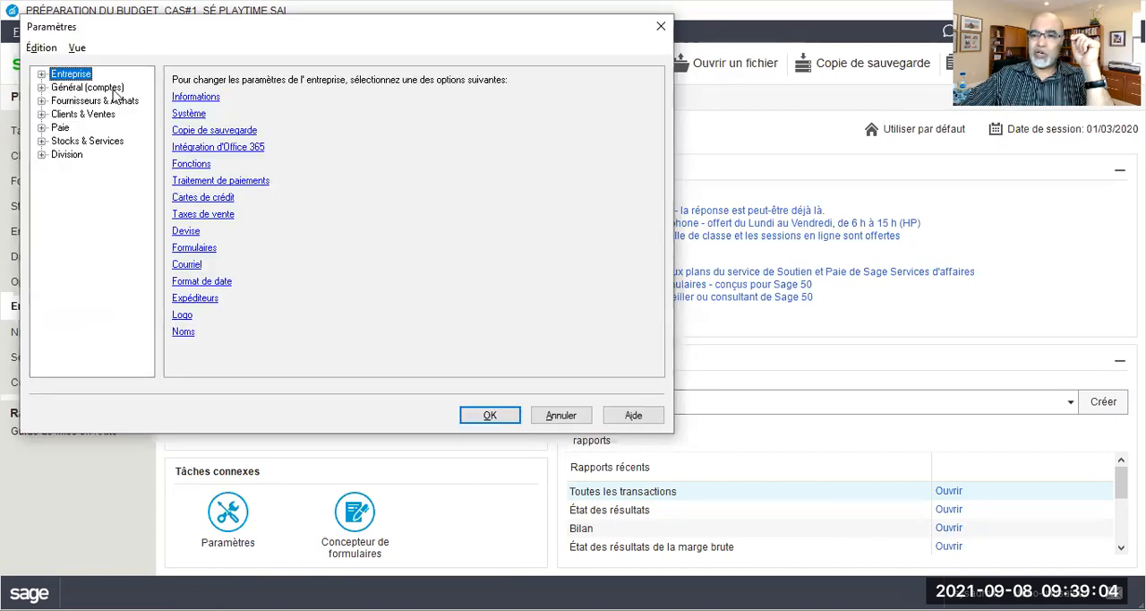
pyautogui.click(42, 88)
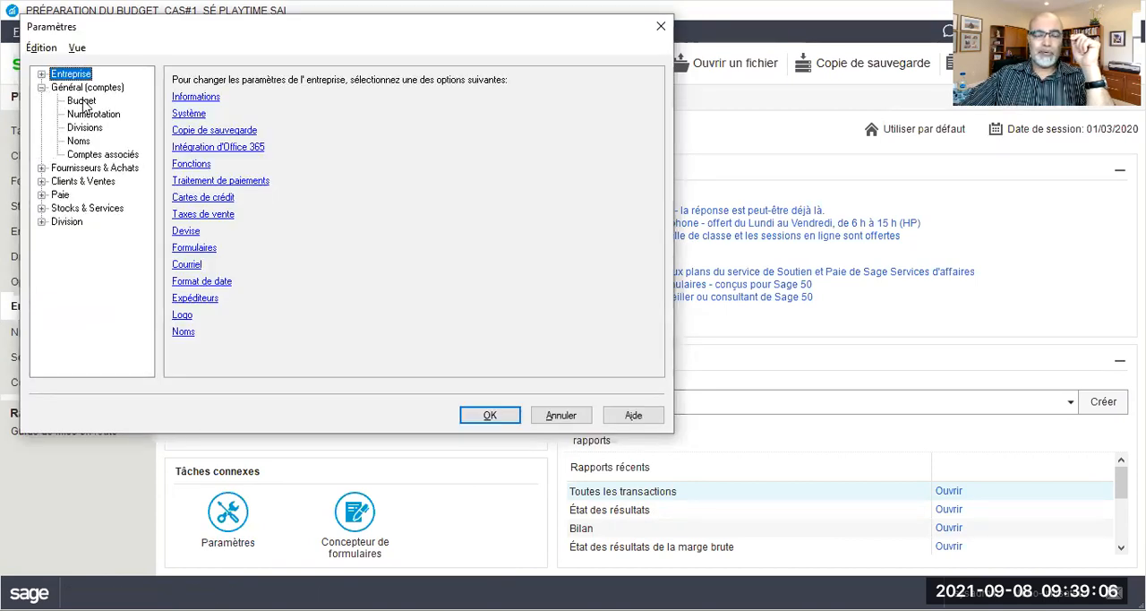
pyautogui.click(82, 100)
pyautogui.click(178, 92)
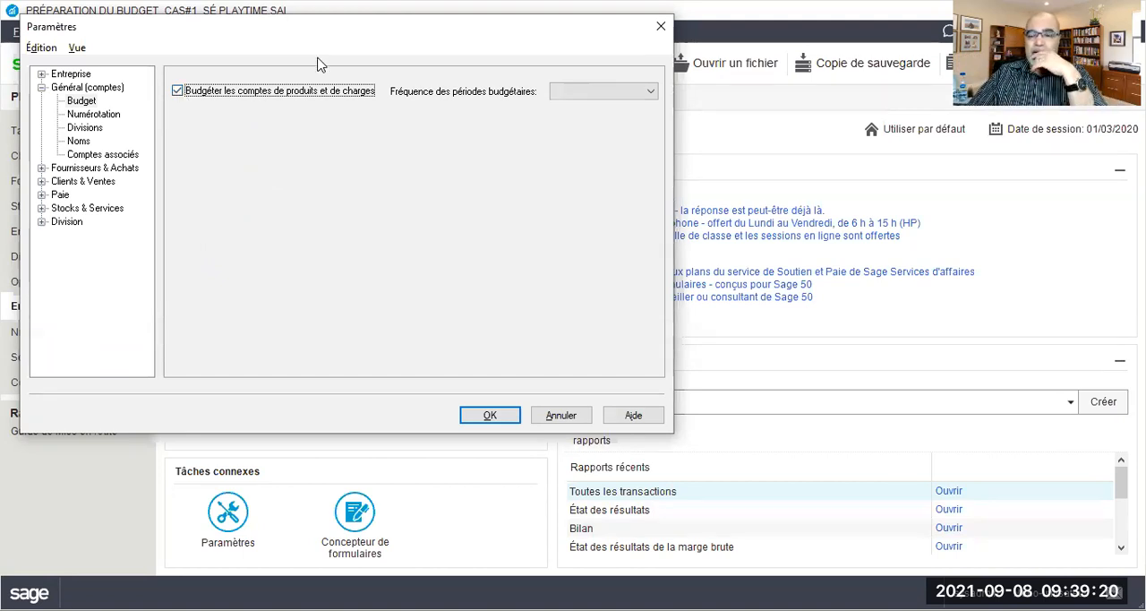
pyautogui.click(629, 94)
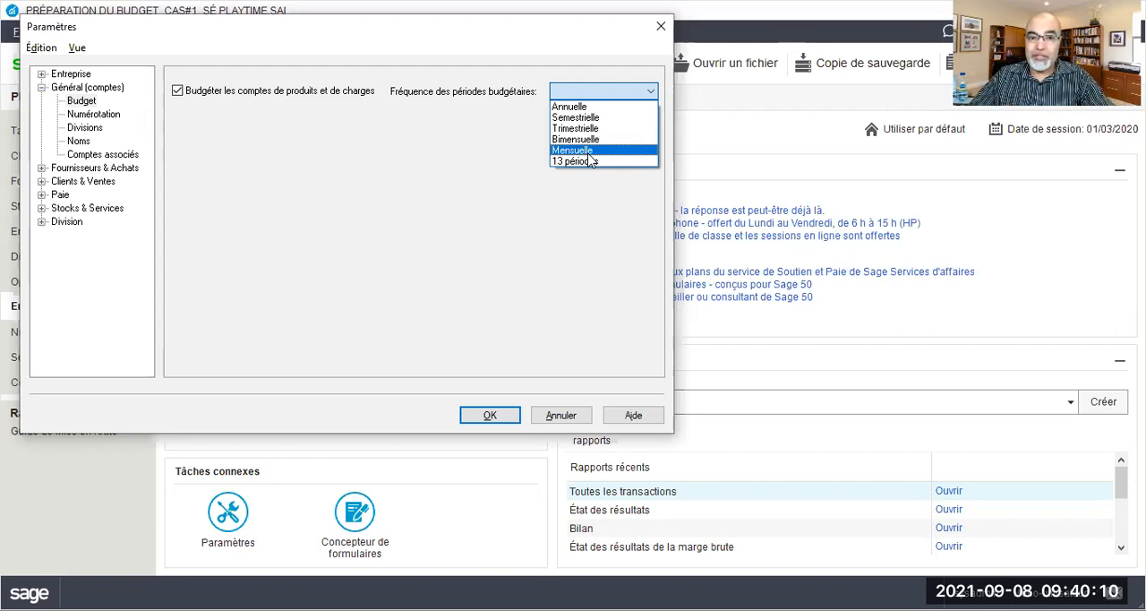
pyautogui.click(590, 152)
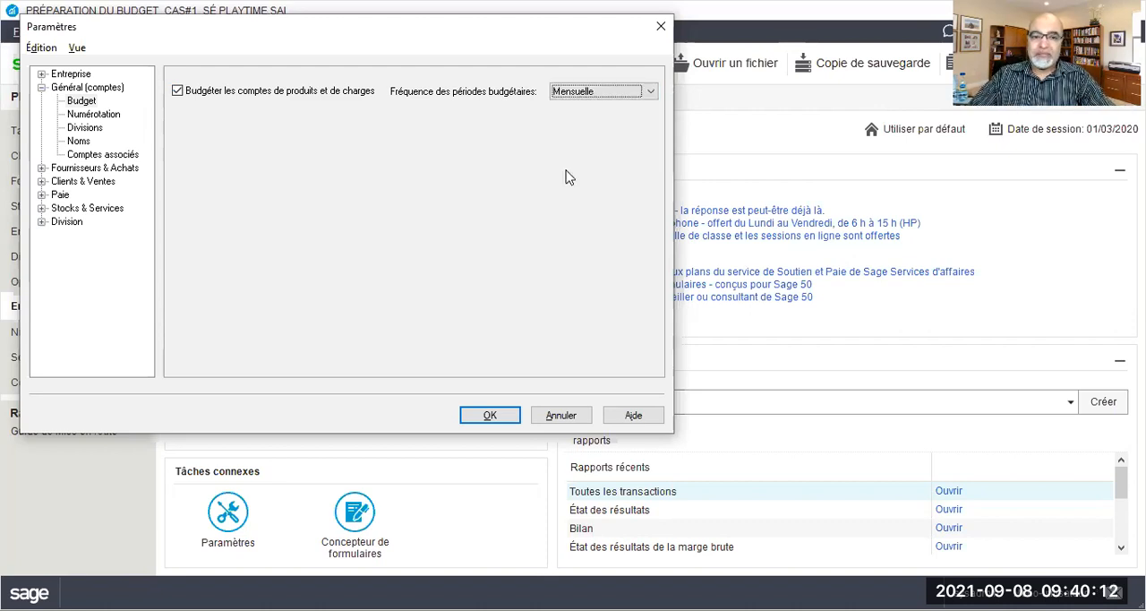
pyautogui.click(499, 416)
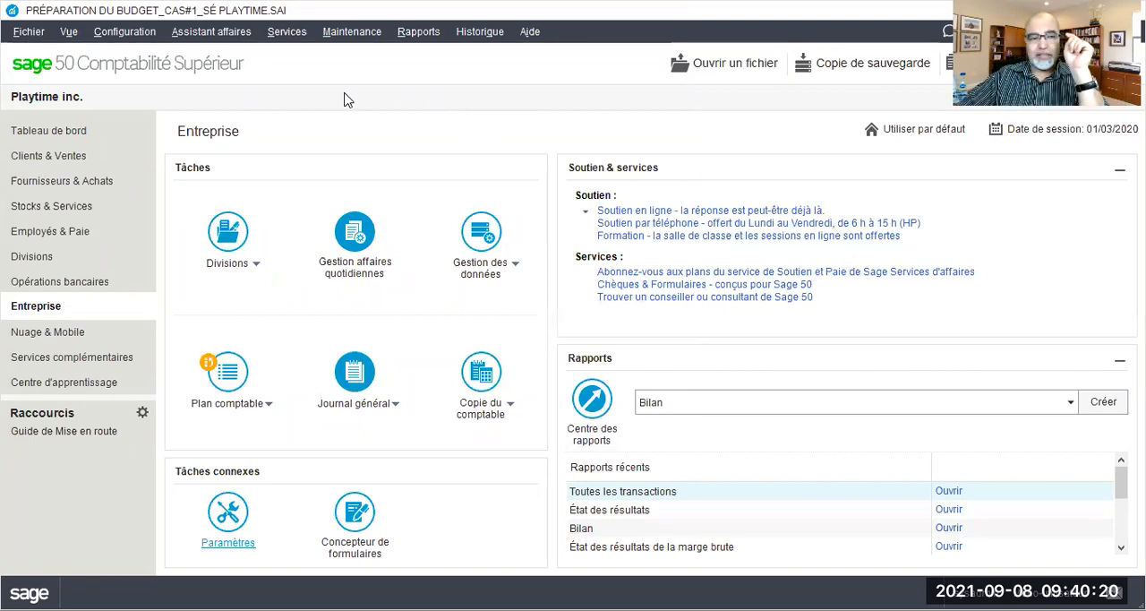
pyautogui.click(22, 34)
pyautogui.moveTo(124, 32)
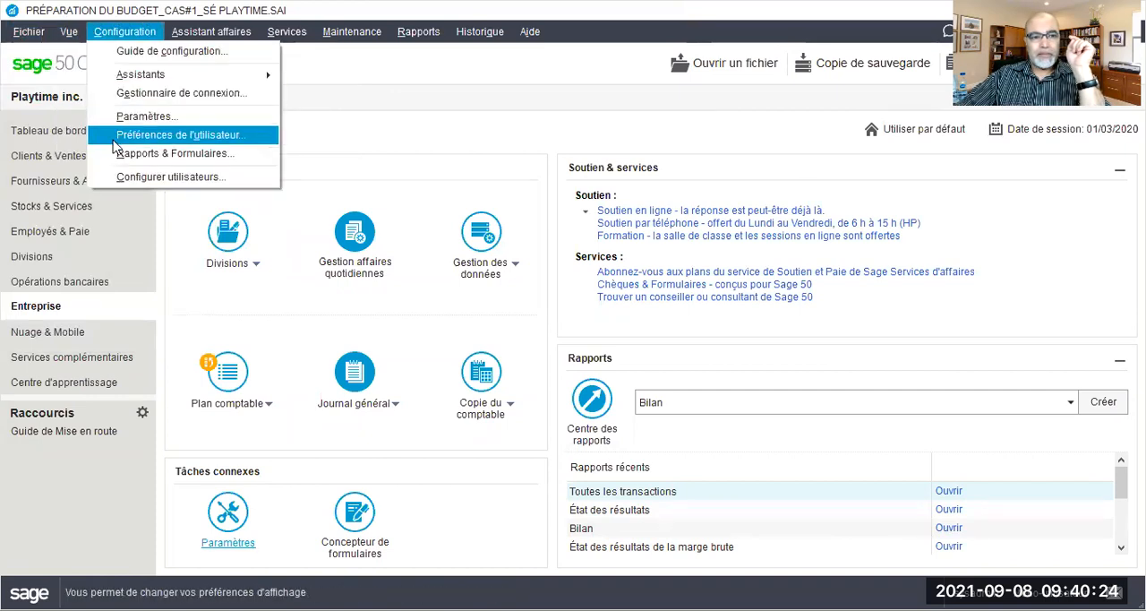
pyautogui.click(116, 138)
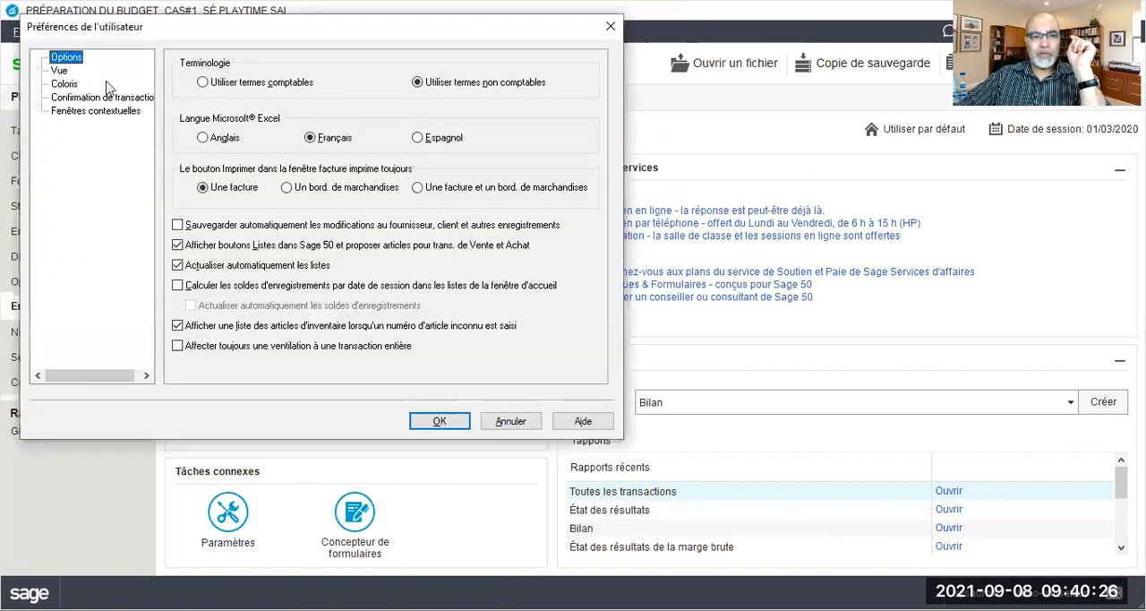
pyautogui.click(511, 422)
# Turn off budgeting for revenue and expense accounts in the general account settings
pyautogui.click(125, 31)
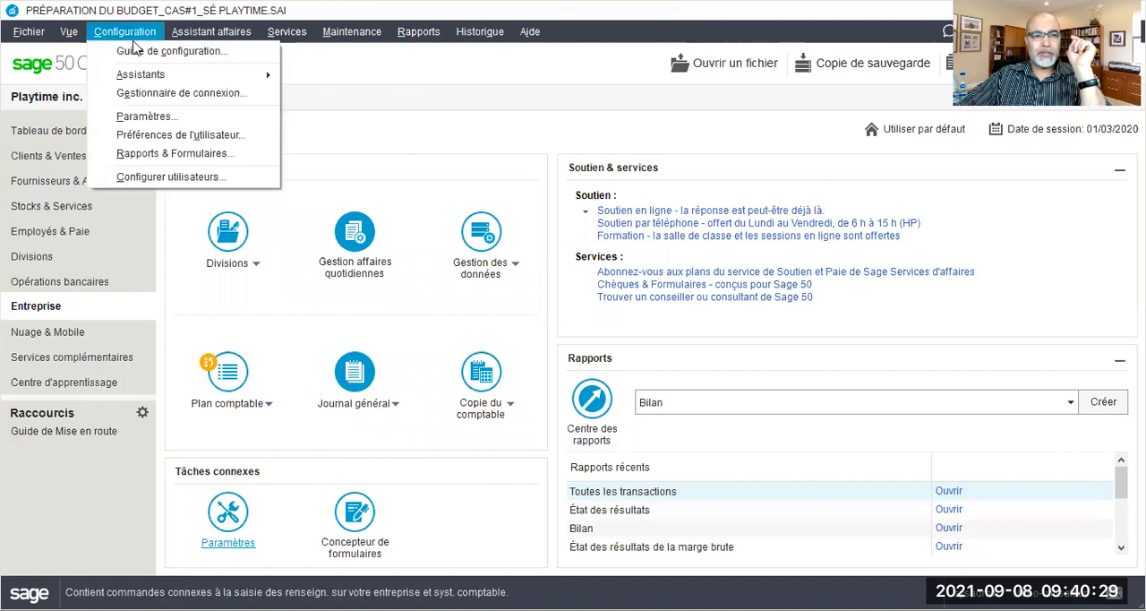
pyautogui.click(141, 122)
pyautogui.click(42, 76)
pyautogui.click(62, 88)
pyautogui.click(177, 97)
pyautogui.click(179, 94)
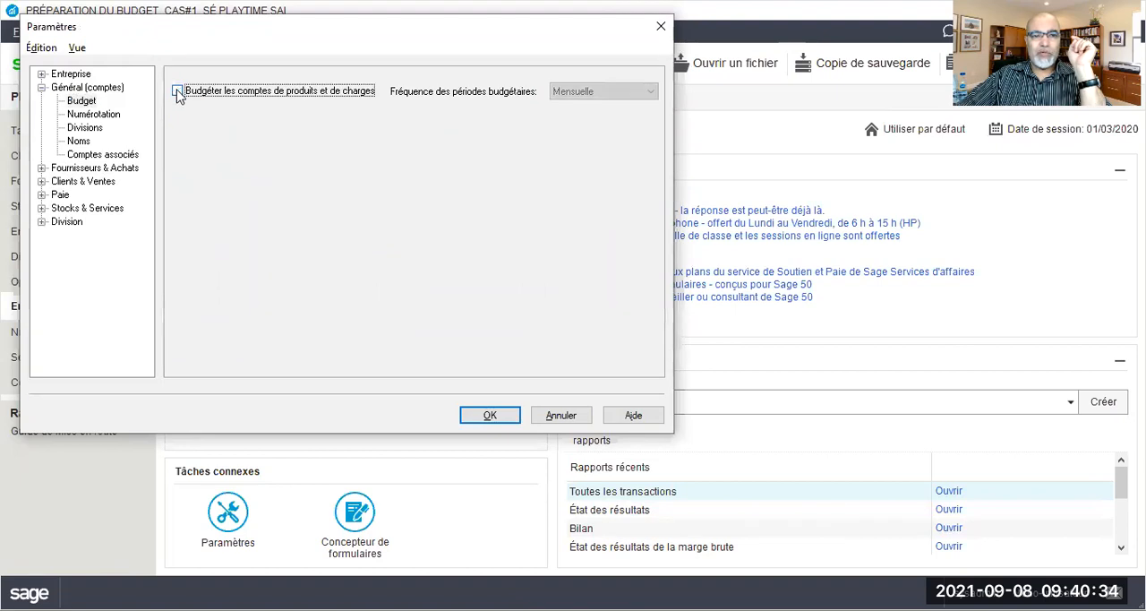
pyautogui.click(482, 419)
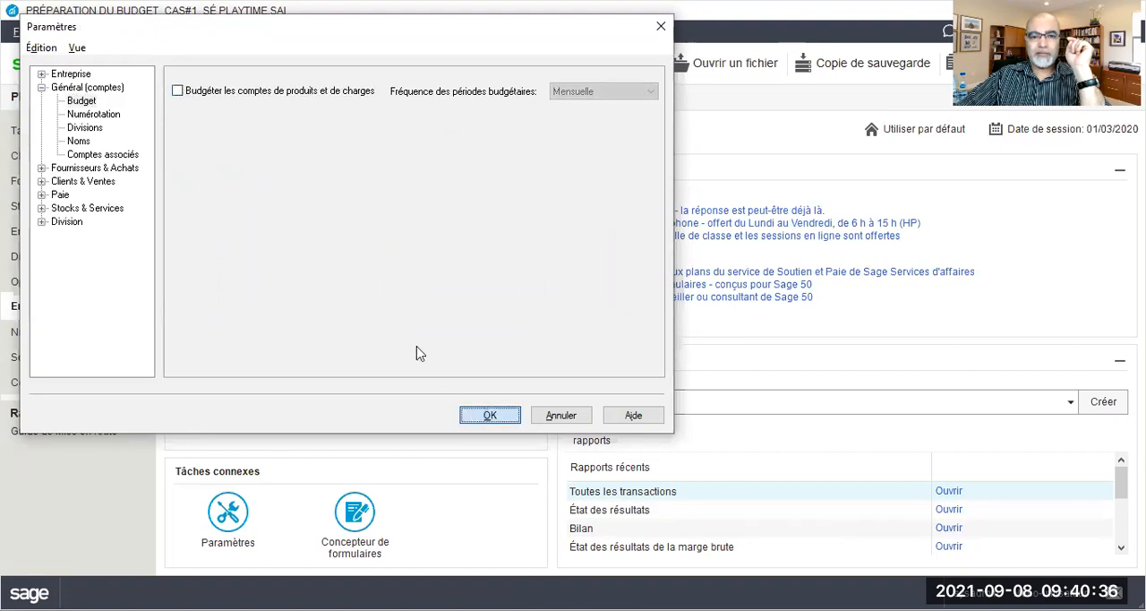
pyautogui.click(397, 281)
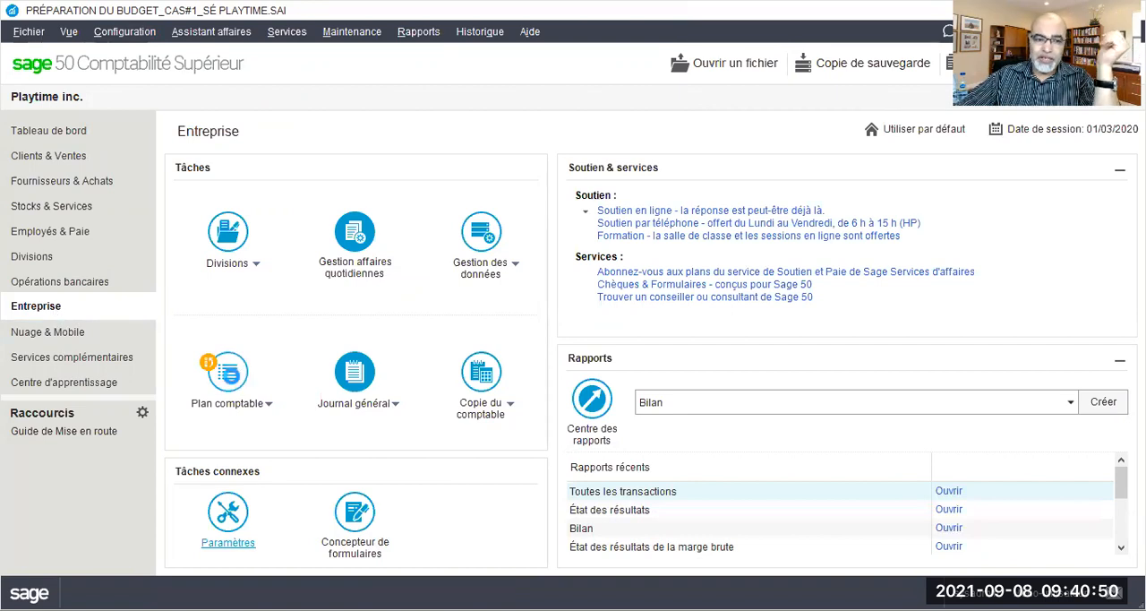
# Find account 4020 Ventes robot éducatif solaire in the chart of accounts and check the Budget page of its record
pyautogui.click(228, 372)
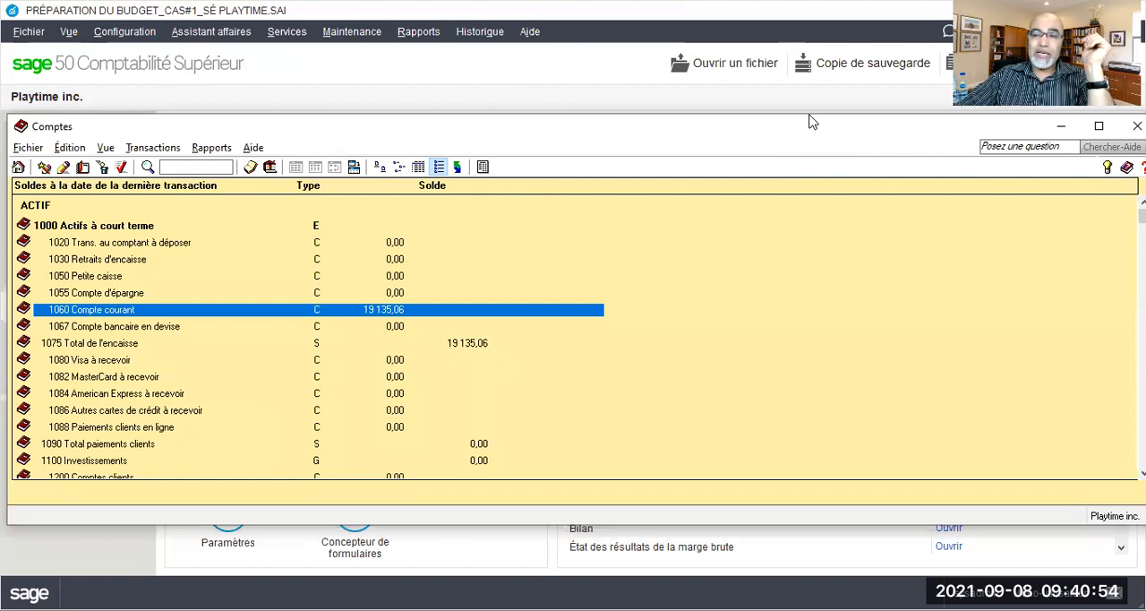
pyautogui.moveTo(811, 122); pyautogui.dragTo(820, 71)
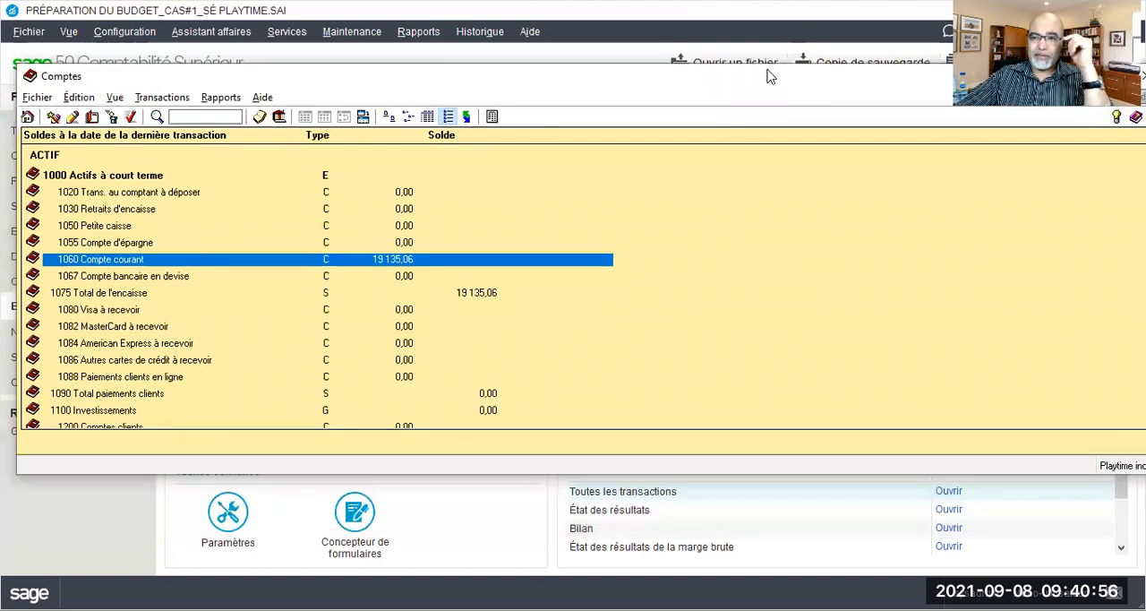
pyautogui.doubleClick(124, 225)
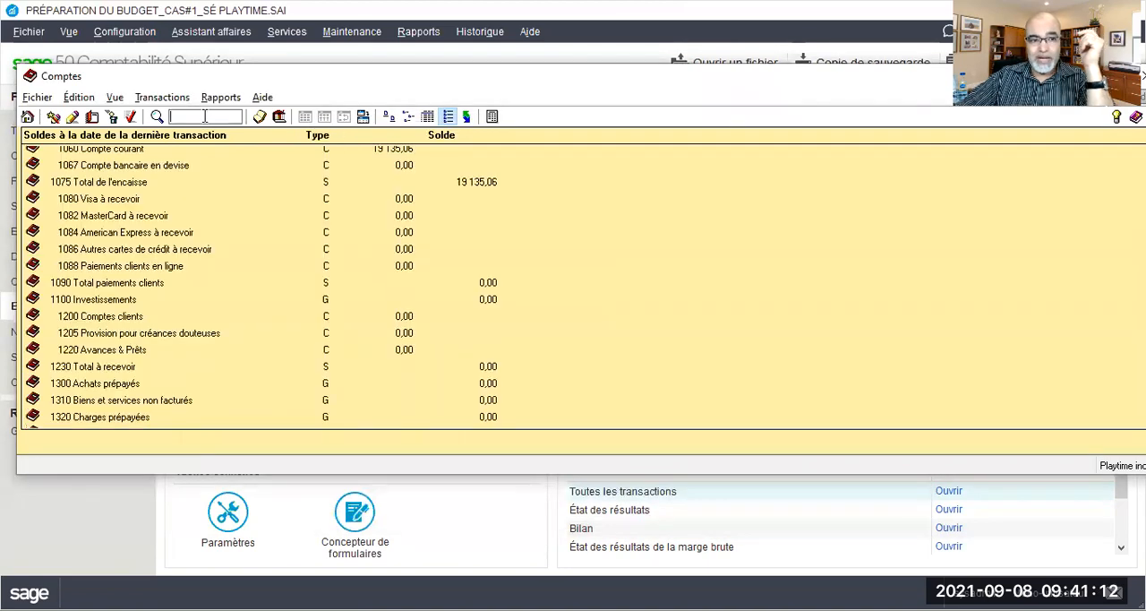
pyautogui.write('4')
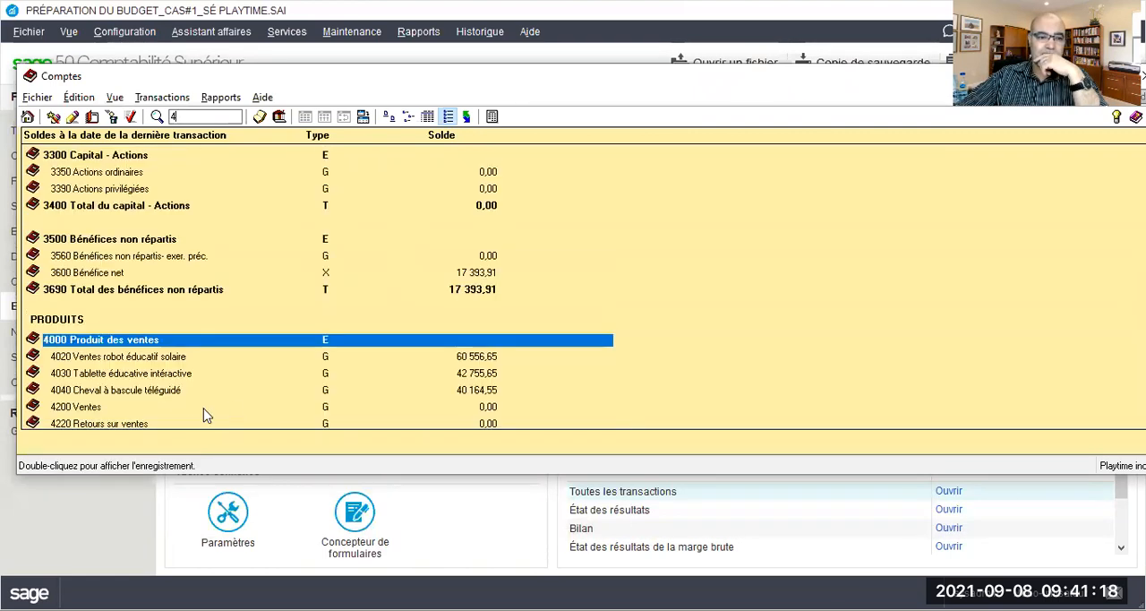
pyautogui.click(164, 359)
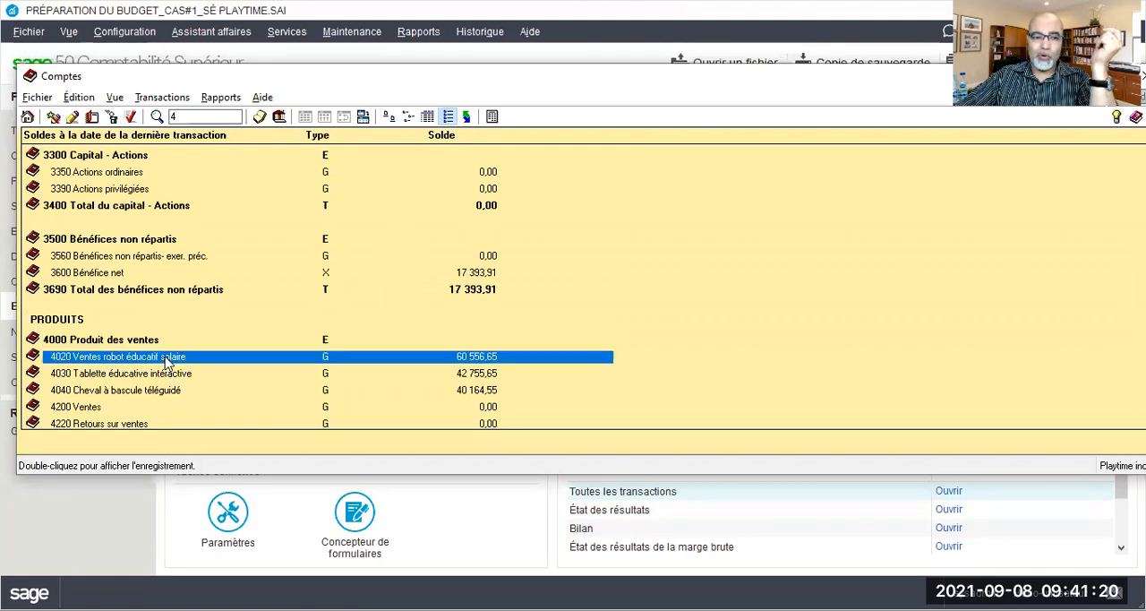
pyautogui.doubleClick(165, 356)
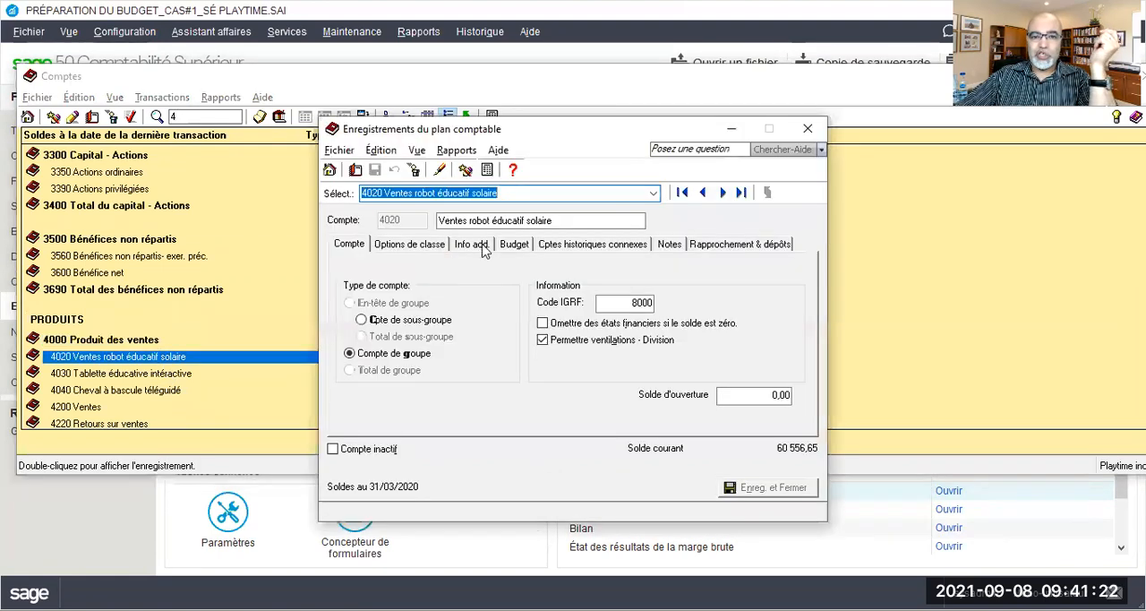
pyautogui.click(512, 249)
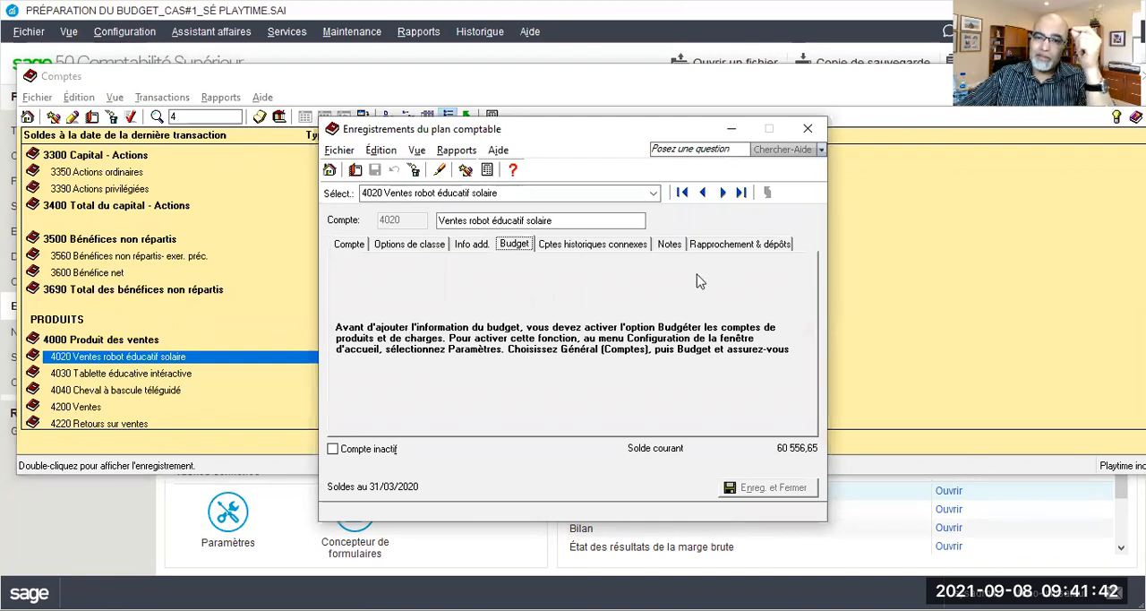
pyautogui.click(807, 130)
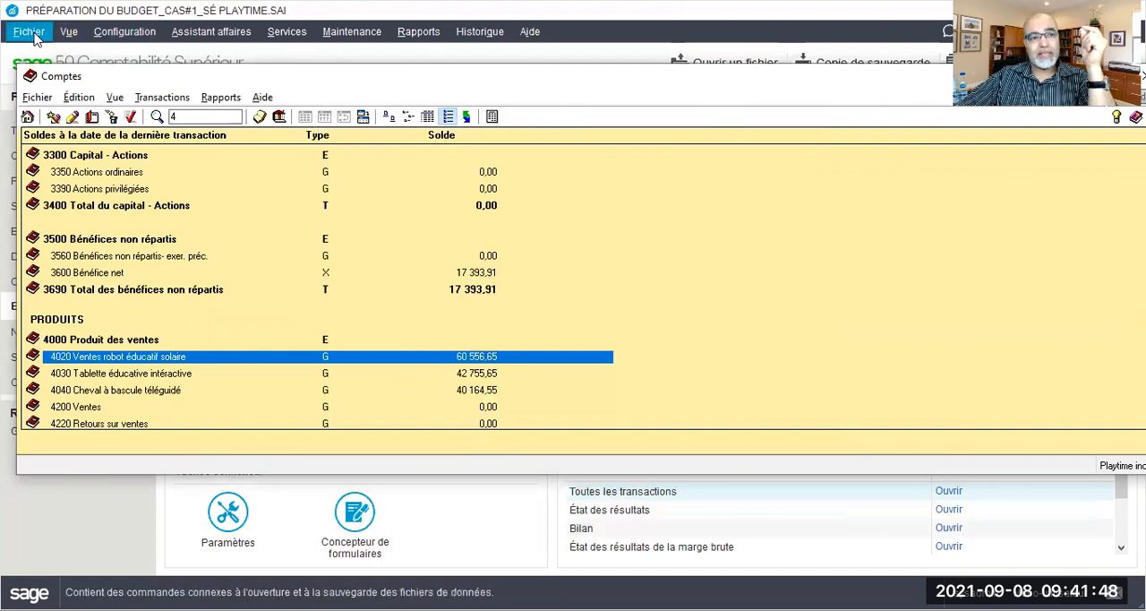
# Return to the Budget settings under Général (comptes) in the company parameters and close the open windows
pyautogui.click(109, 35)
pyautogui.click(125, 122)
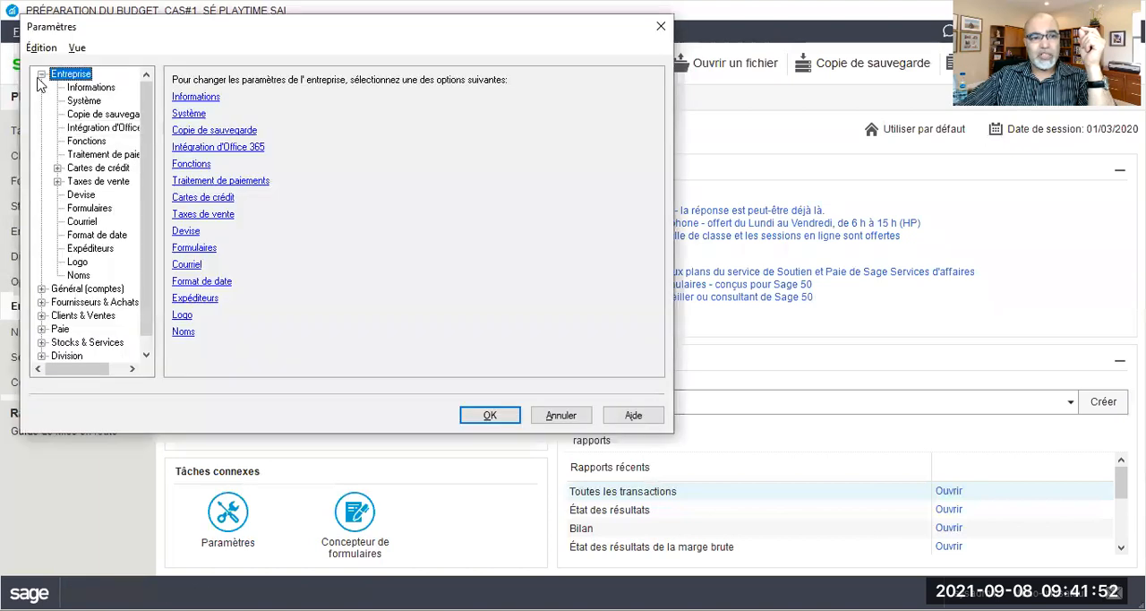
pyautogui.click(41, 75)
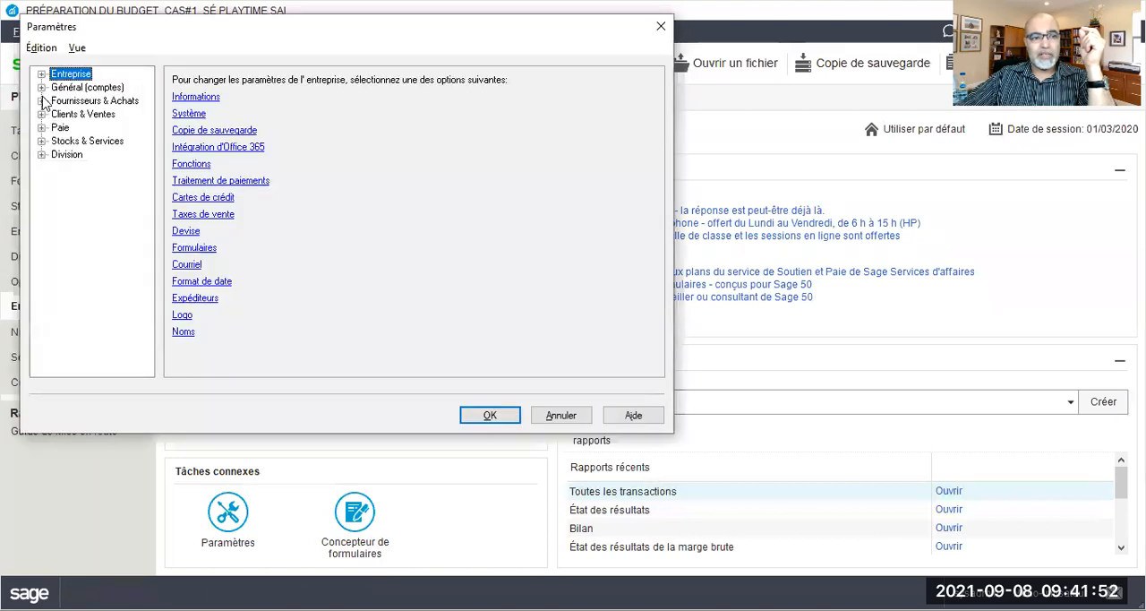
pyautogui.click(41, 86)
pyautogui.click(79, 102)
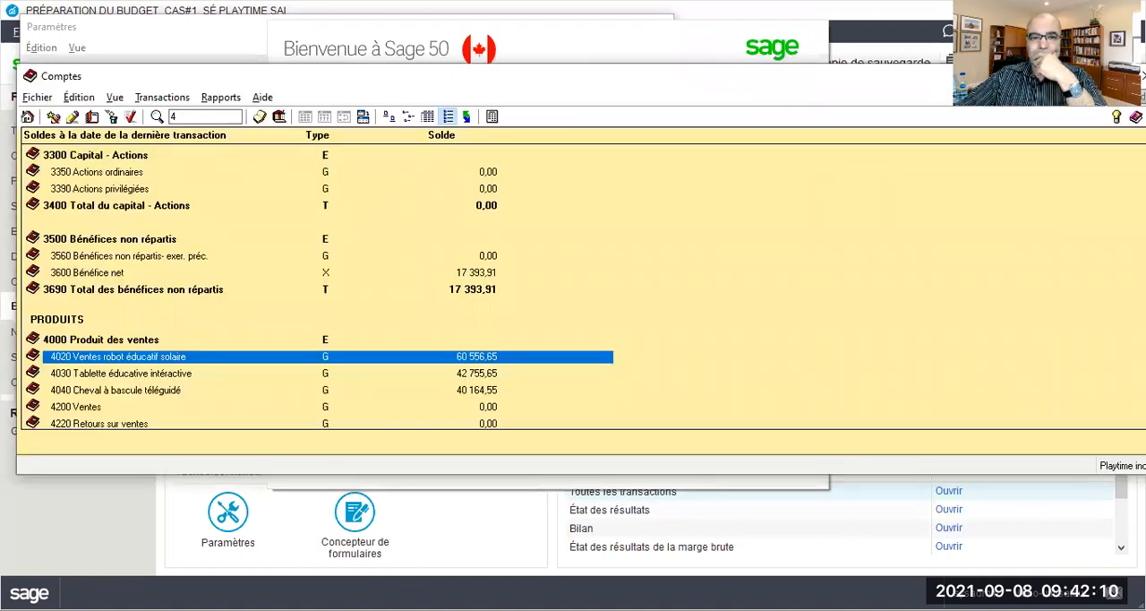
pyautogui.click(1144, 76)
pyautogui.click(661, 27)
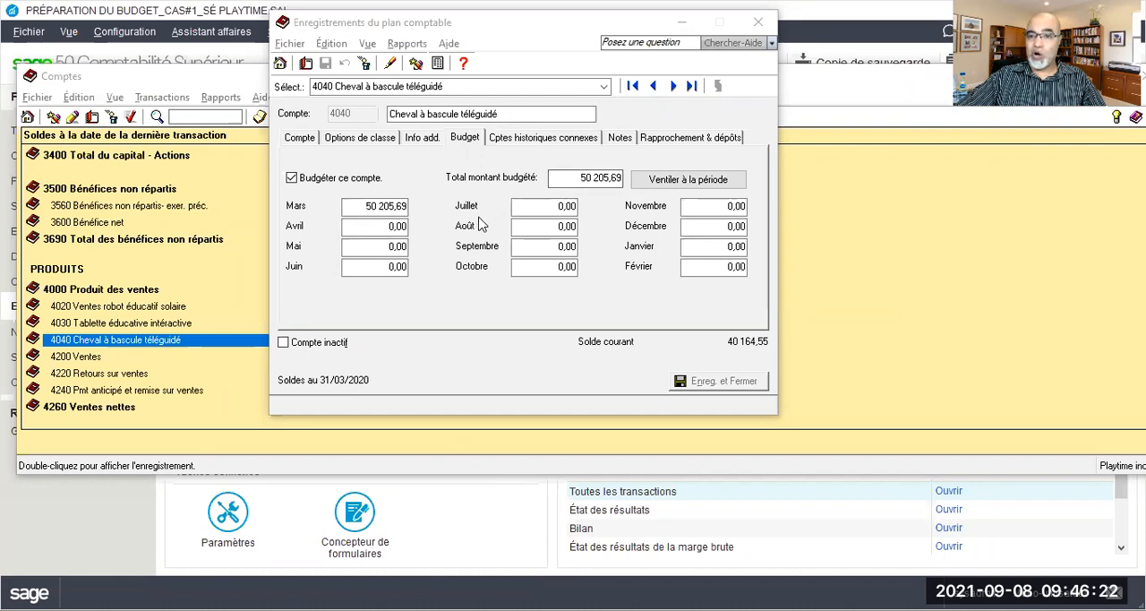
# Clear the March budget amounts of accounts 4040, 4030 and 4020 and save the records
pyautogui.click(365, 206)
pyautogui.press('Delete')
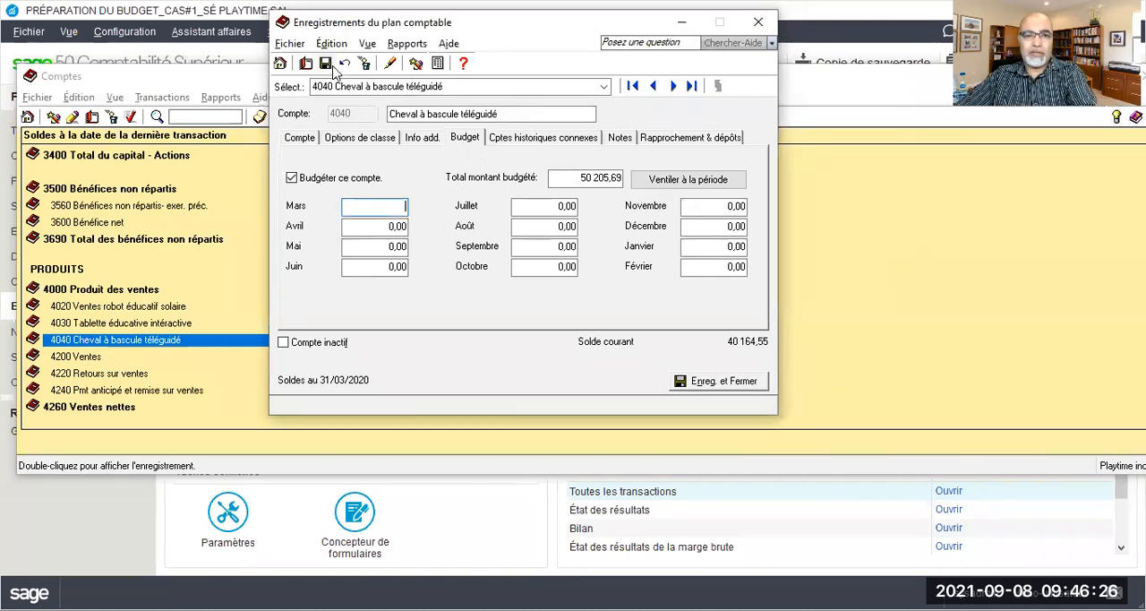
pyautogui.click(653, 85)
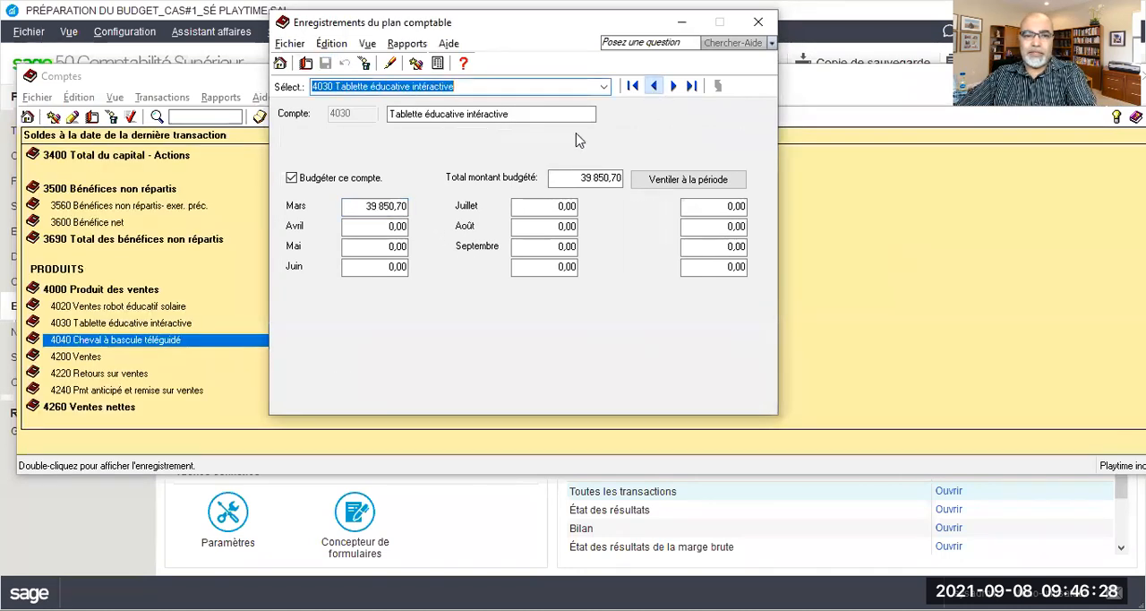
pyautogui.press('Delete')
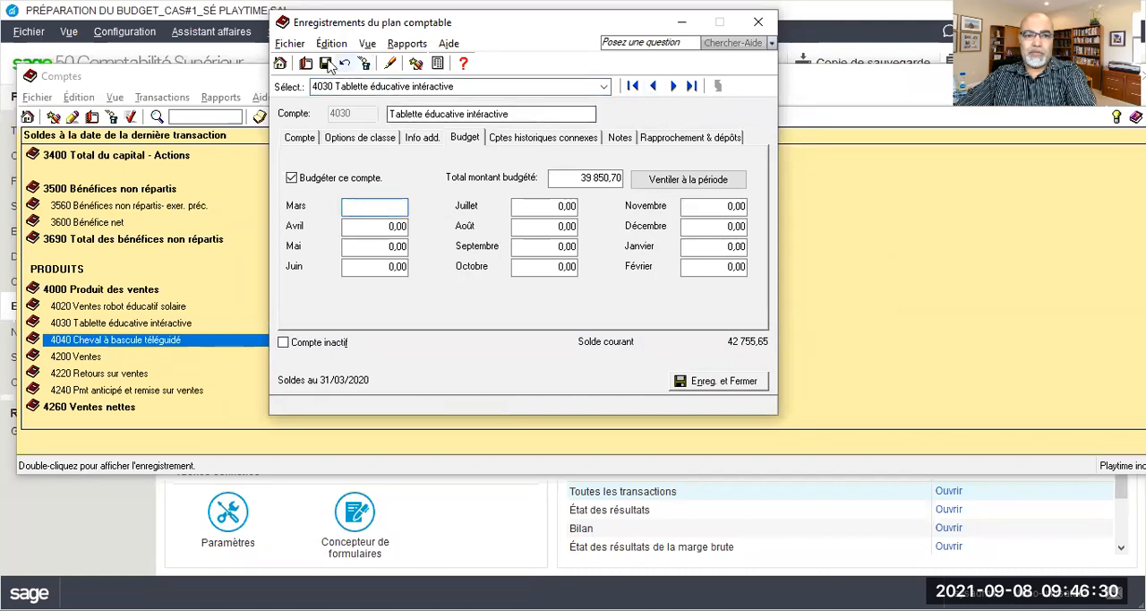
pyautogui.click(653, 85)
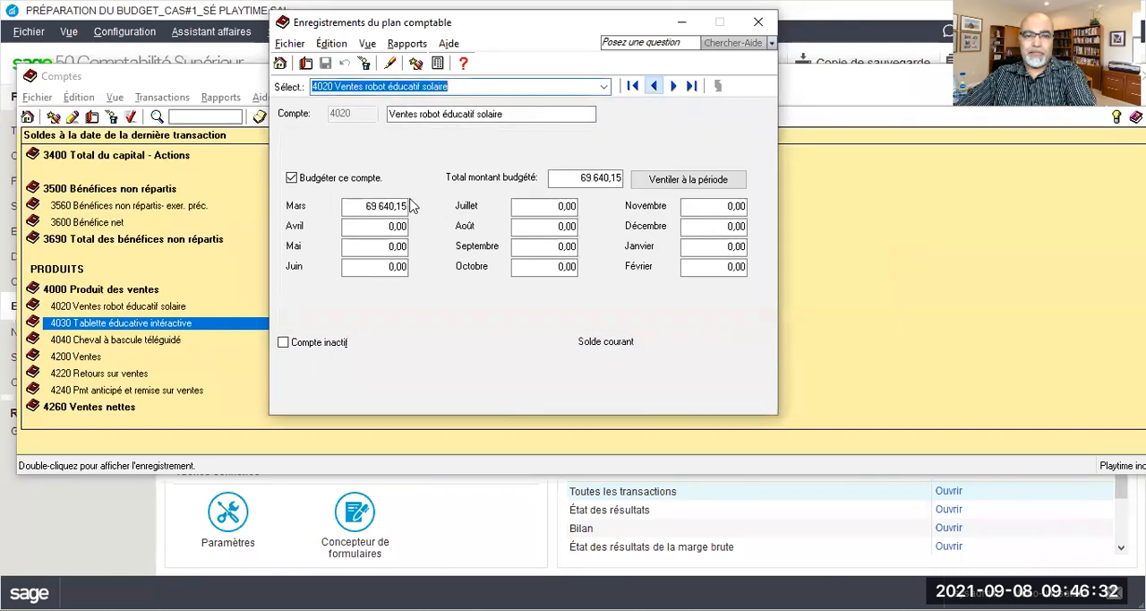
pyautogui.press('Delete')
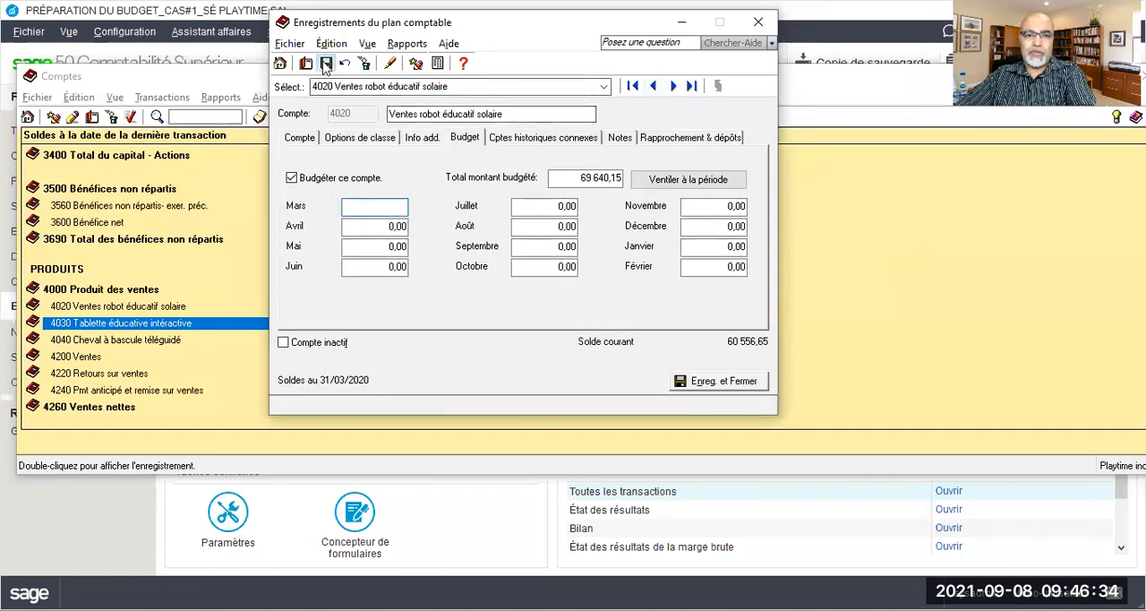
pyautogui.click(326, 63)
# Turn off budgeting for accounts 4020, 4030 and 4040, saving each record and accepting the deletion of its budget information
pyautogui.click(291, 179)
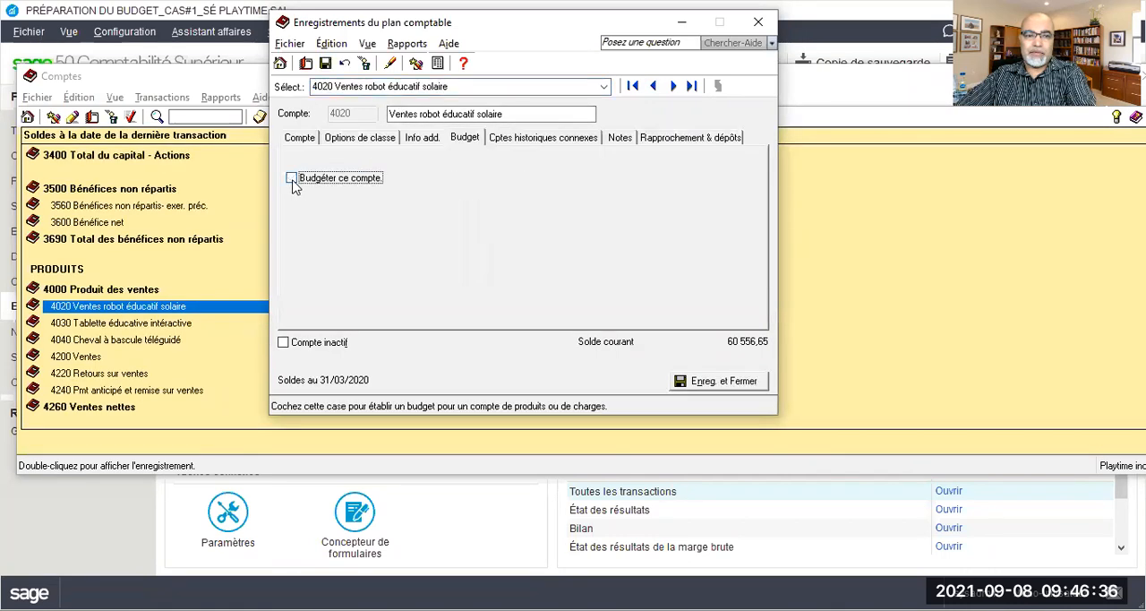
pyautogui.click(678, 87)
pyautogui.click(466, 272)
pyautogui.click(566, 271)
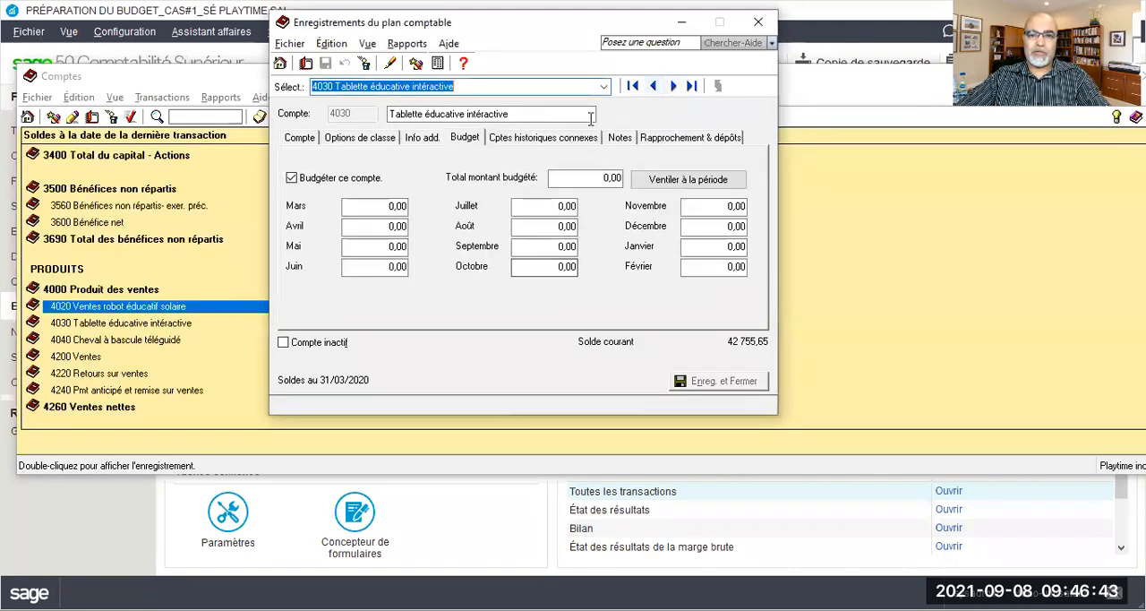
pyautogui.click(291, 177)
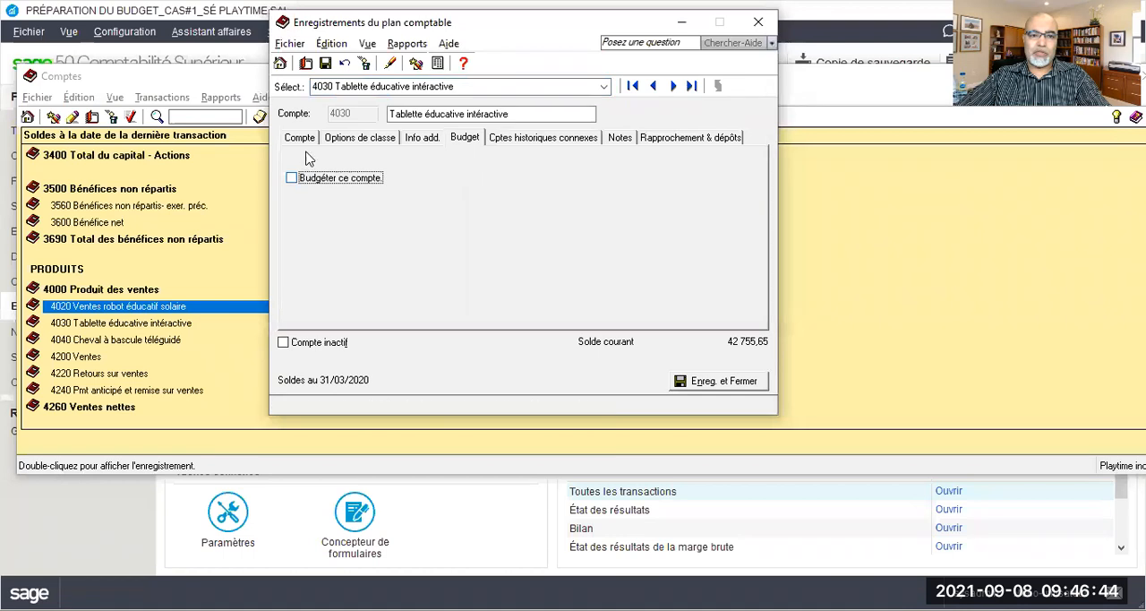
pyautogui.click(326, 63)
pyautogui.click(573, 271)
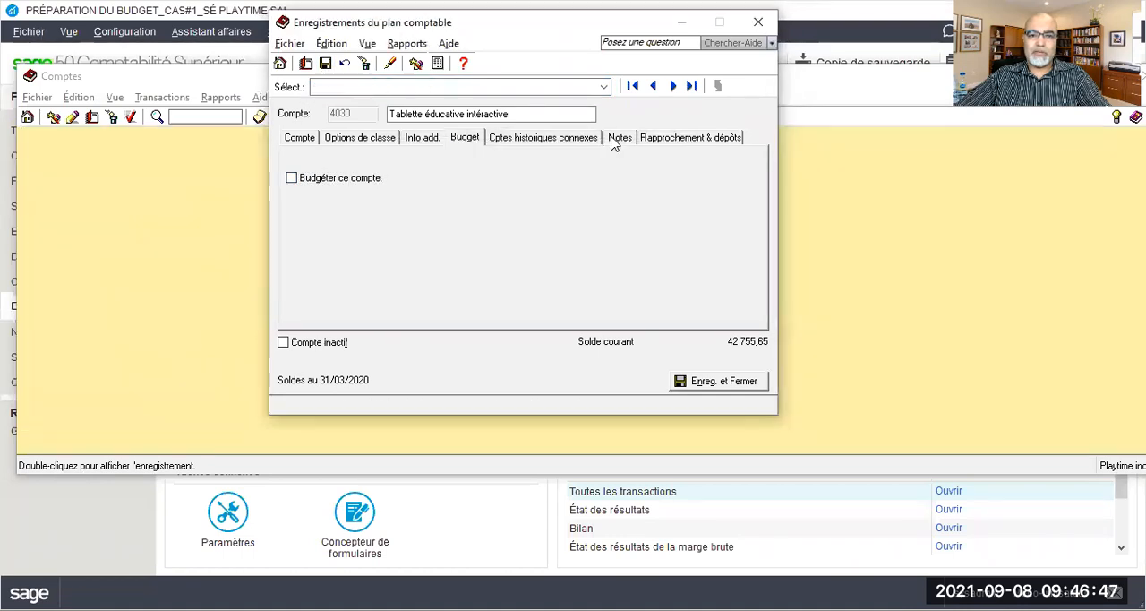
pyautogui.click(674, 85)
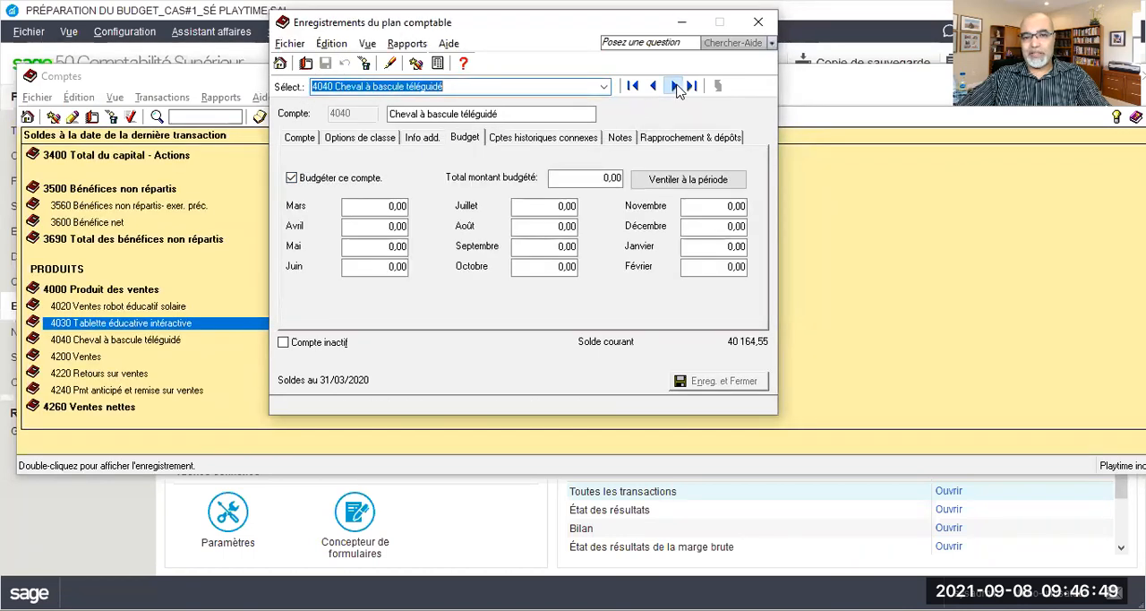
pyautogui.click(291, 177)
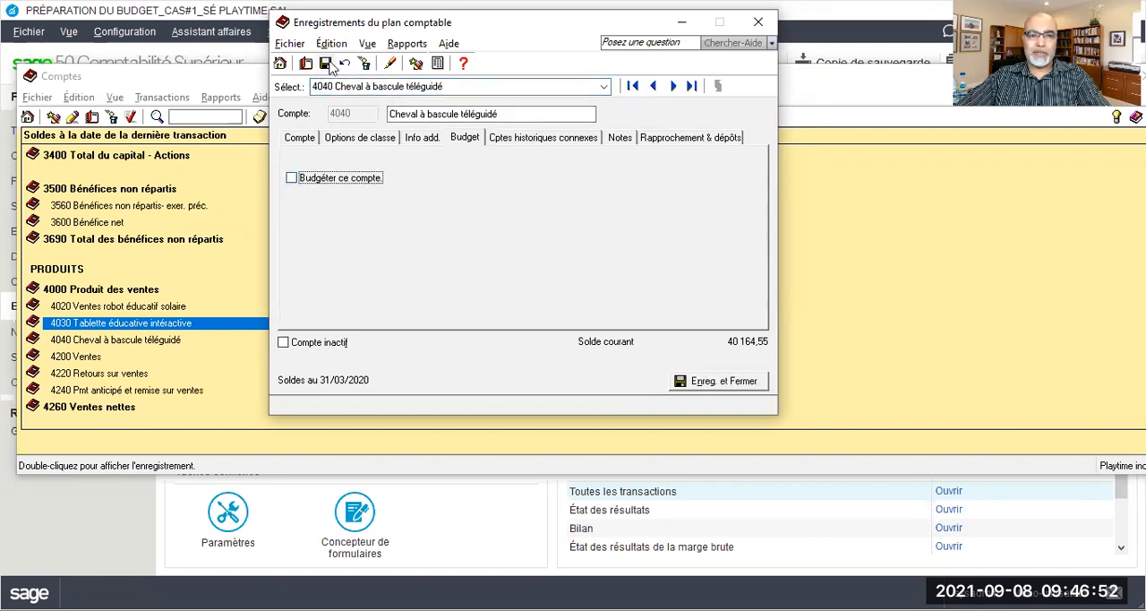
pyautogui.click(326, 63)
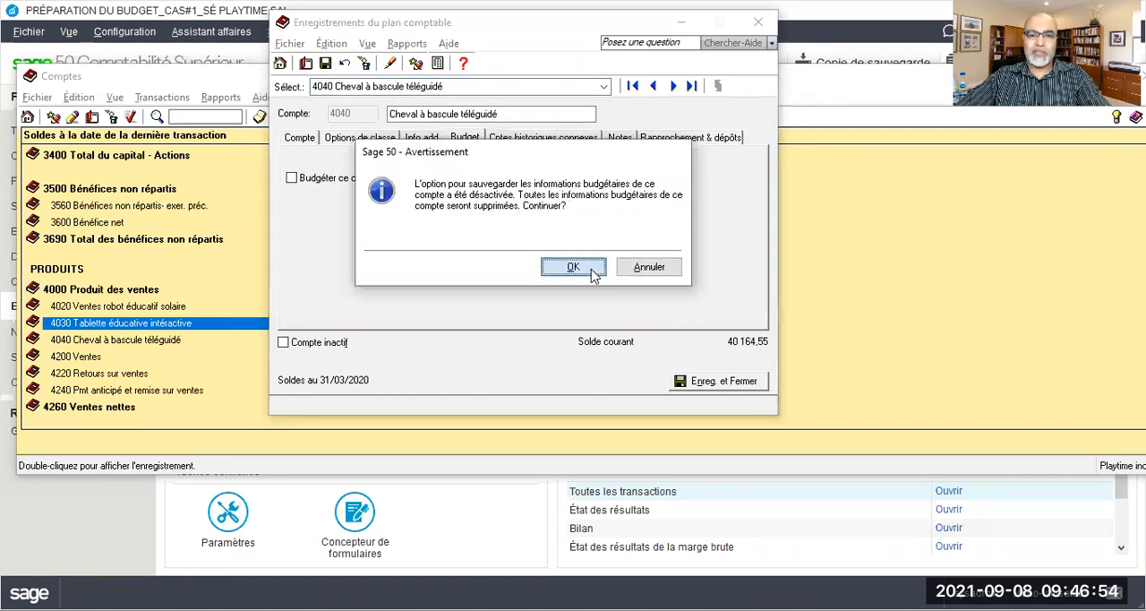
pyautogui.click(575, 269)
# Enable budgeting for account 4020 Ventes robot éducatif solaire and save a March budget of 69640,15
pyautogui.click(652, 86)
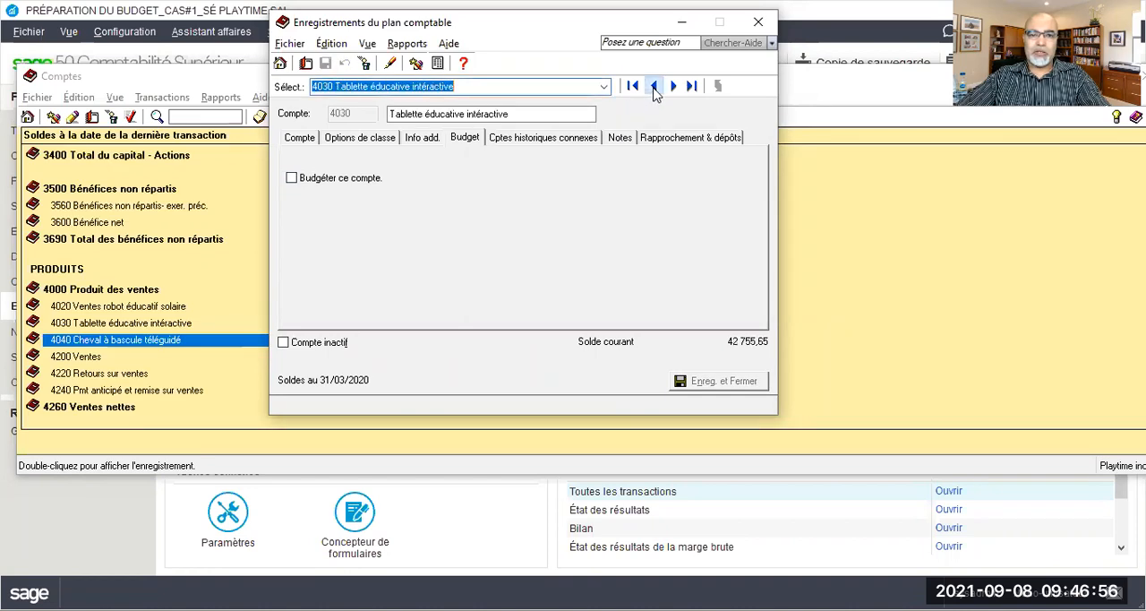
pyautogui.click(653, 86)
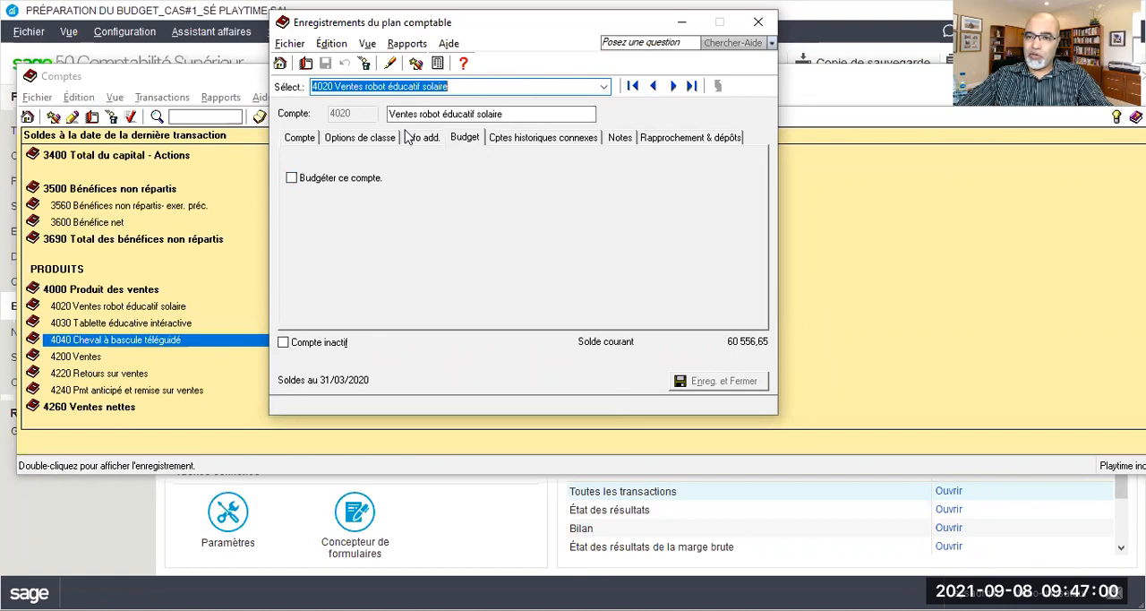
pyautogui.click(826, 532)
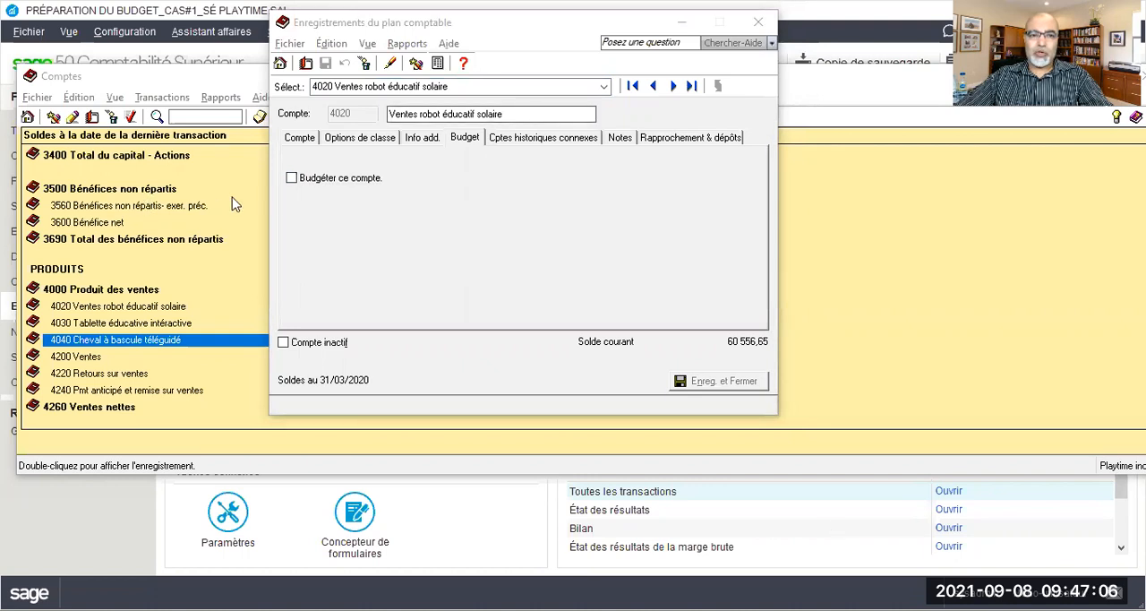
pyautogui.click(292, 179)
pyautogui.press('Tab')
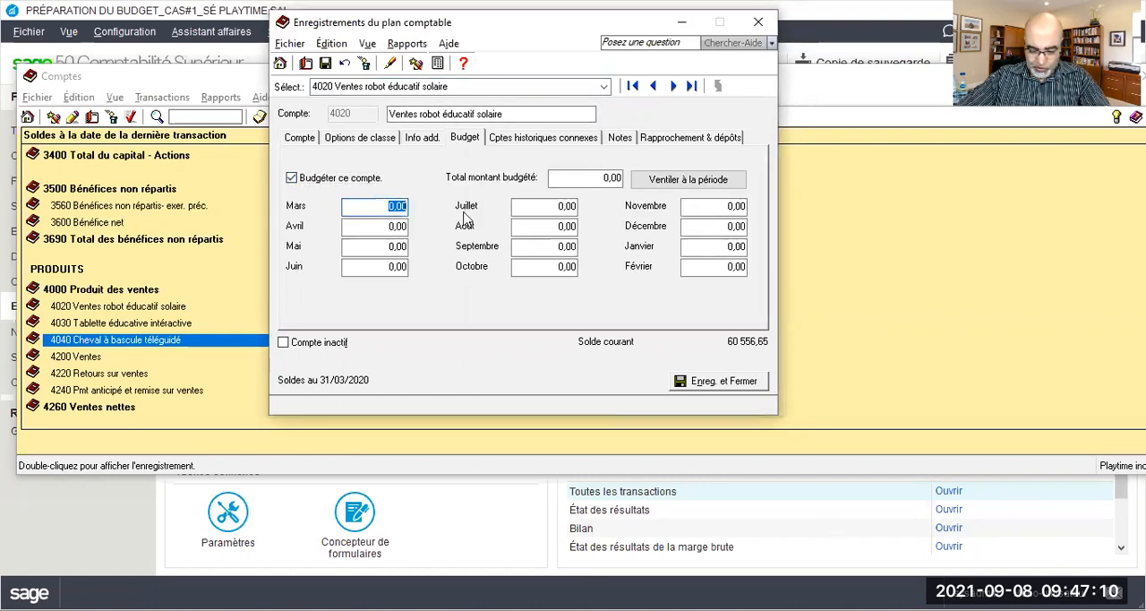
pyautogui.write('65')
pyautogui.write('640,')
pyautogui.write('15')
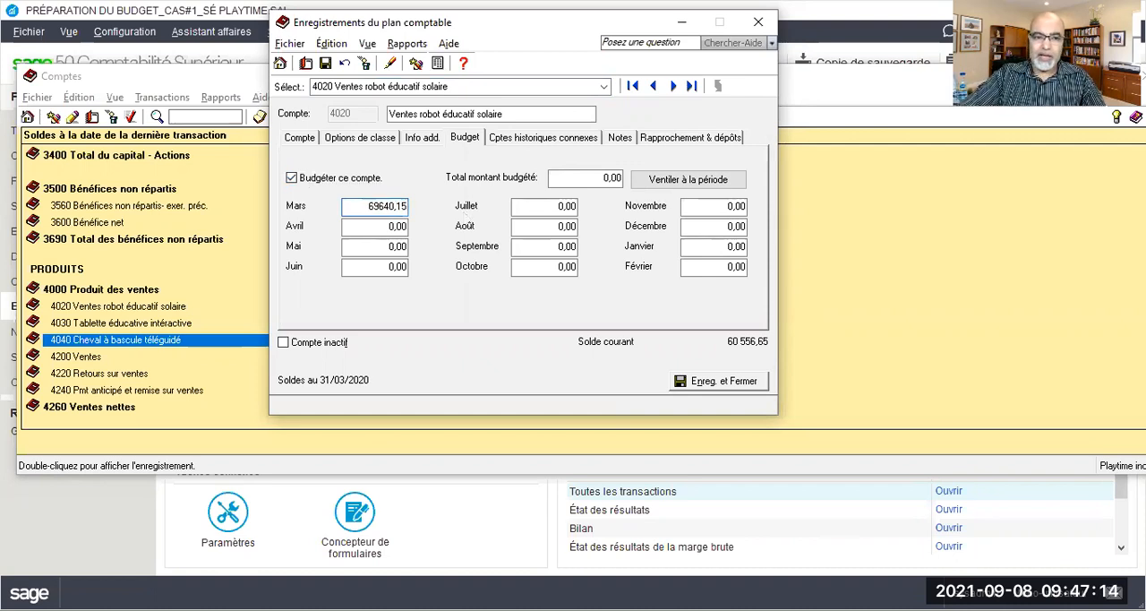
pyautogui.click(325, 62)
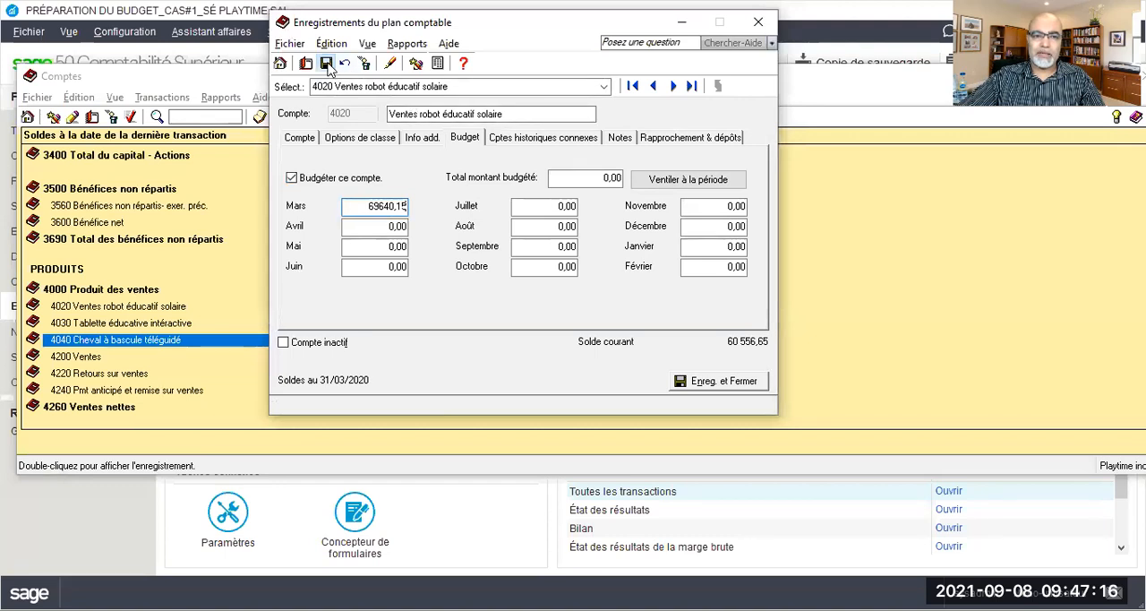
# Enable budgeting for account 4030 Tablette éducative intéractive and save a March budget of 39850,70
pyautogui.click(673, 86)
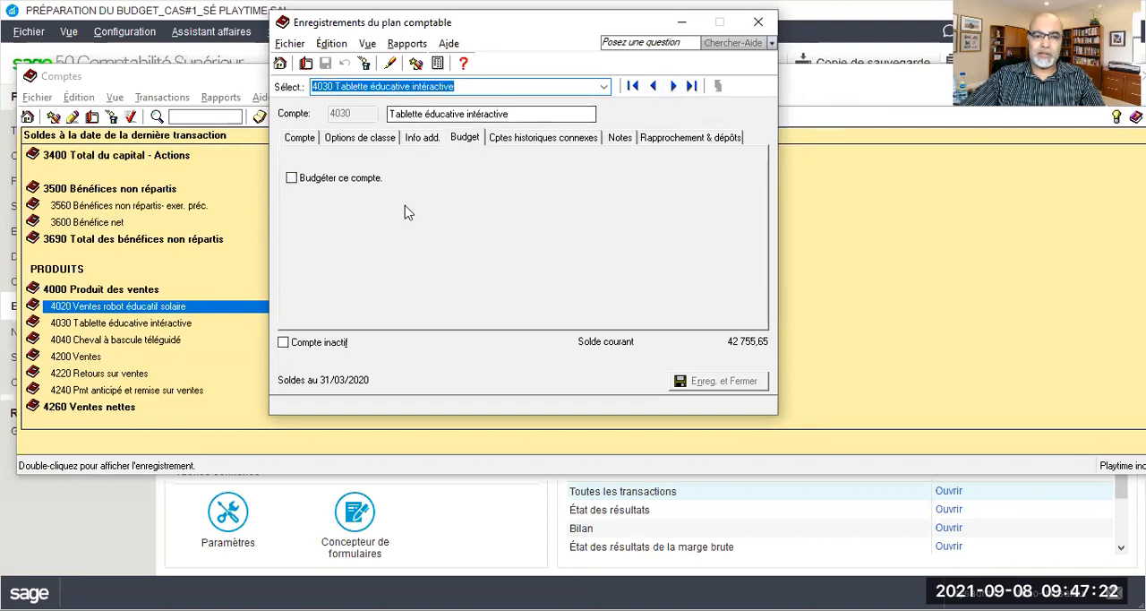
pyautogui.click(292, 178)
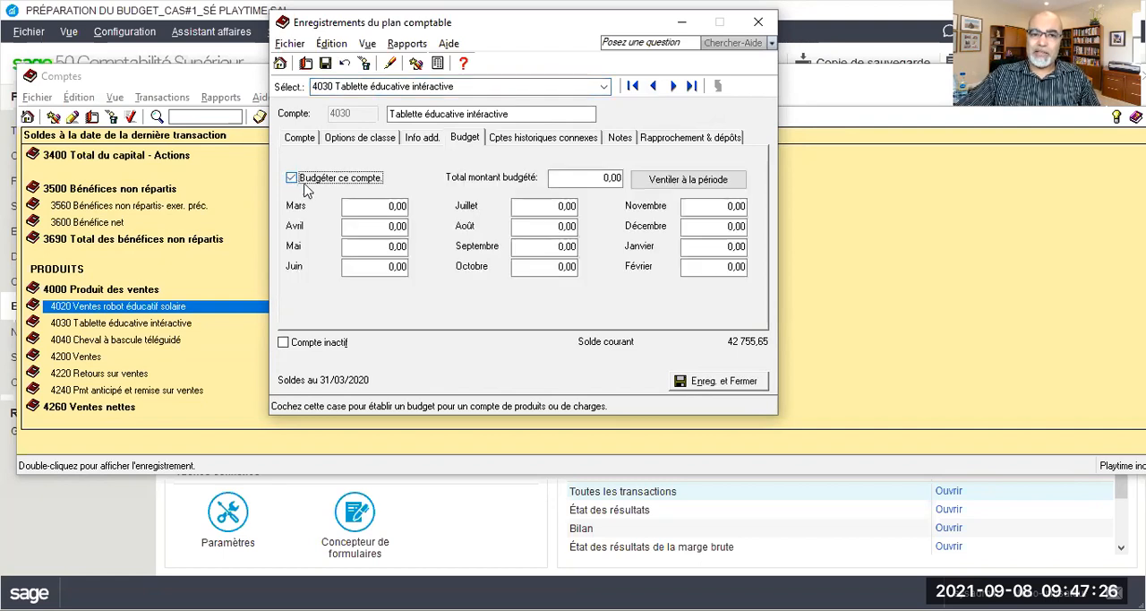
pyautogui.click(385, 207)
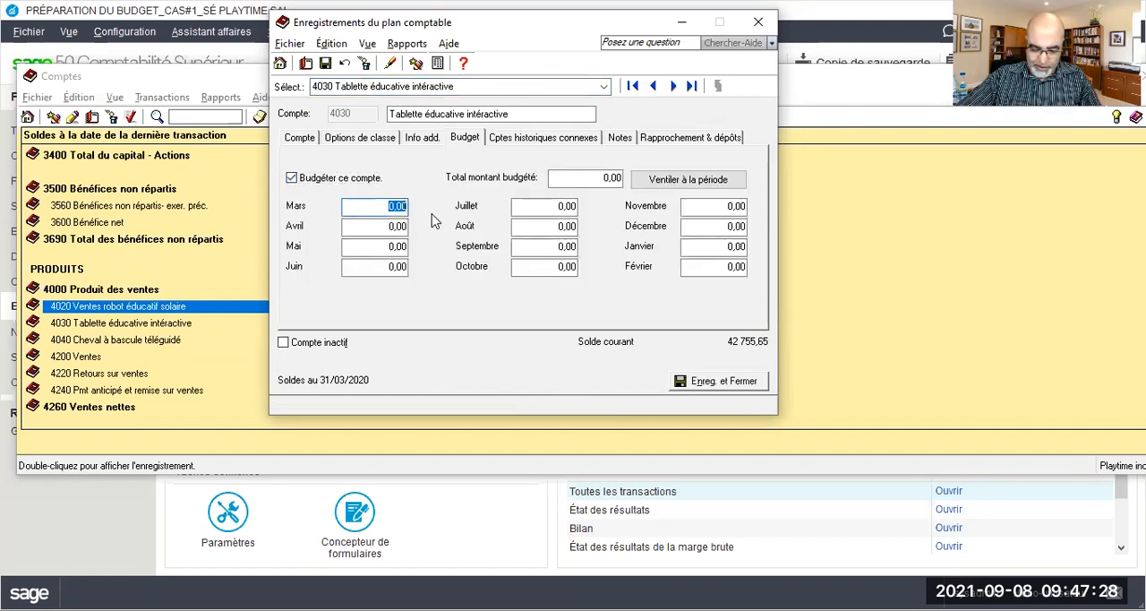
pyautogui.write('395')
pyautogui.write('50,70')
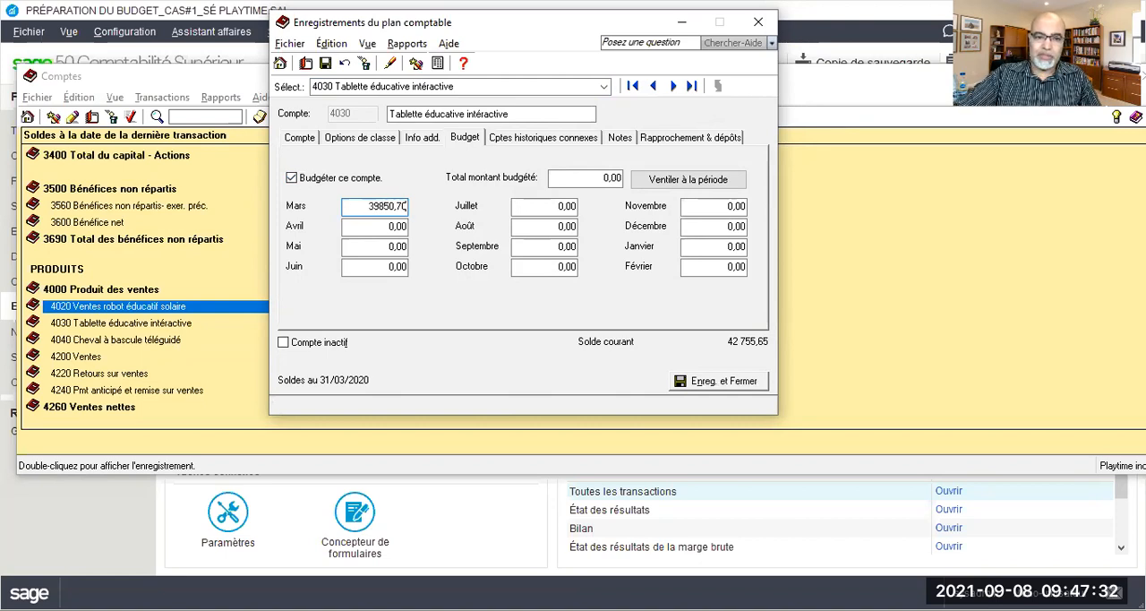
pyautogui.click(328, 65)
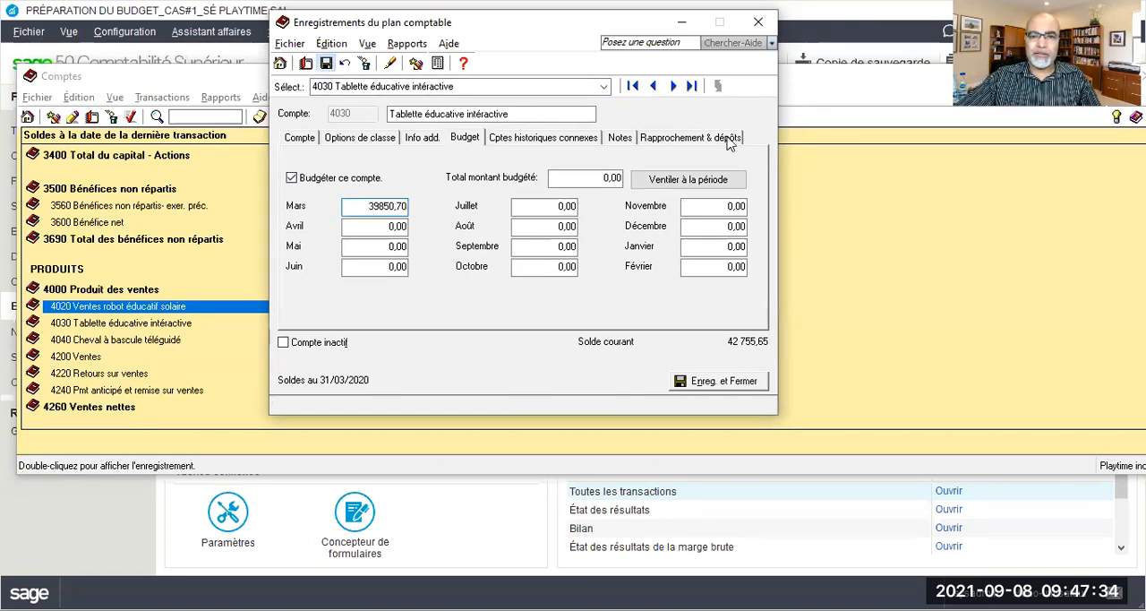
# Enable budgeting for account 4040 Cheval à bascule téléguidé and save a March budget of 50205,69
pyautogui.click(675, 86)
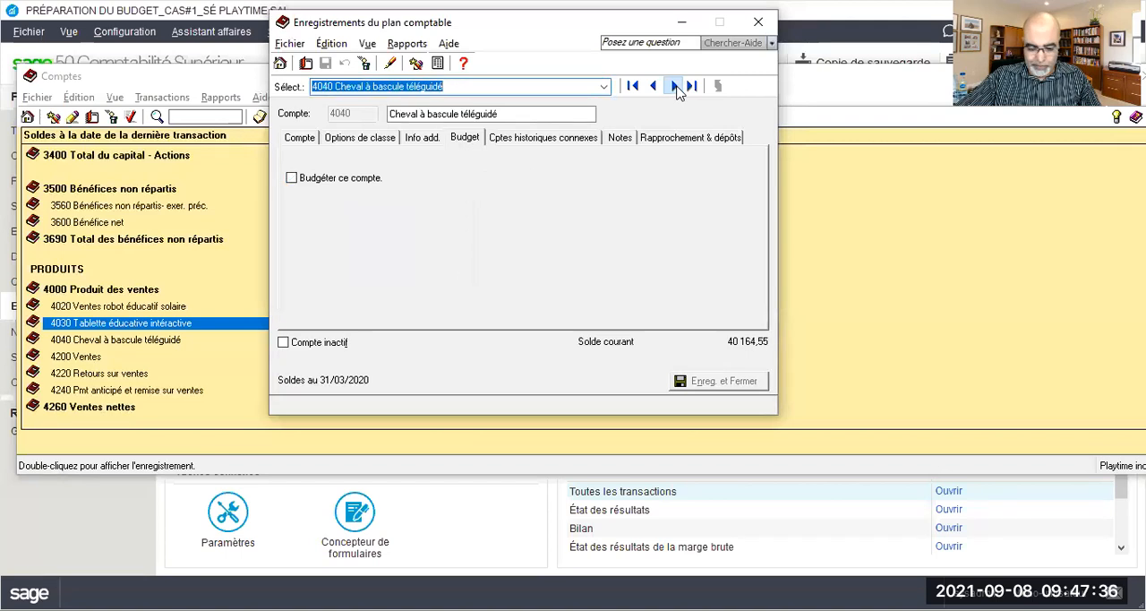
pyautogui.click(307, 181)
pyautogui.click(372, 205)
pyautogui.moveTo(373, 203); pyautogui.dragTo(426, 224)
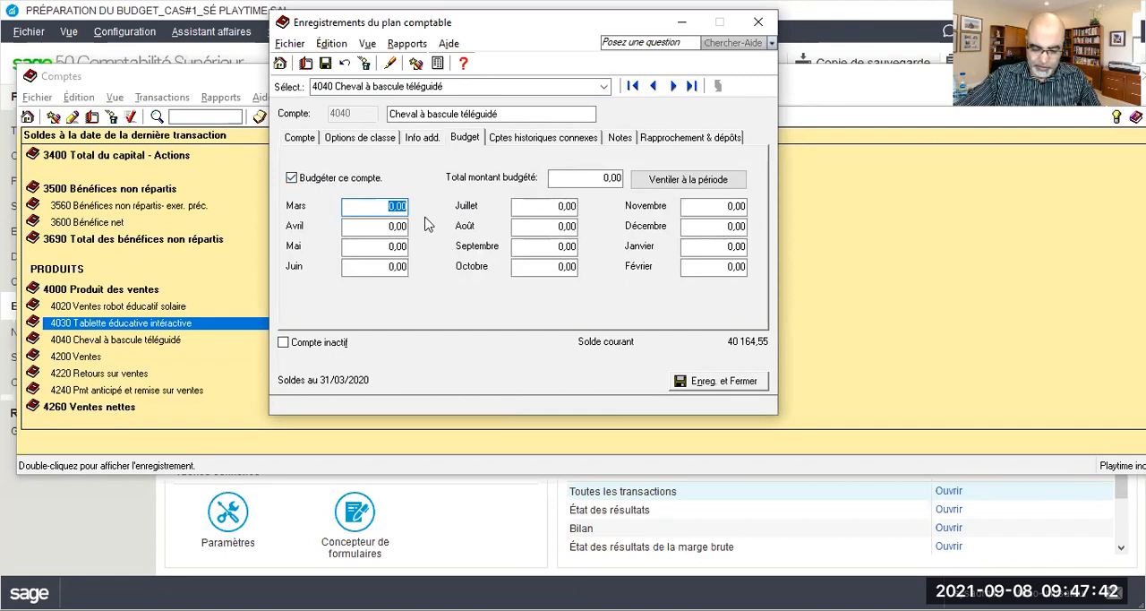
pyautogui.write('50205,65')
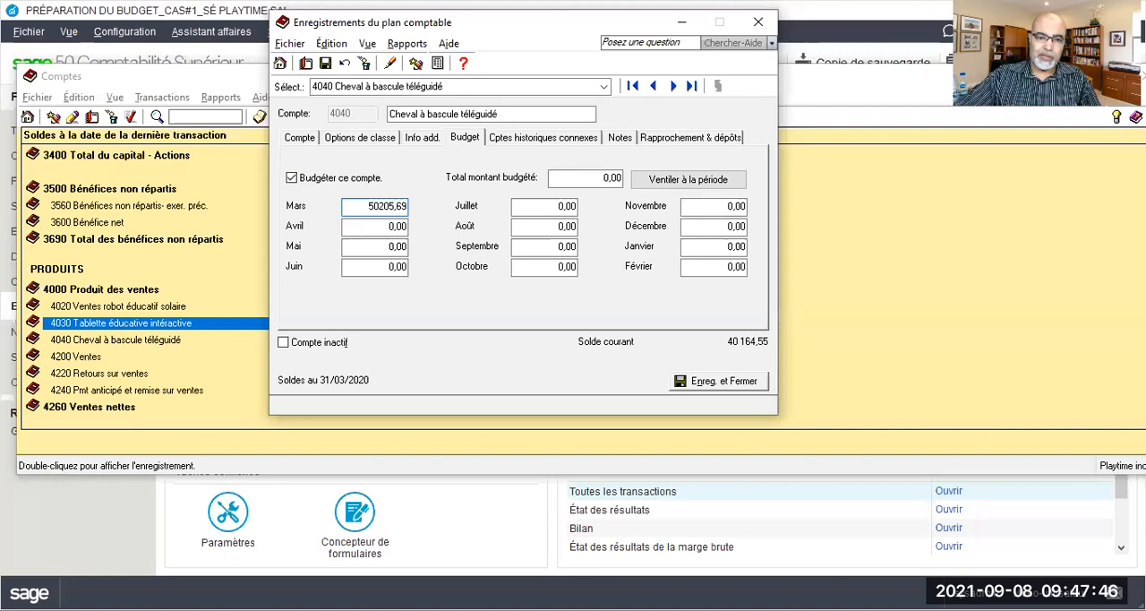
pyautogui.click(326, 64)
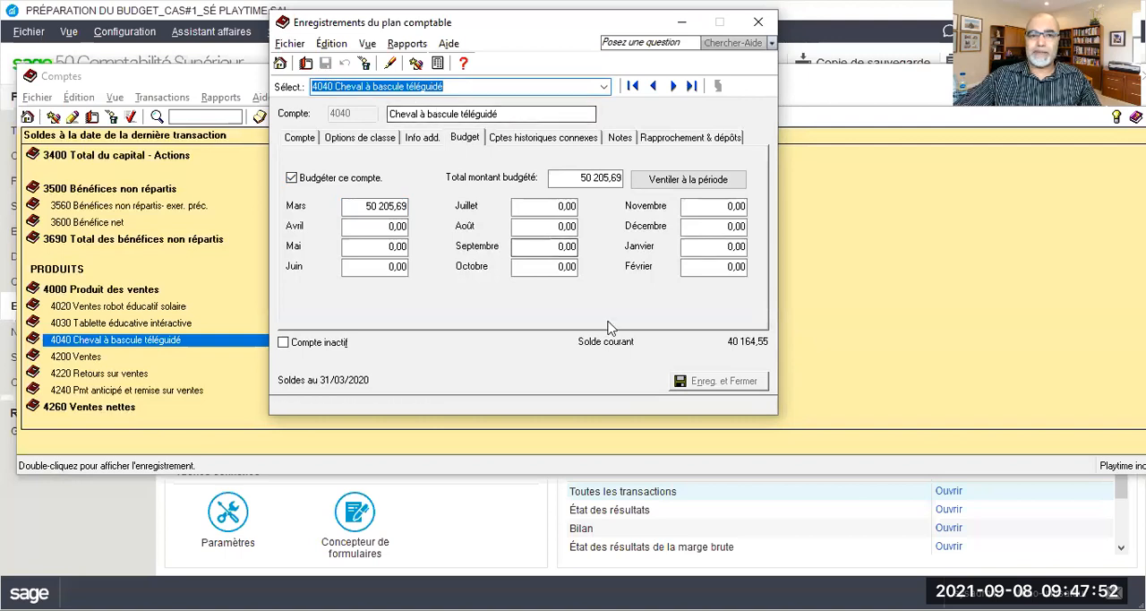
# Enable budgeting for expense account 5020 Robot éducatif solaire and save a March budget of 62382,35
pyautogui.click(605, 86)
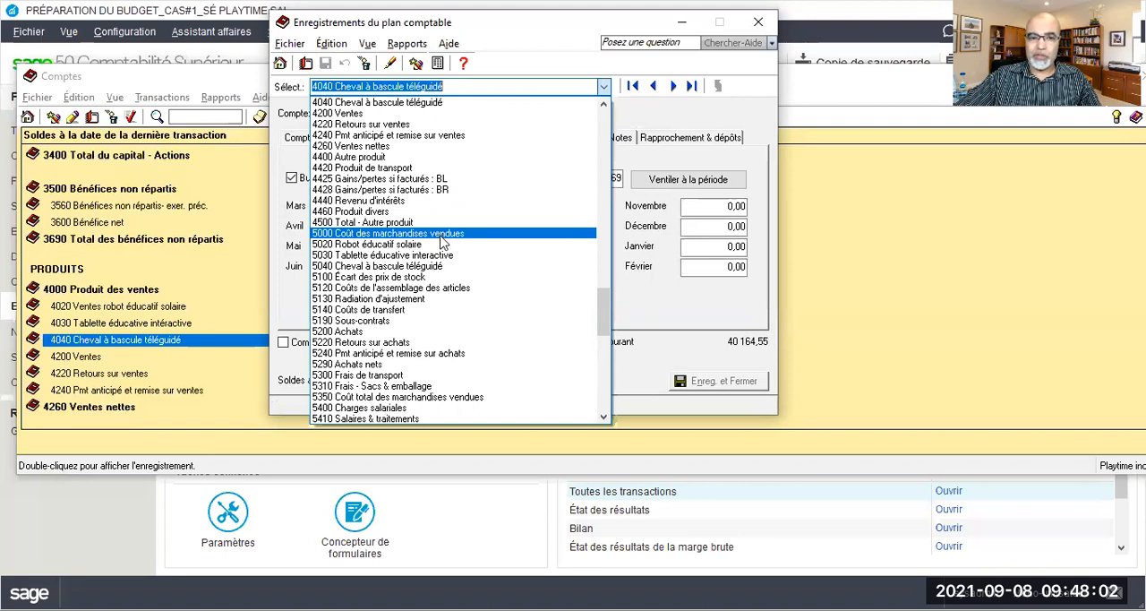
pyautogui.click(431, 234)
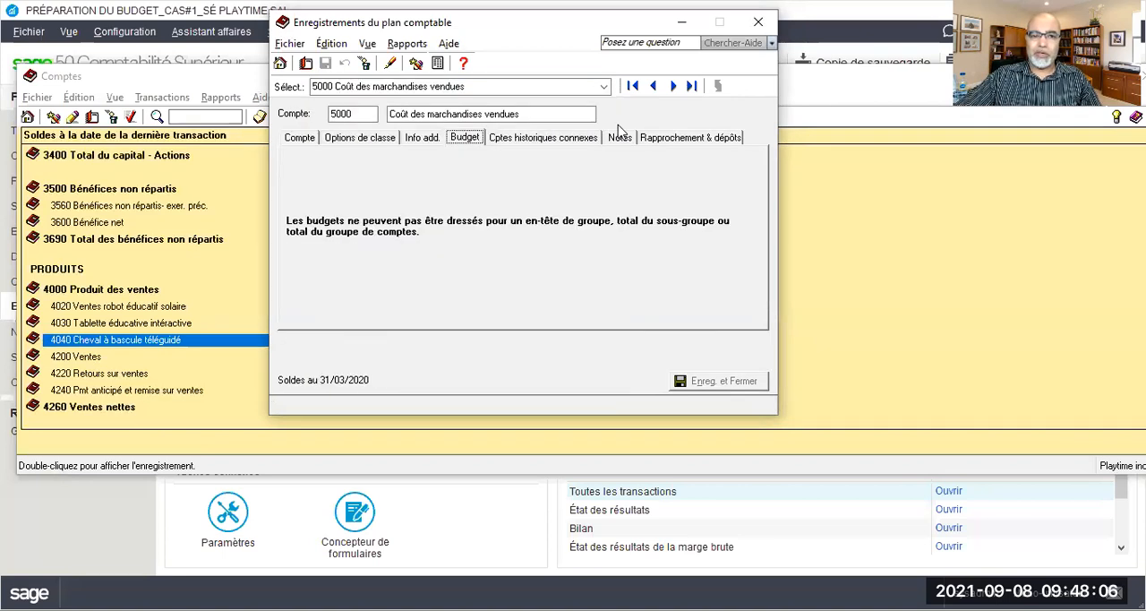
pyautogui.click(673, 86)
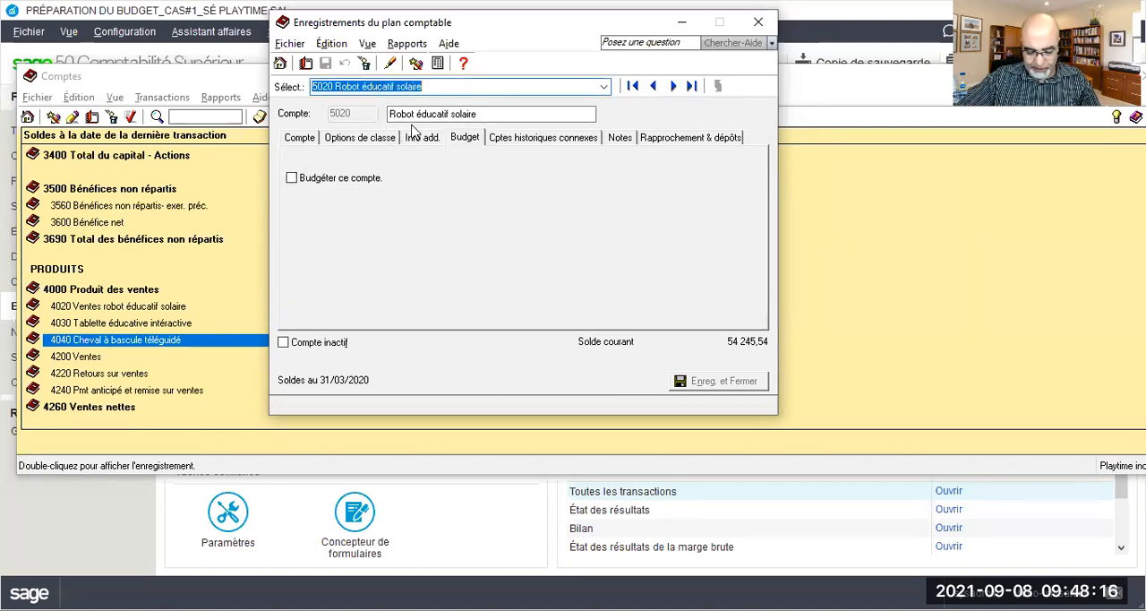
pyautogui.click(291, 178)
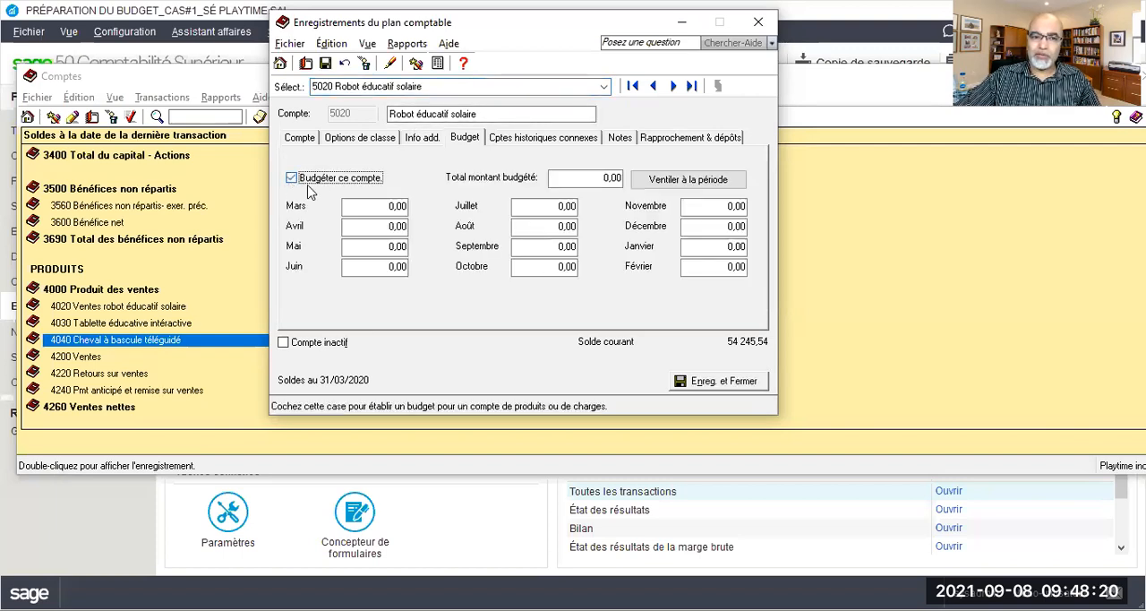
pyautogui.press('Tab')
pyautogui.write('6238')
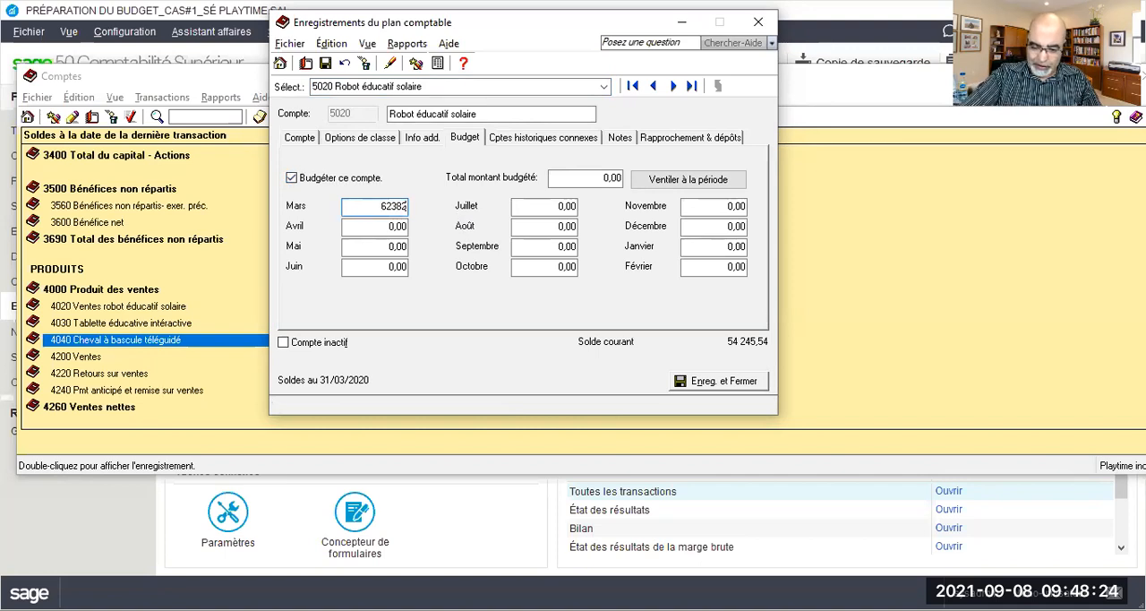
pyautogui.write('2,35')
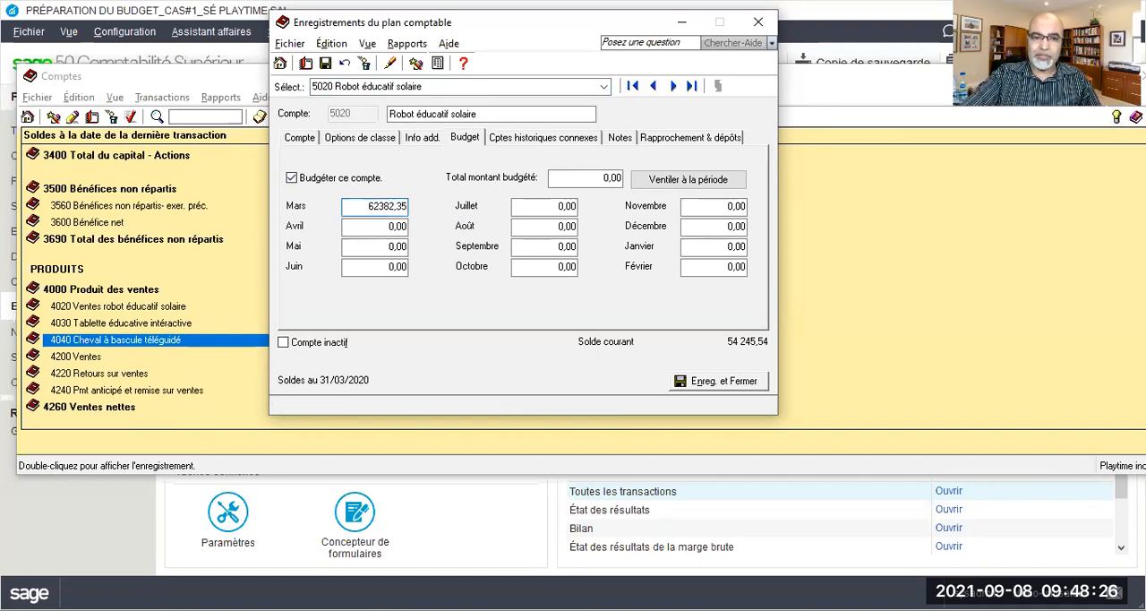
pyautogui.click(326, 62)
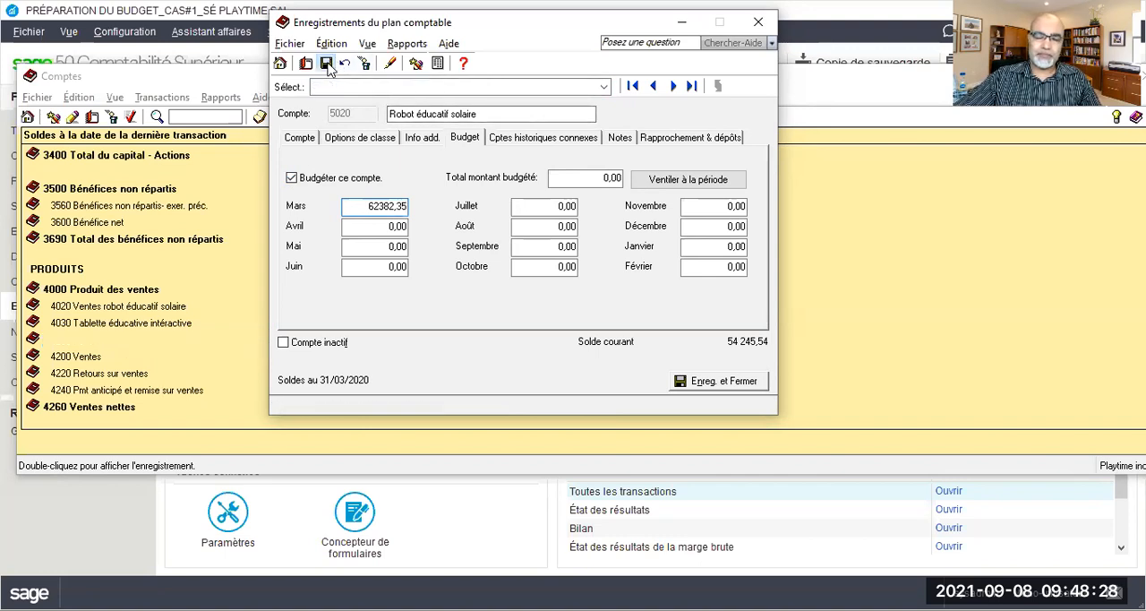
# Enable budgeting for account 5030 Tablette éducative interactive and save a March budget of 36165,31
pyautogui.click(674, 86)
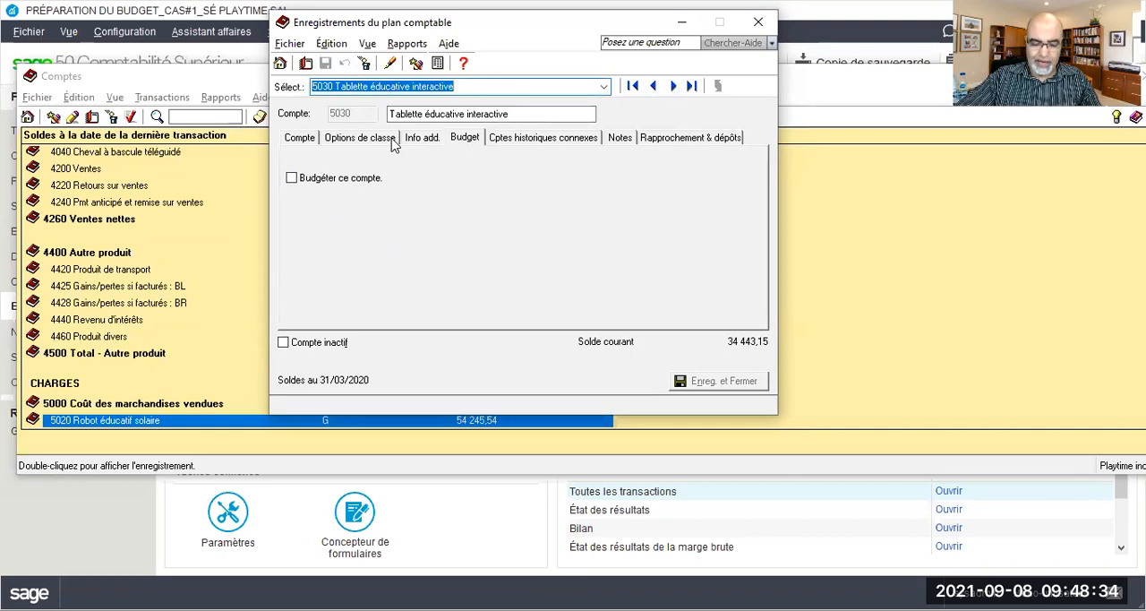
pyautogui.click(291, 183)
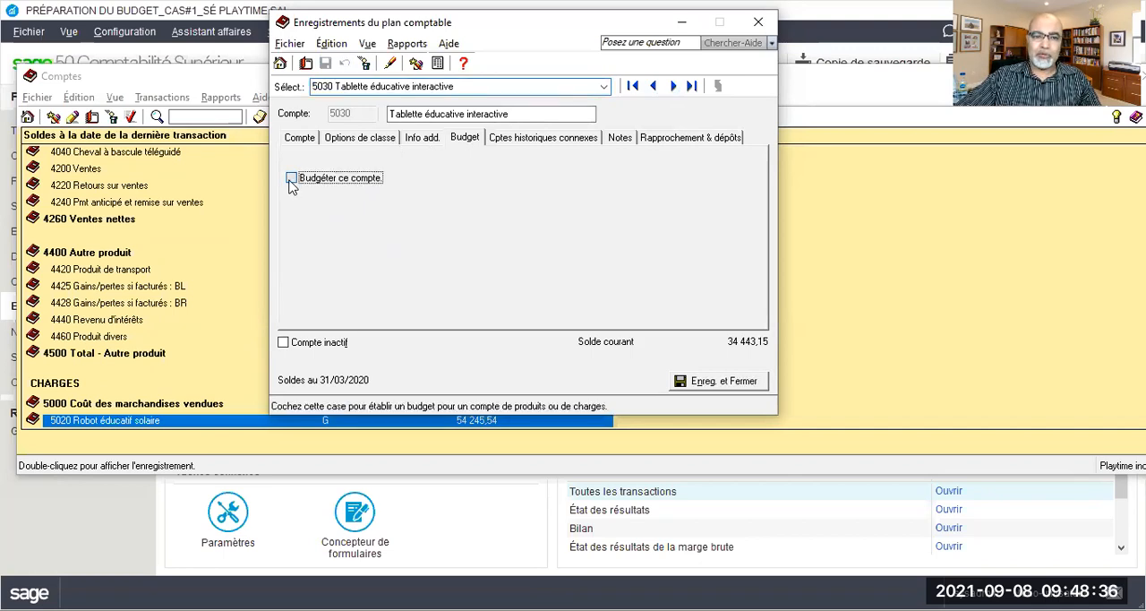
pyautogui.click(291, 180)
pyautogui.click(365, 206)
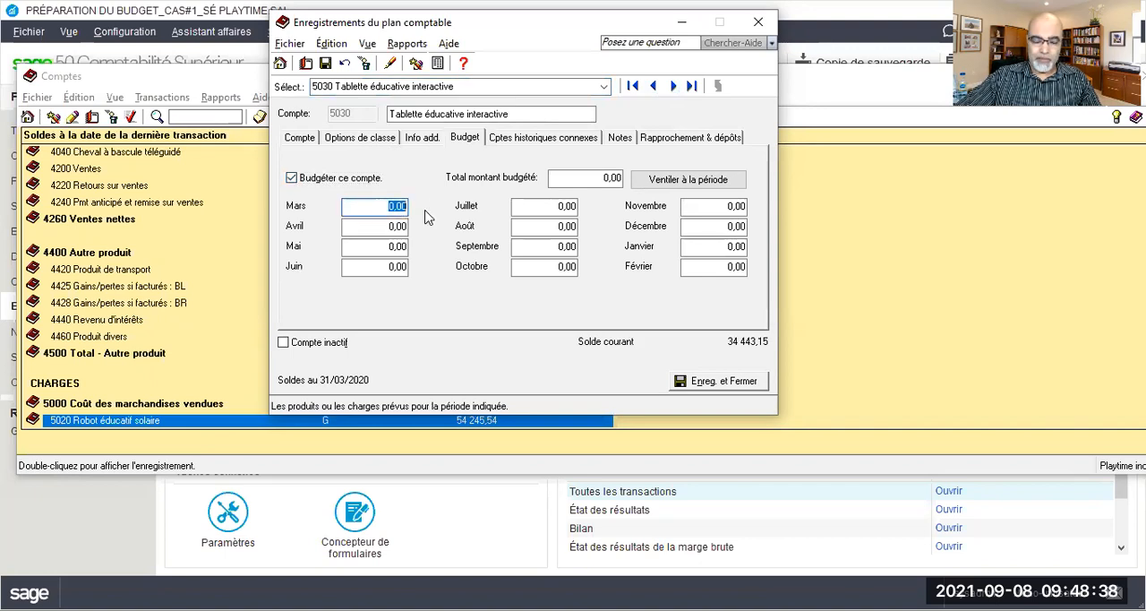
pyautogui.write('36165,31')
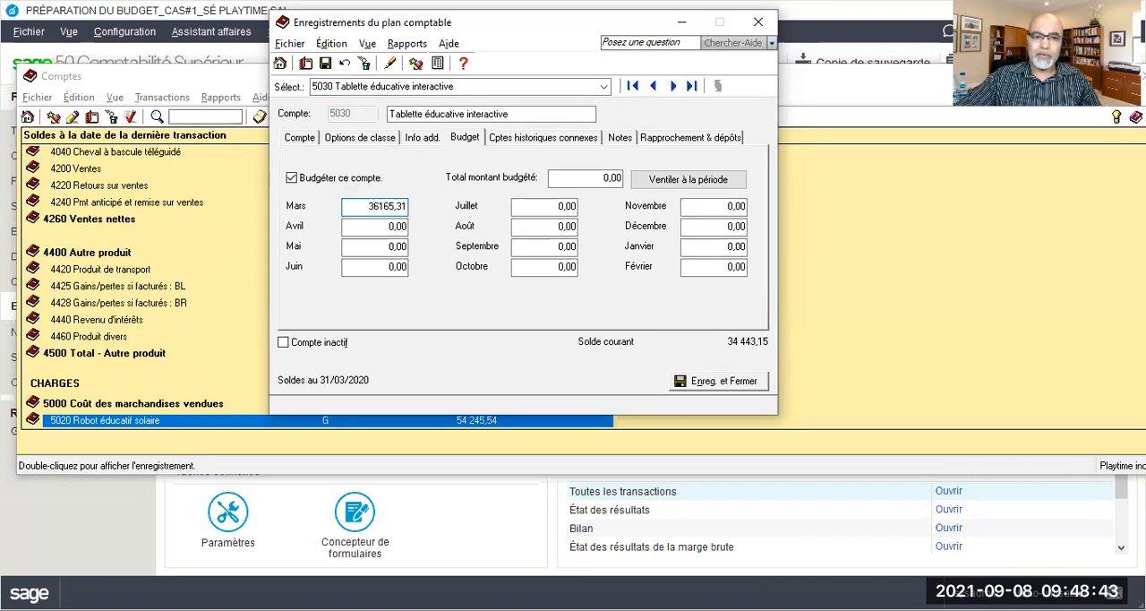
pyautogui.click(325, 63)
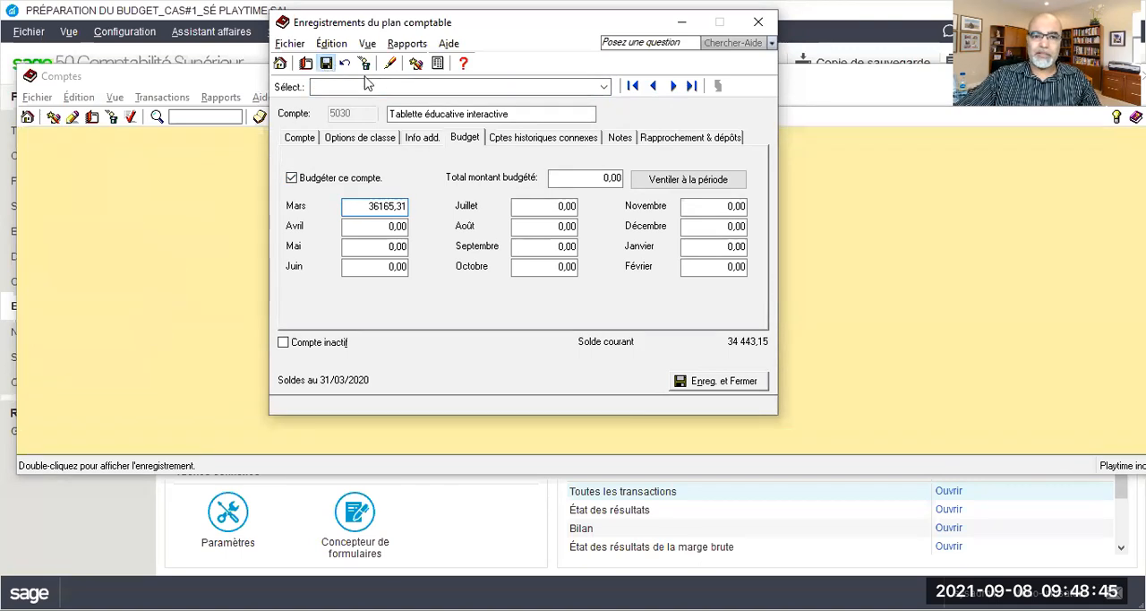
# Enable budgeting for account 5040 Cheval à bascule téléguidé and save a March budget of 31931,72
pyautogui.click(674, 85)
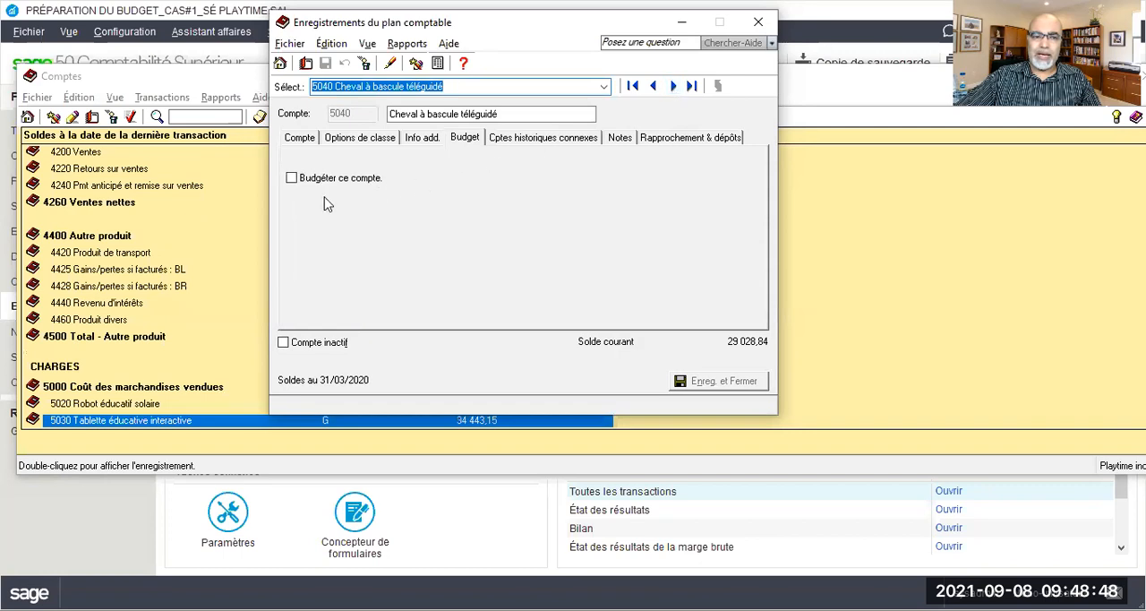
pyautogui.click(291, 178)
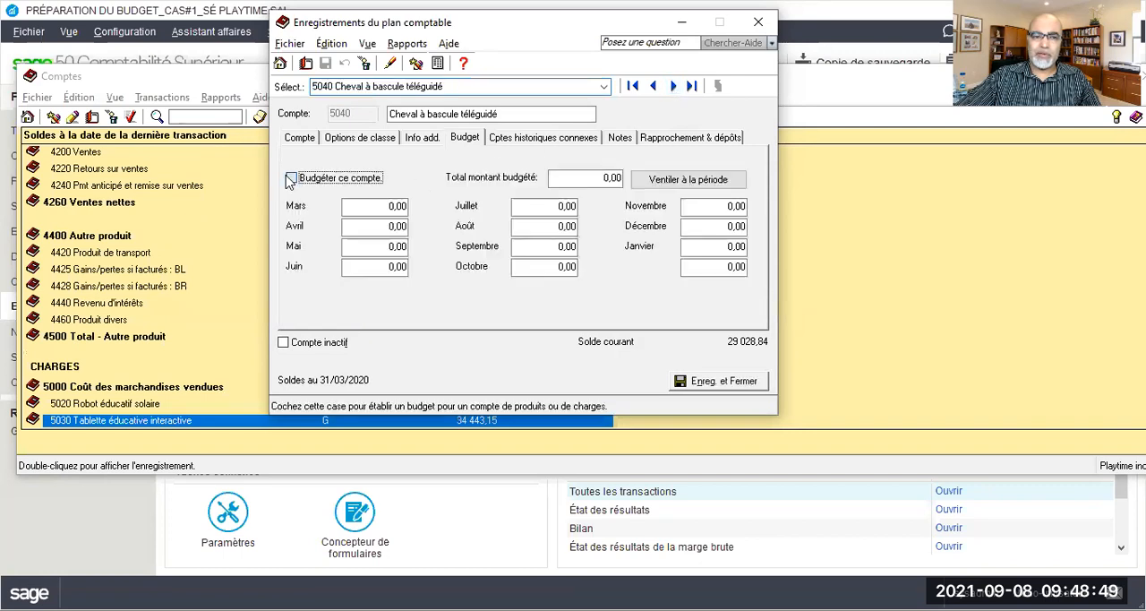
pyautogui.click(385, 207)
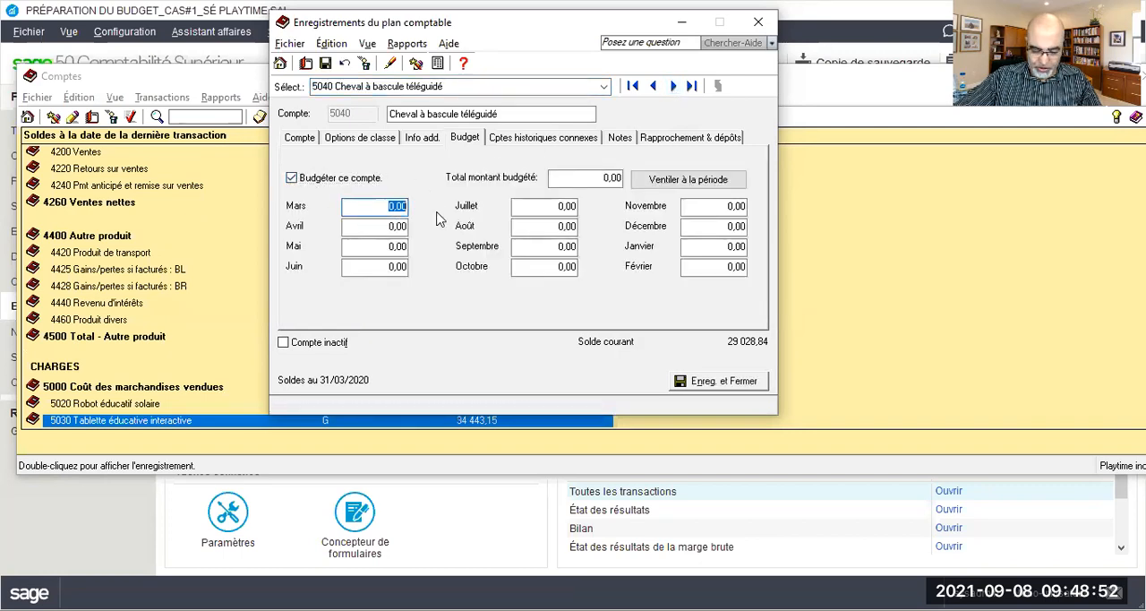
pyautogui.write('319')
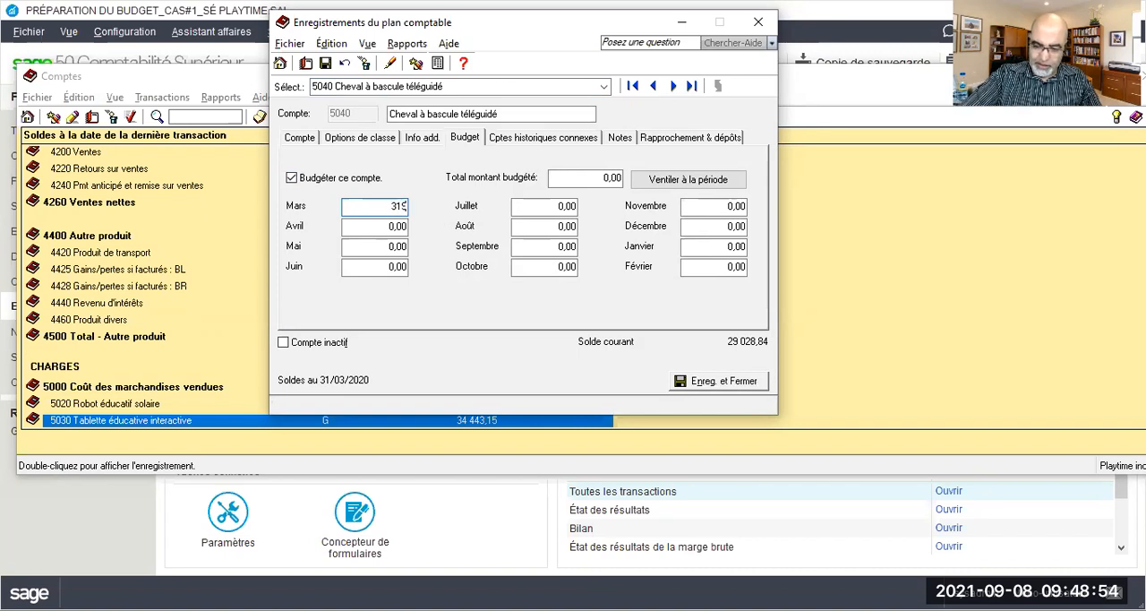
pyautogui.write('31,74')
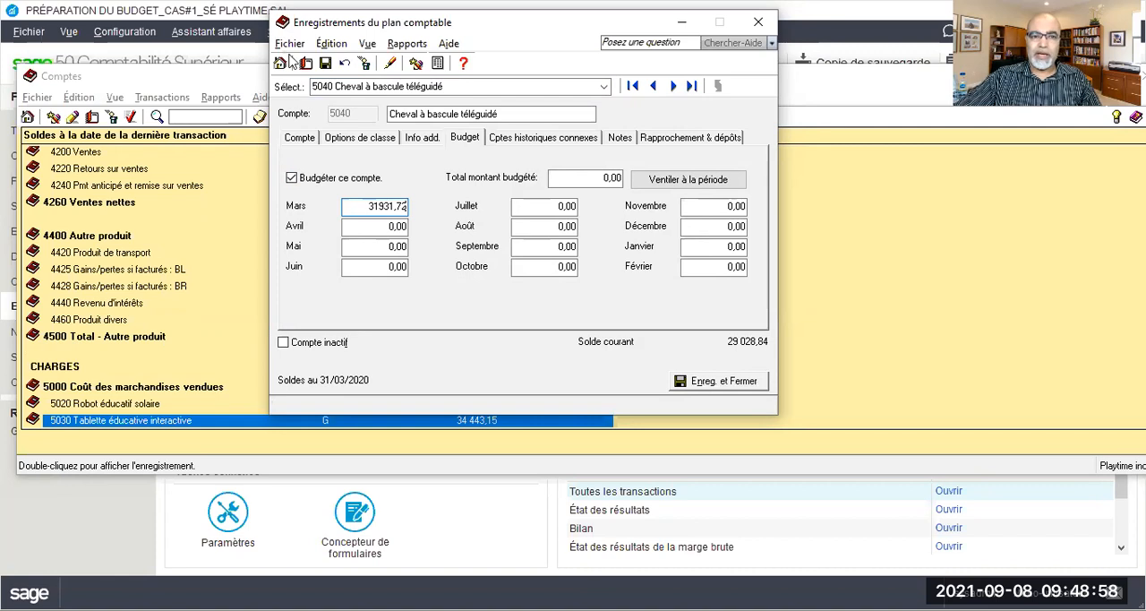
pyautogui.click(325, 64)
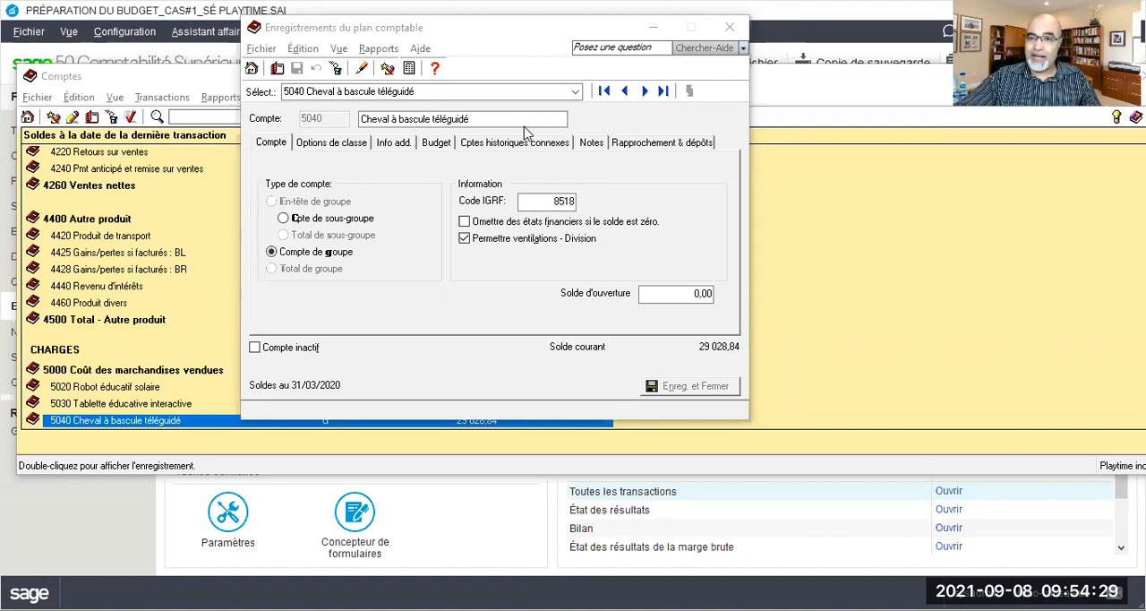
# Enable budgeting for account 5410 Salaires & traitements and save a March budget of 2745,6
pyautogui.click(578, 92)
pyautogui.click(426, 266)
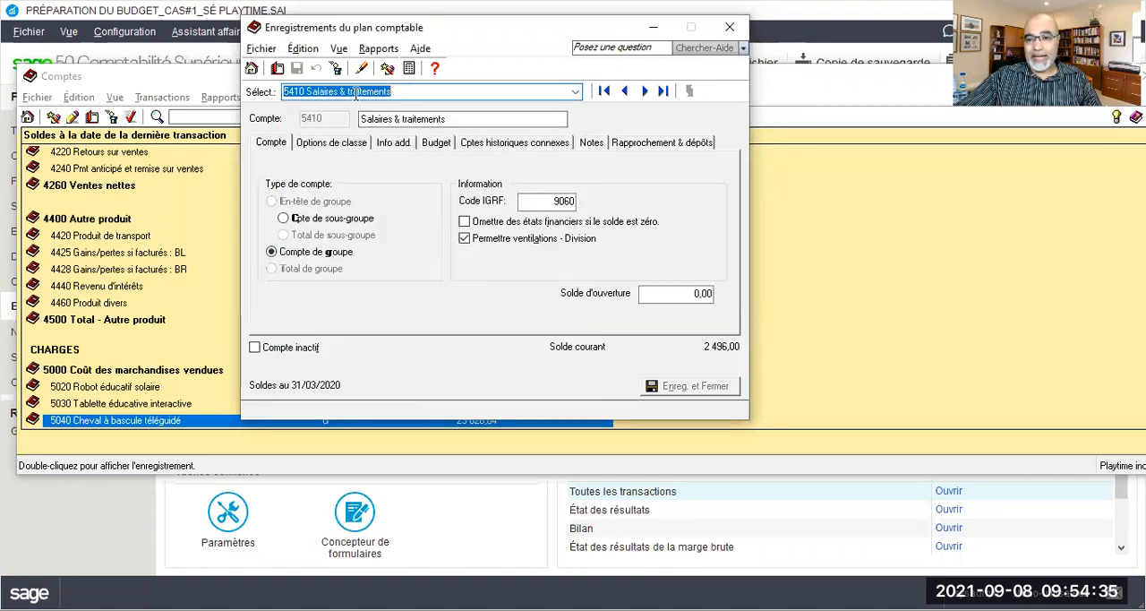
pyautogui.click(434, 145)
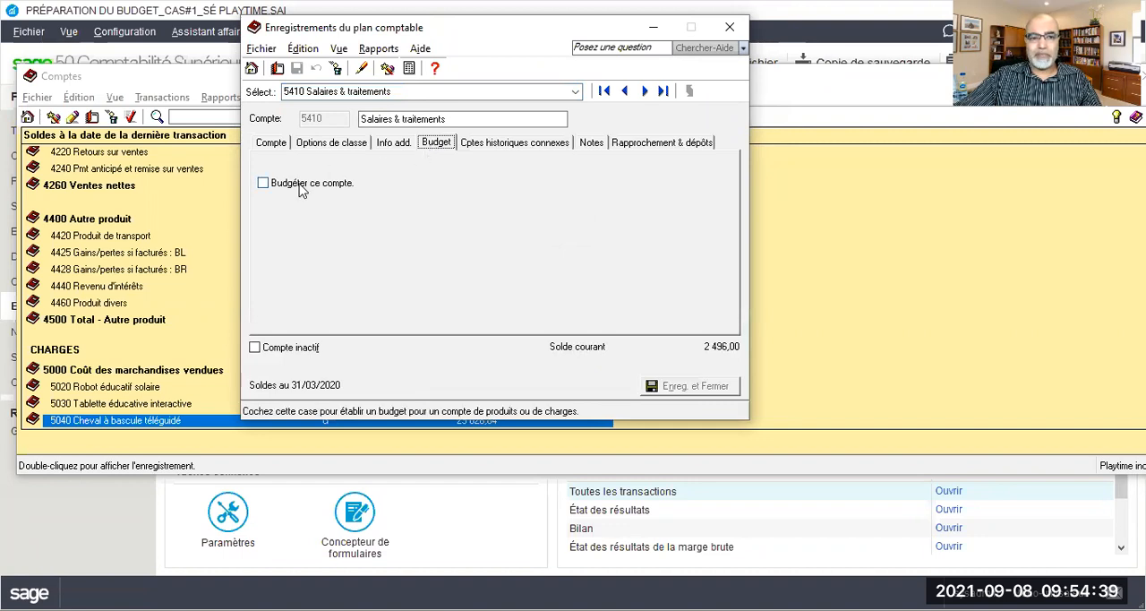
pyautogui.click(303, 188)
pyautogui.click(359, 210)
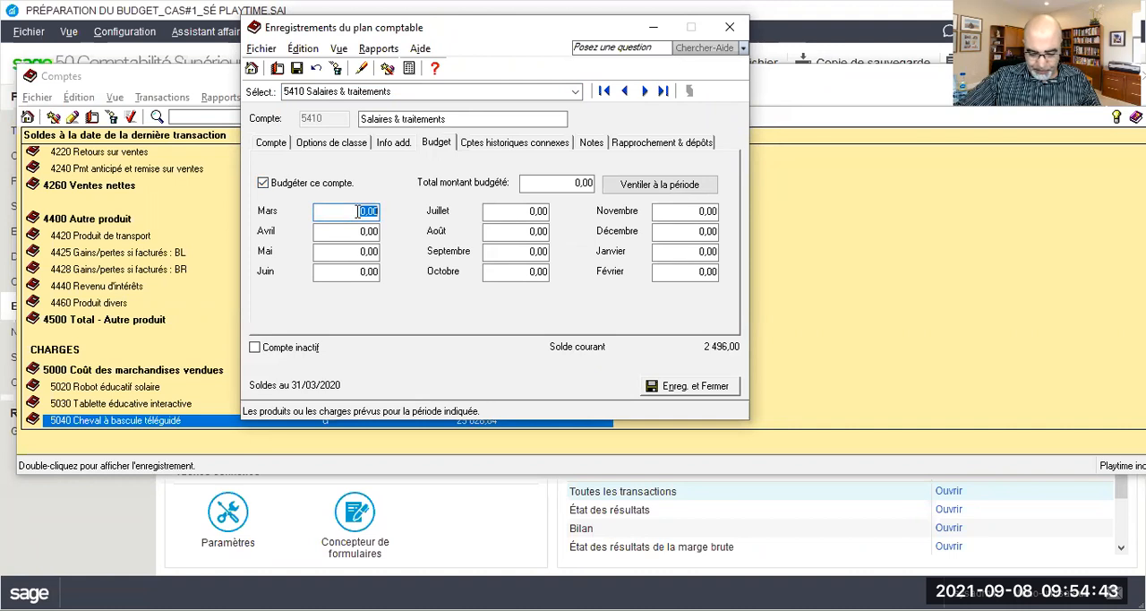
pyautogui.write('2745,')
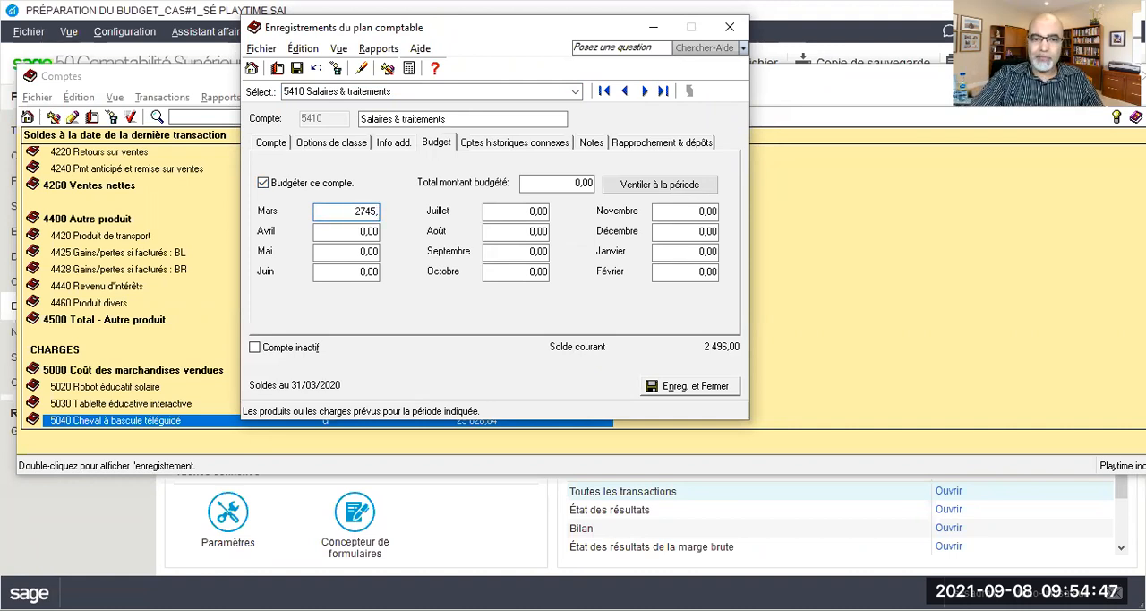
pyautogui.write('6')
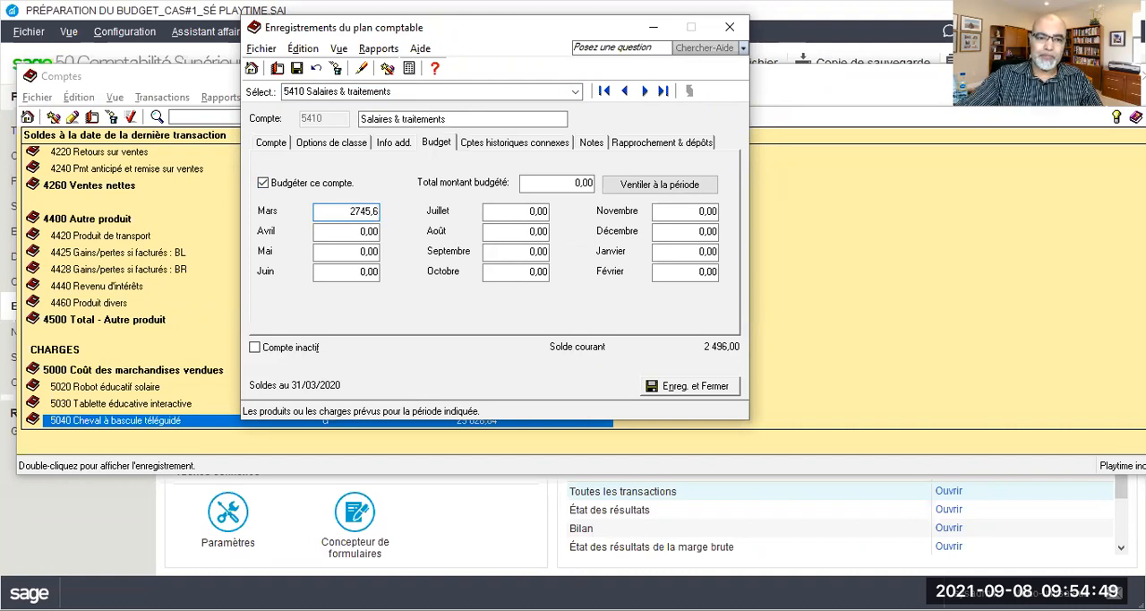
pyautogui.click(297, 70)
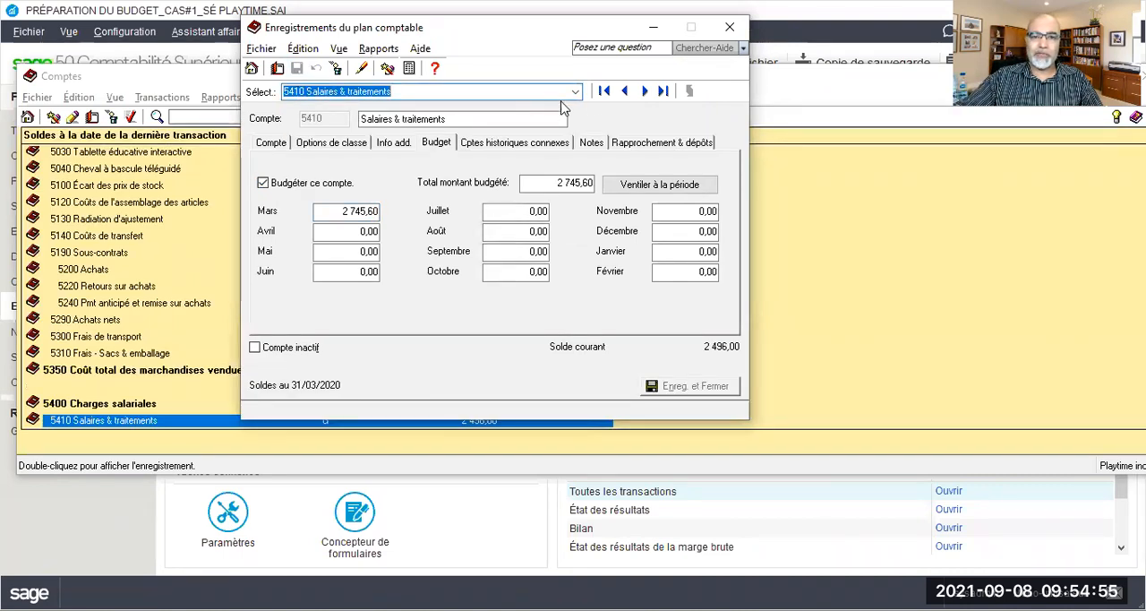
# Enable budgeting for account 5420 Charge de A-E and save a March budget of 39,6
pyautogui.click(641, 92)
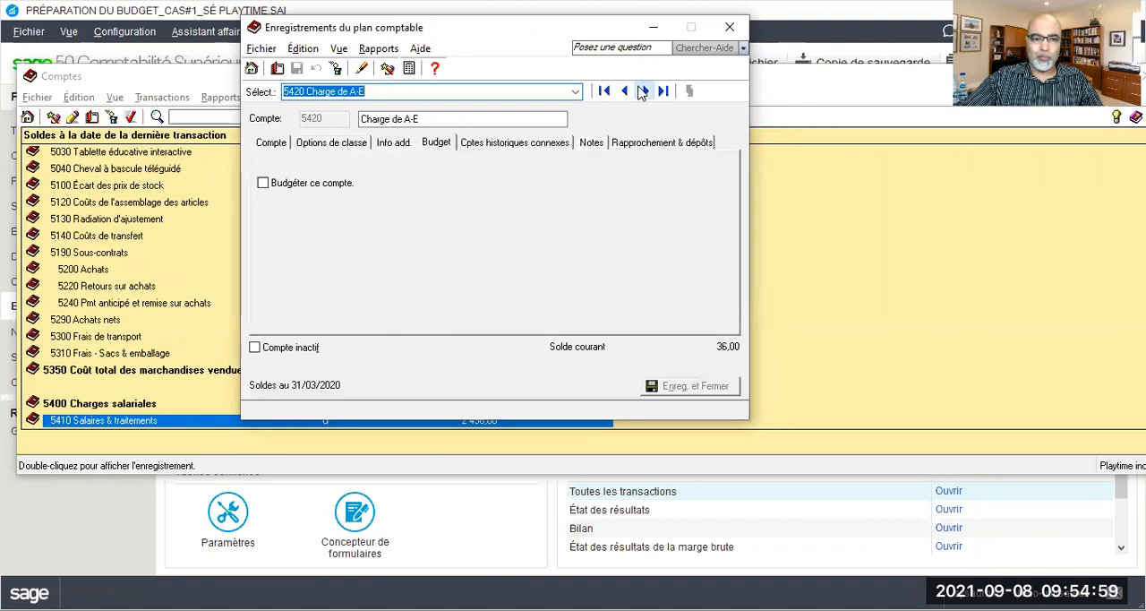
pyautogui.click(285, 185)
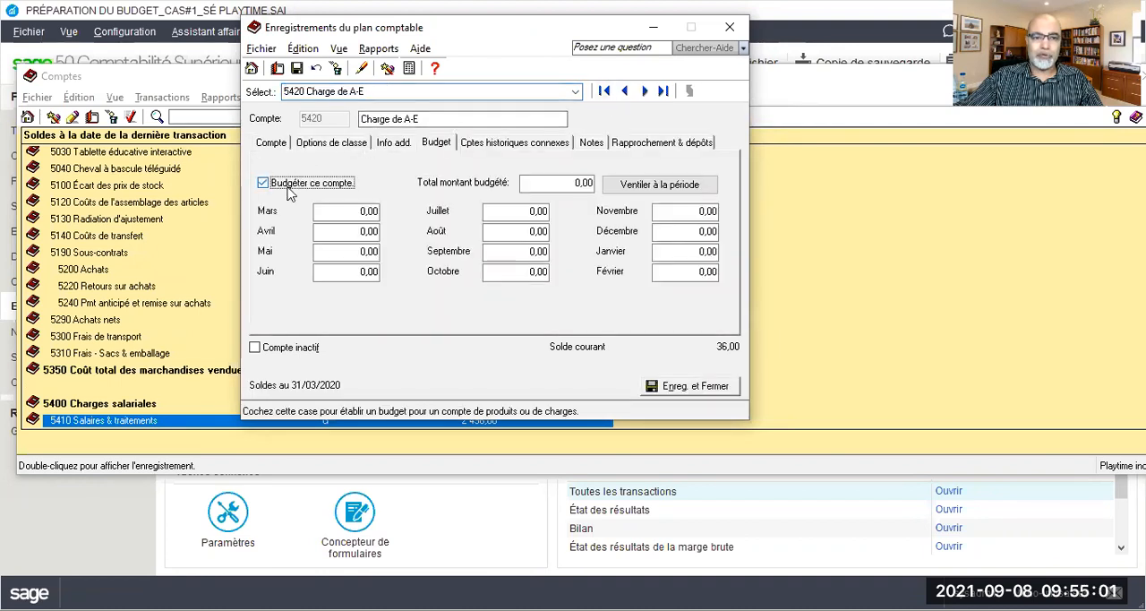
pyautogui.click(350, 212)
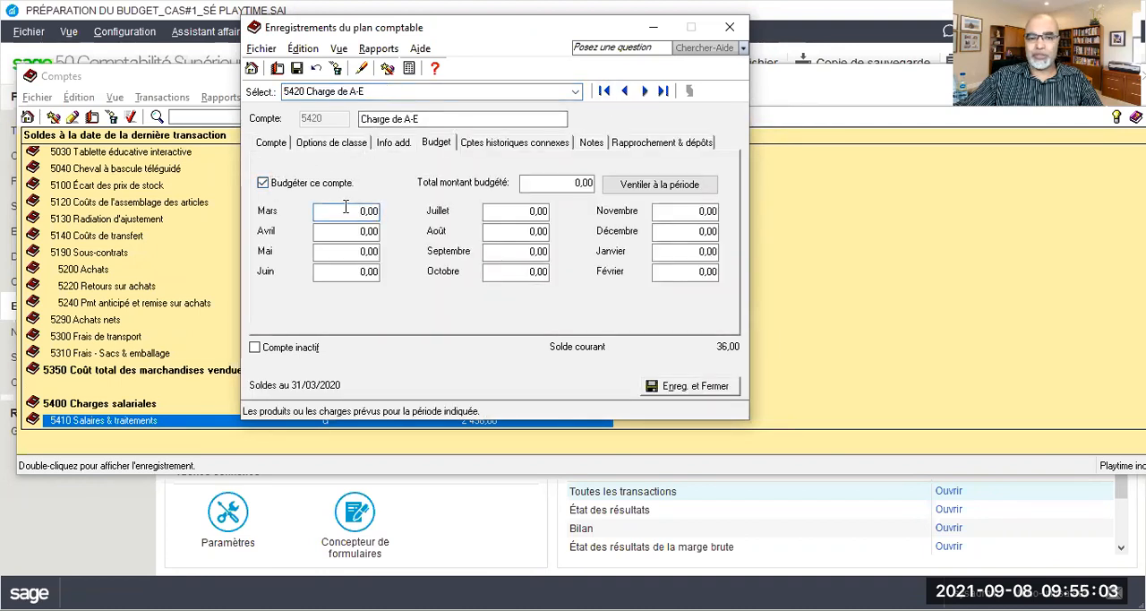
pyautogui.moveTo(350, 211); pyautogui.dragTo(397, 215)
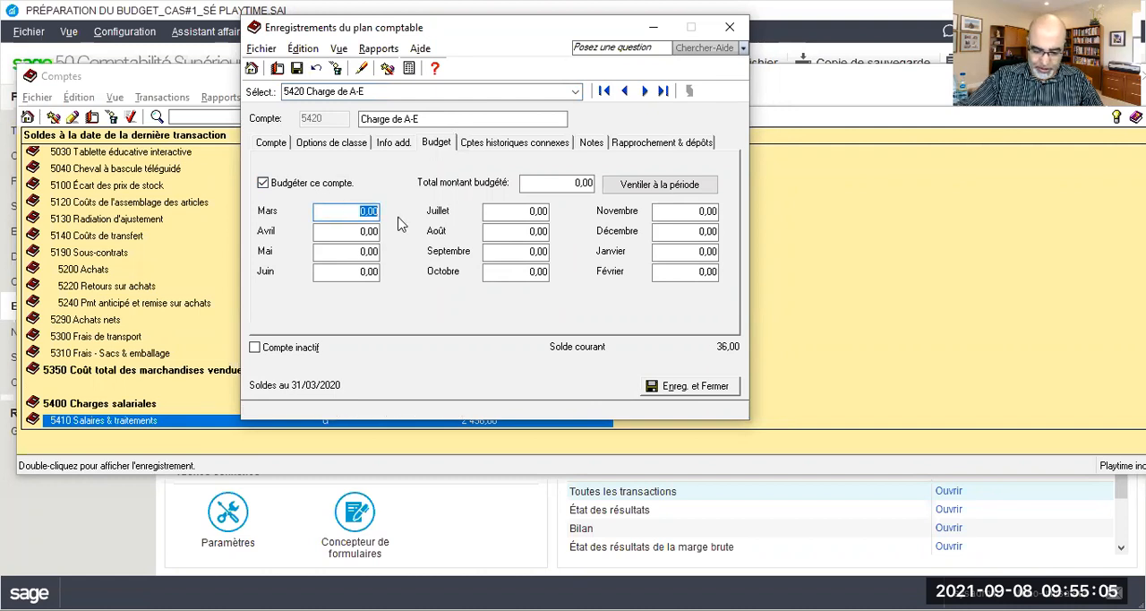
pyautogui.write('35,6')
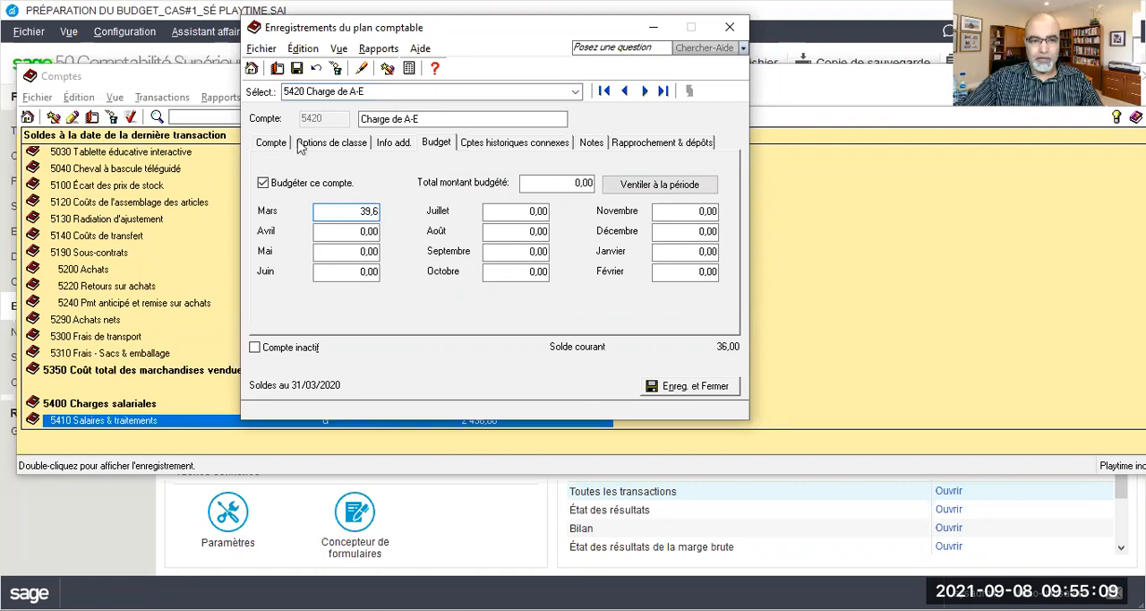
pyautogui.click(297, 68)
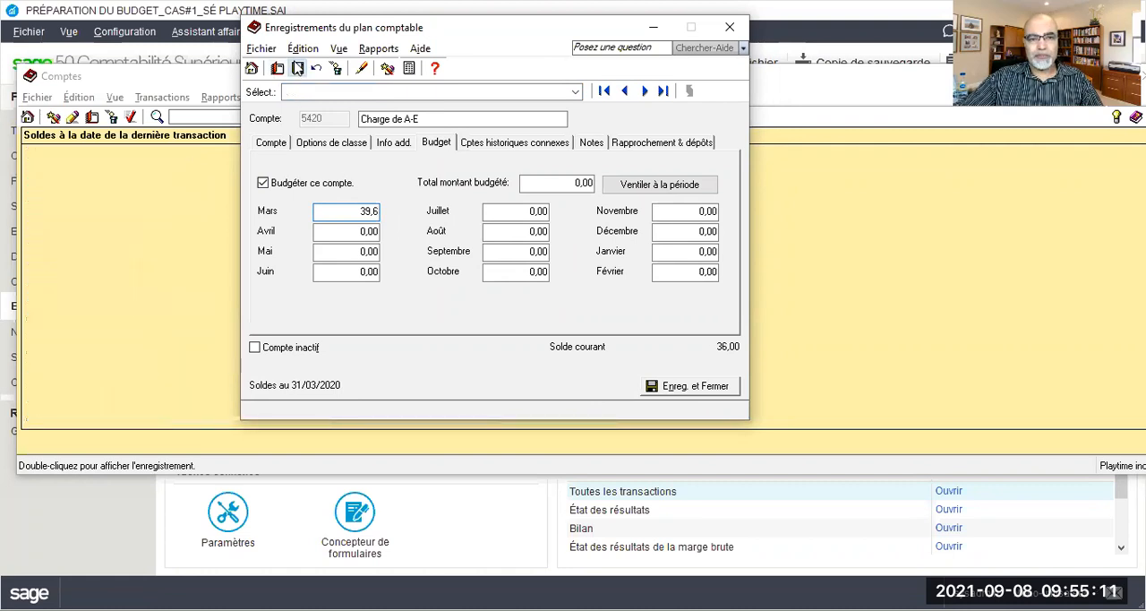
# Enable budgeting for account 5425 Charge du RQAP and save a March budget of 19,43
pyautogui.click(643, 92)
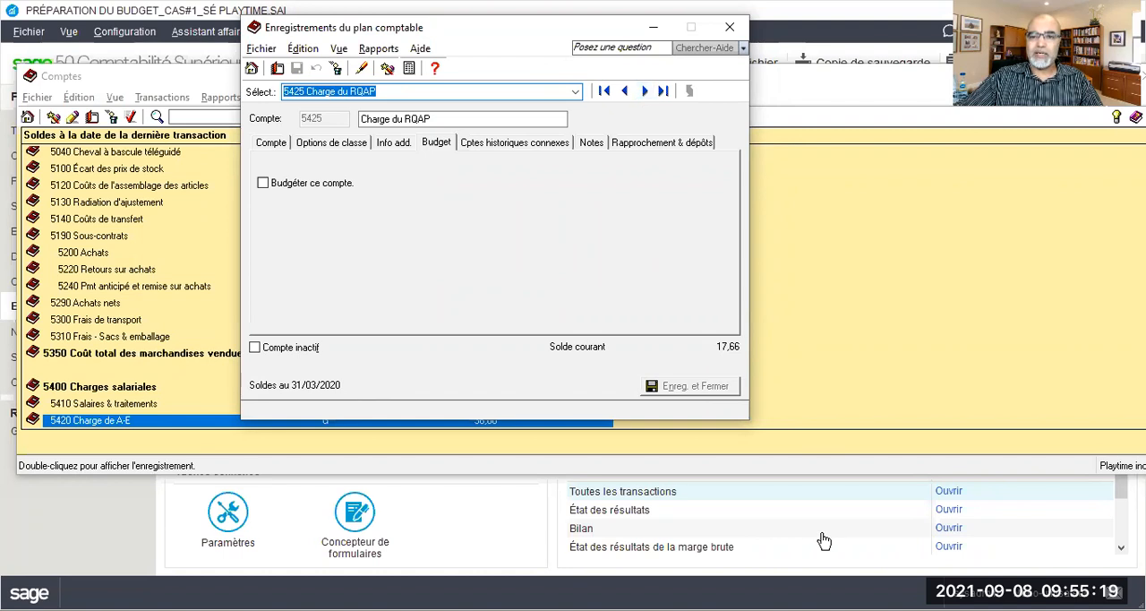
pyautogui.click(312, 189)
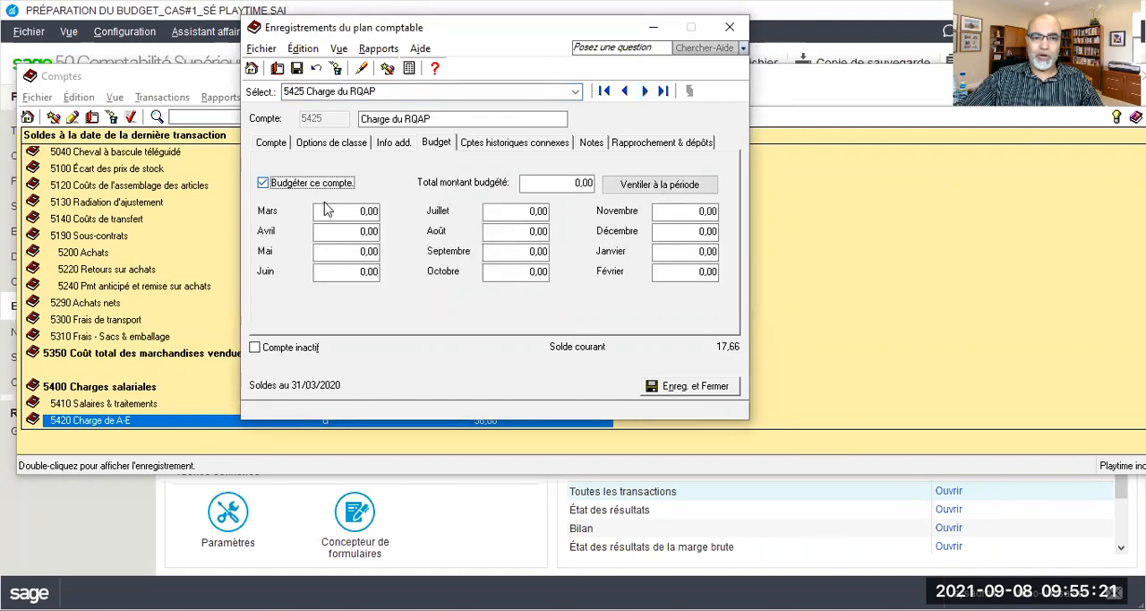
pyautogui.click(343, 211)
pyautogui.write('19,43')
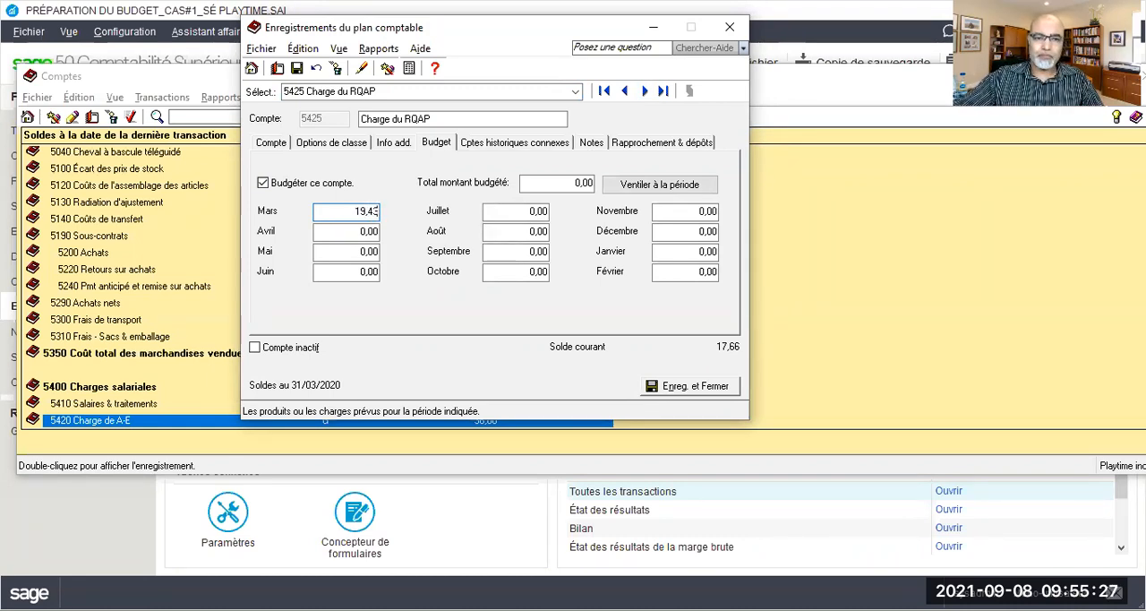
pyautogui.click(299, 69)
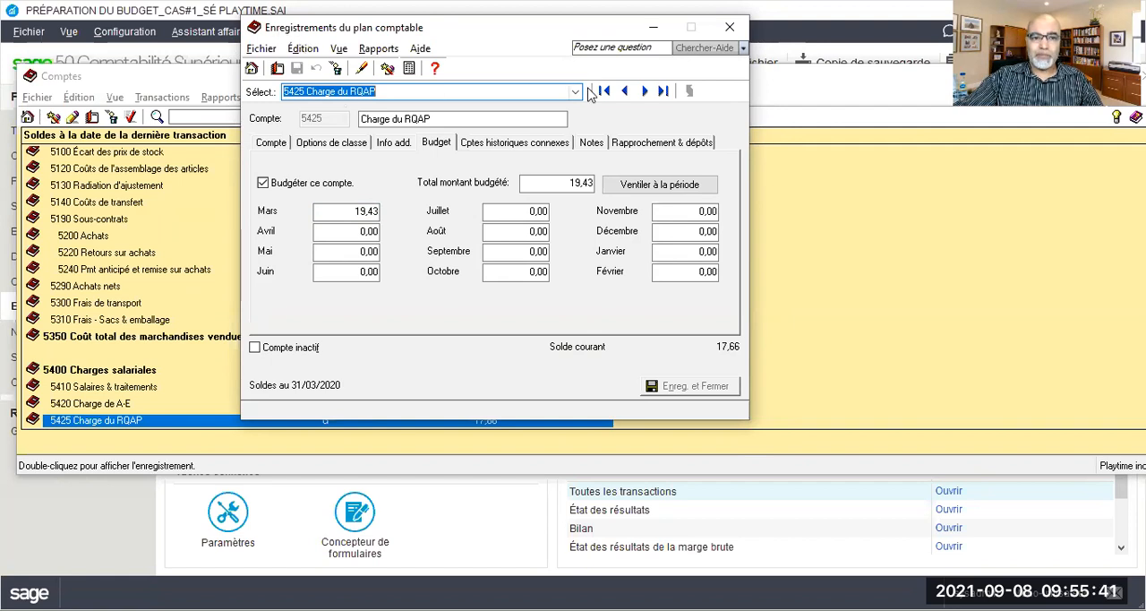
# Enable budgeting for account 5440 Charge CNESST and save a March budget of 48,84
pyautogui.click(645, 90)
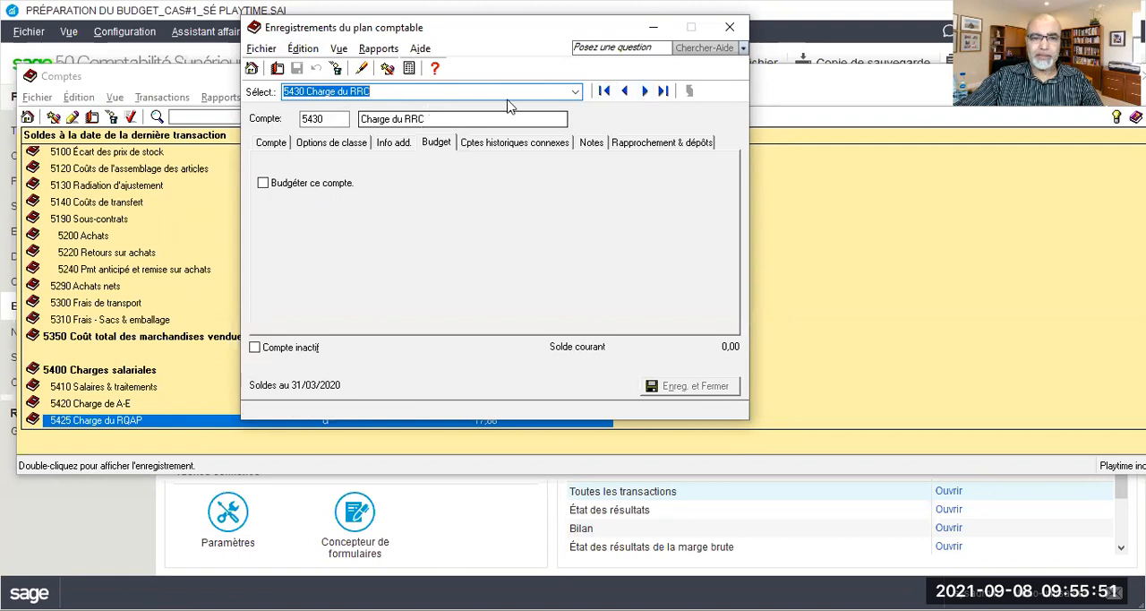
pyautogui.click(645, 90)
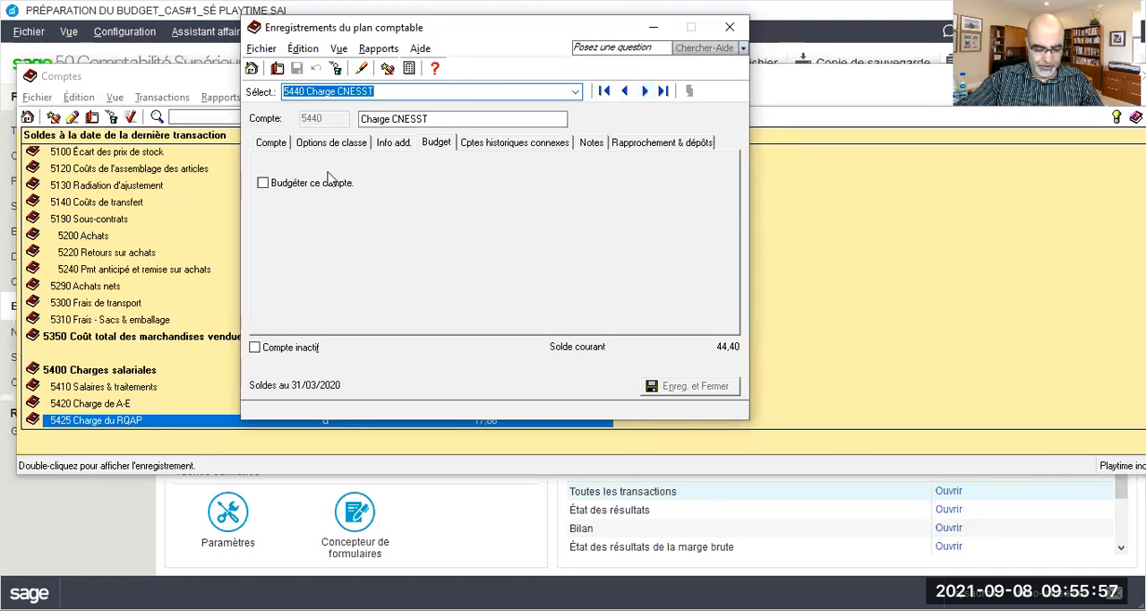
pyautogui.click(263, 183)
pyautogui.click(348, 211)
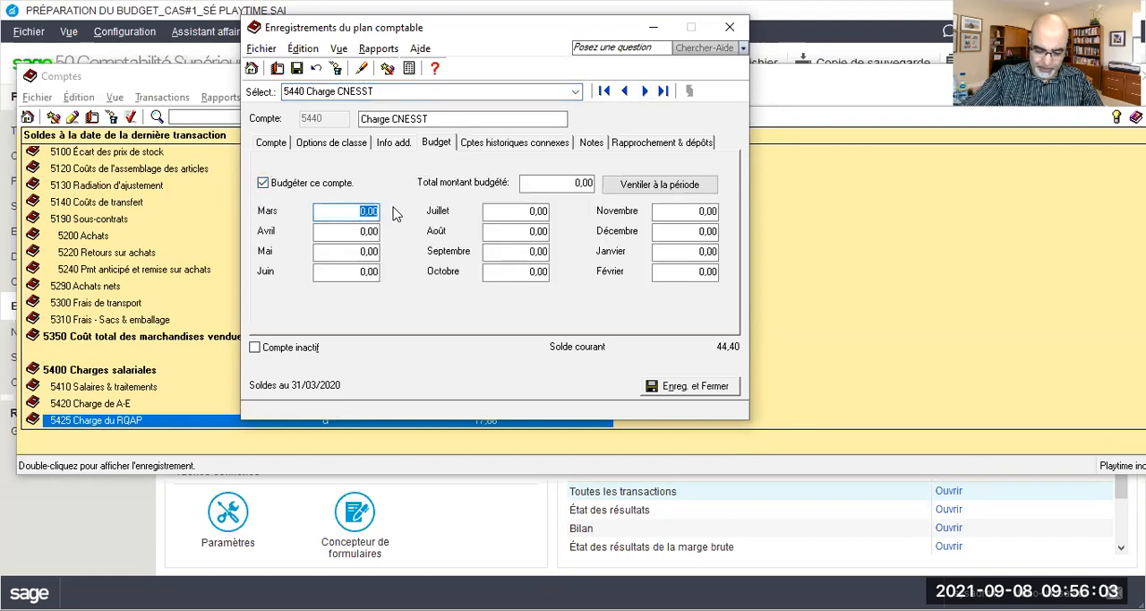
pyautogui.write('45')
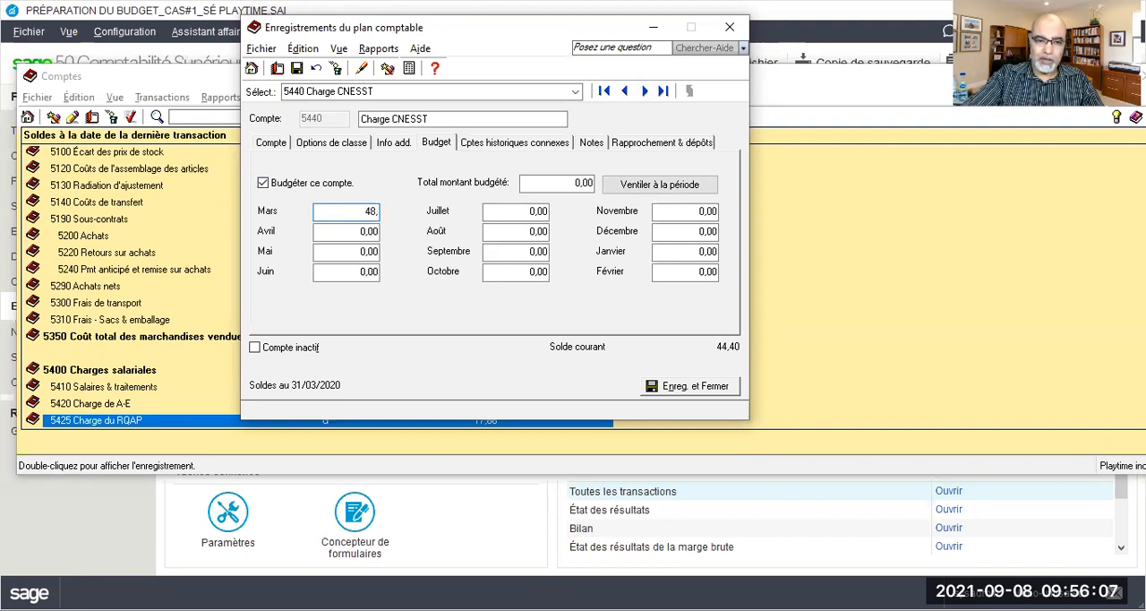
pyautogui.write(',84')
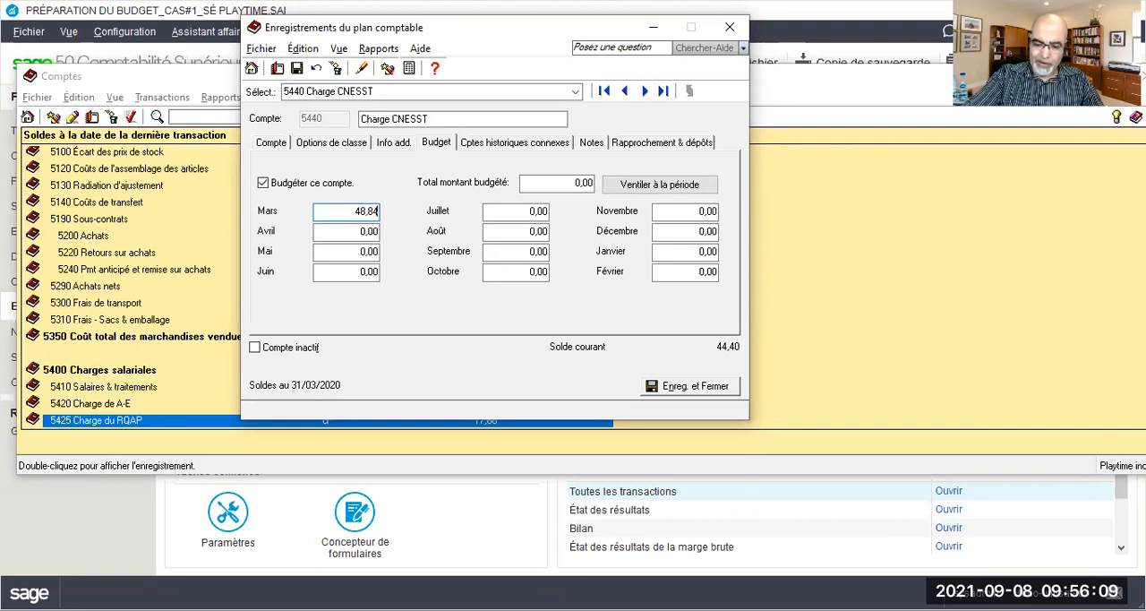
pyautogui.click(297, 69)
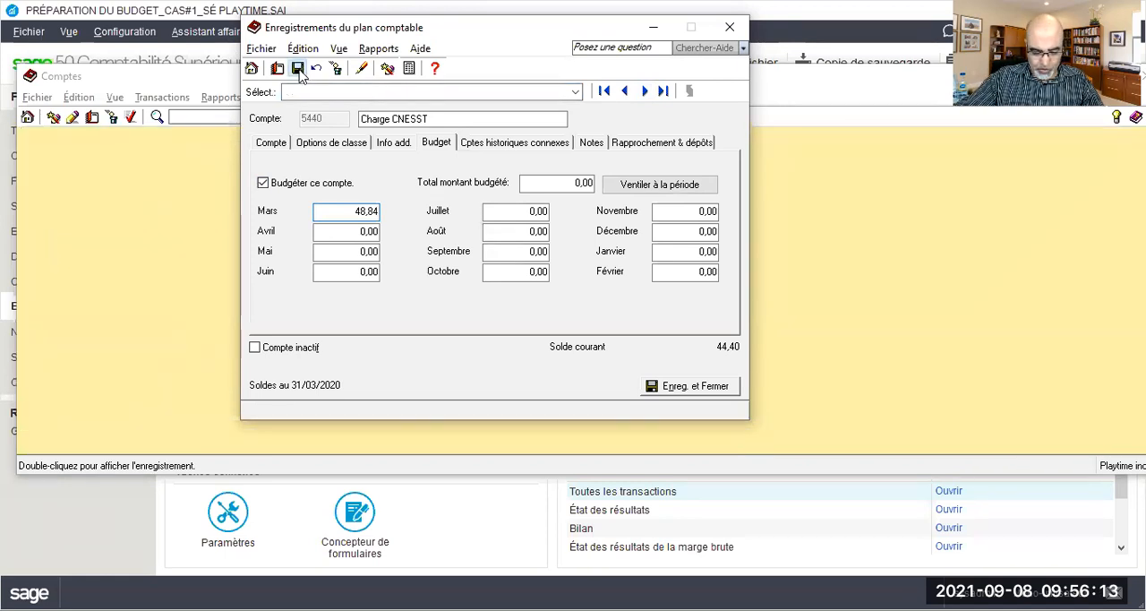
# Enable budgeting for account 5450 Charge du RRQ and save a March budget of 138,30
pyautogui.click(644, 91)
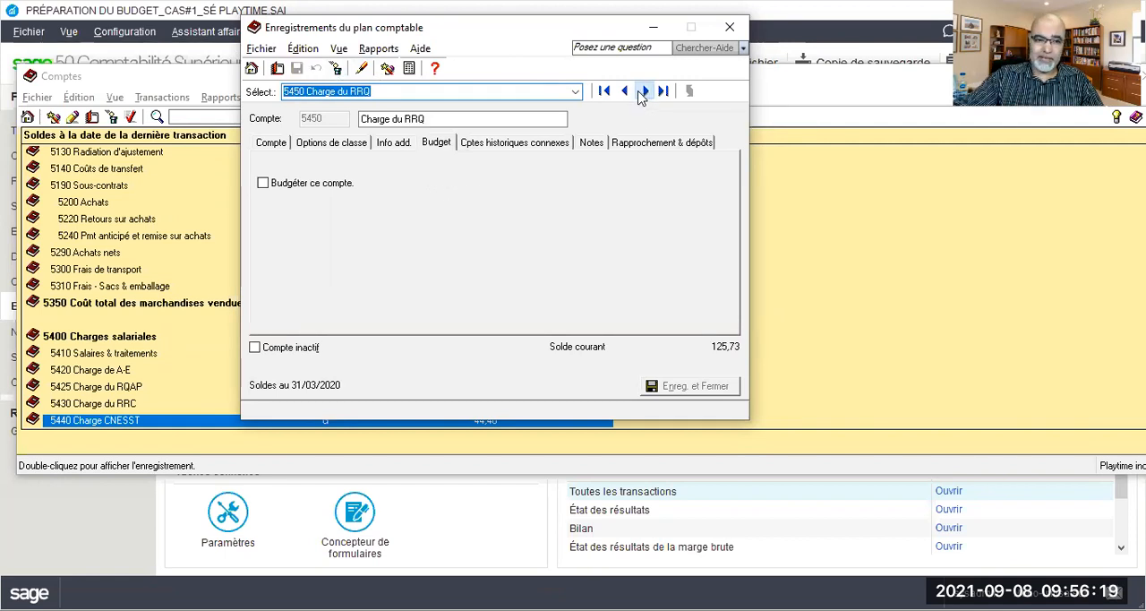
pyautogui.click(318, 186)
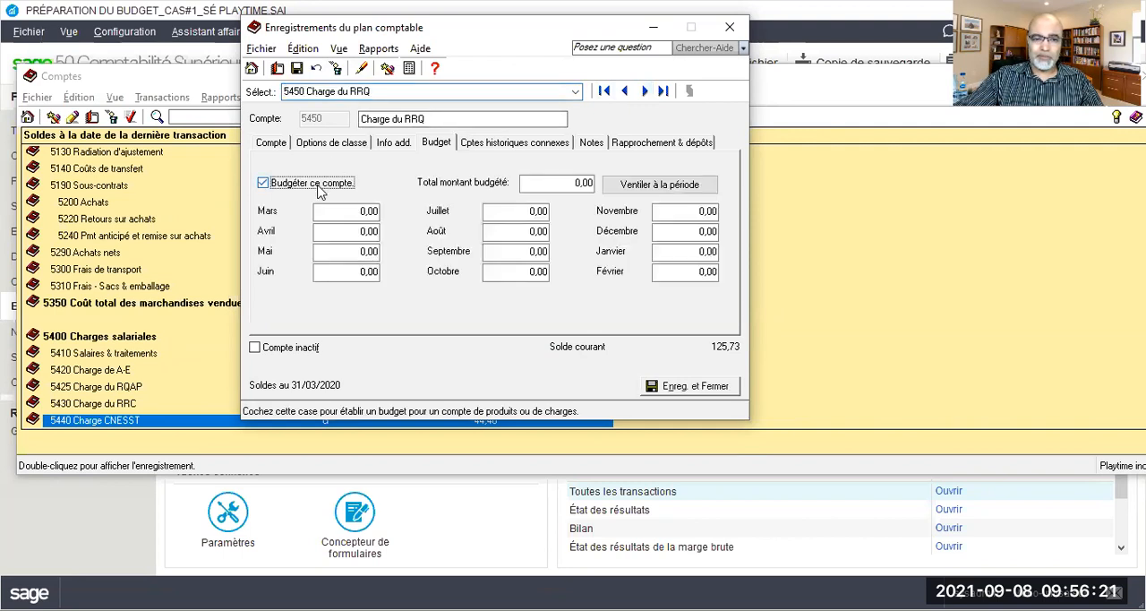
pyautogui.click(350, 211)
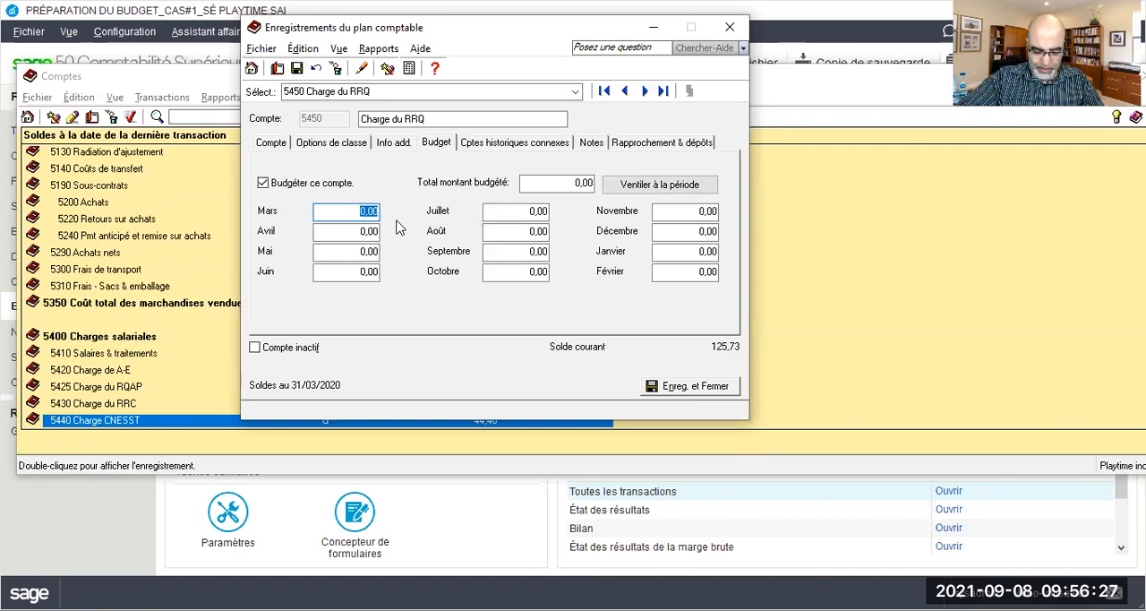
pyautogui.write('138,30')
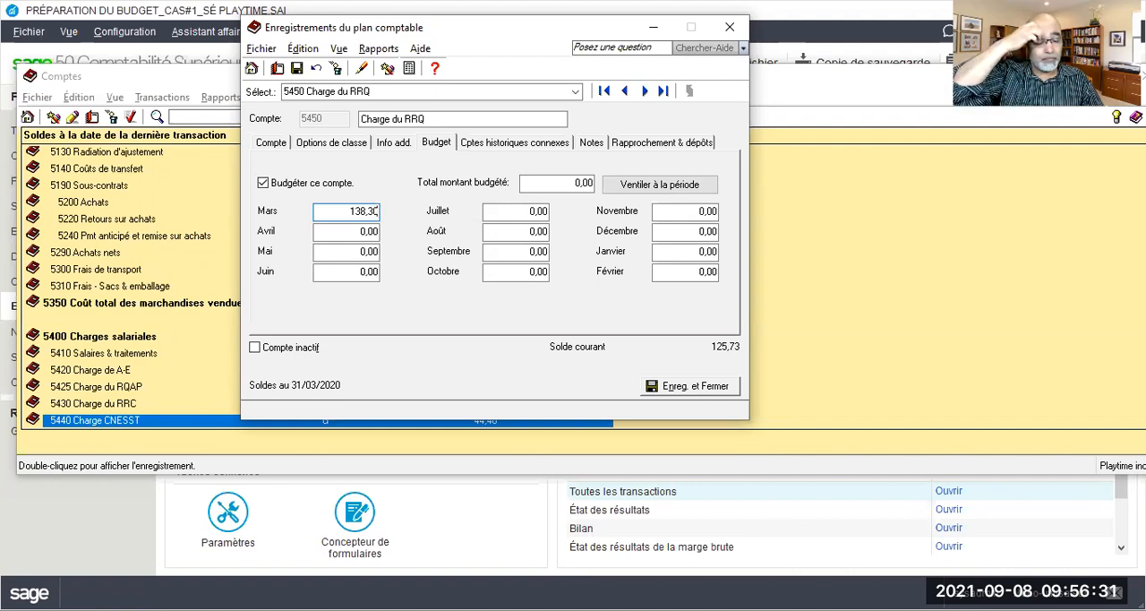
pyautogui.press('Tab')
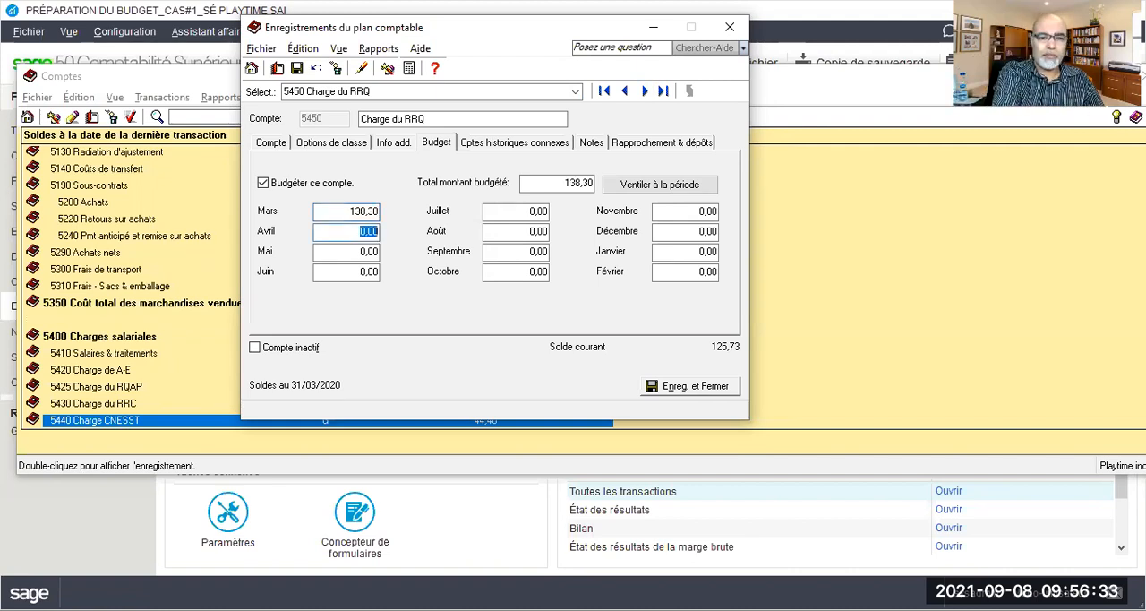
pyautogui.click(296, 69)
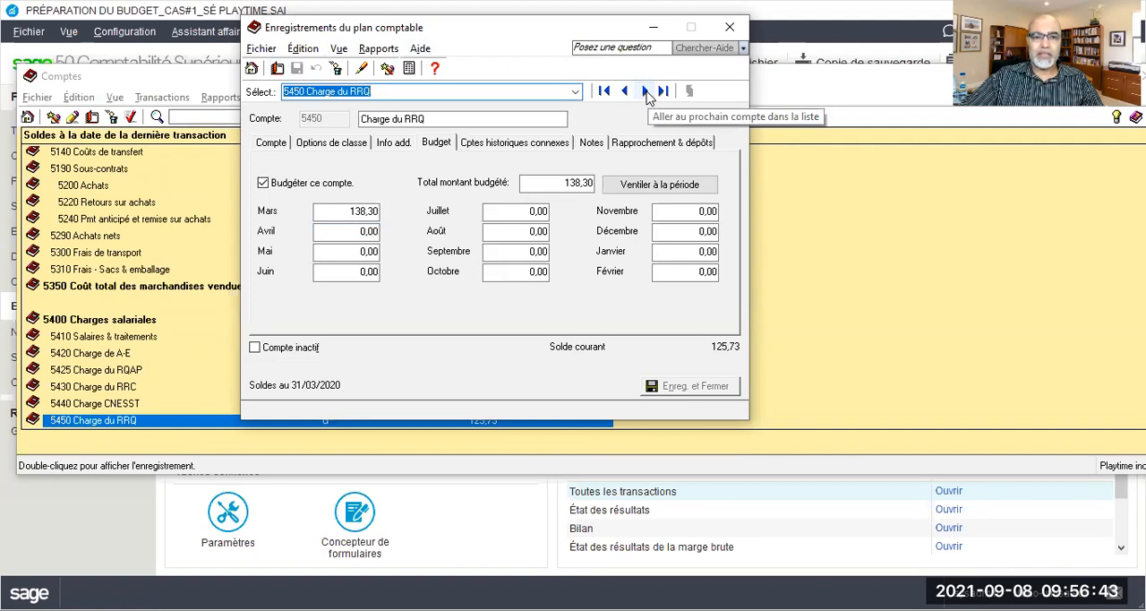
# Enable budgeting for account 5455 Charge du FSSQ and save a March budget of 43,56
pyautogui.click(646, 93)
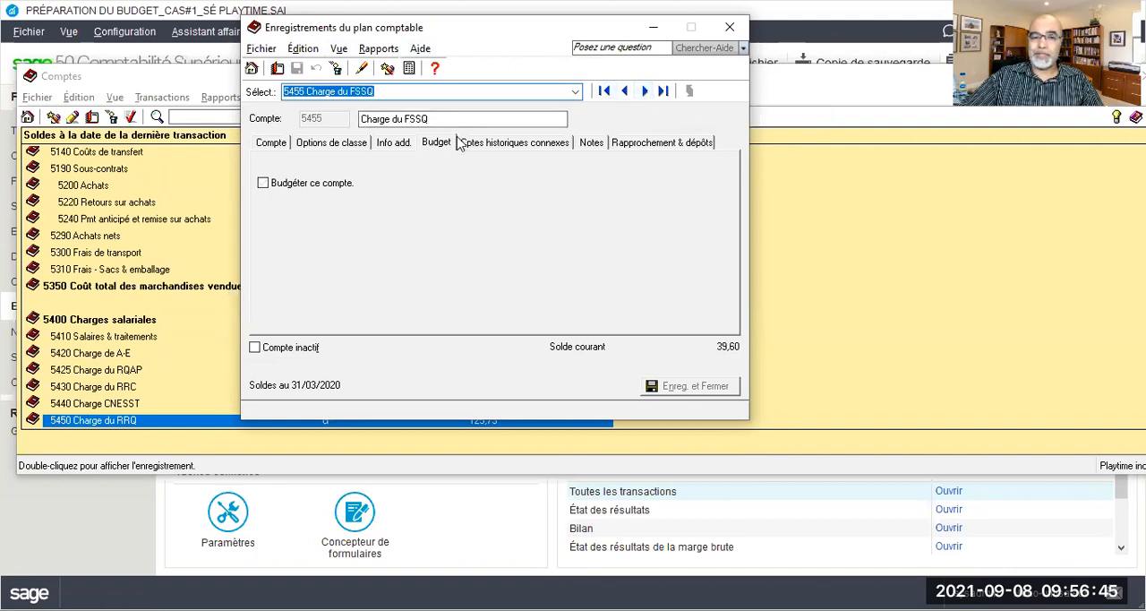
pyautogui.click(263, 184)
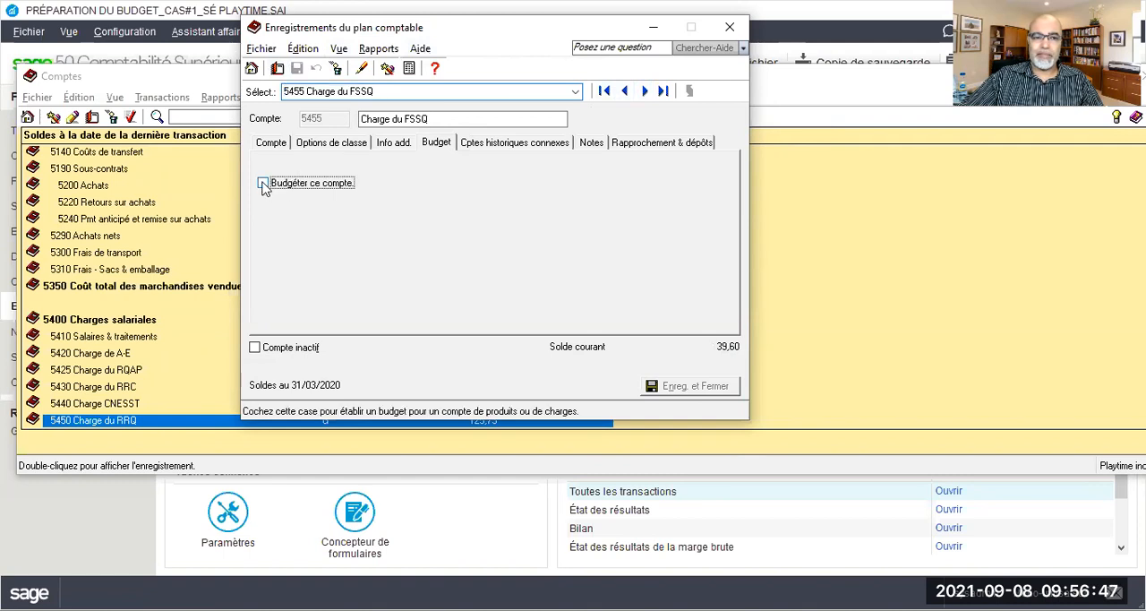
pyautogui.click(361, 211)
pyautogui.doubleClick(362, 211)
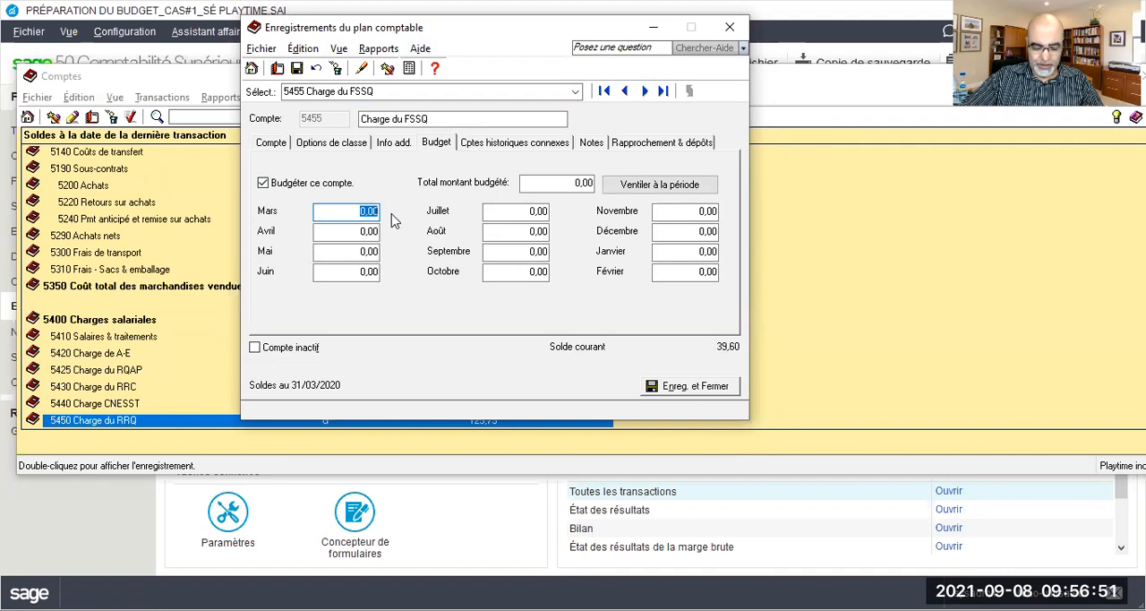
pyautogui.write('3')
pyautogui.write('43')
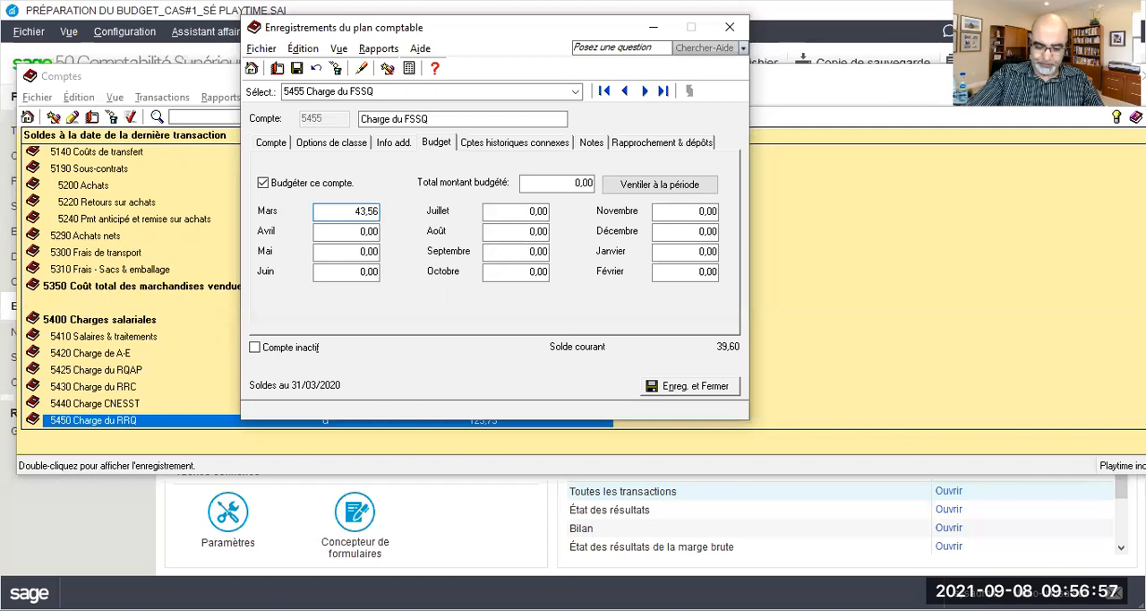
pyautogui.click(297, 69)
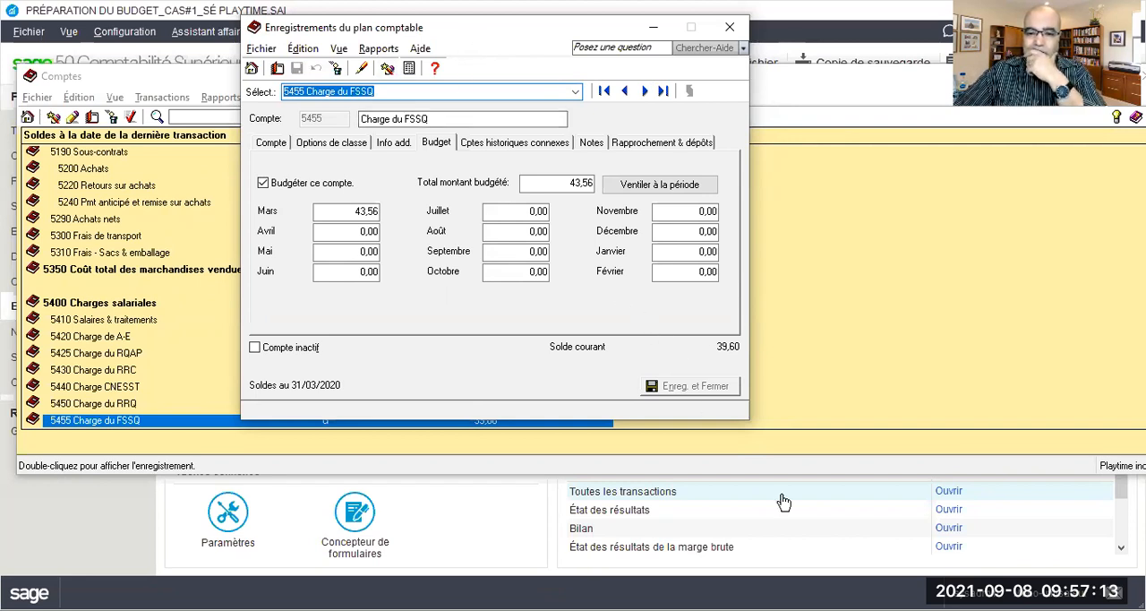
pyautogui.click(777, 334)
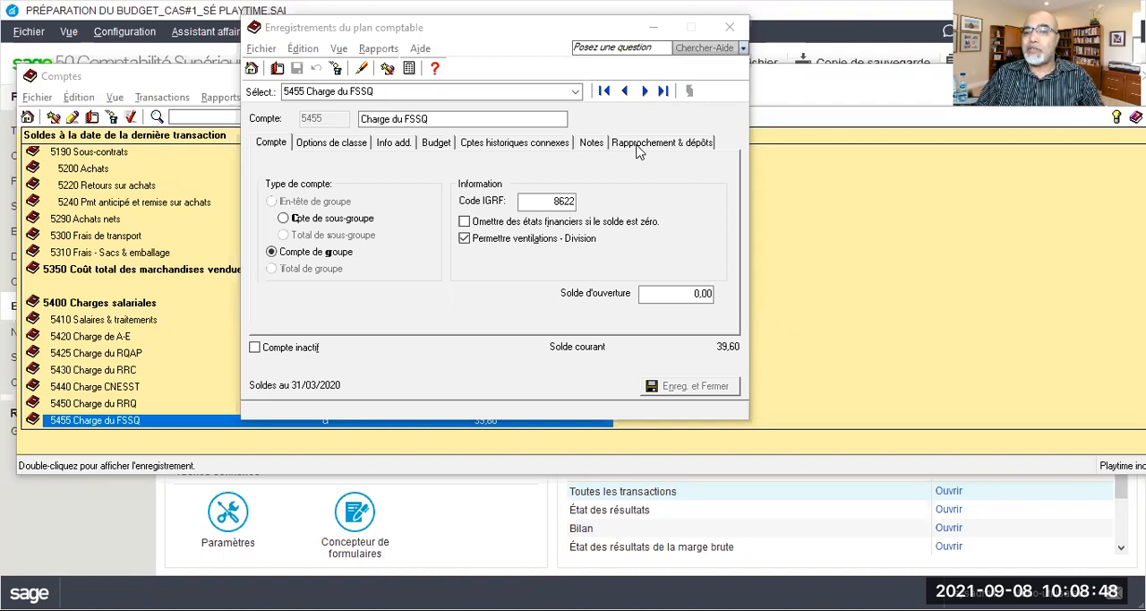
# Enable budgeting for account 5300 Frais de transport and save a March budget of 2875
pyautogui.click(576, 93)
pyautogui.scroll(5, 527, 176)
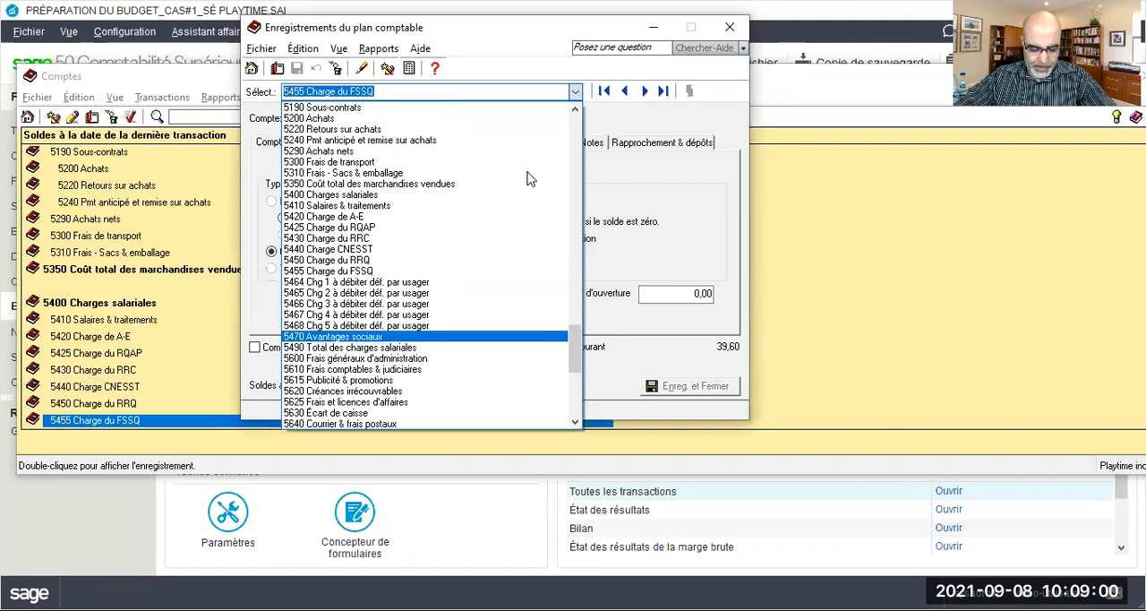
pyautogui.click(381, 163)
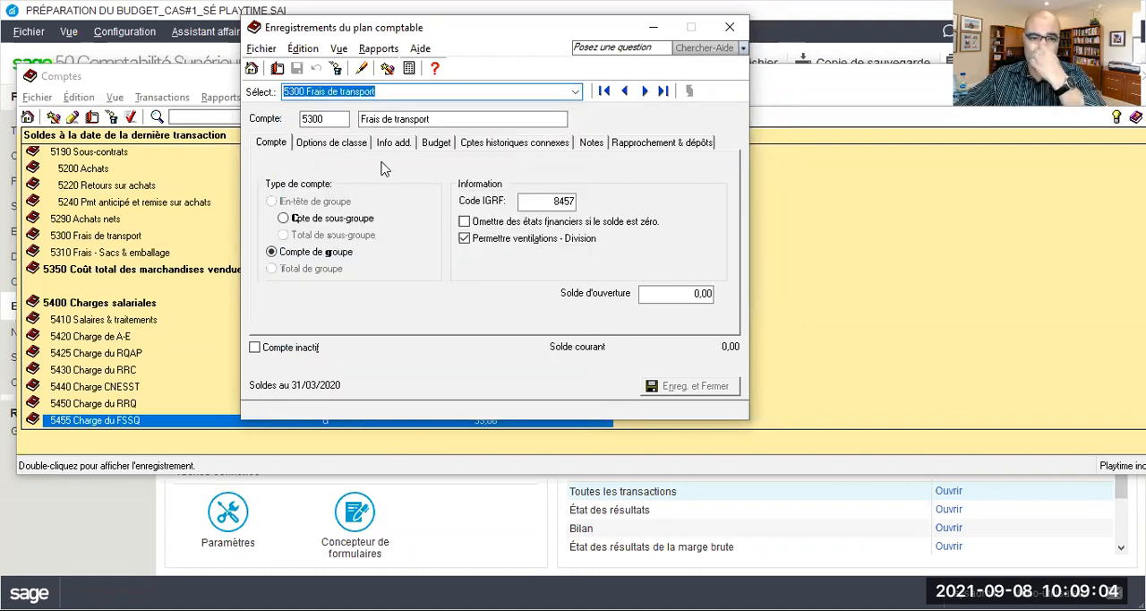
pyautogui.click(428, 145)
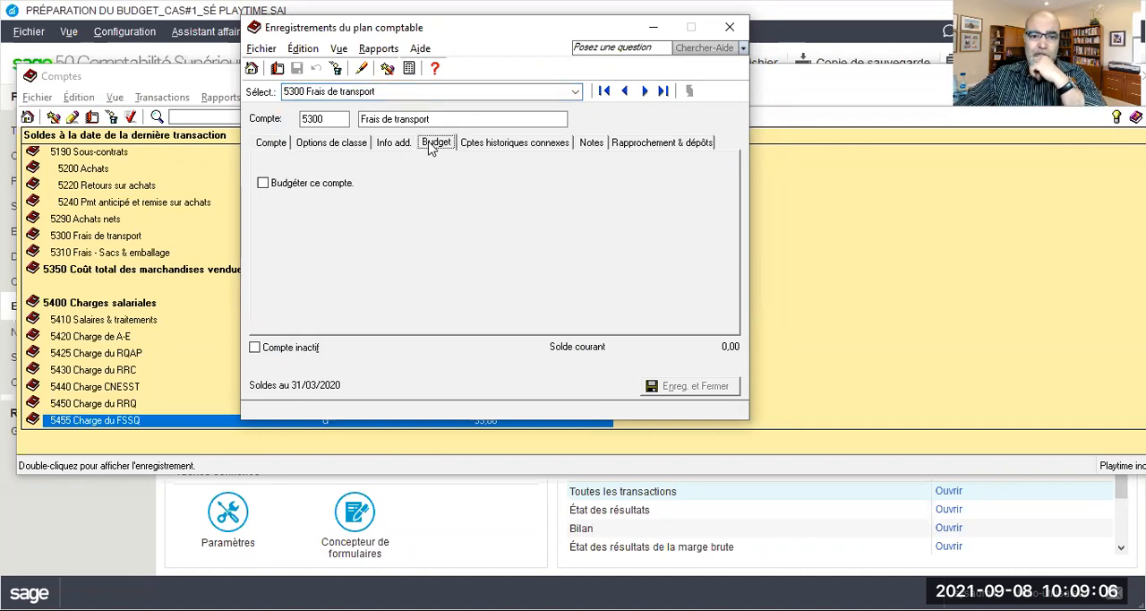
pyautogui.click(274, 183)
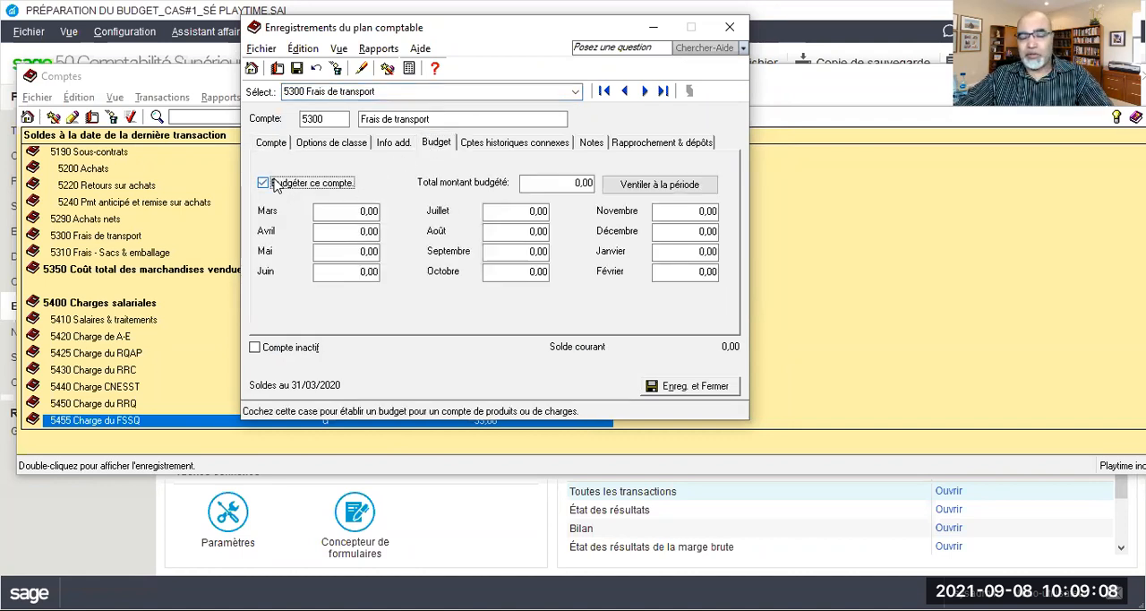
pyautogui.click(349, 209)
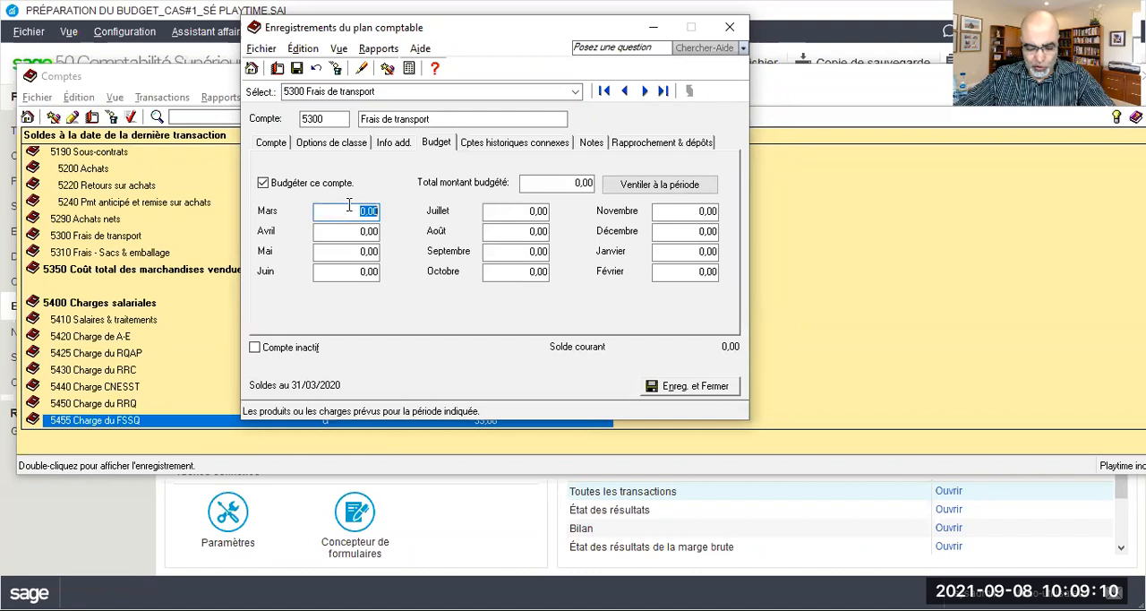
pyautogui.write('2875')
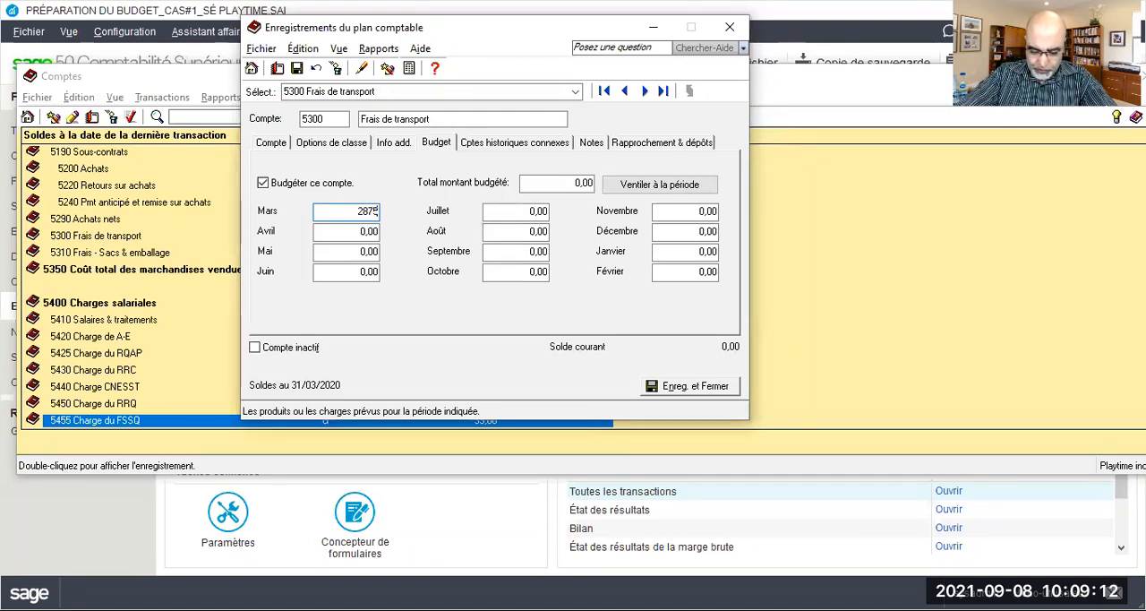
pyautogui.press('Tab')
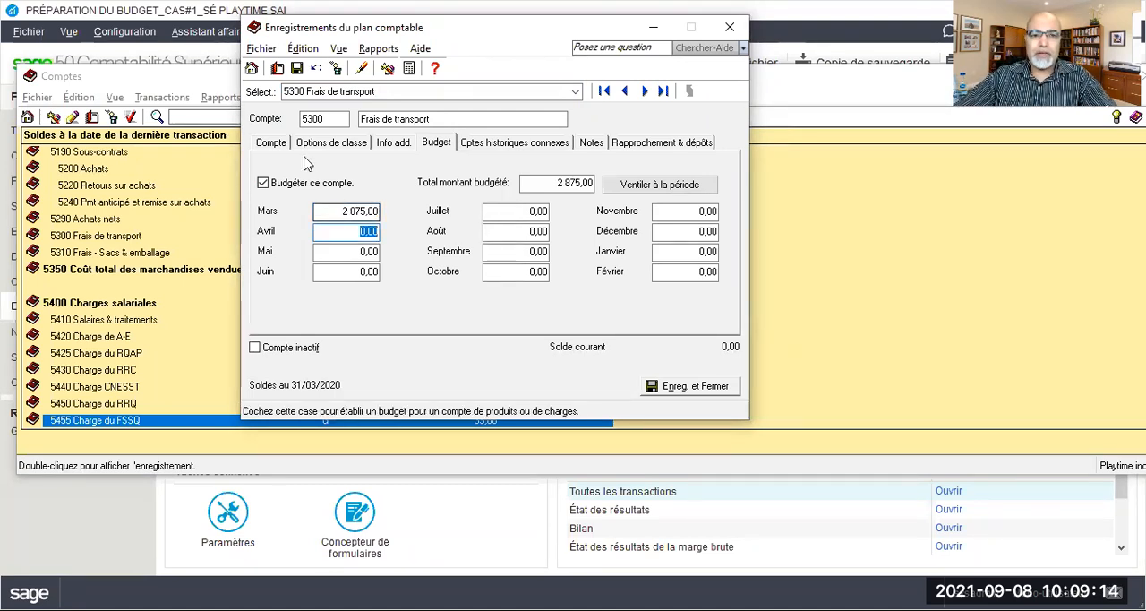
pyautogui.click(298, 69)
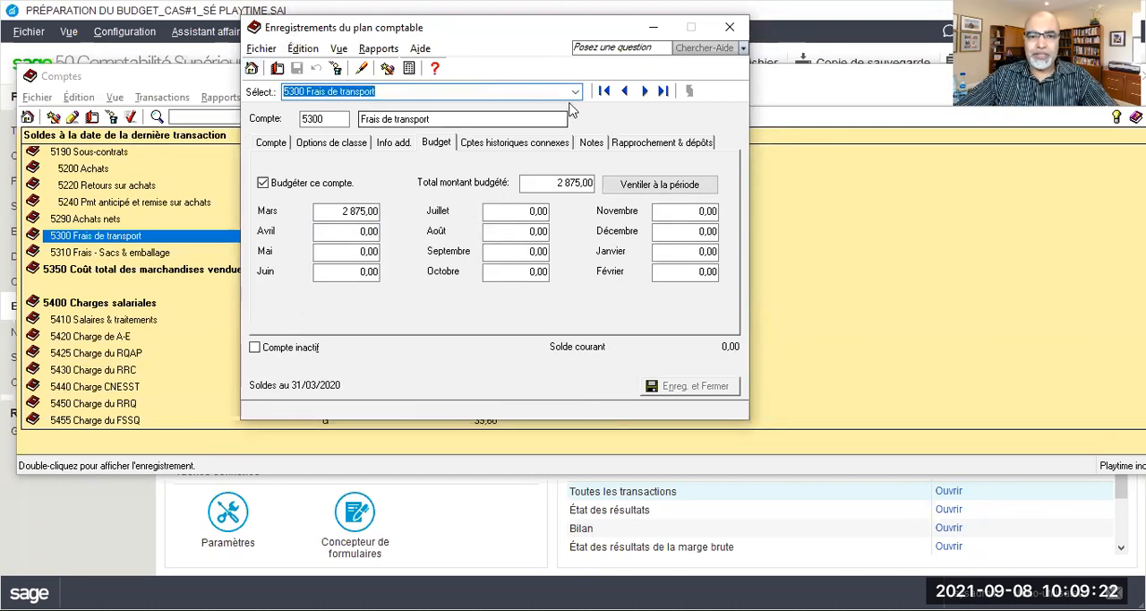
# Enable budgeting for account 5610 Frais comptables & judiciaires and save a March budget of 1050
pyautogui.click(577, 92)
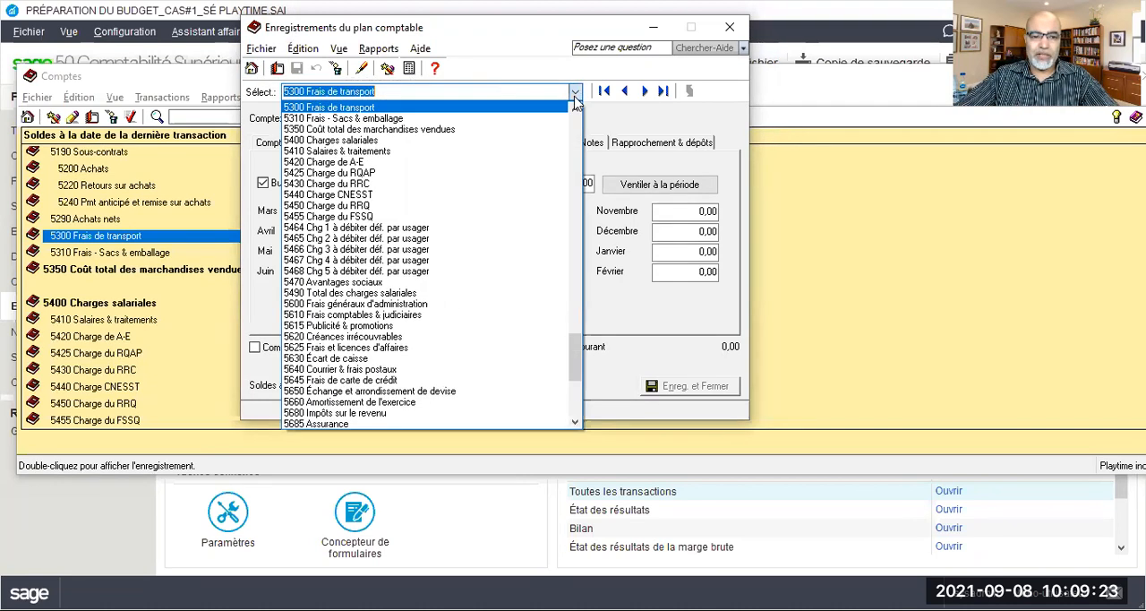
pyautogui.click(379, 315)
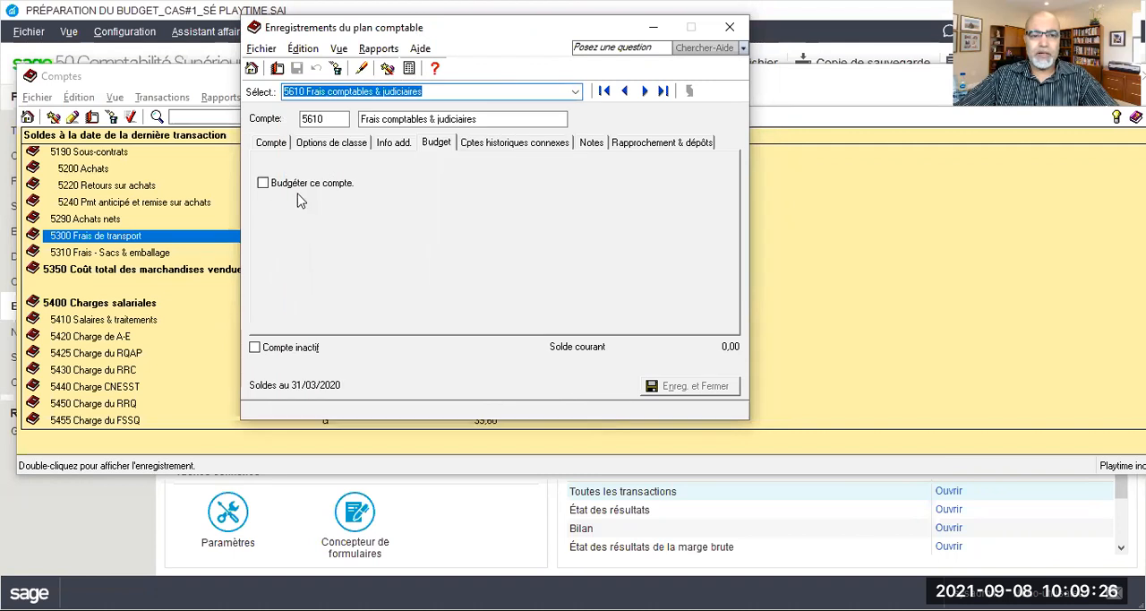
pyautogui.click(435, 143)
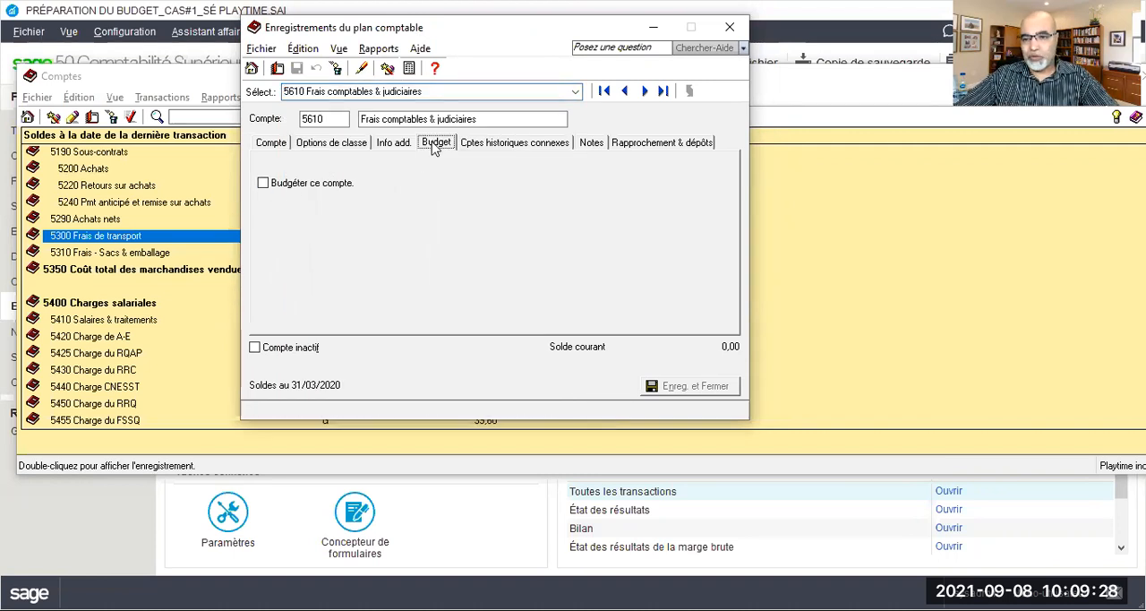
pyautogui.click(262, 183)
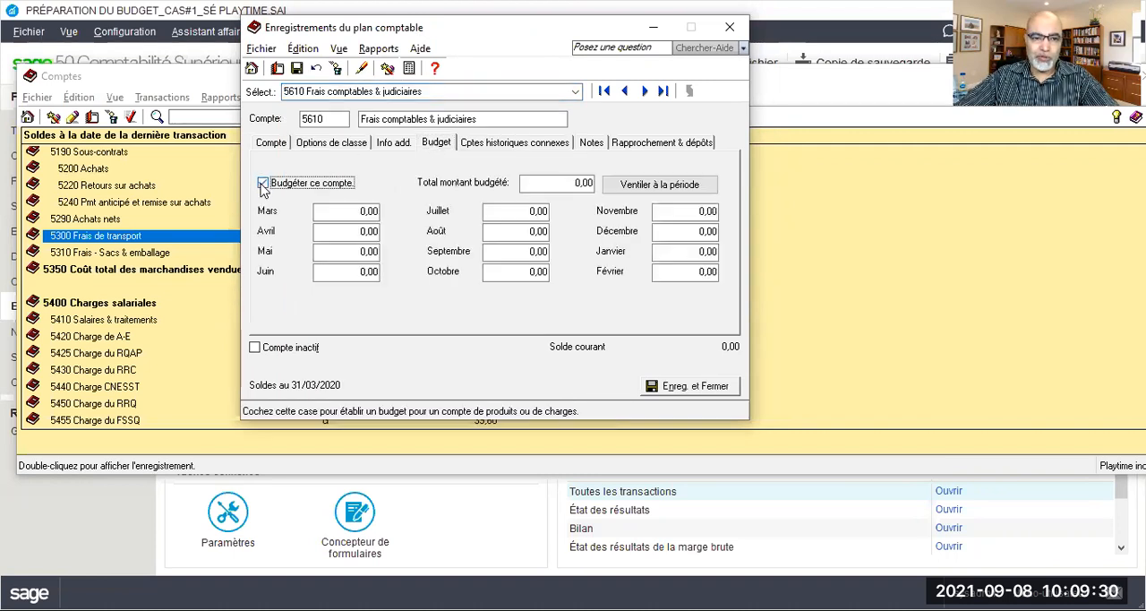
pyautogui.click(355, 212)
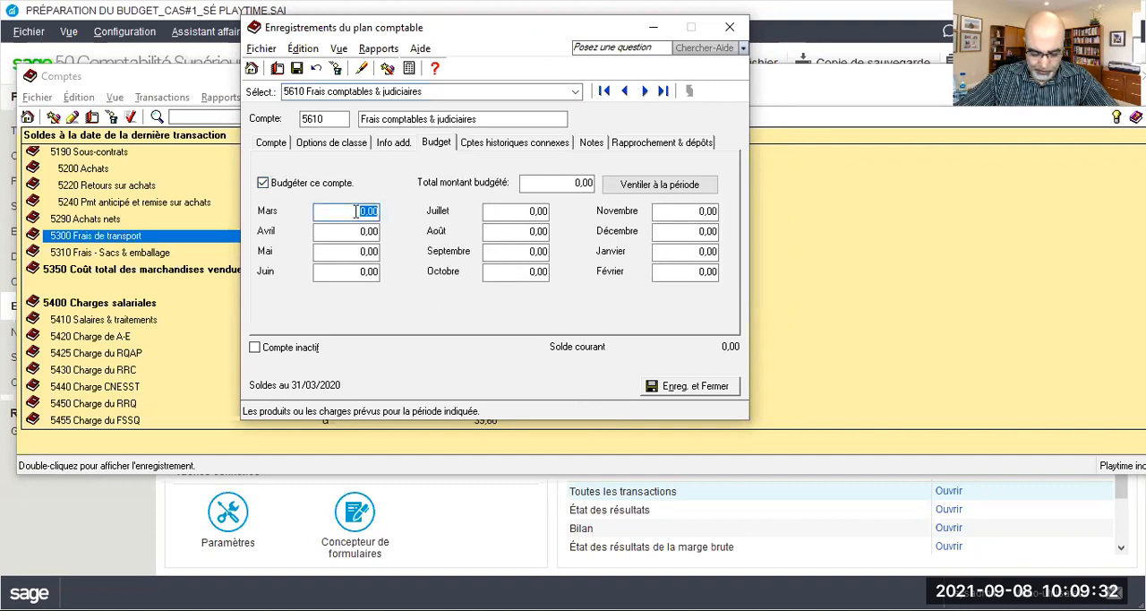
pyautogui.write('1 05')
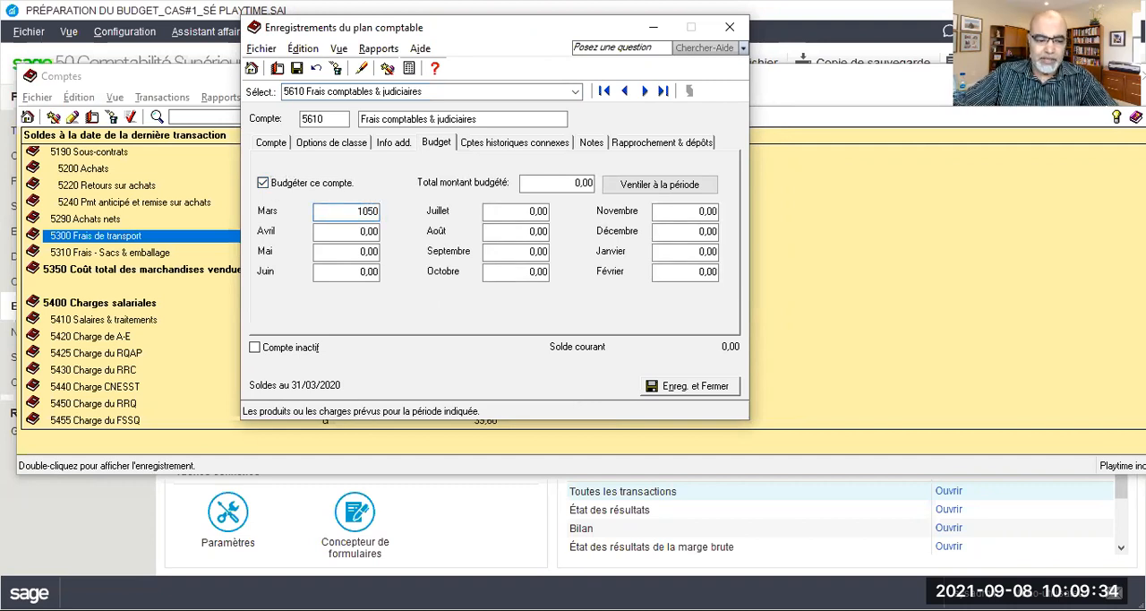
pyautogui.write('0')
pyautogui.click(296, 70)
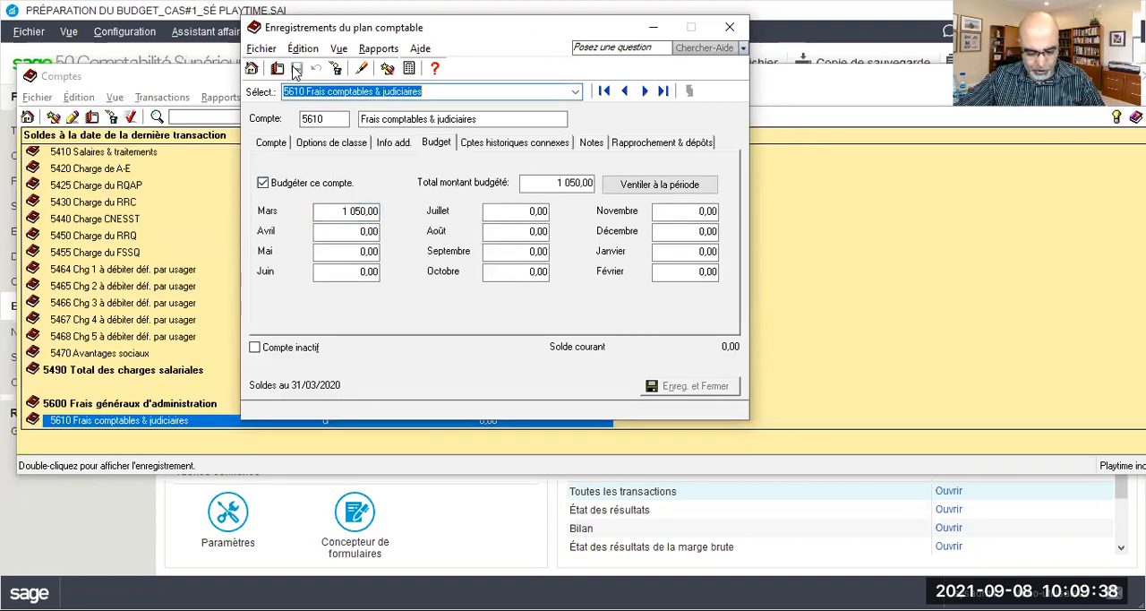
# Enable budgeting for account 5615 Publicité & promotions and save a March budget of 1070
pyautogui.click(575, 92)
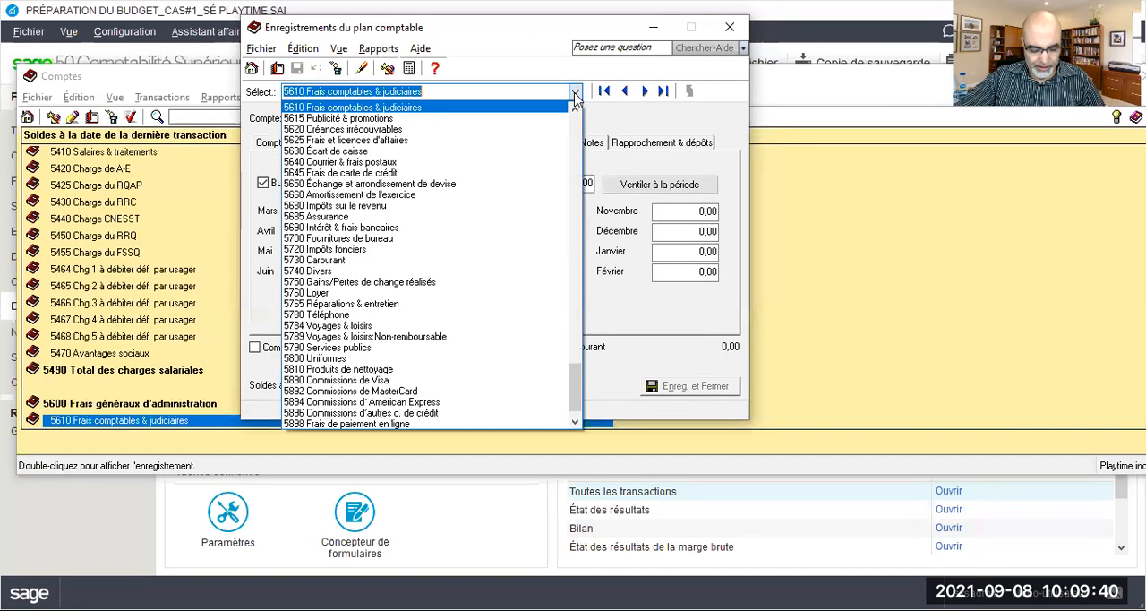
pyautogui.click(395, 118)
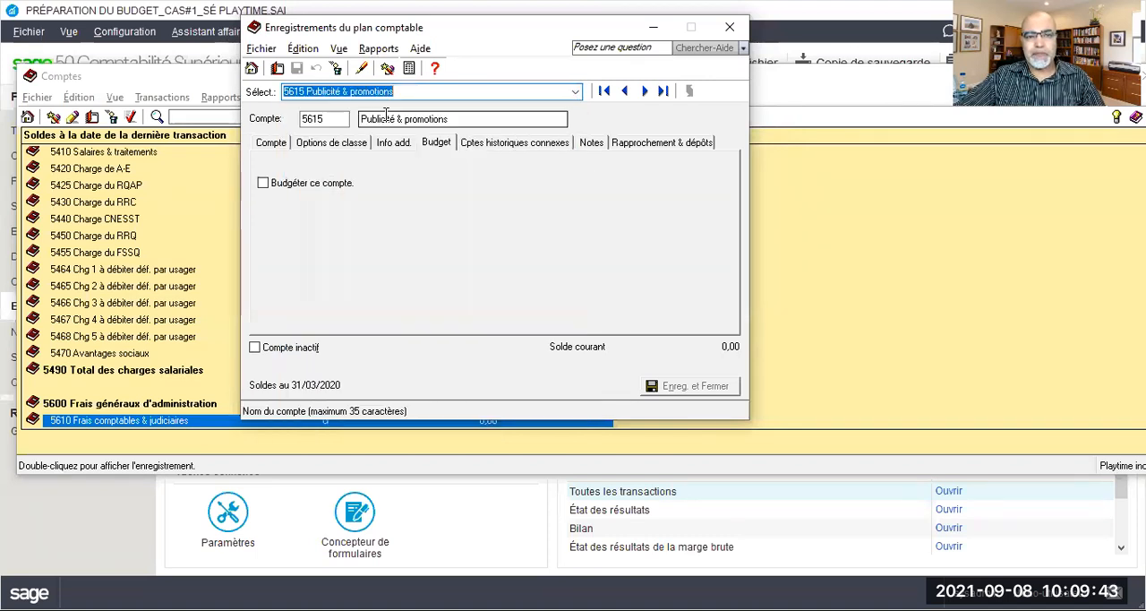
pyautogui.click(268, 184)
pyautogui.click(357, 211)
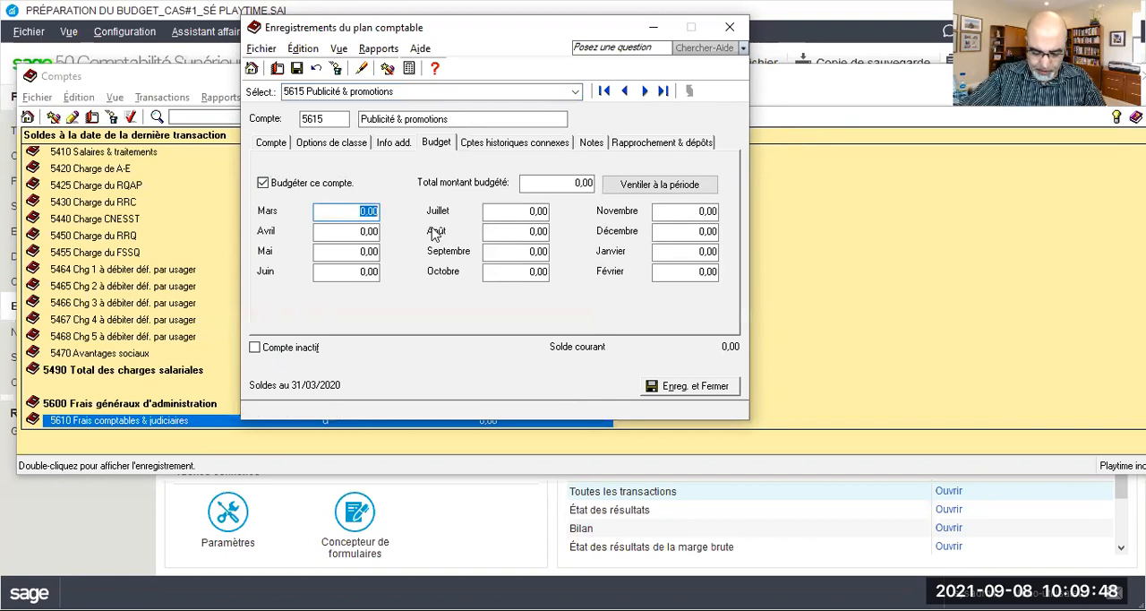
pyautogui.write('107')
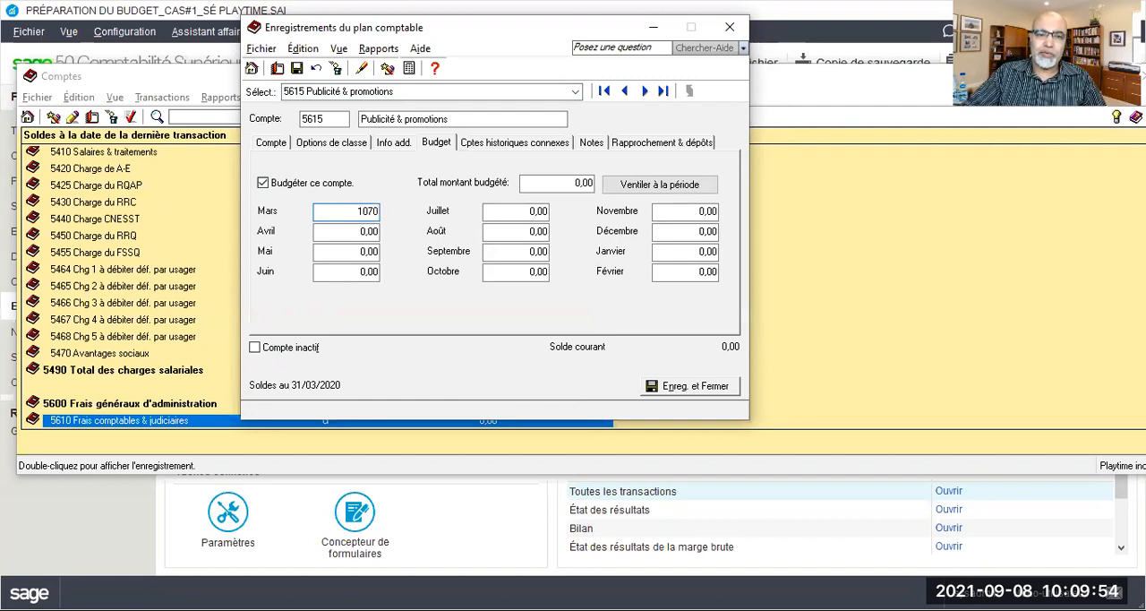
pyautogui.click(297, 69)
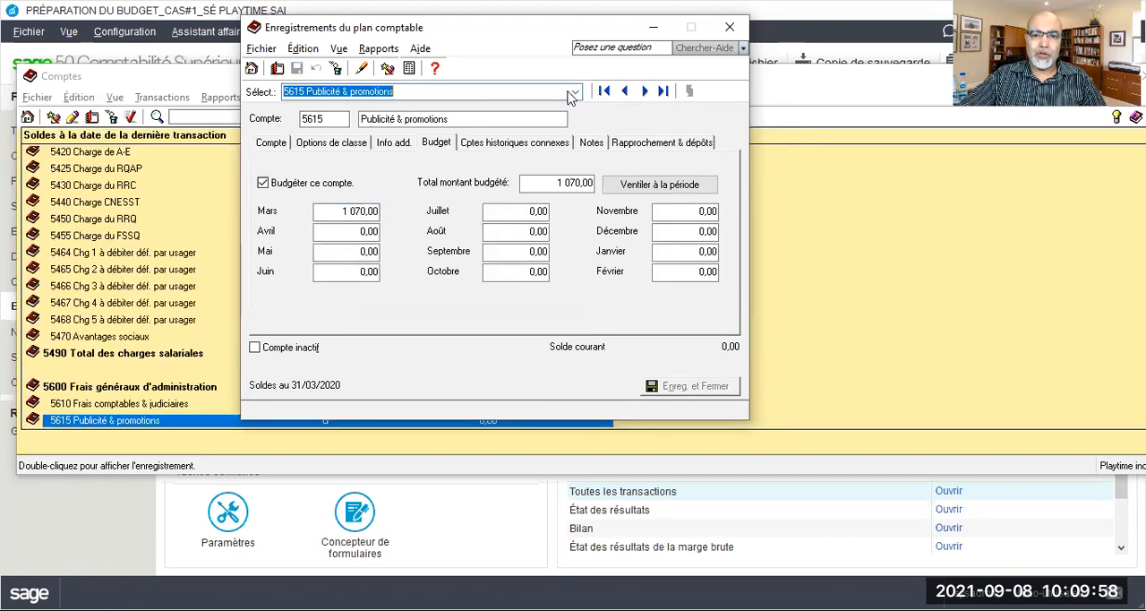
# Enable budgeting for account 5640 Courrier & frais postaux and save a March budget of 402,50
pyautogui.click(576, 92)
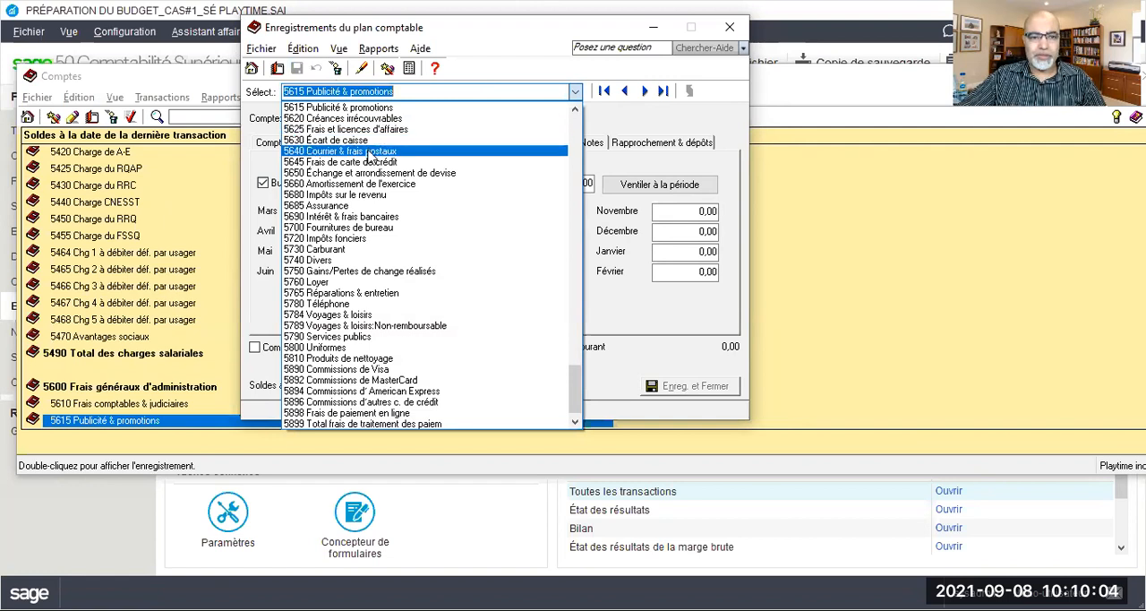
pyautogui.click(369, 154)
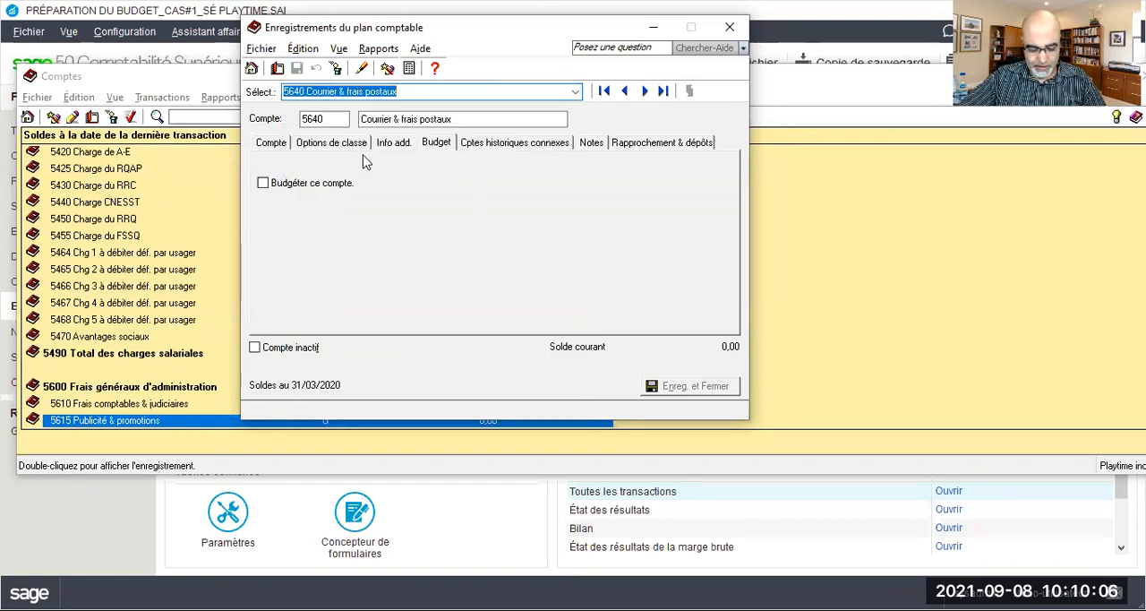
pyautogui.click(298, 186)
pyautogui.click(363, 212)
pyautogui.write('402')
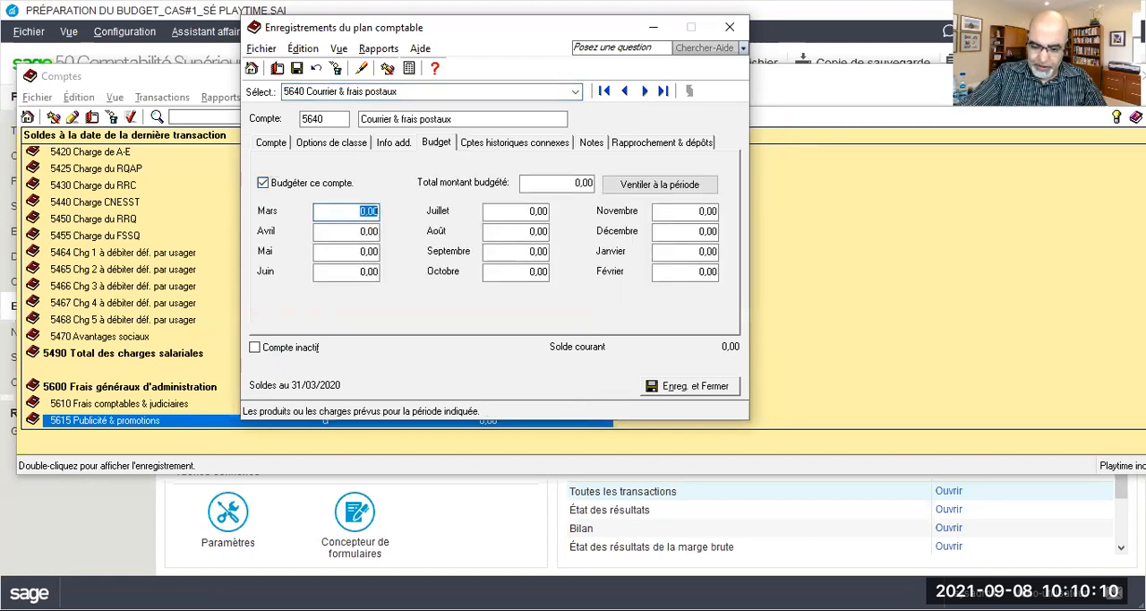
pyautogui.write(',5')
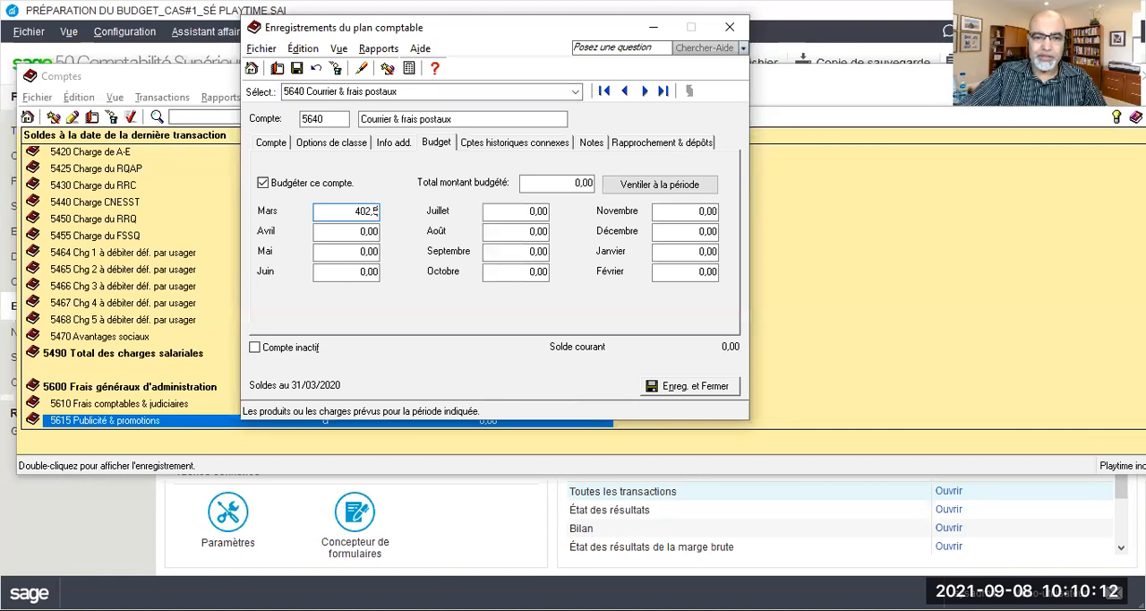
pyautogui.click(297, 69)
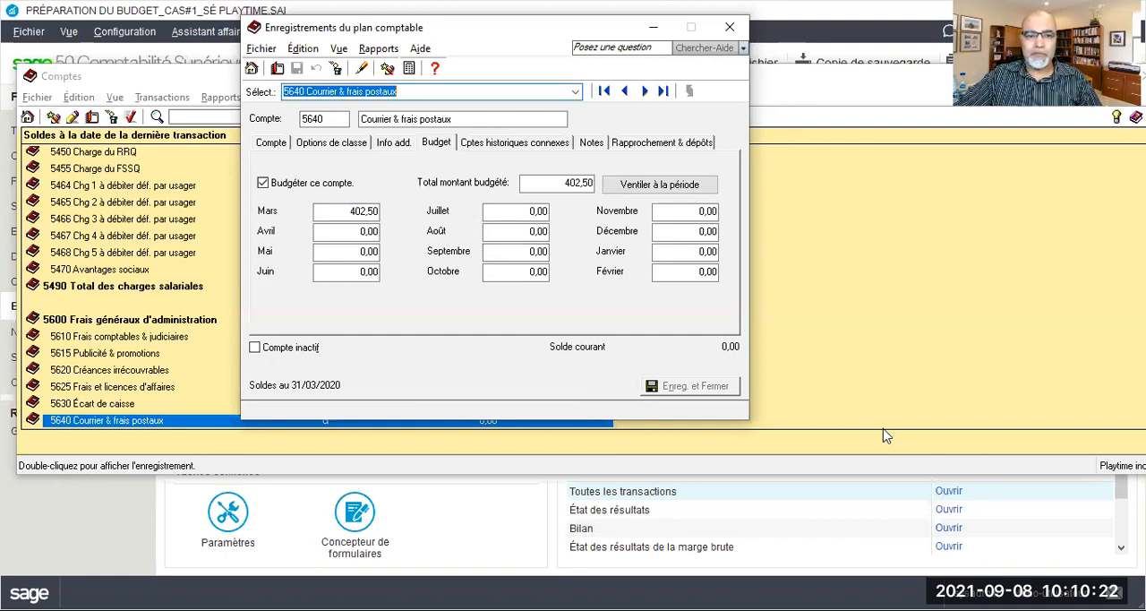
# Enable budgeting for account 5700 Fournitures de bureau and save a March budget of 1403
pyautogui.click(575, 93)
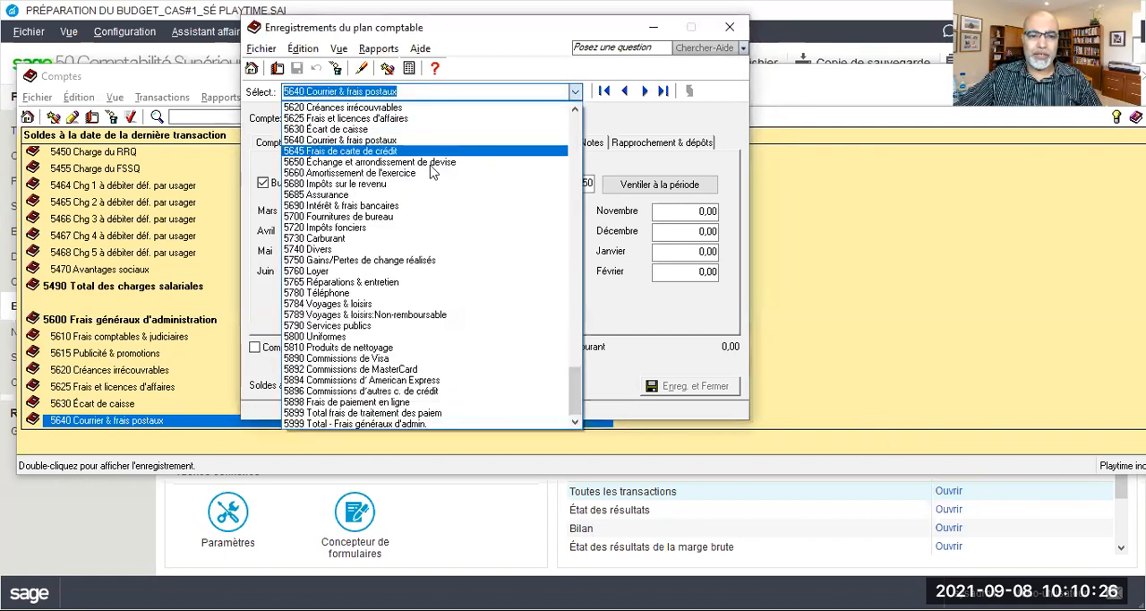
pyautogui.click(357, 219)
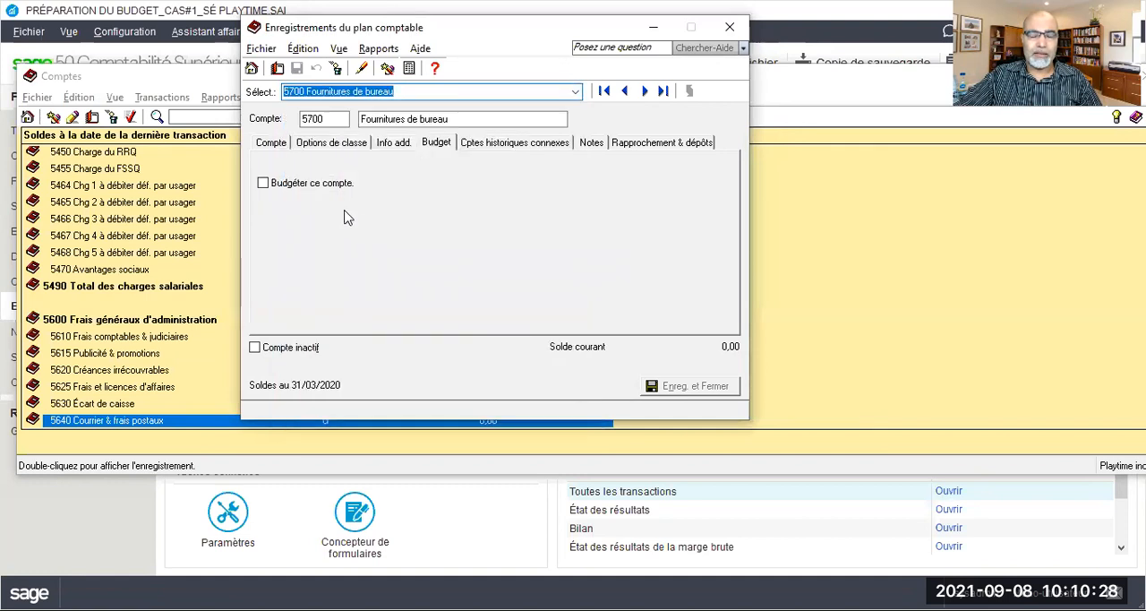
pyautogui.click(295, 188)
pyautogui.click(359, 212)
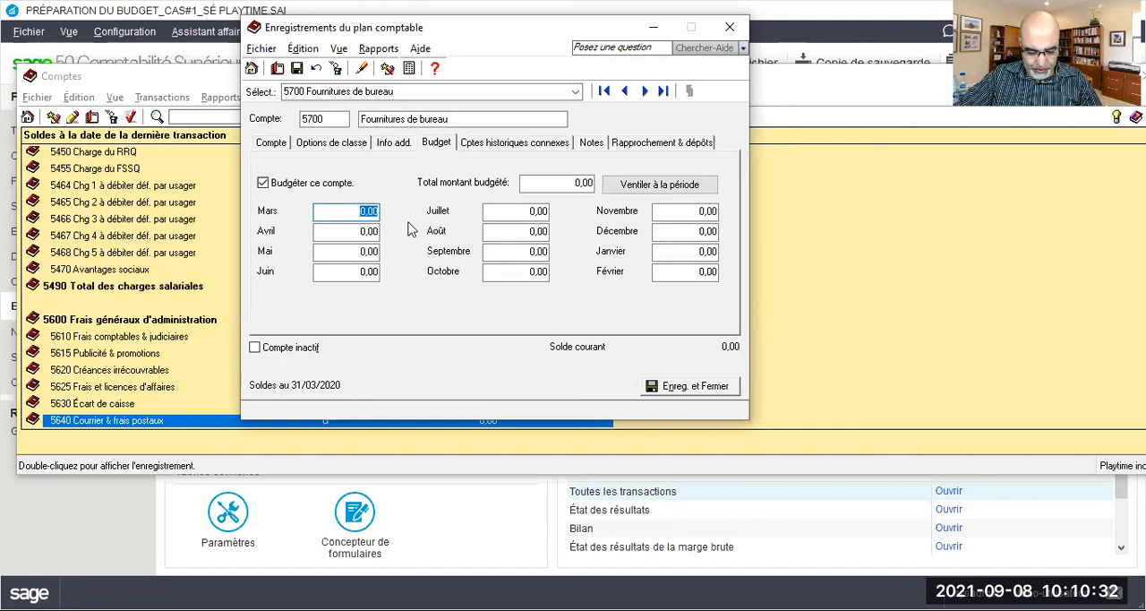
pyautogui.write('1403')
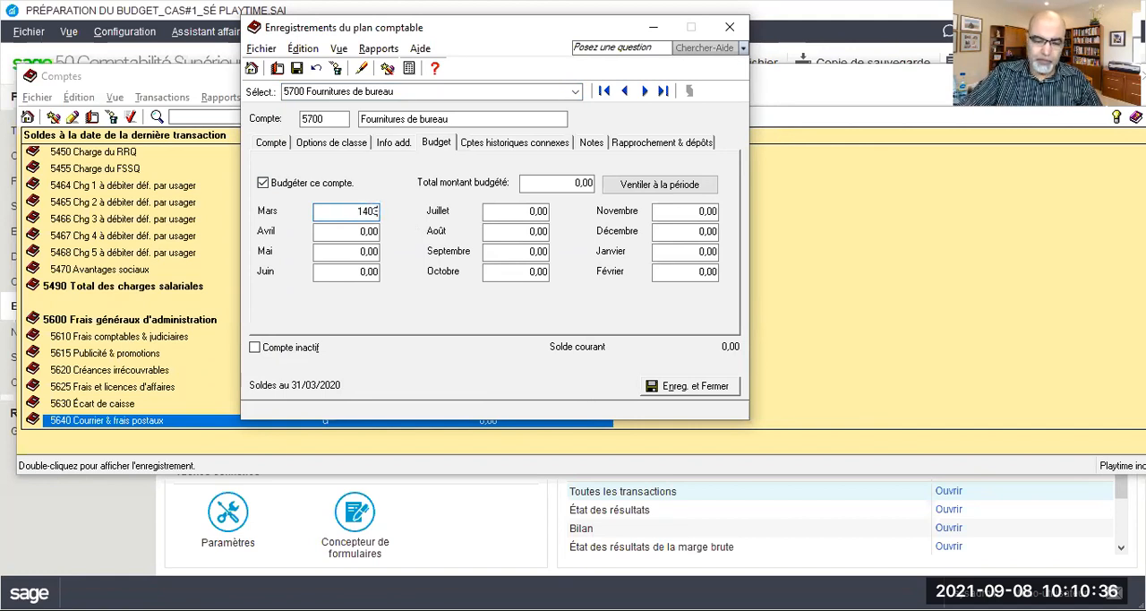
pyautogui.click(297, 70)
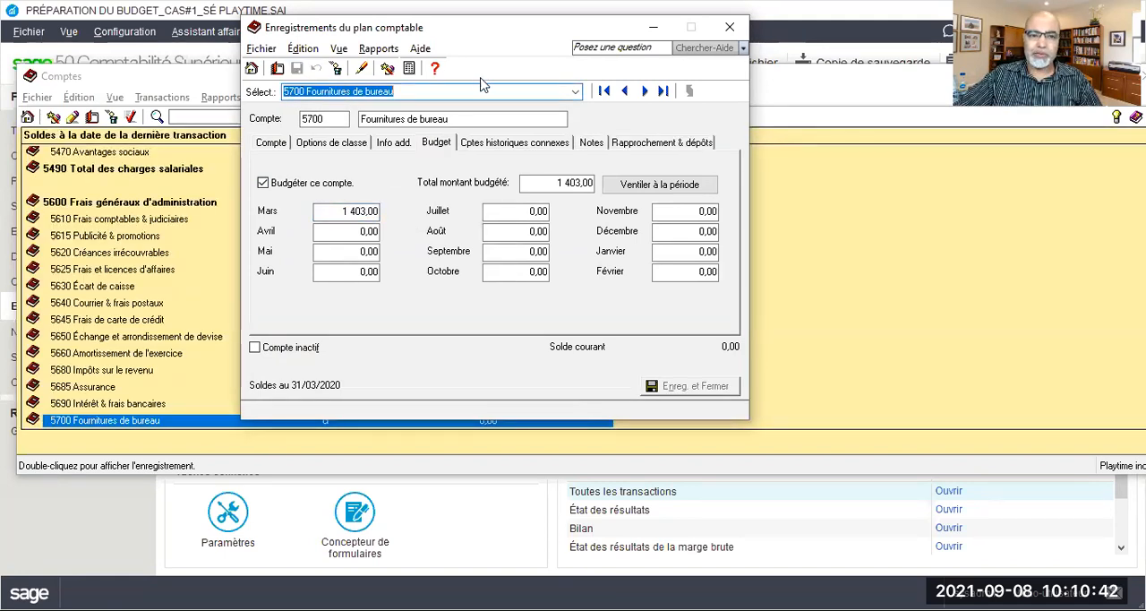
# Enable budgeting for account 5730 Carburant and save a March budget of 1020
pyautogui.click(576, 92)
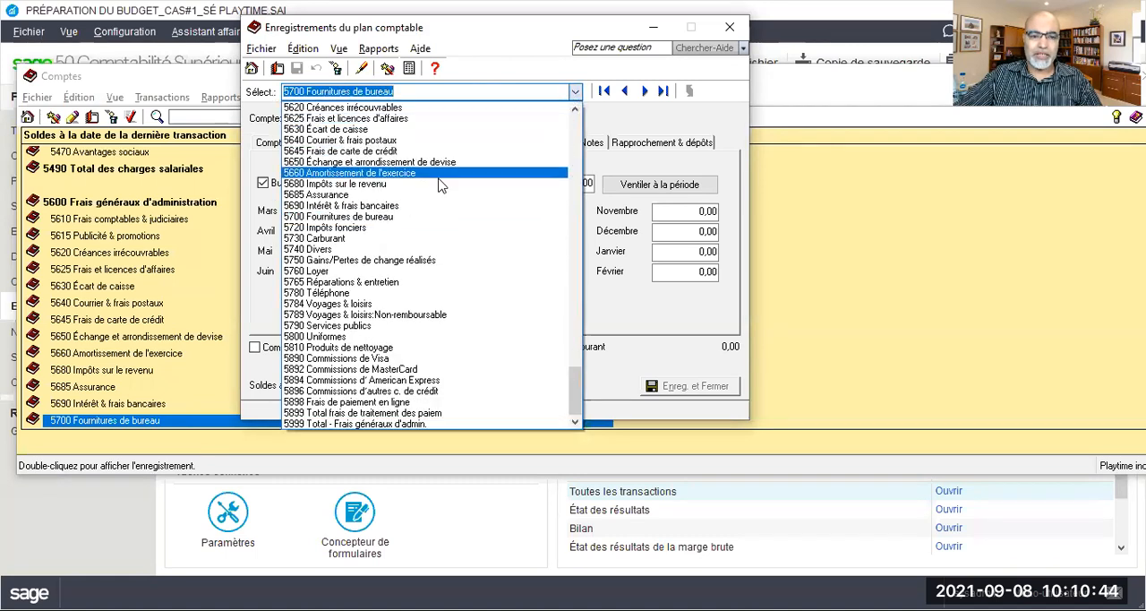
pyautogui.click(328, 238)
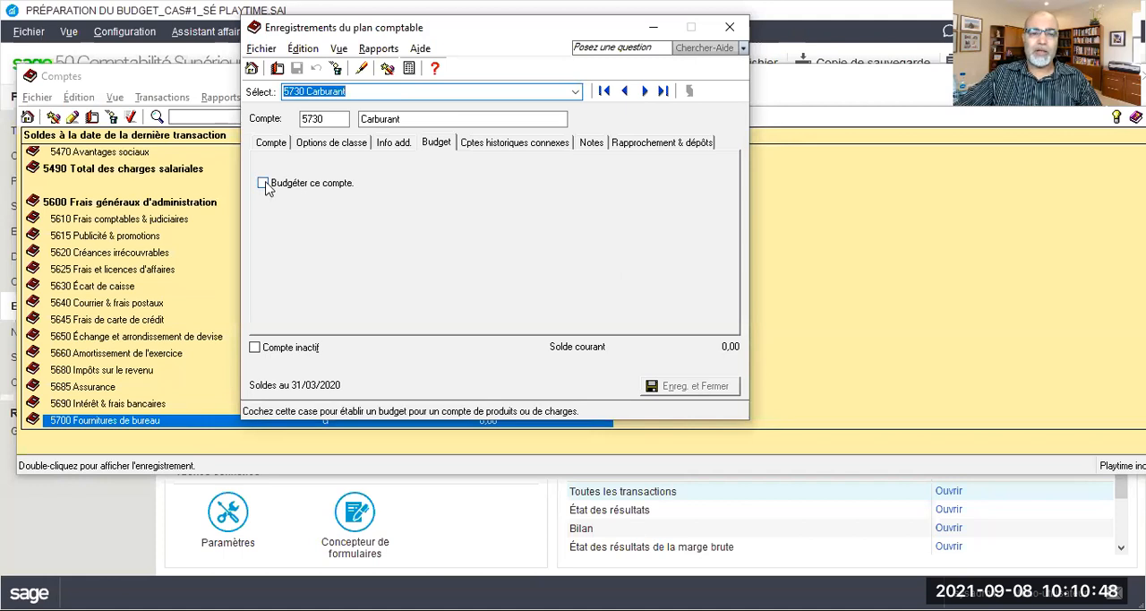
pyautogui.click(265, 183)
pyautogui.click(355, 212)
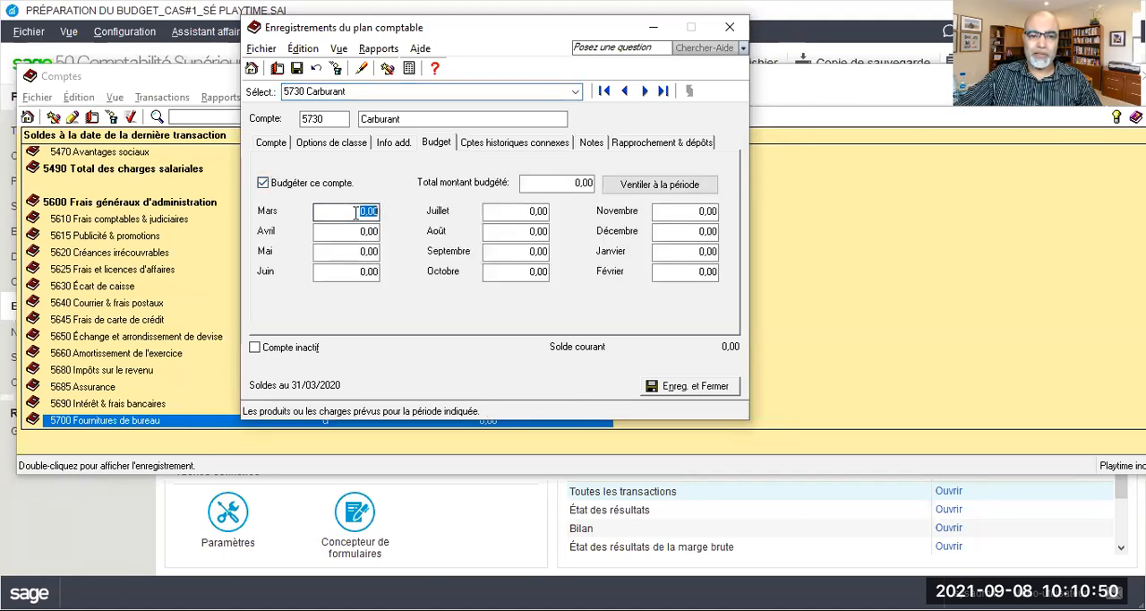
pyautogui.write('1020')
pyautogui.click(298, 70)
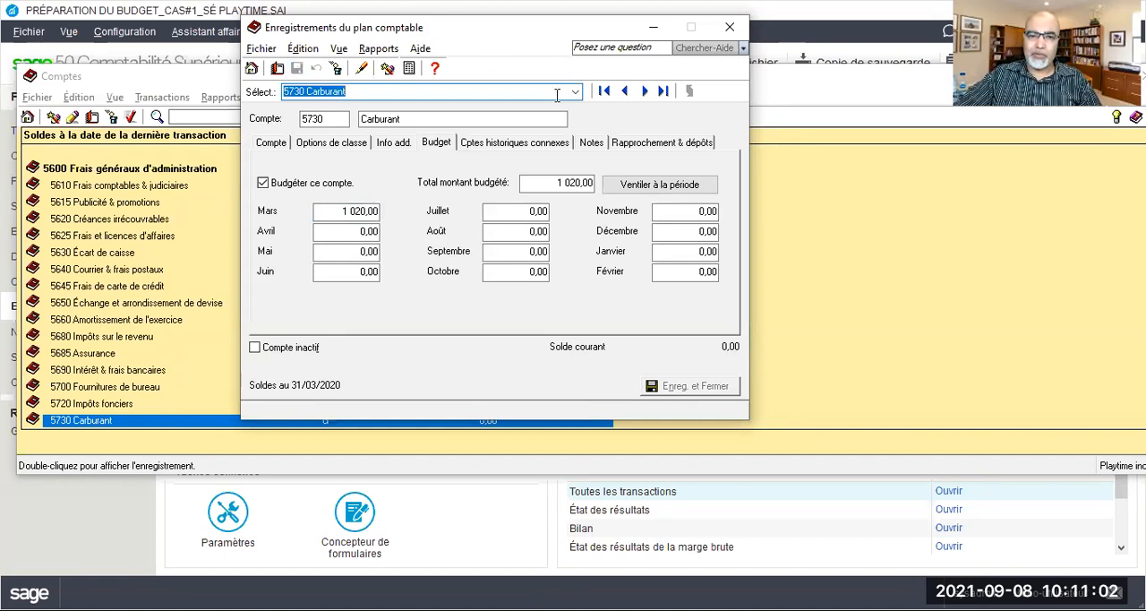
# Enable budgeting for account 5765 Réparations & entretien and save a March budget of 995
pyautogui.click(573, 93)
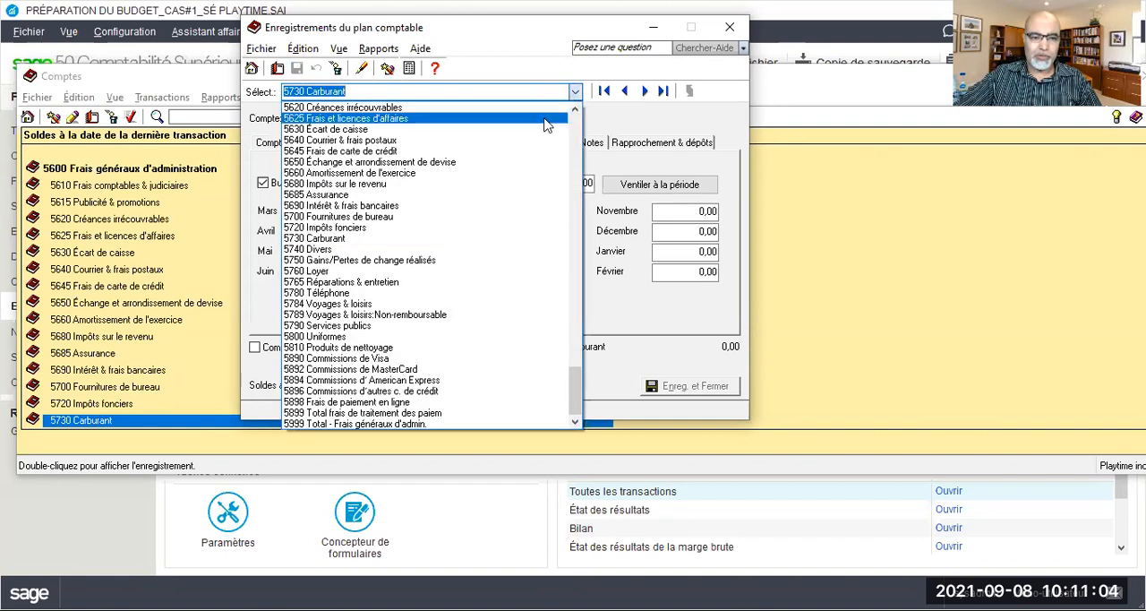
pyautogui.click(333, 283)
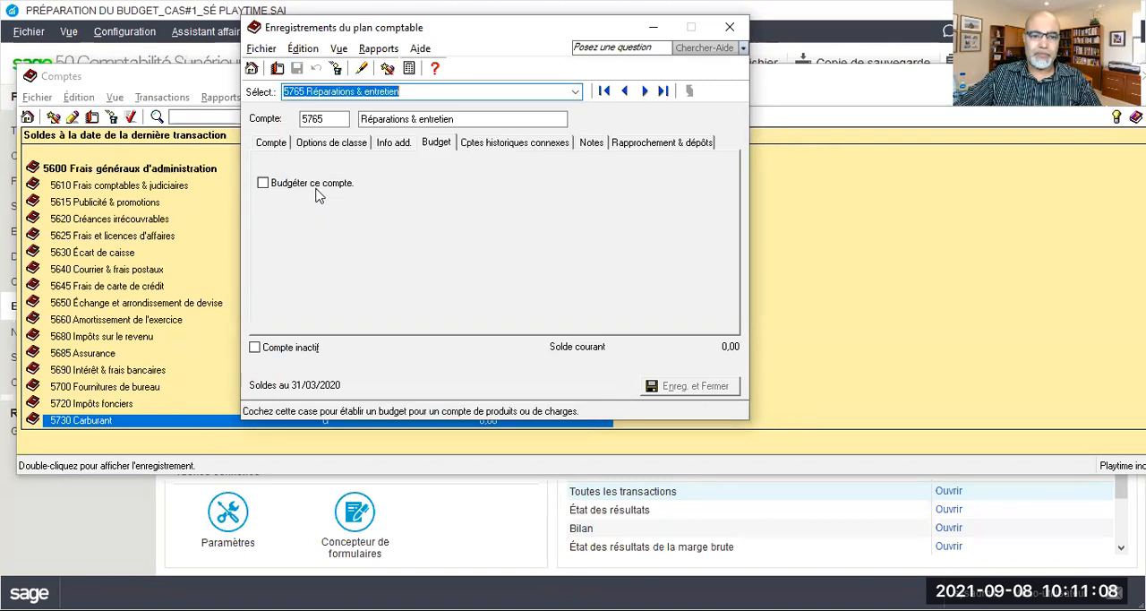
pyautogui.click(298, 186)
pyautogui.click(358, 213)
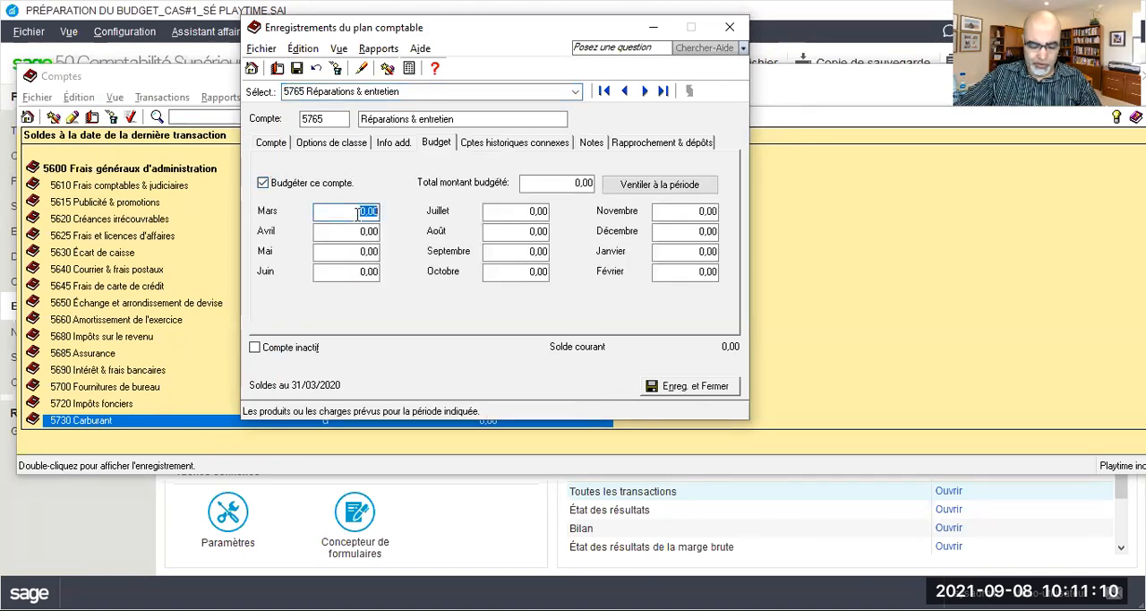
pyautogui.write('995')
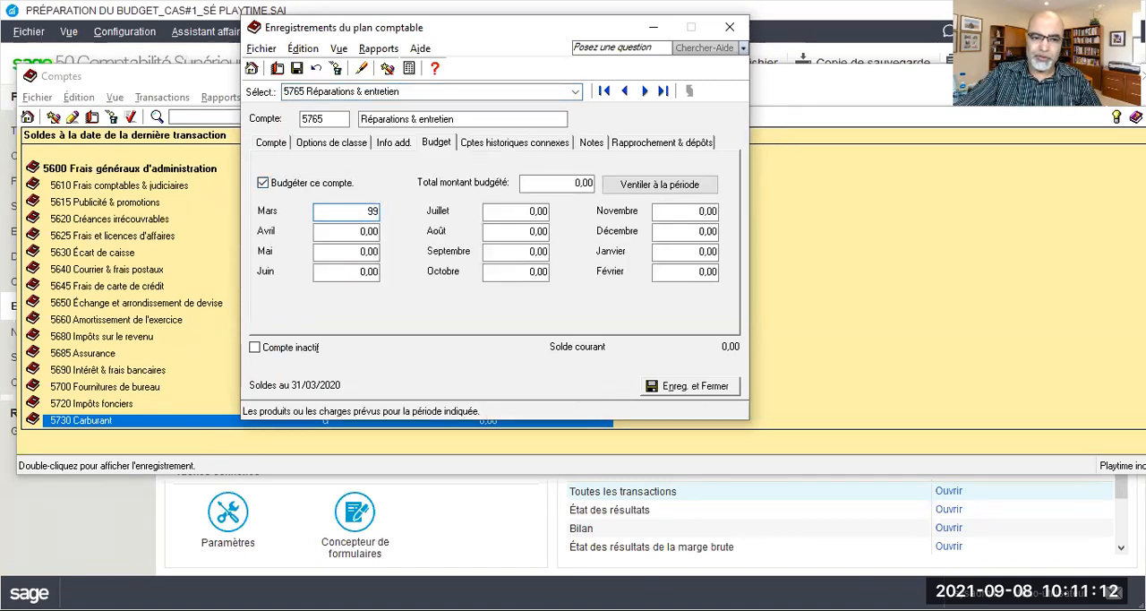
pyautogui.click(297, 68)
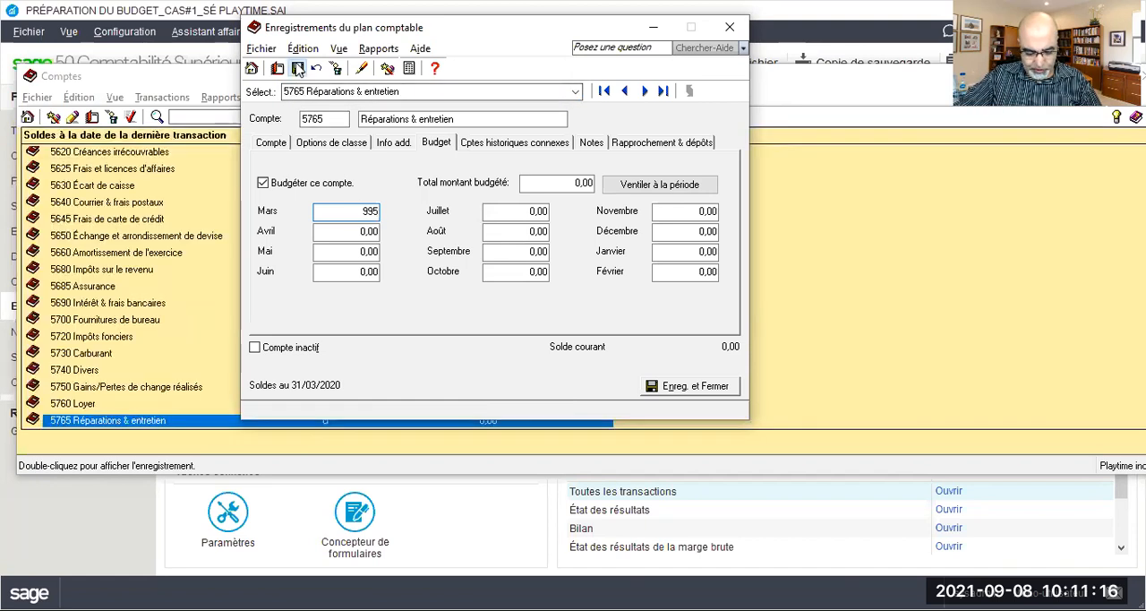
# Enable budgeting for account 5780 Téléphone and save a March budget of 690
pyautogui.click(575, 91)
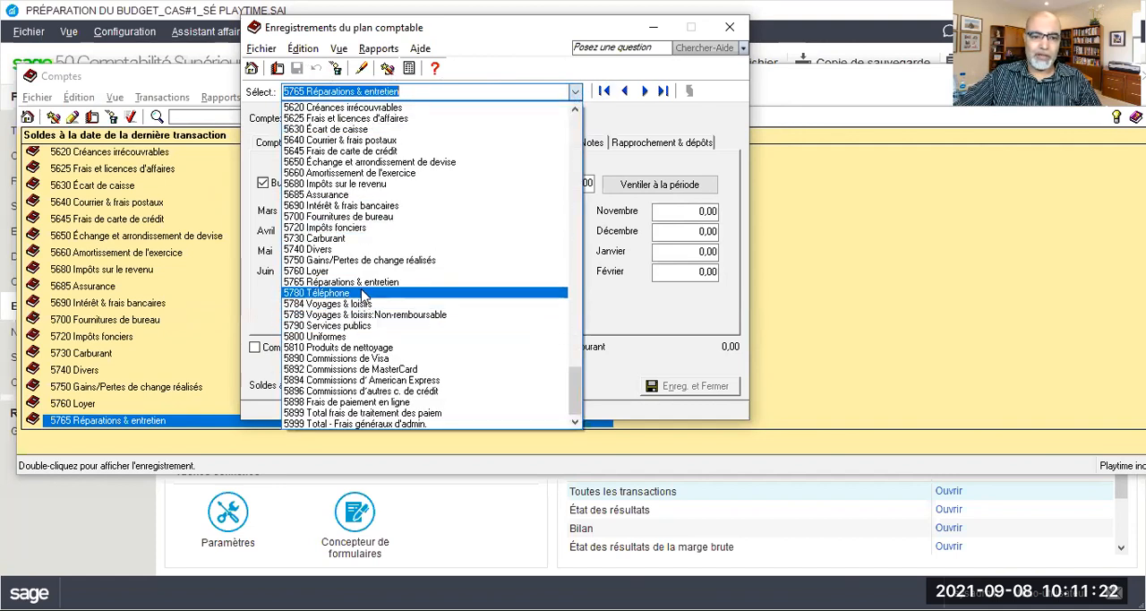
pyautogui.click(363, 294)
pyautogui.click(280, 188)
pyautogui.click(355, 212)
pyautogui.moveTo(354, 212); pyautogui.dragTo(402, 224)
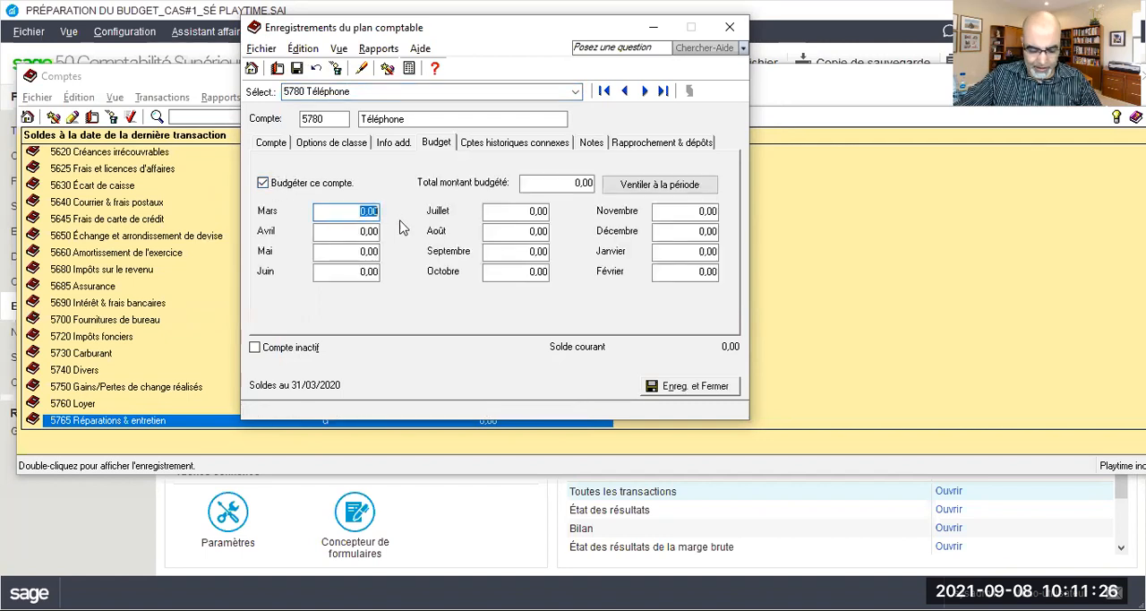
pyautogui.write('690')
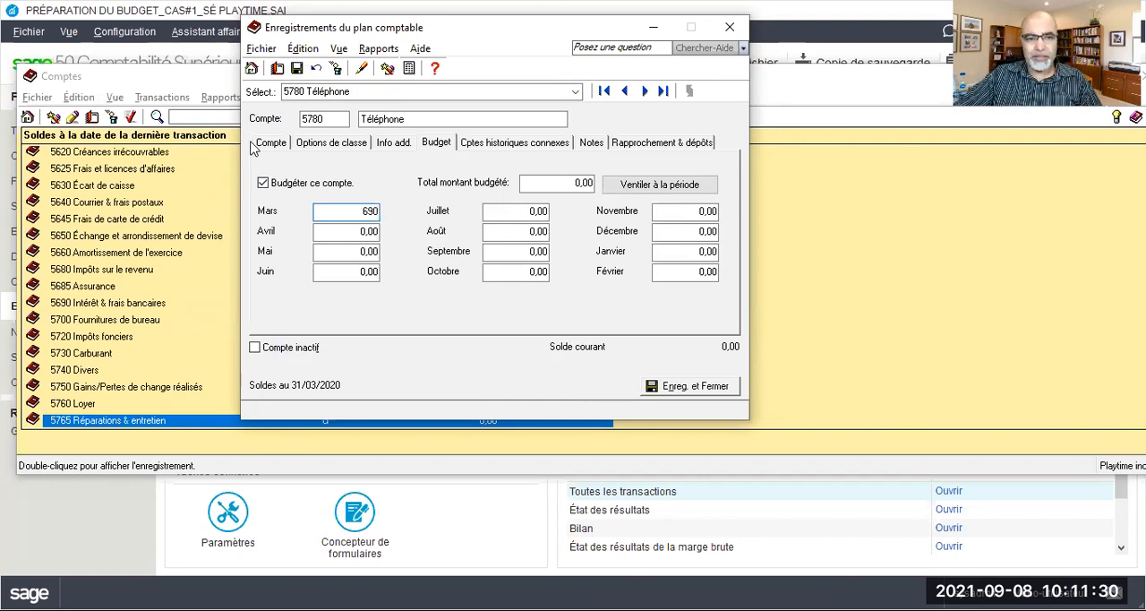
pyautogui.click(289, 68)
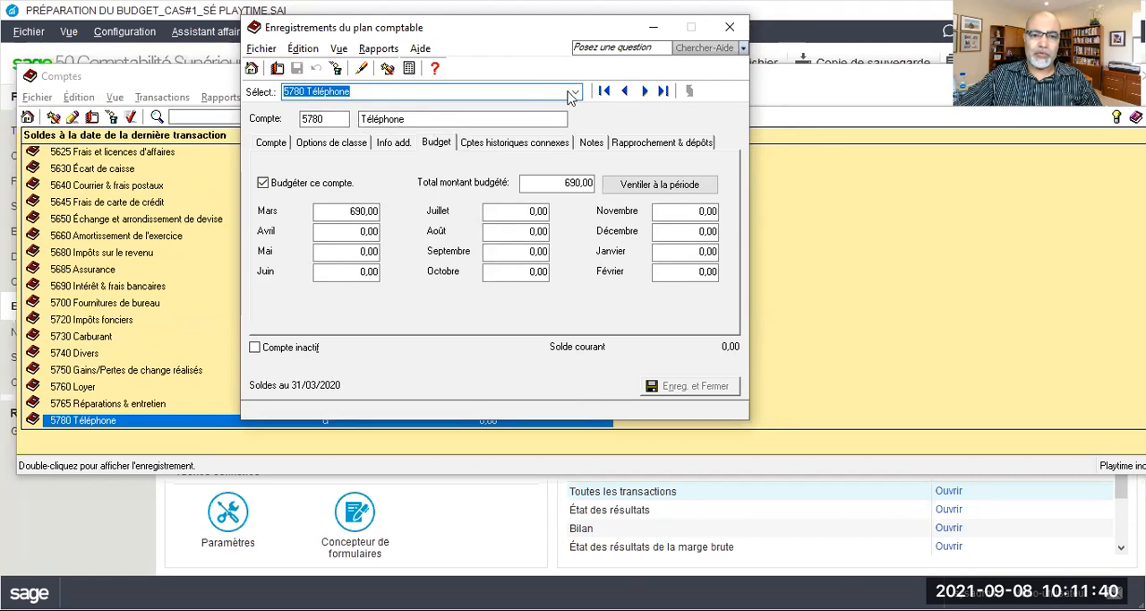
# Enable budgeting for account 5810 Produits de nettoyage and save a March budget of 840
pyautogui.click(575, 91)
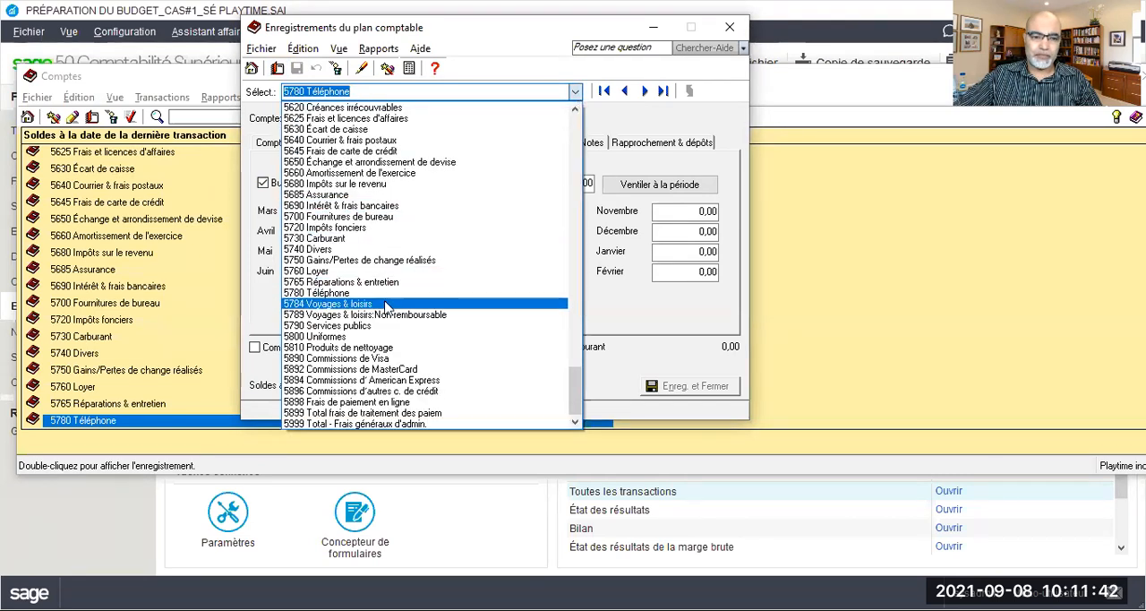
pyautogui.click(367, 349)
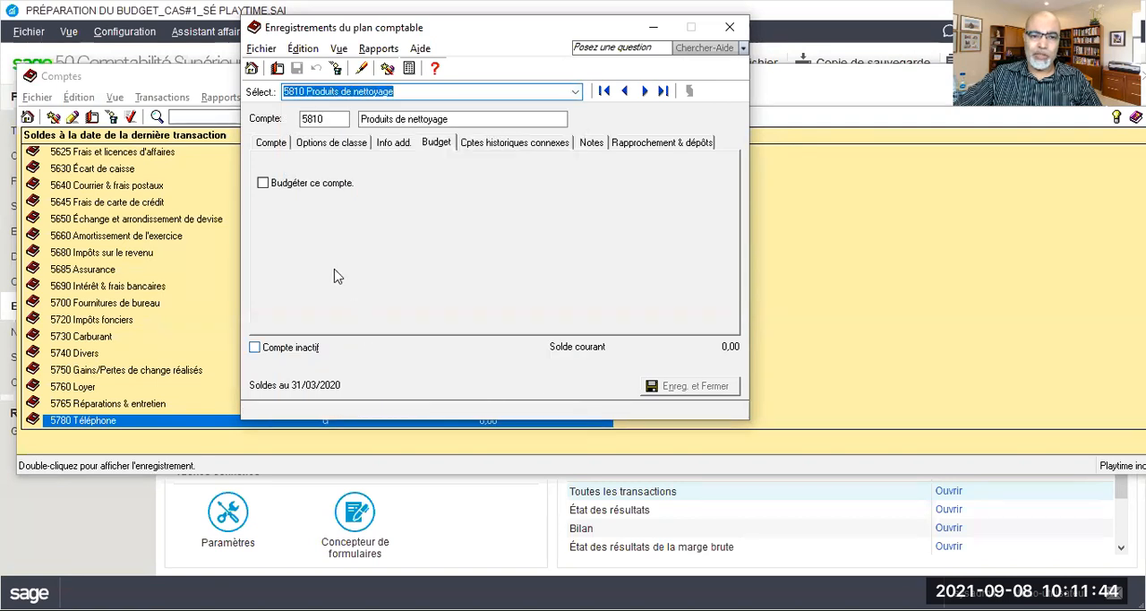
pyautogui.click(313, 188)
pyautogui.click(336, 215)
pyautogui.write('840')
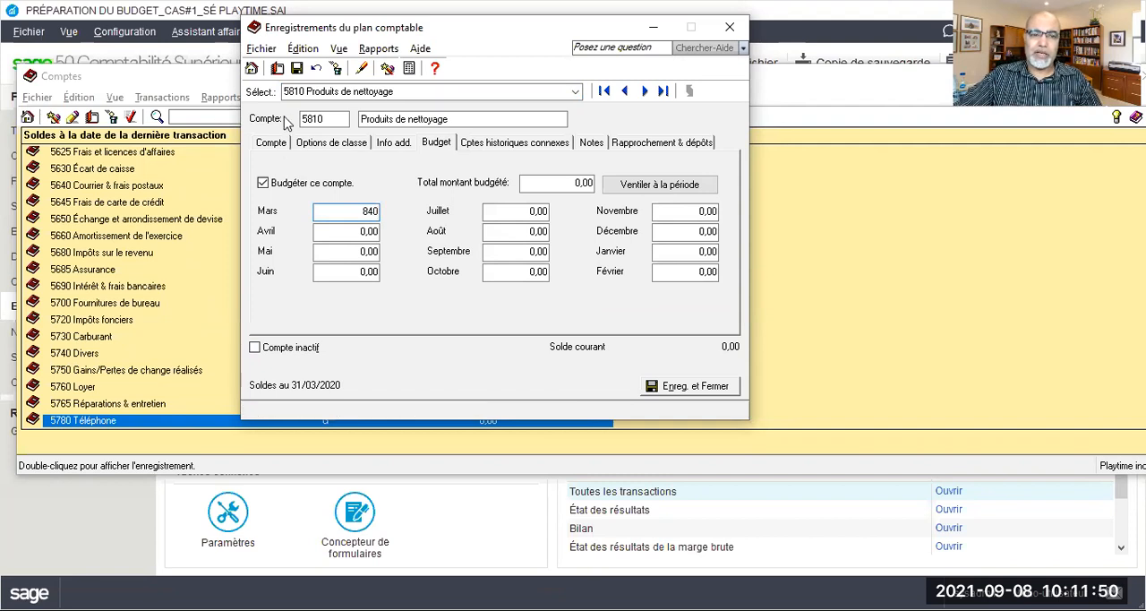
pyautogui.click(297, 72)
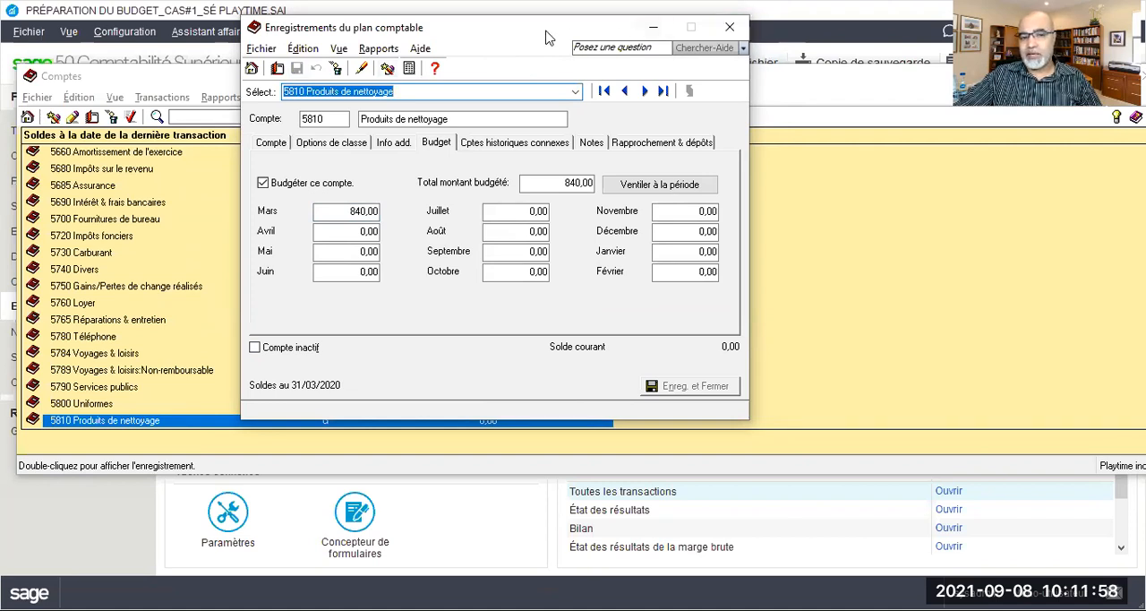
# Close the account record and the chart of accounts list to return to the Entreprise home page
pyautogui.moveTo(549, 36); pyautogui.dragTo(488, 33)
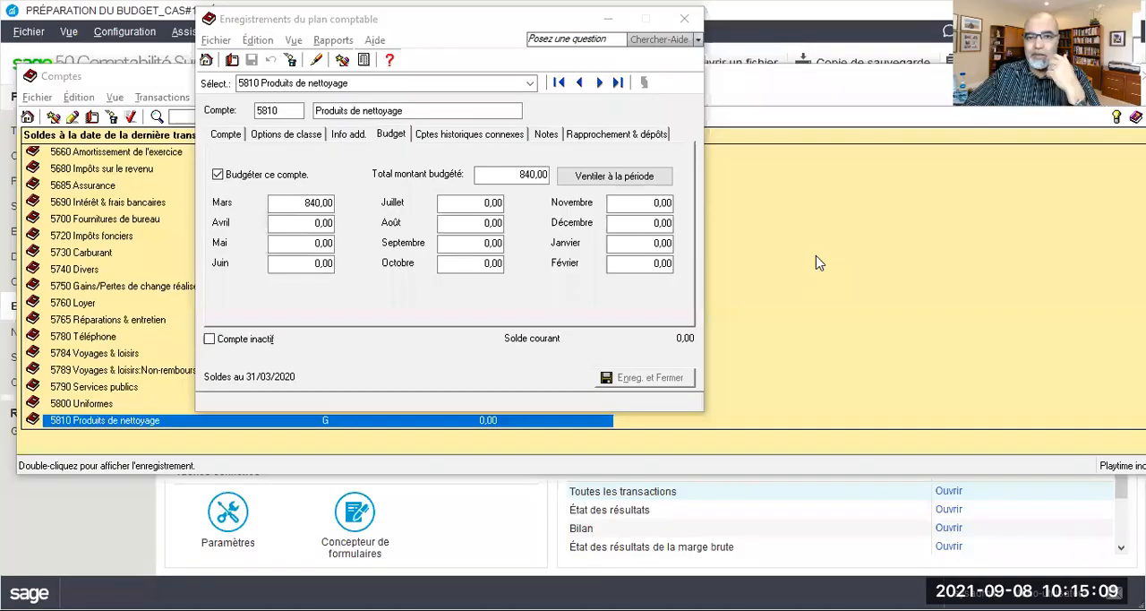
pyautogui.click(685, 19)
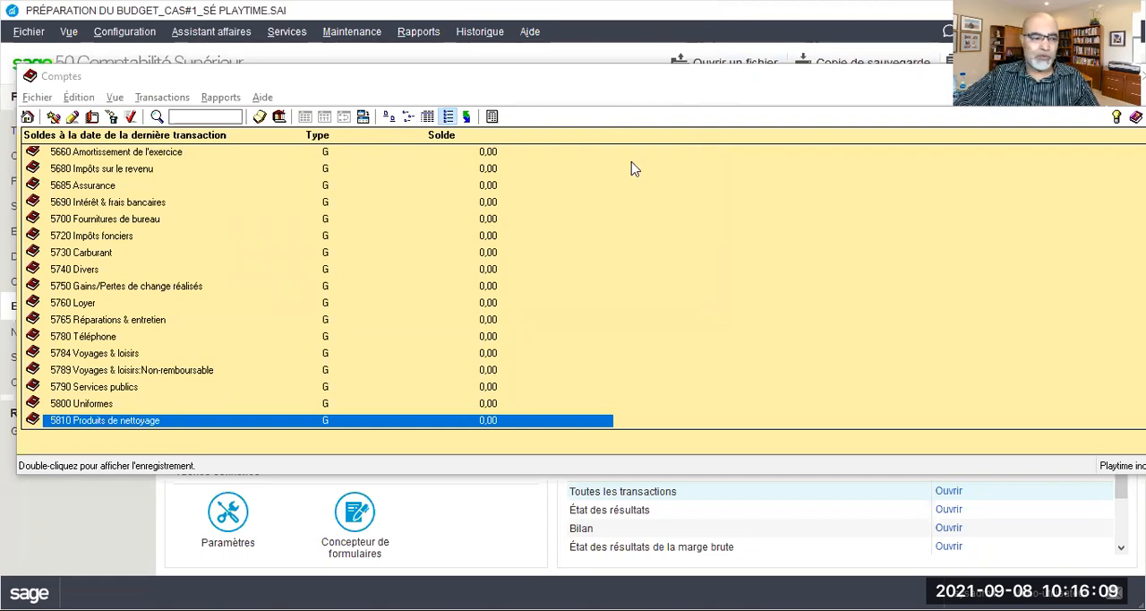
pyautogui.click(1142, 76)
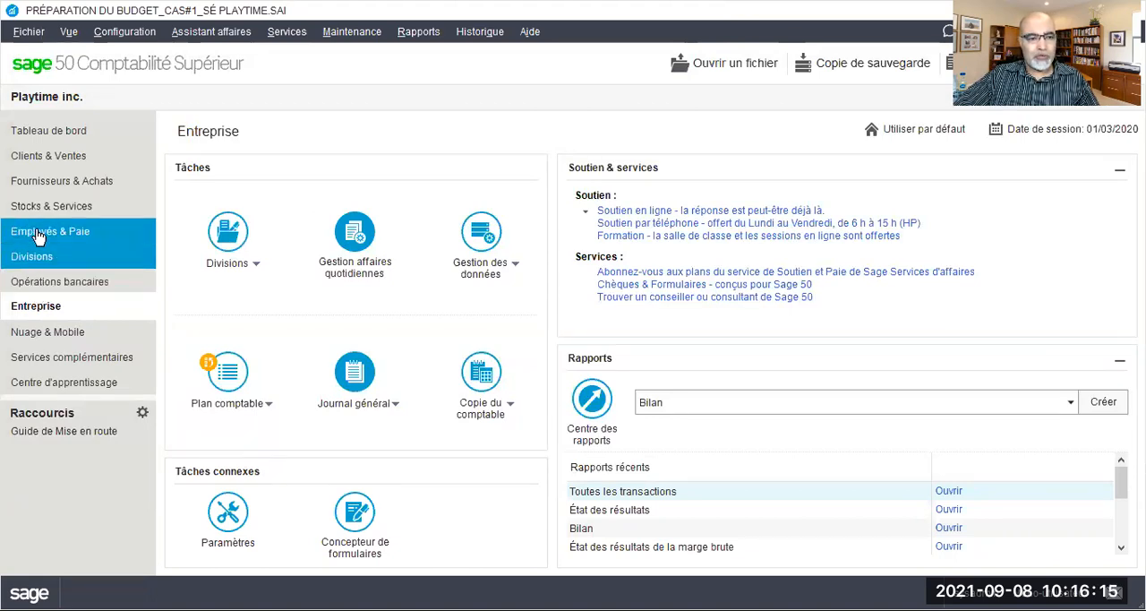
# Create a new purchase invoice in Fournisseurs & Achats and reposition its window for data entry
pyautogui.click(44, 189)
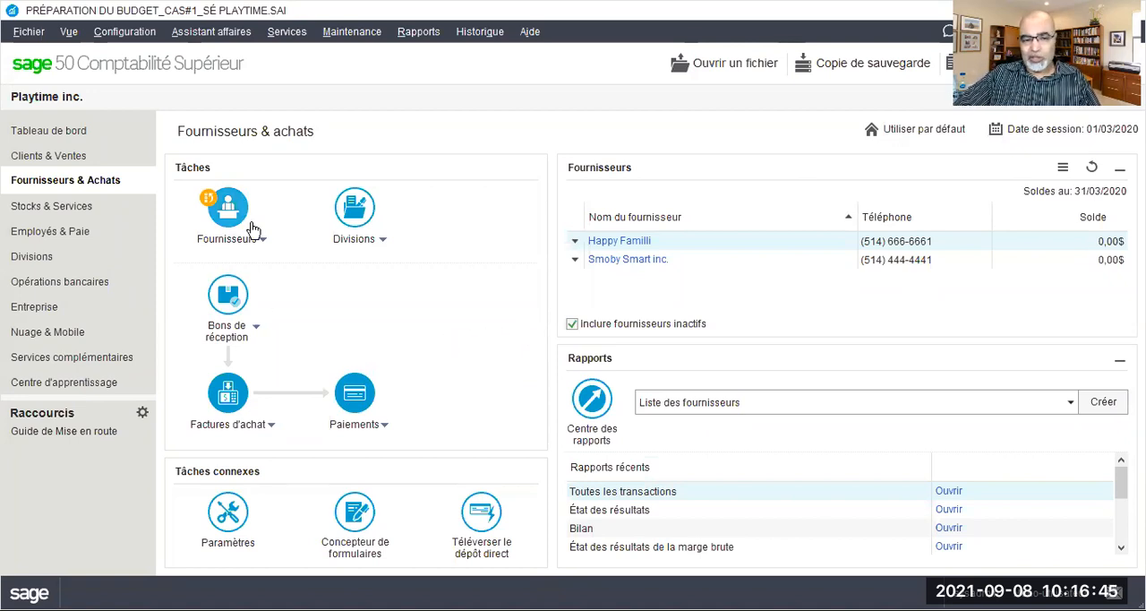
pyautogui.click(270, 432)
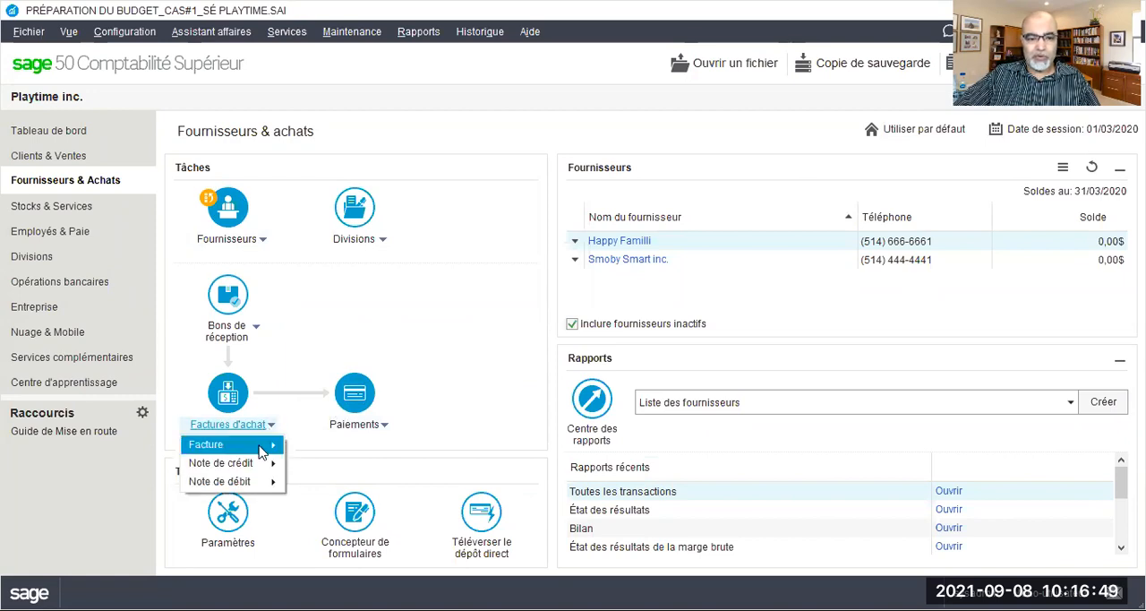
pyautogui.moveTo(264, 448)
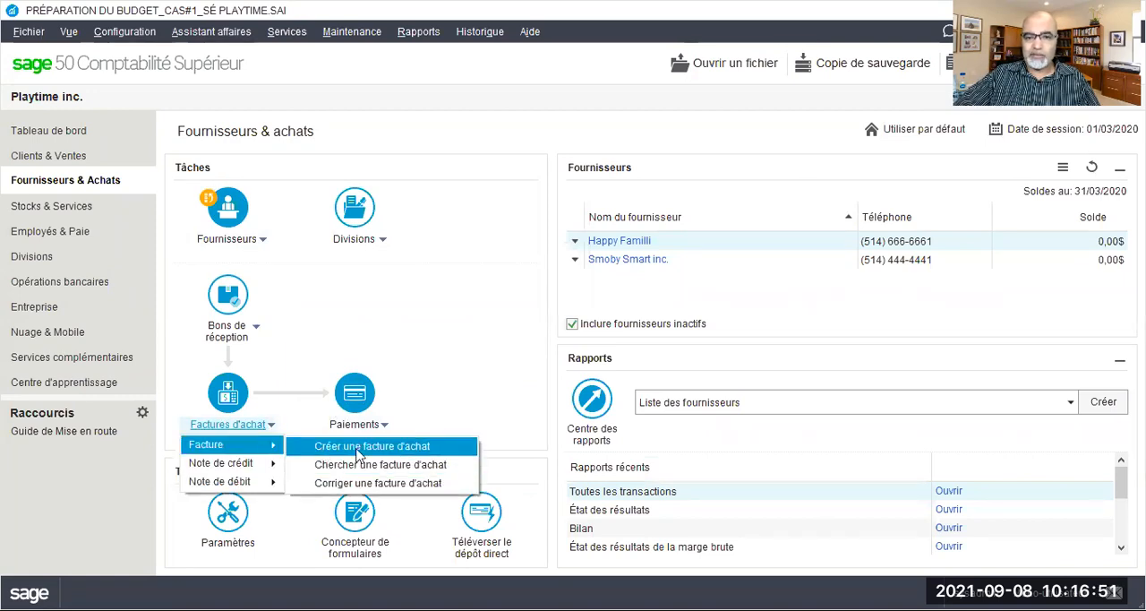
pyautogui.click(359, 447)
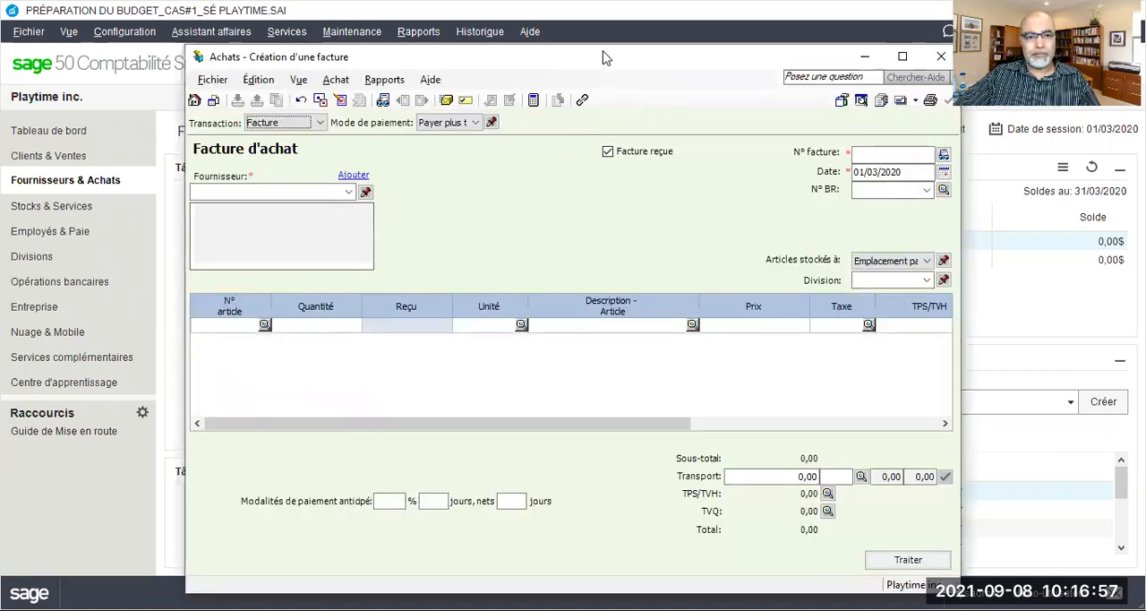
pyautogui.moveTo(602, 58); pyautogui.dragTo(529, 37)
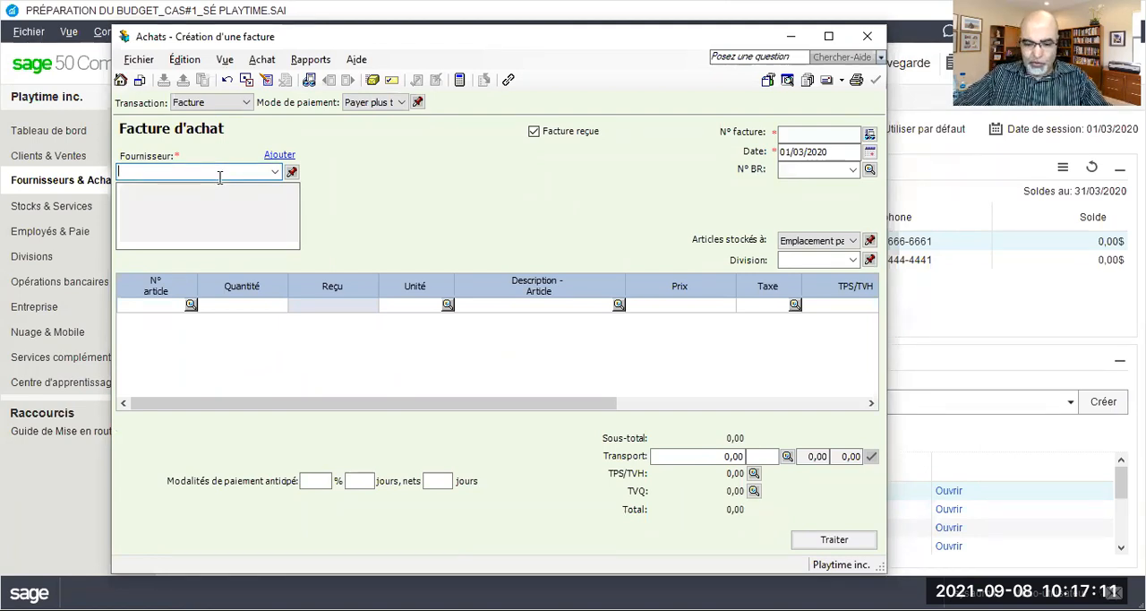
# Enter Tanscanada inc as the invoice supplier and register it with the quick-add option (Ajout rapide)
pyautogui.write('Tanscanada inc')
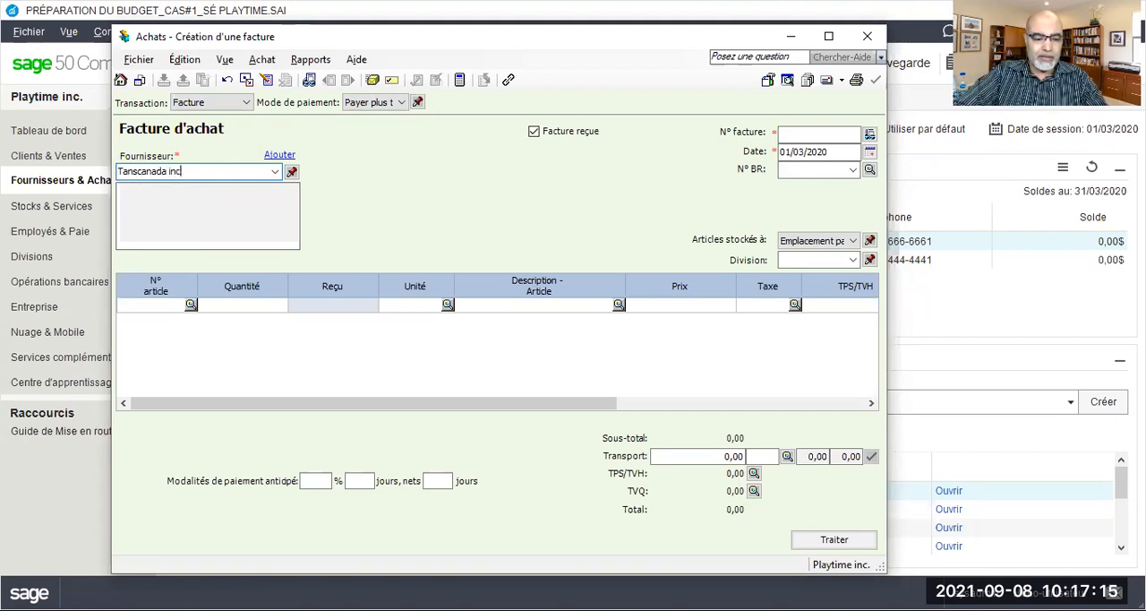
pyautogui.press('Tab')
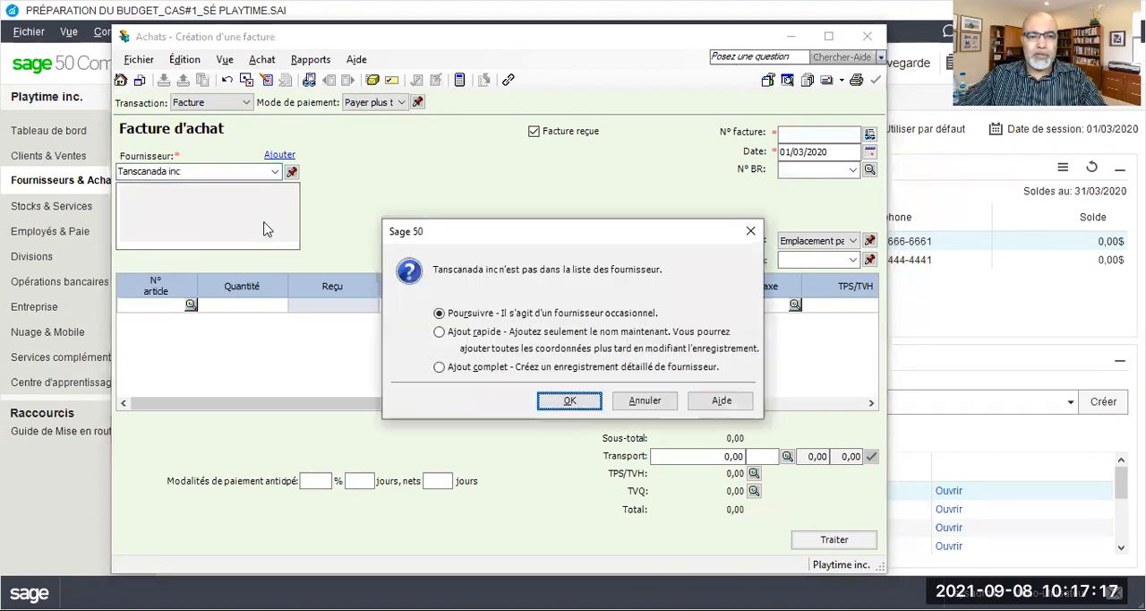
pyautogui.click(457, 333)
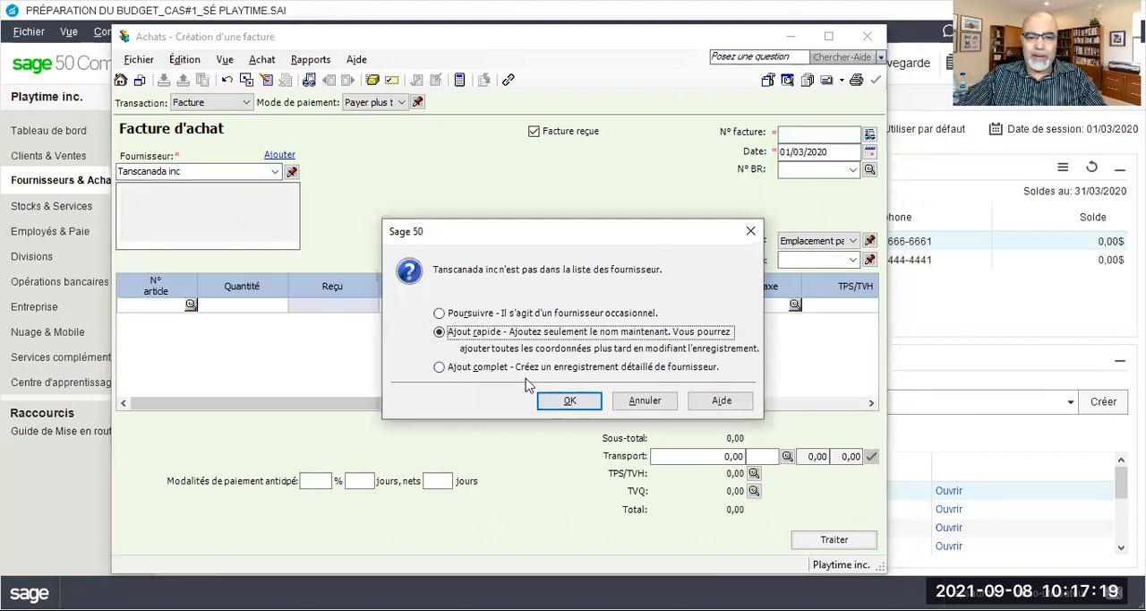
pyautogui.click(568, 400)
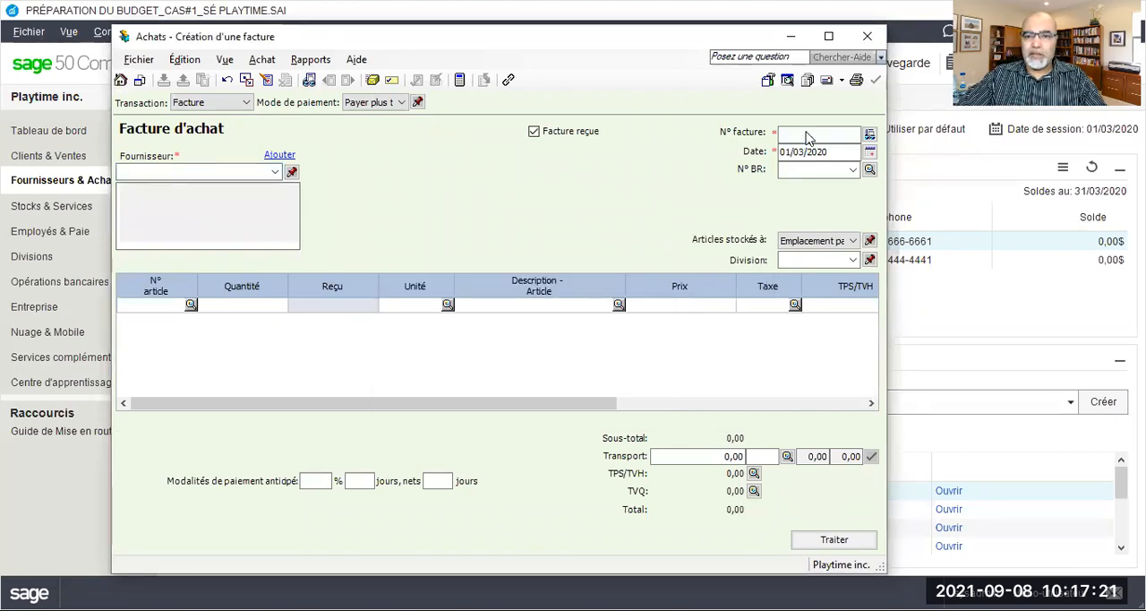
# Enter invoice number FT020320 and date the purchase invoice 02/03/2020
pyautogui.click(805, 131)
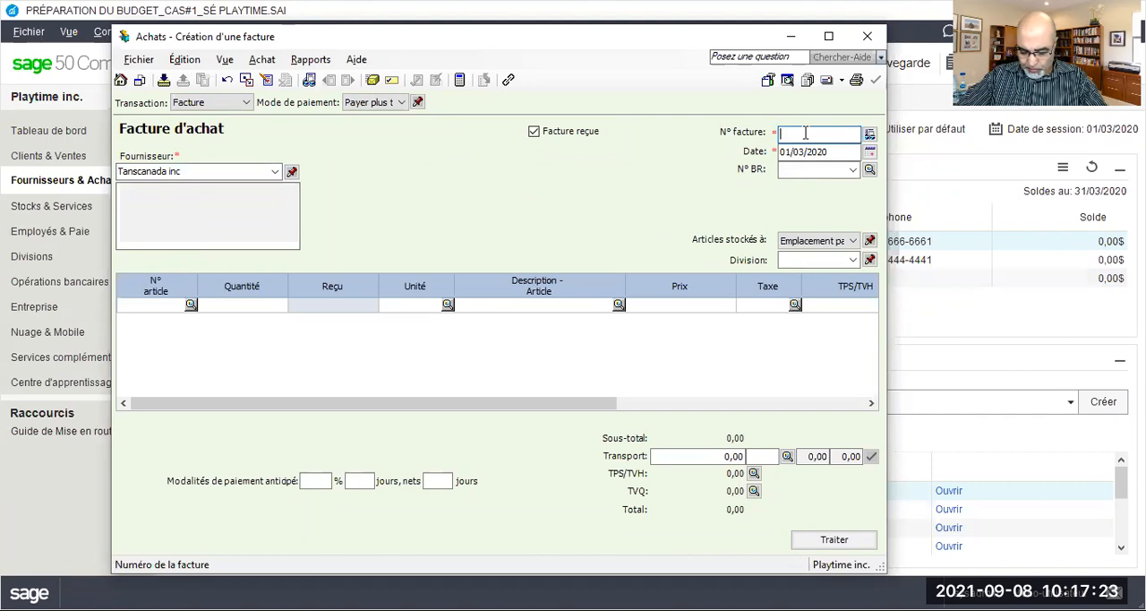
pyautogui.write('FT')
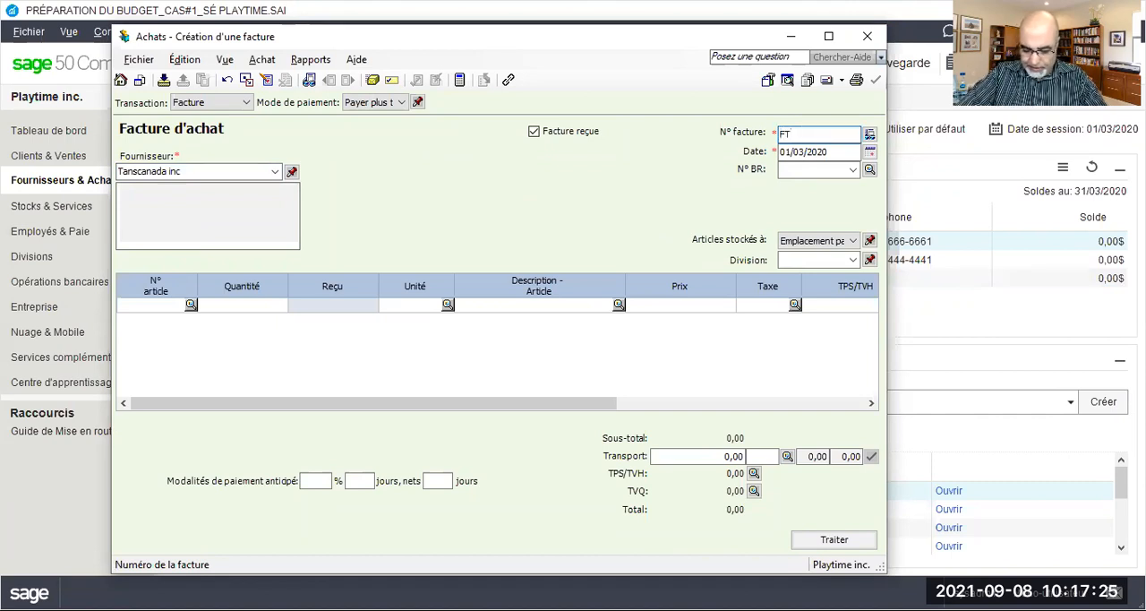
pyautogui.write('020320')
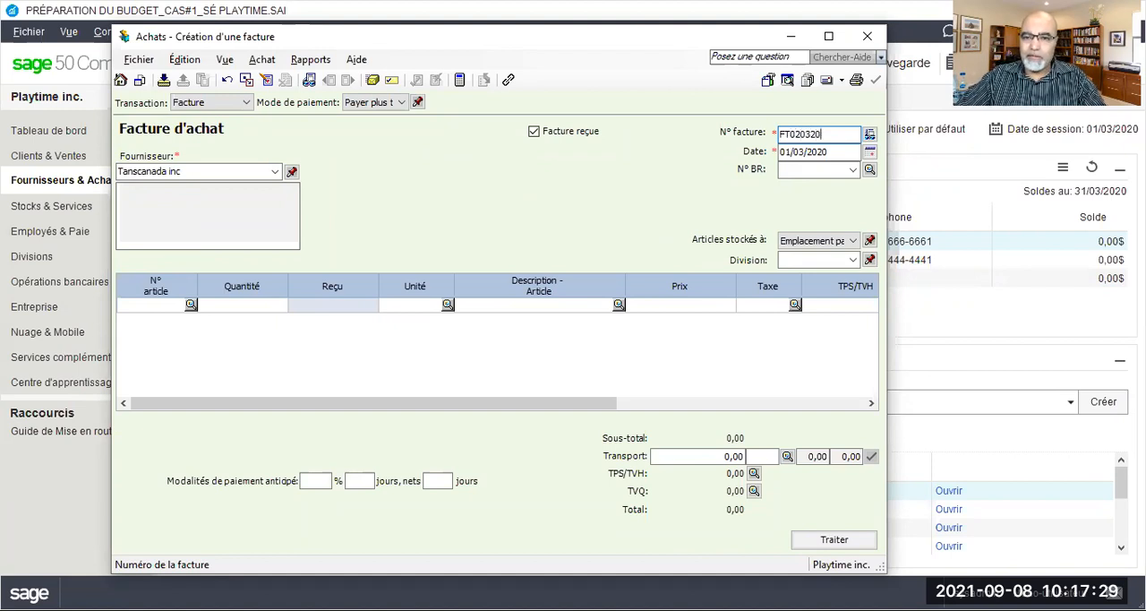
pyautogui.click(787, 151)
pyautogui.press('BackSpace')
pyautogui.write('2')
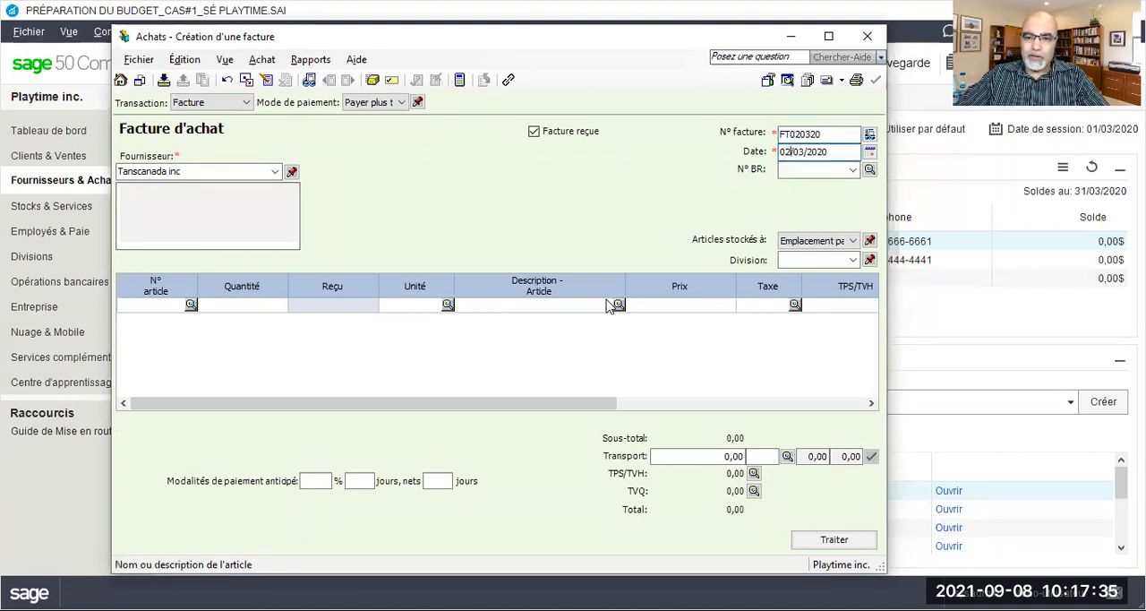
# Enter a price of 2500 with tax code GQ on the first invoice line
pyautogui.click(677, 304)
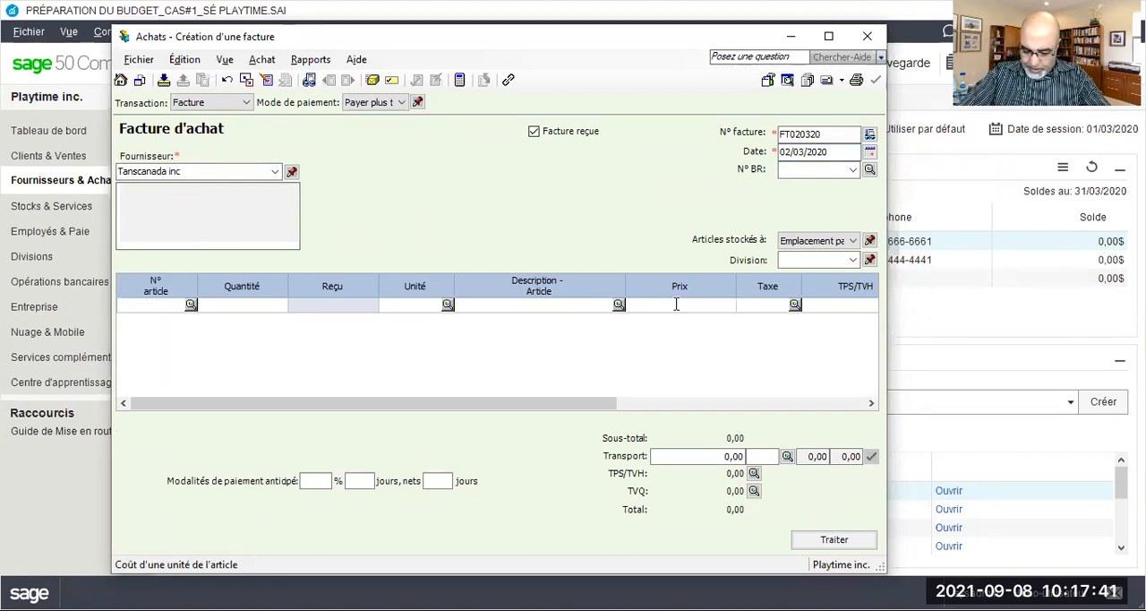
pyautogui.write('2500')
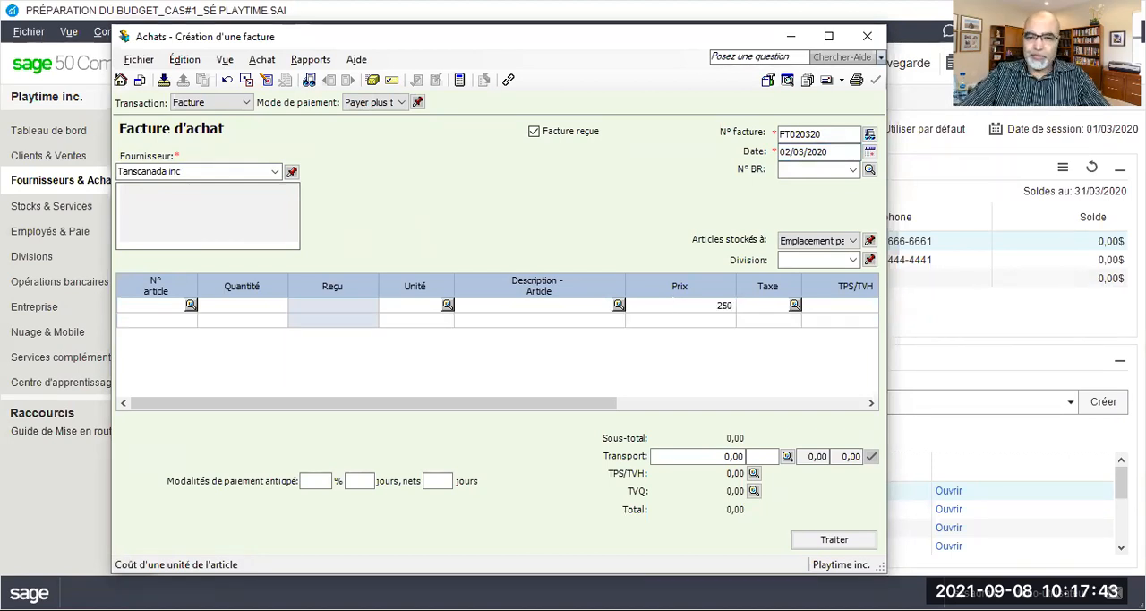
pyautogui.press('Tab')
pyautogui.write('g')
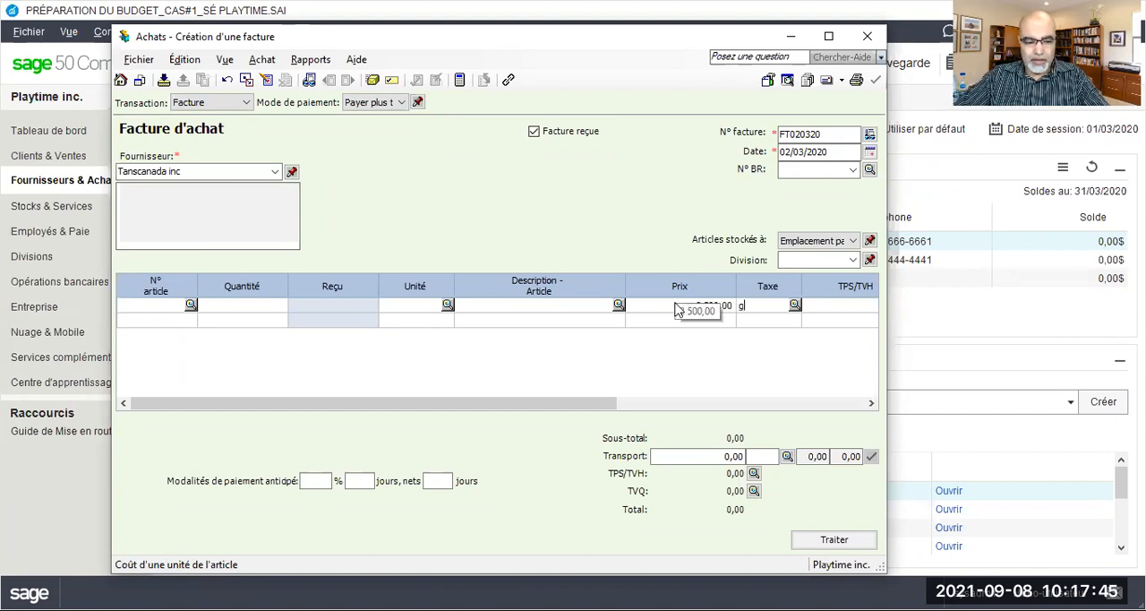
pyautogui.write('q')
pyautogui.press('Tab')
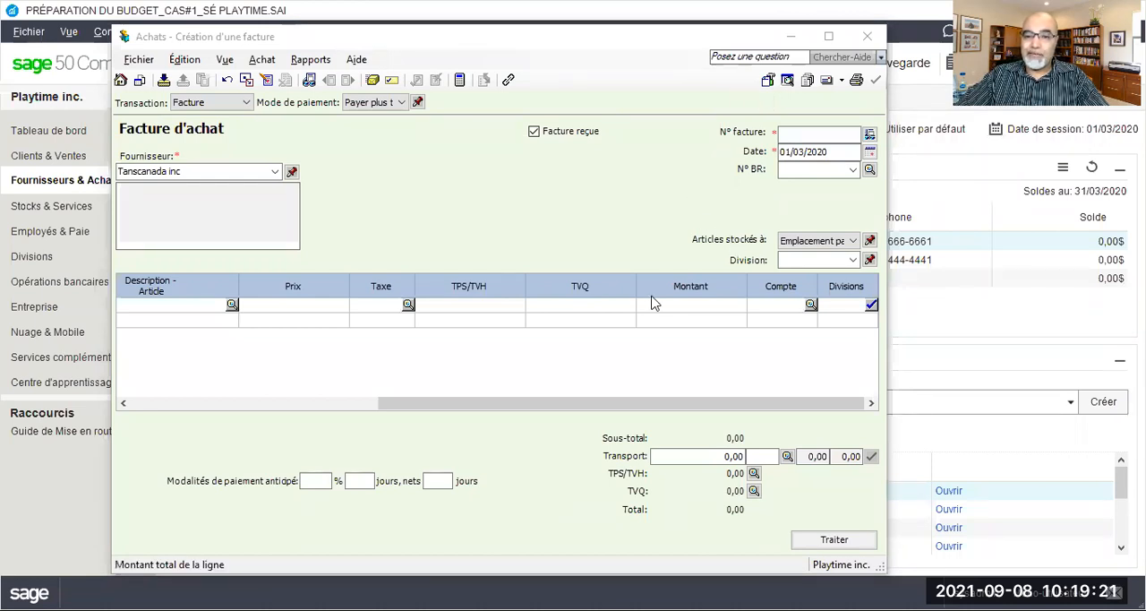
# Set tax code GQ and an amount of 2500 on the first line of the Tanscanada inc invoice
pyautogui.click(696, 304)
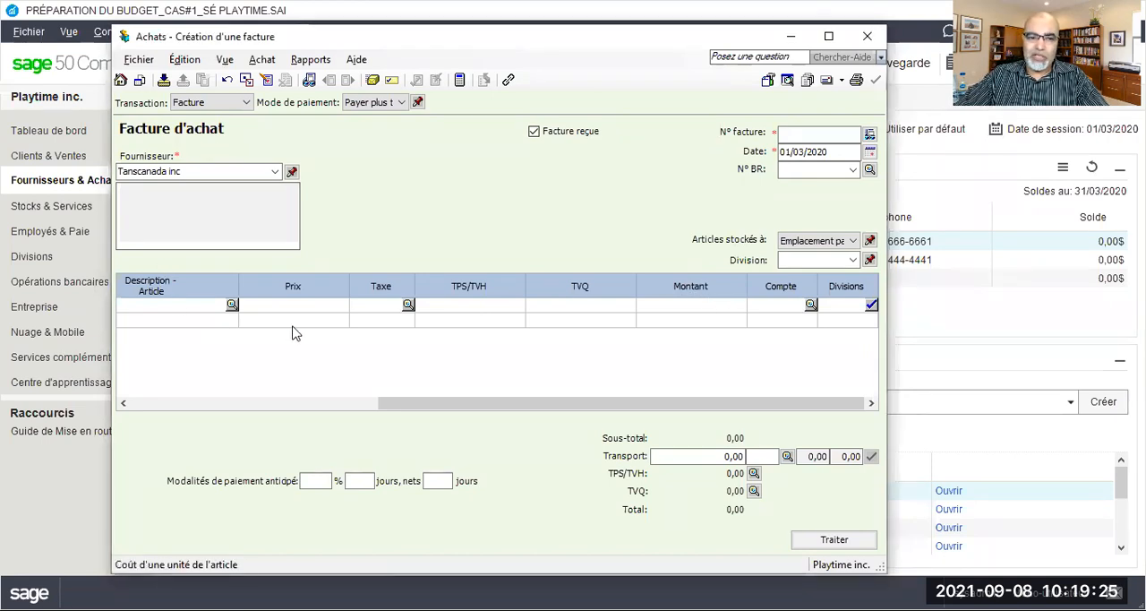
pyautogui.click(370, 304)
pyautogui.write('g')
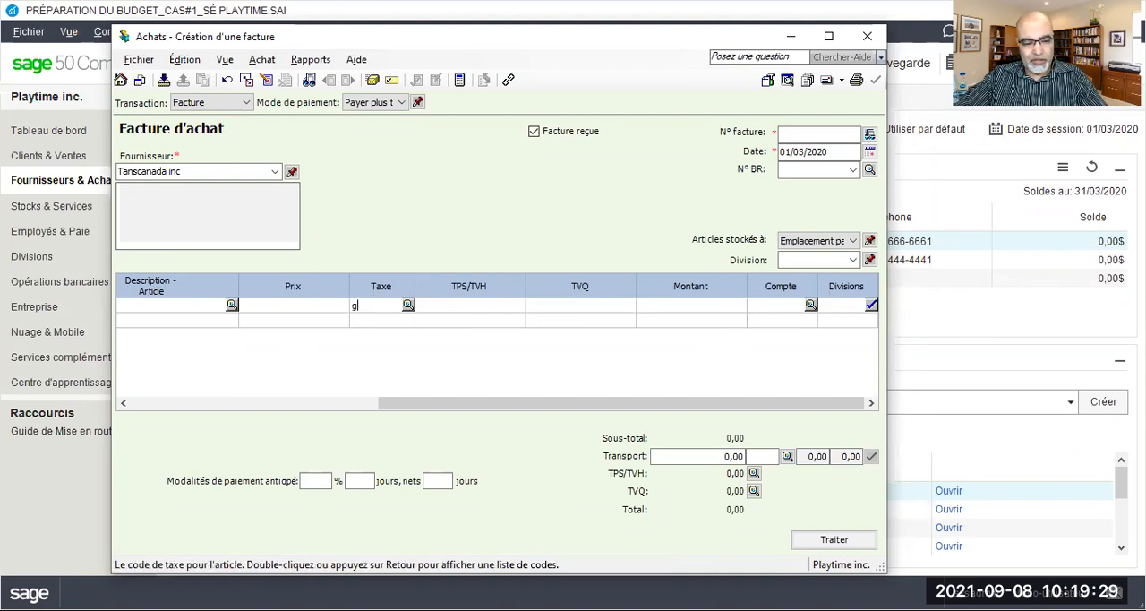
pyautogui.write('q')
pyautogui.press('Tab')
pyautogui.press('Tab')
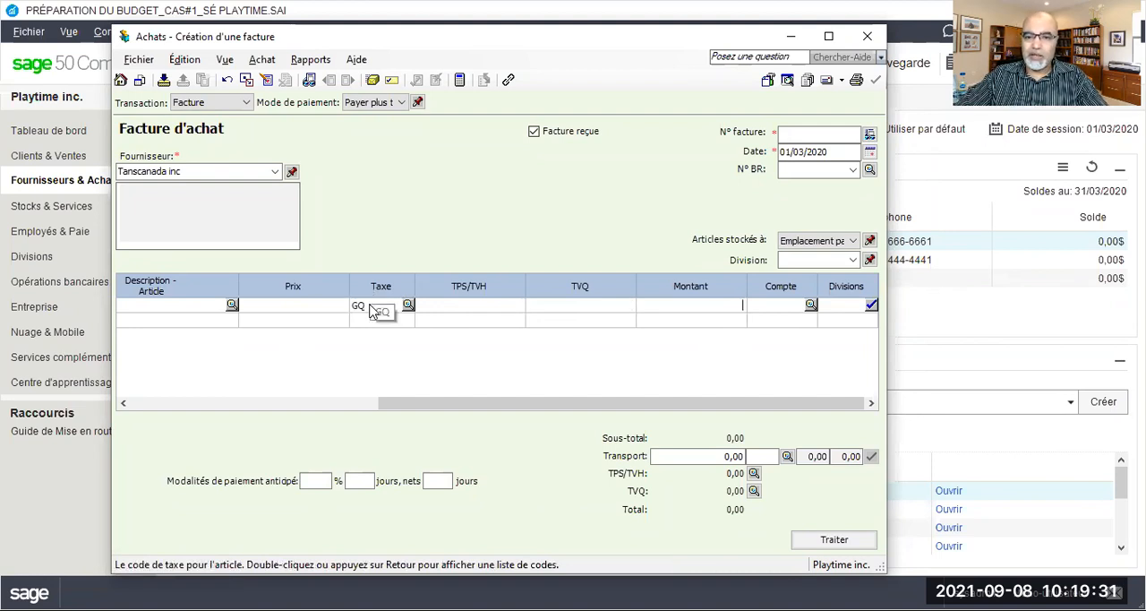
pyautogui.write('2500')
pyautogui.press('Tab')
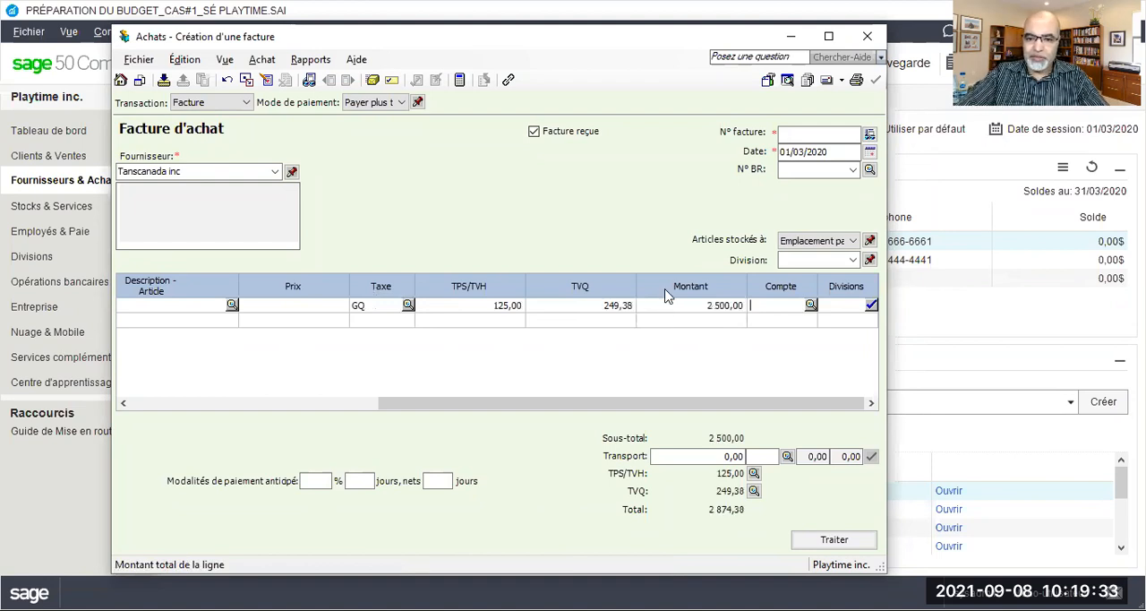
# Charge the 2500 line to account 5300 Frais de transport and lock the pay-later payment method for following invoices
pyautogui.click(631, 578)
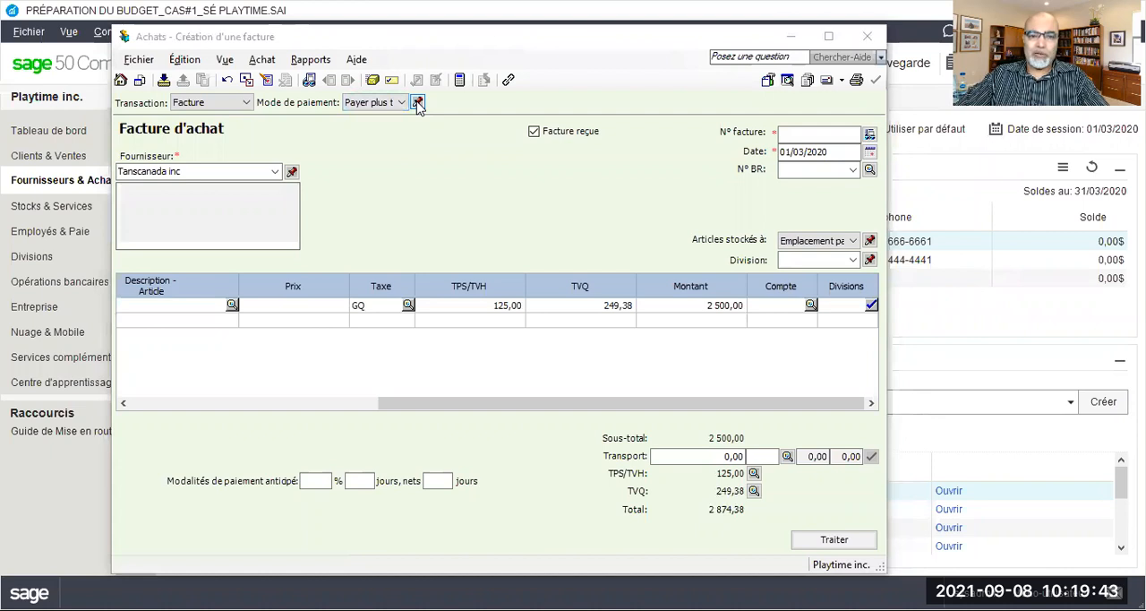
pyautogui.click(418, 103)
pyautogui.click(624, 355)
pyautogui.click(809, 132)
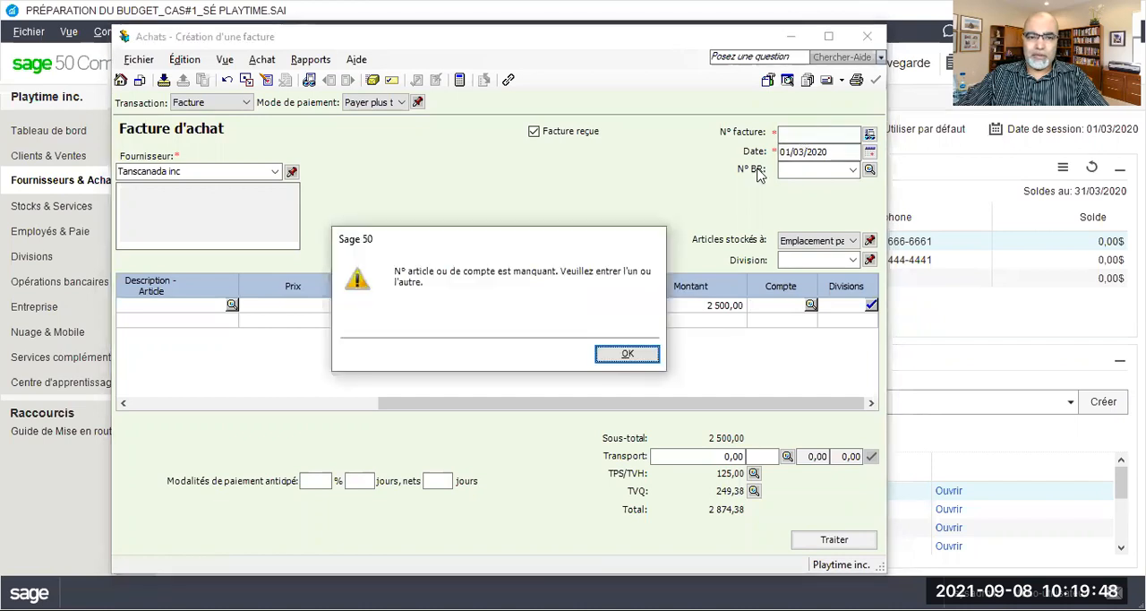
pyautogui.click(625, 353)
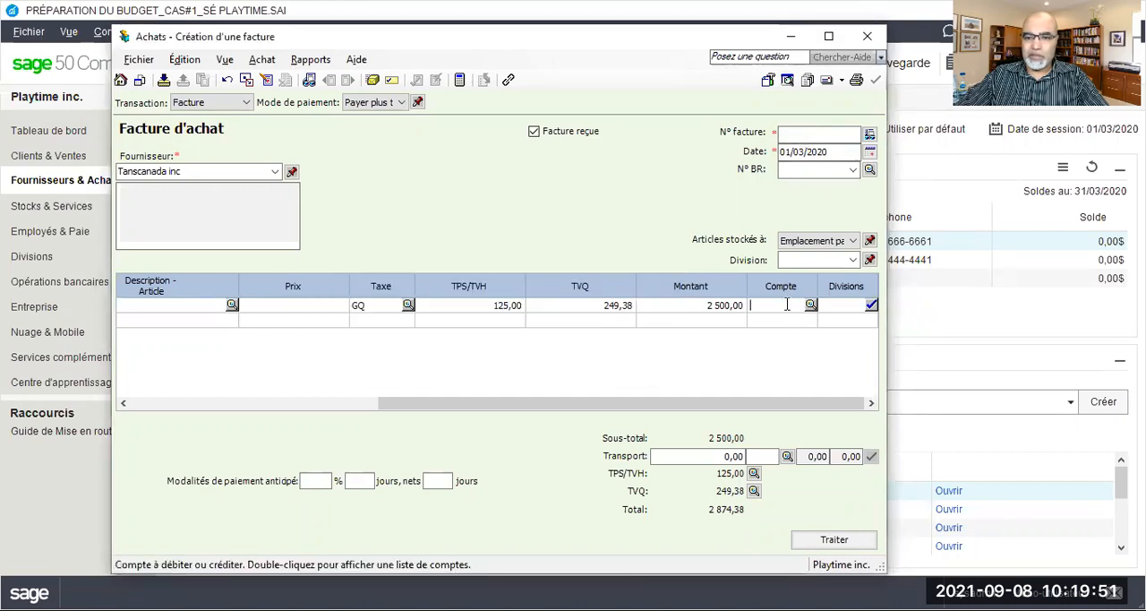
pyautogui.write('5300')
pyautogui.press('Tab')
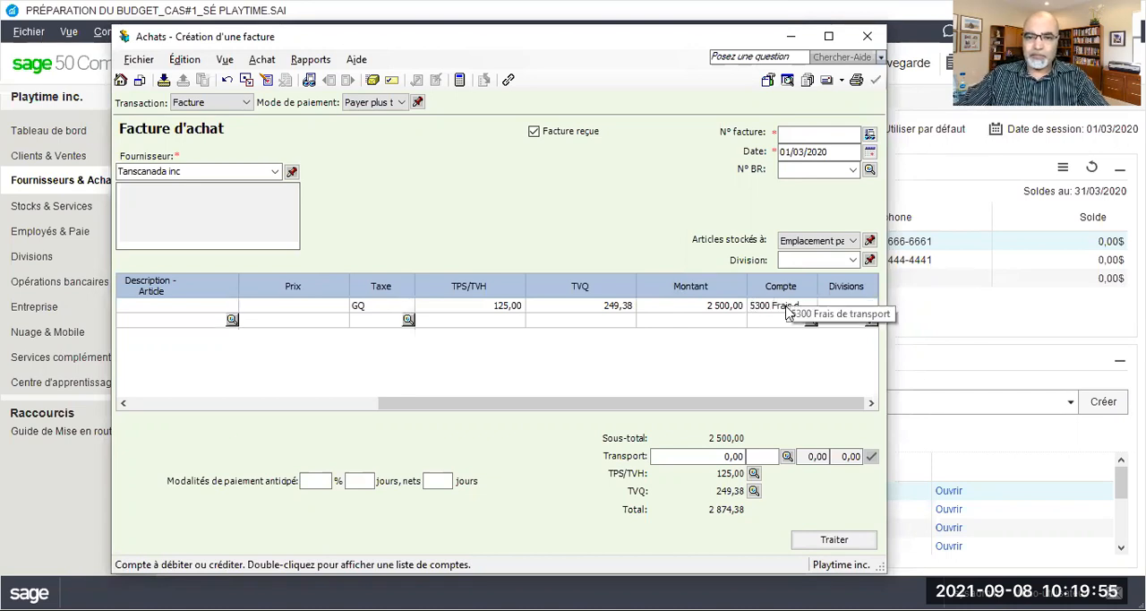
pyautogui.click(419, 103)
# Number the Tanscanada inc invoice FT020320 and set its date to 02/03/2020
pyautogui.click(790, 133)
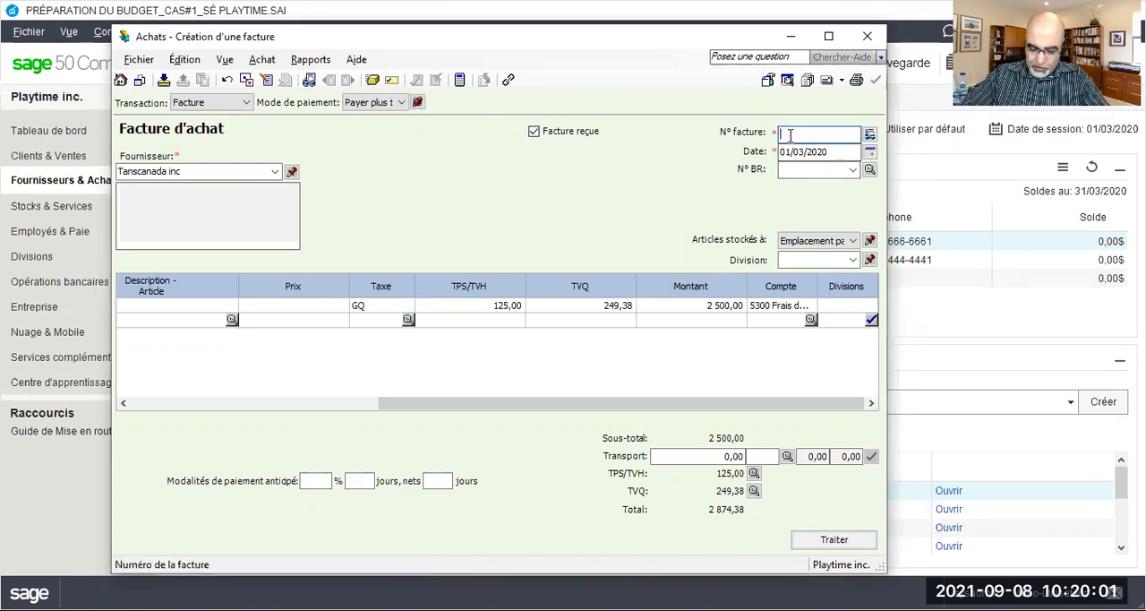
pyautogui.write('FT')
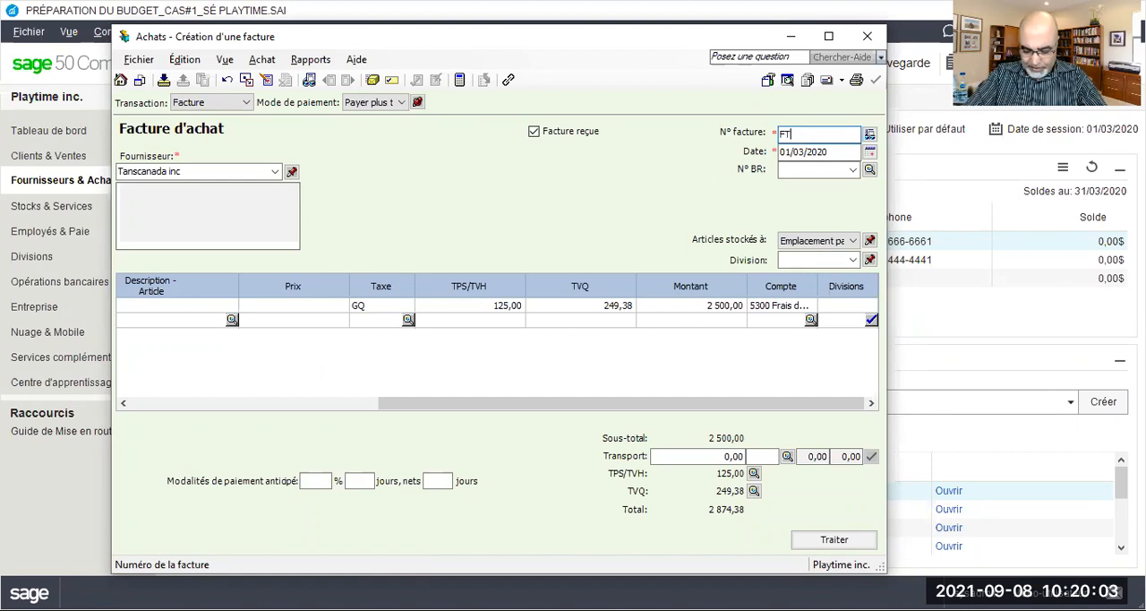
pyautogui.write('020320')
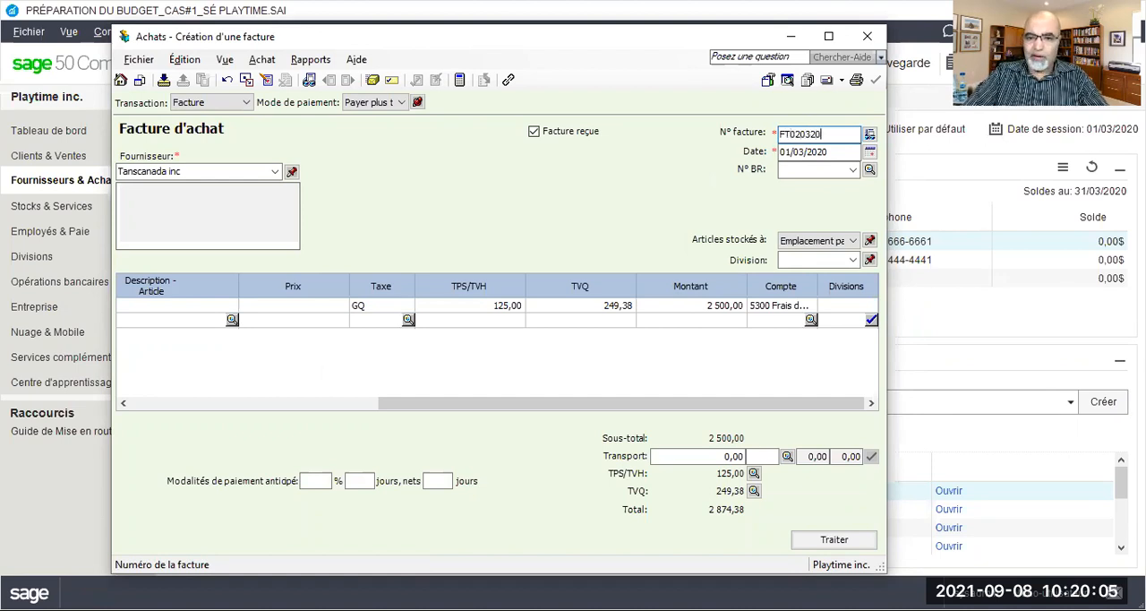
pyautogui.press('Tab')
pyautogui.click(788, 151)
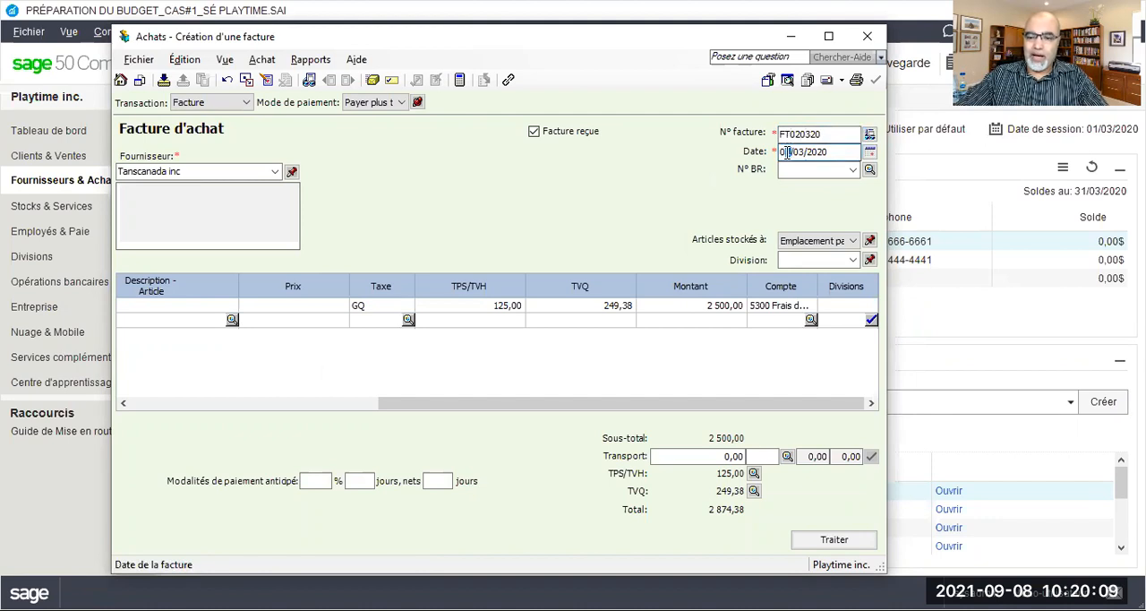
pyautogui.write('2')
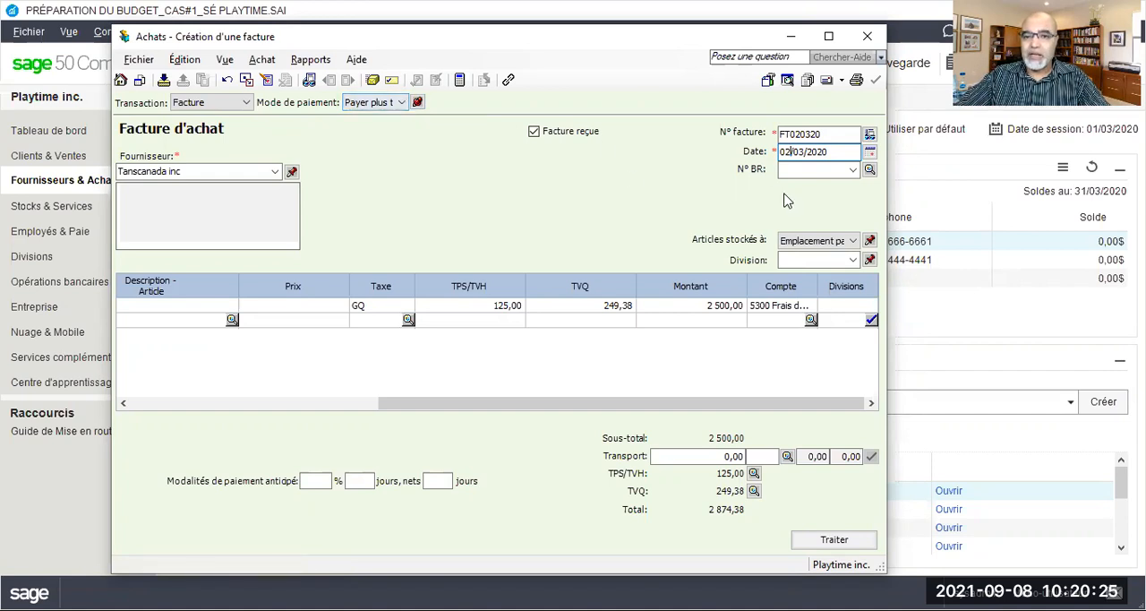
pyautogui.click(717, 306)
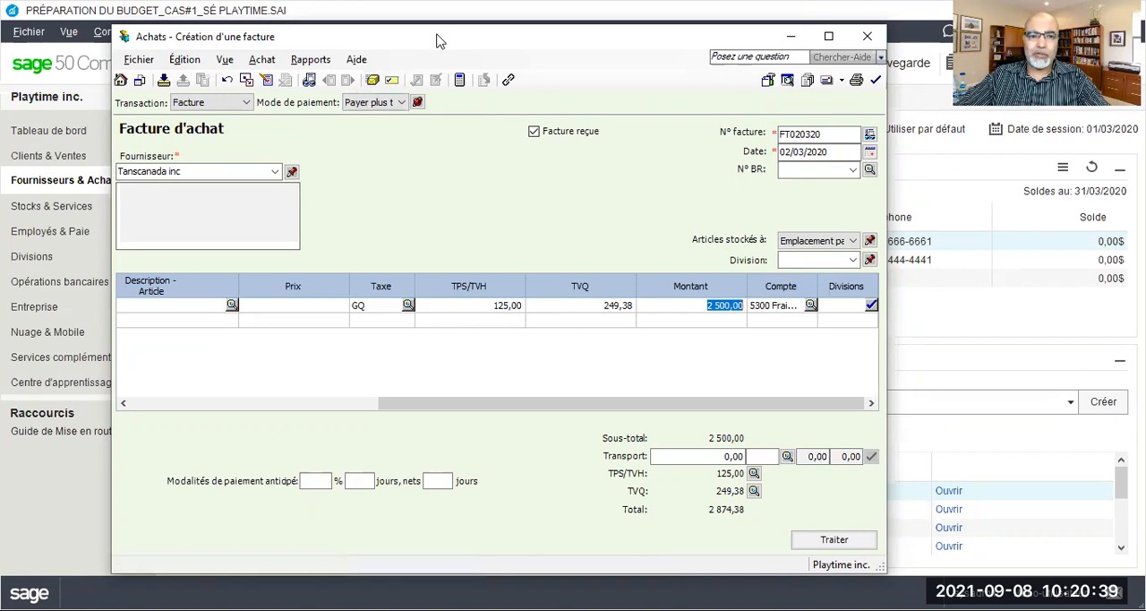
# Review the purchase transaction's journal entry details for the Tanscanada inc invoice, and close the report
pyautogui.moveTo(301, 43); pyautogui.dragTo(303, 21)
pyautogui.click(312, 37)
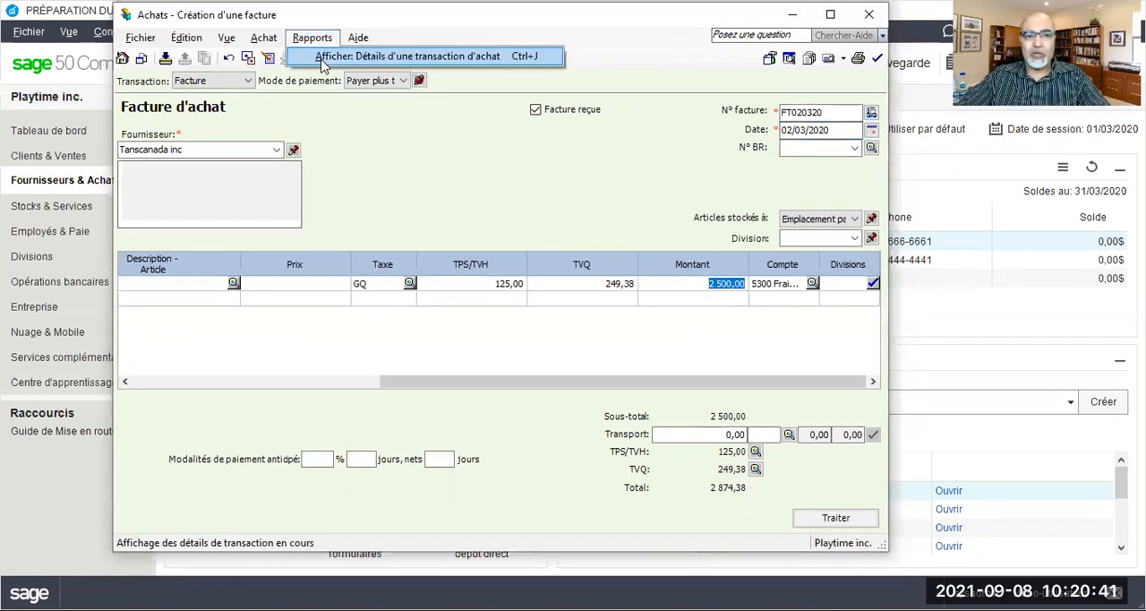
pyautogui.click(322, 59)
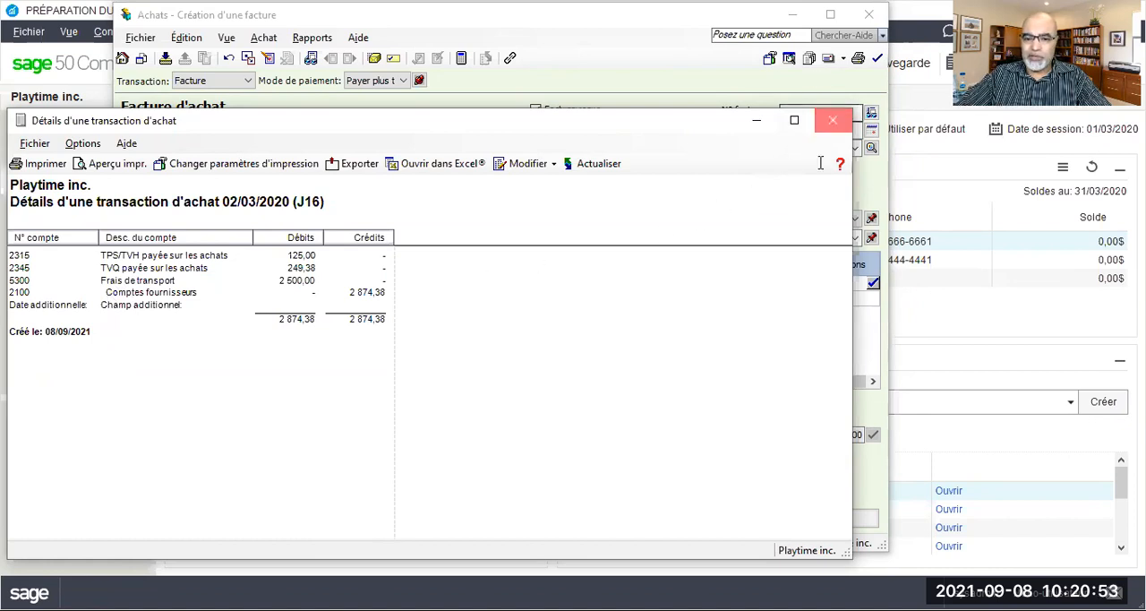
pyautogui.click(833, 120)
# Process the Tanscanada inc purchase invoice and acknowledge the transaction confirmation
pyautogui.click(836, 517)
pyautogui.click(556, 335)
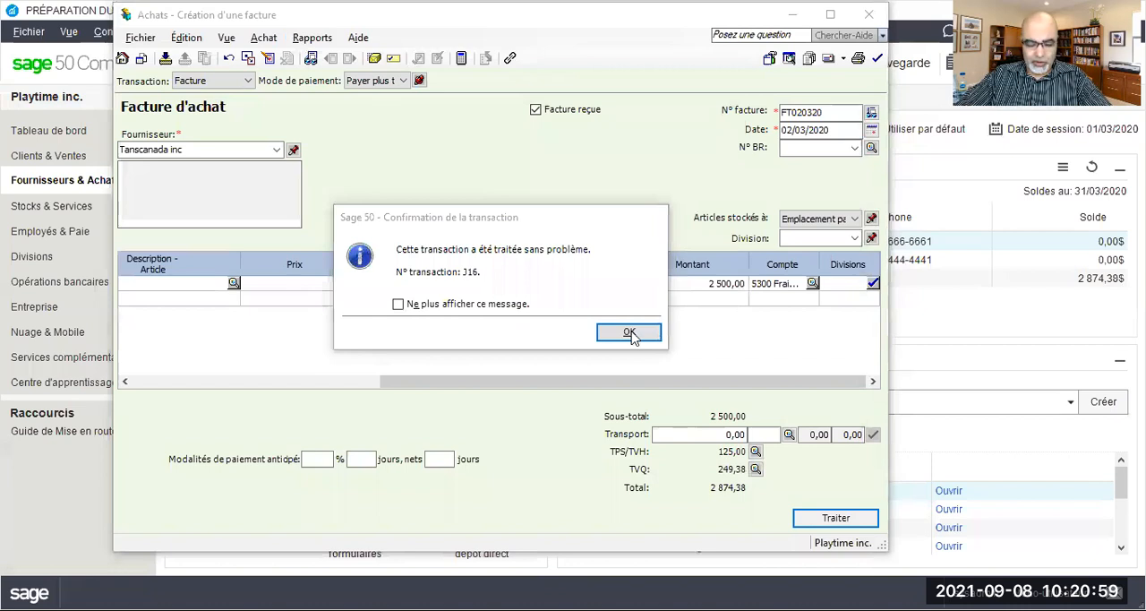
pyautogui.click(630, 333)
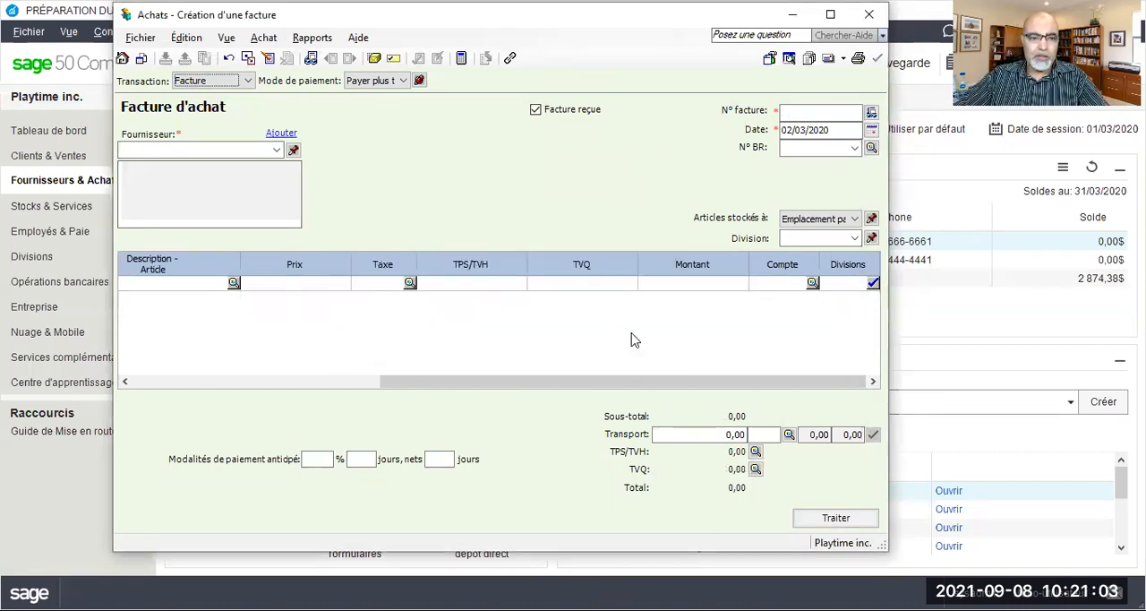
# Enter Compta Pro as the purchase invoice's supplier and start a full supplier record for it
pyautogui.click(185, 150)
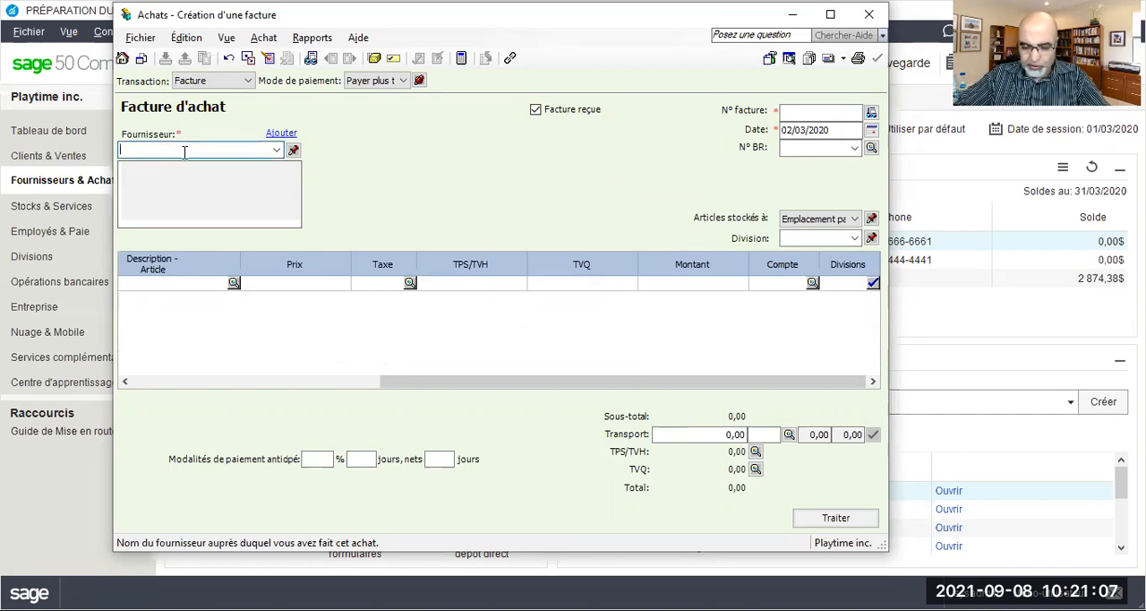
pyautogui.write('Compta ')
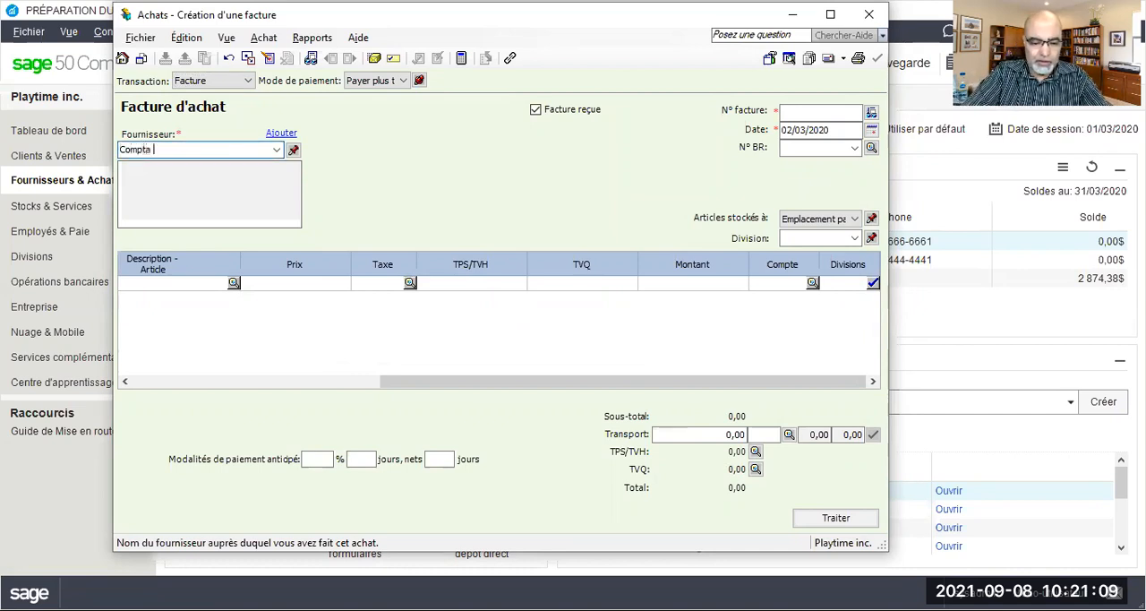
pyautogui.write('Pro')
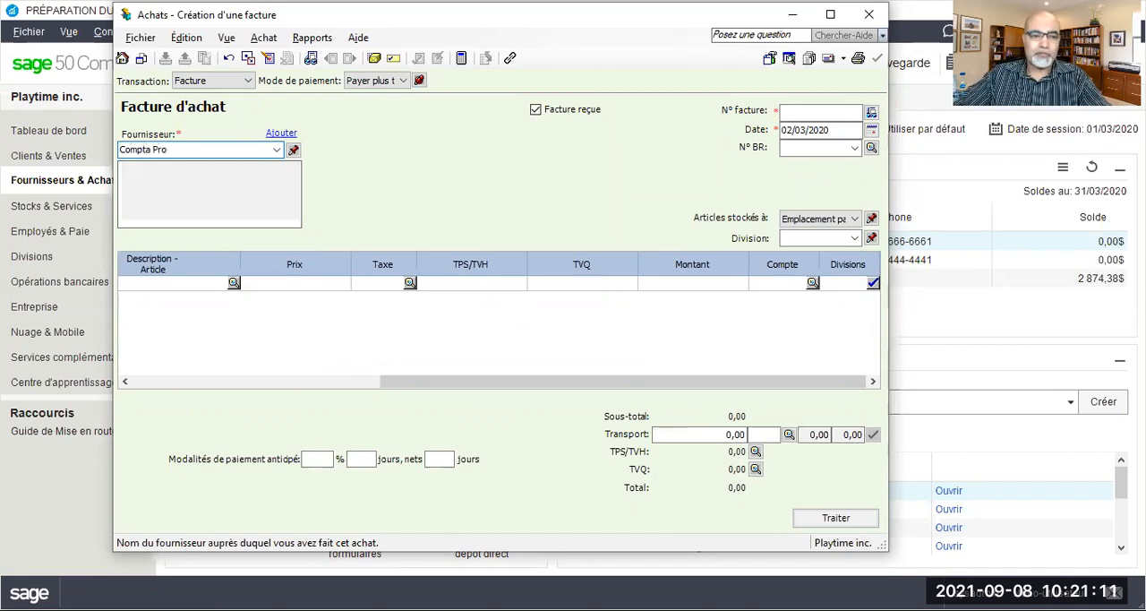
pyautogui.press('Tab')
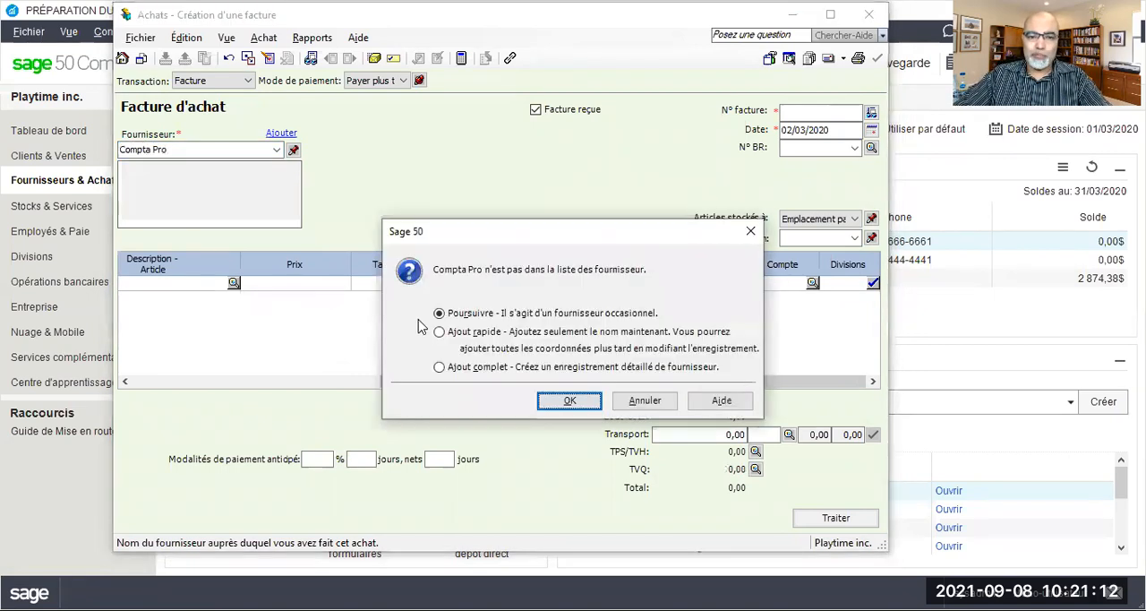
pyautogui.click(439, 367)
pyautogui.click(570, 400)
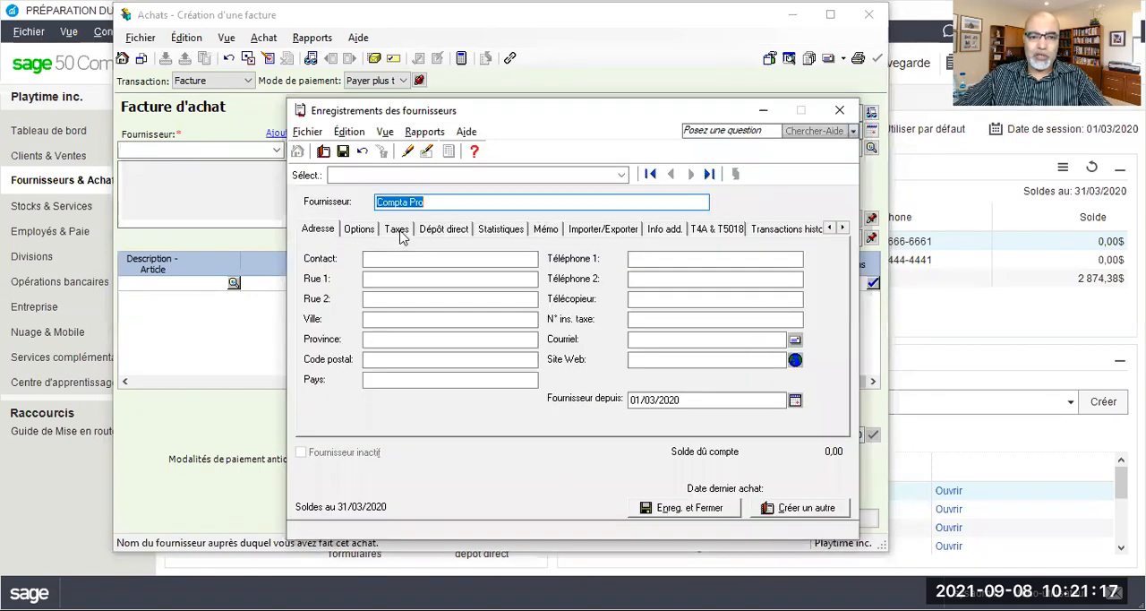
# Set Compta Pro's usual tax code to GQ - TPS 5%, TVQ 9.975%
pyautogui.click(396, 229)
pyautogui.click(366, 381)
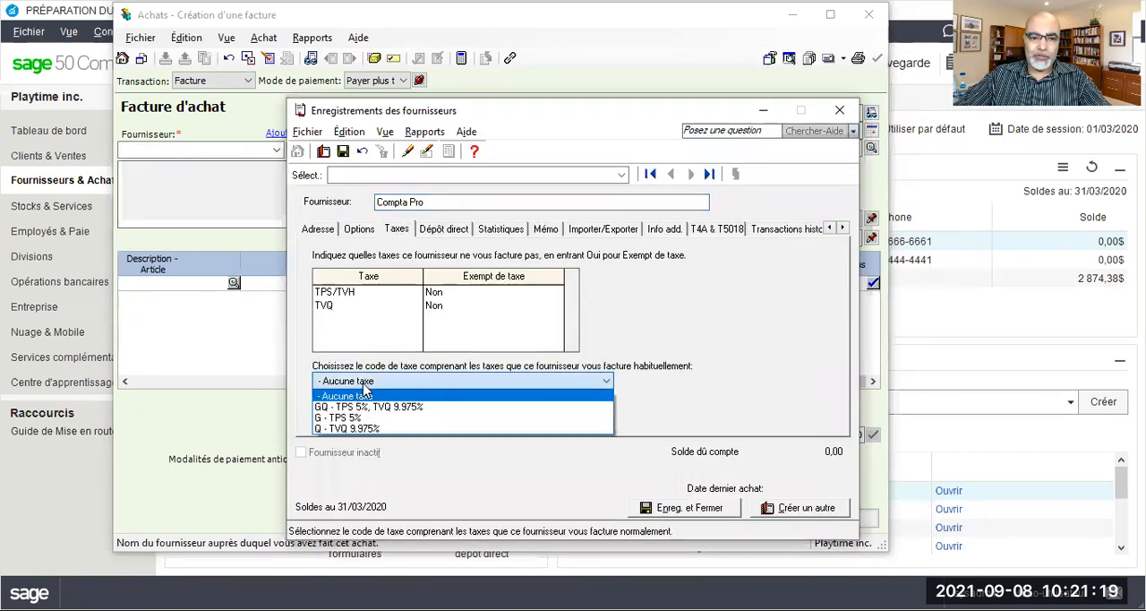
pyautogui.click(370, 407)
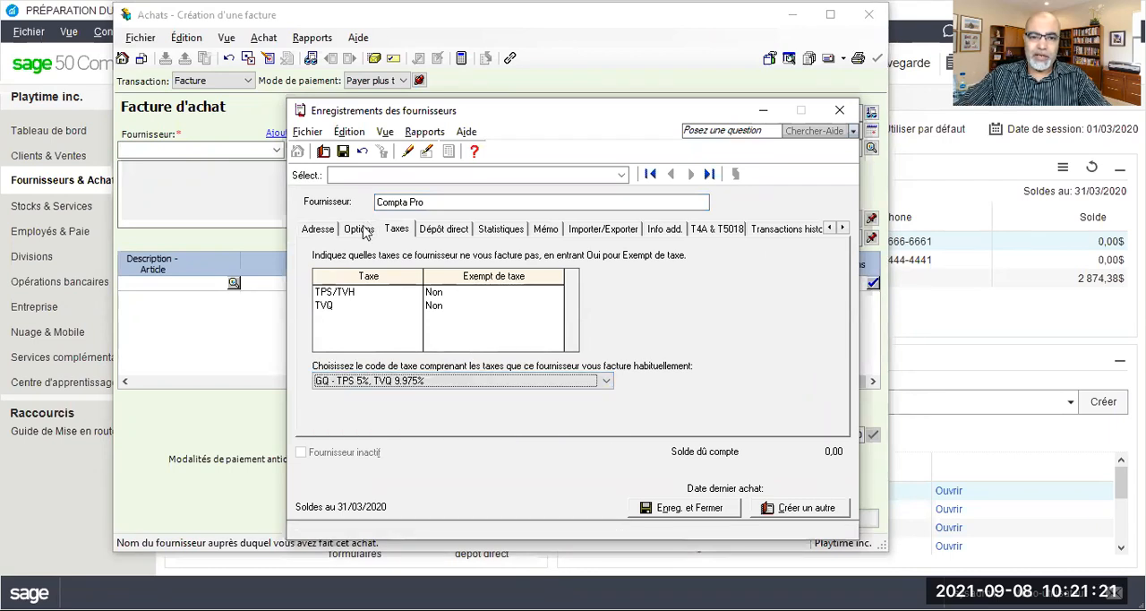
# Assign expense account 5610 Frais comptables & judiciaires to Compta Pro, then save and close the supplier record
pyautogui.click(359, 229)
pyautogui.click(456, 255)
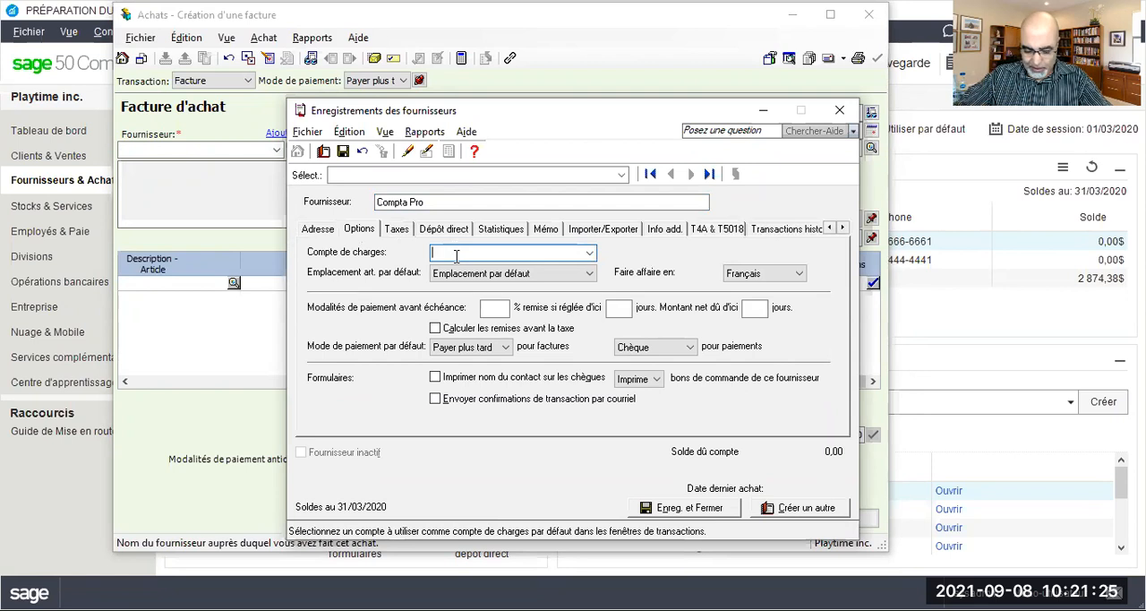
pyautogui.write('5610')
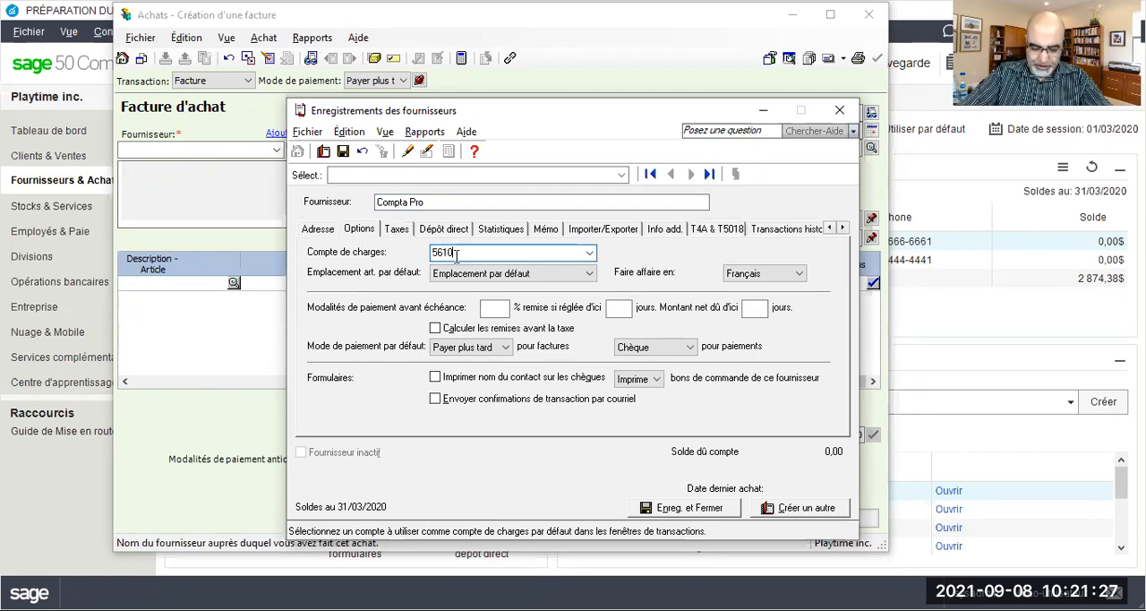
pyautogui.press('Tab')
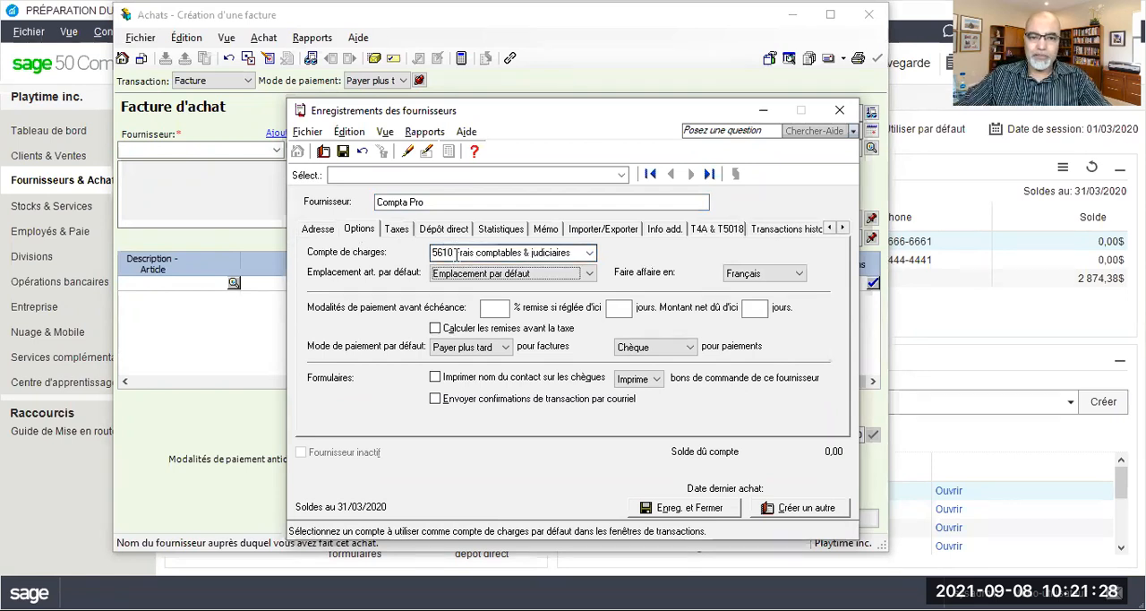
pyautogui.click(343, 151)
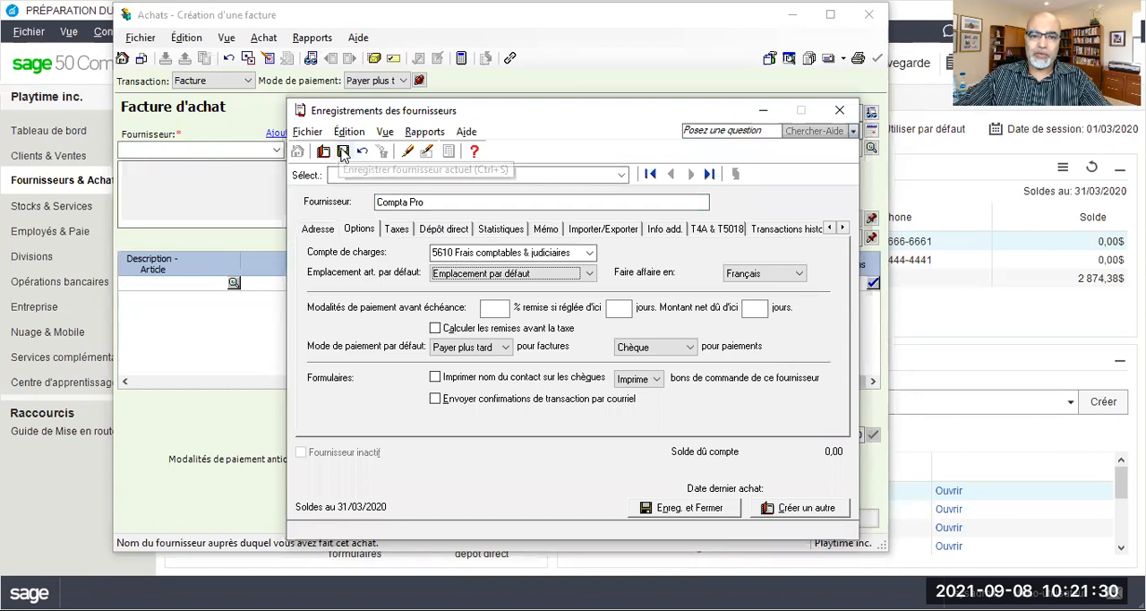
pyautogui.click(840, 112)
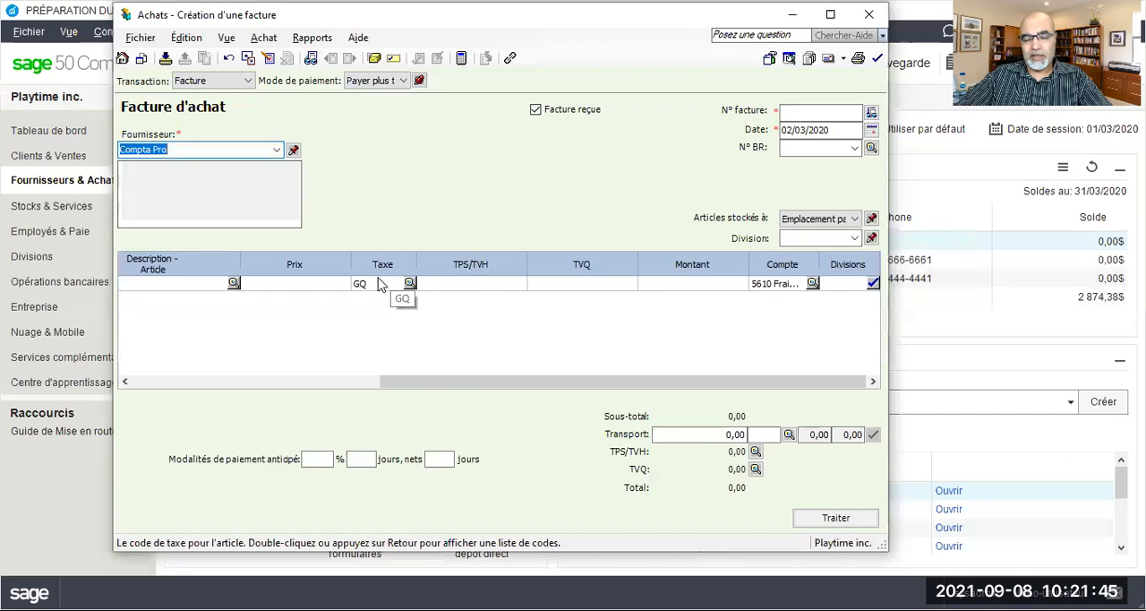
# Number the Compta Pro invoice FP020320 and enter a line amount of 1050
pyautogui.click(789, 111)
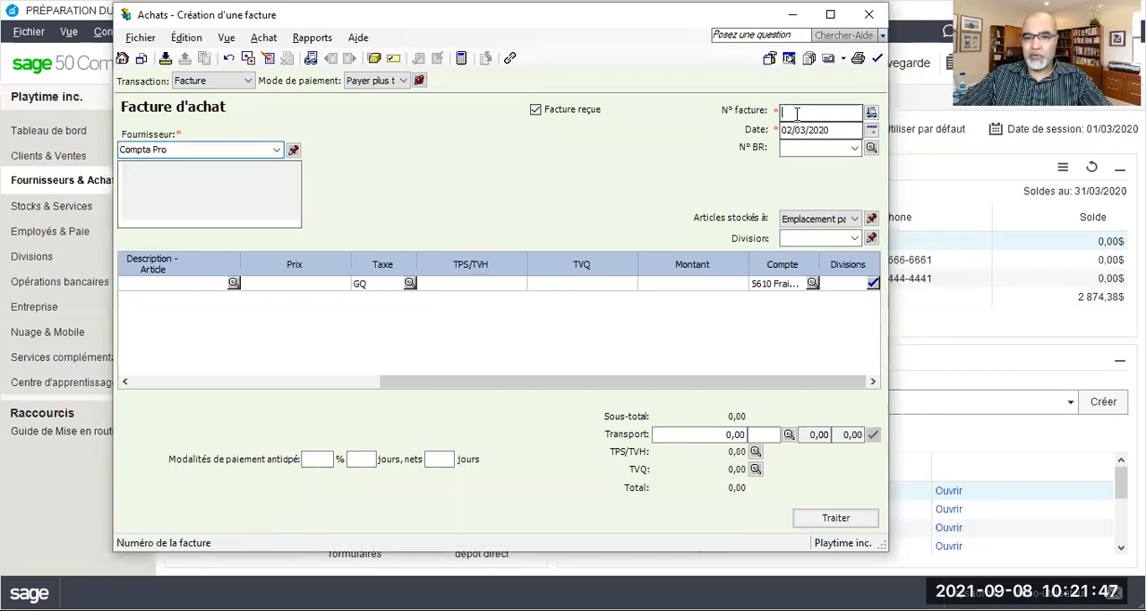
pyautogui.write('F')
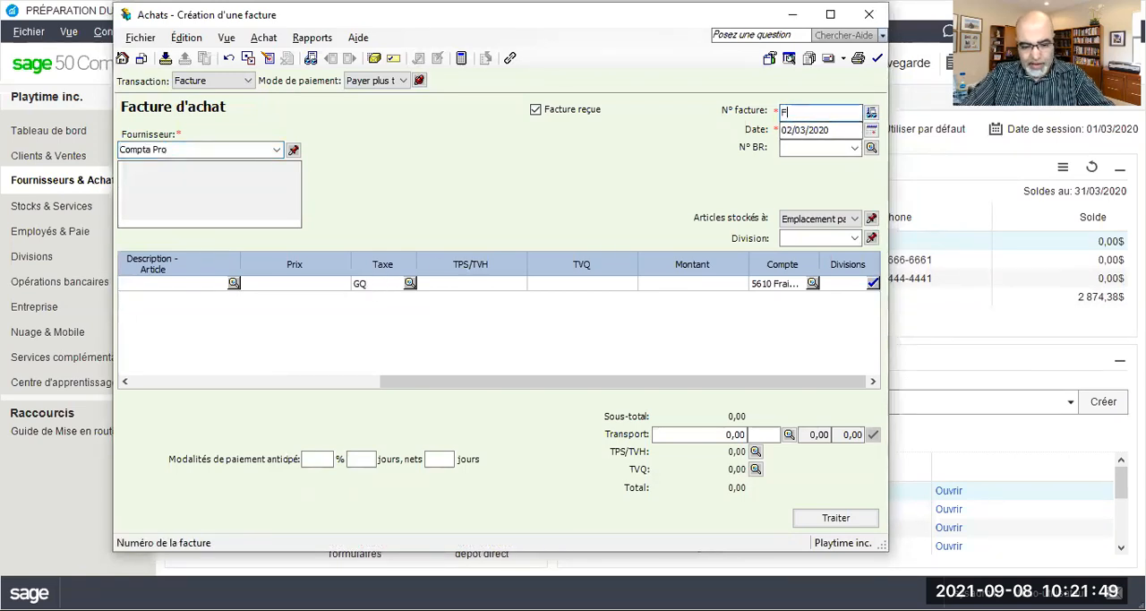
pyautogui.write('P020320')
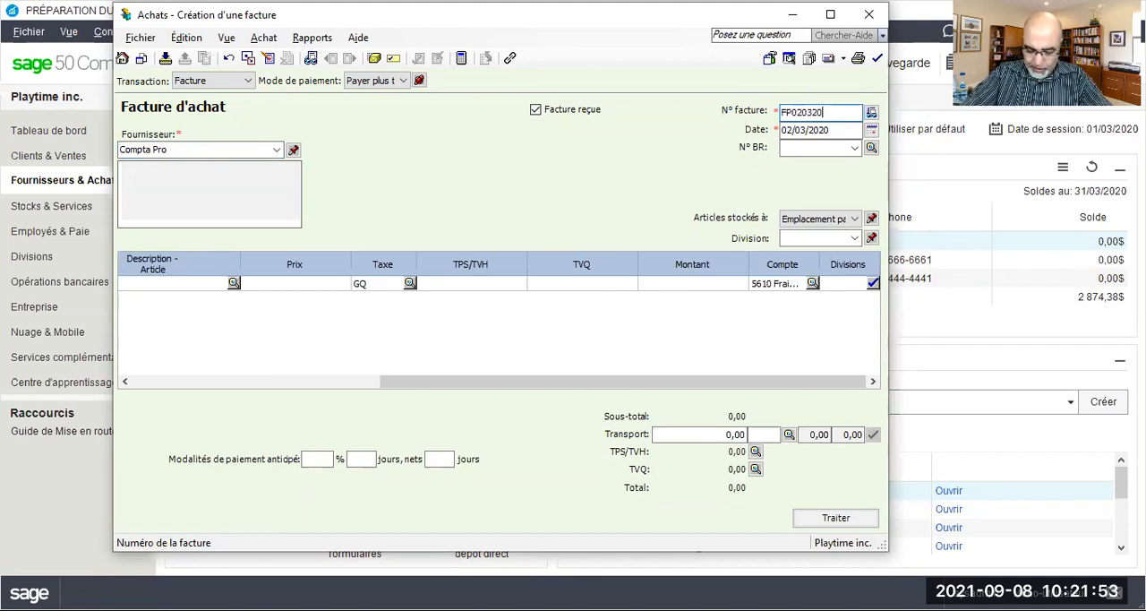
pyautogui.press('Tab')
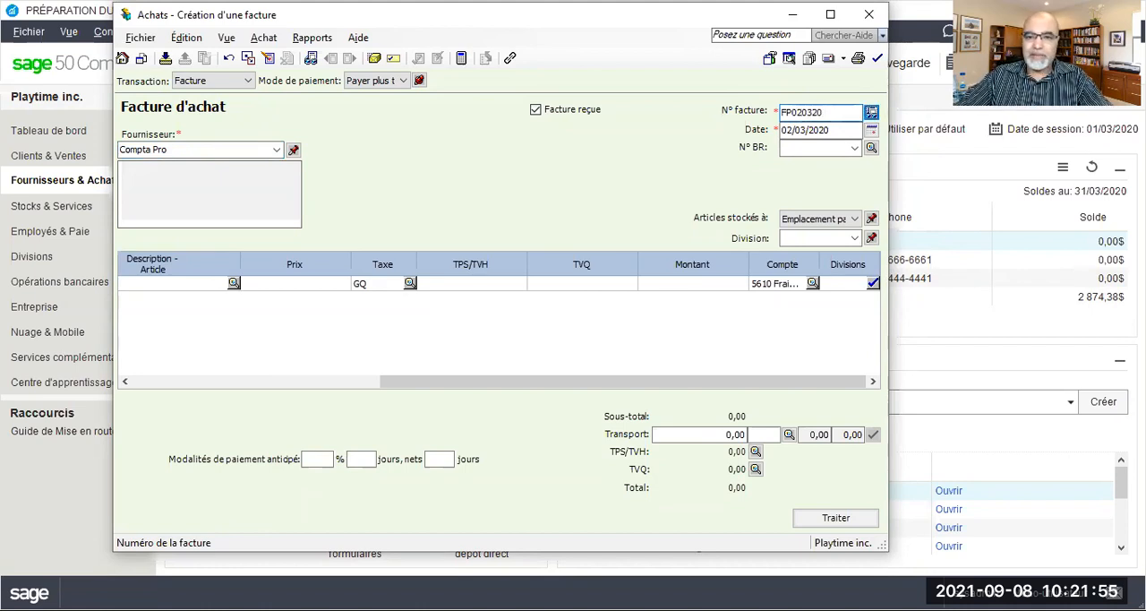
pyautogui.click(694, 285)
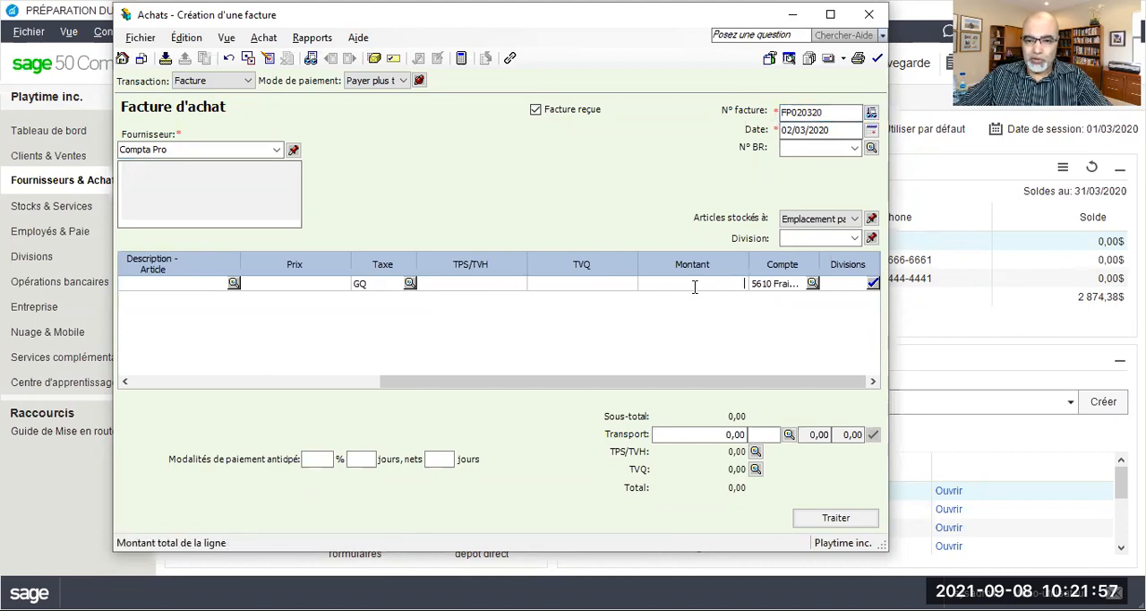
pyautogui.write('1050')
pyautogui.press('Tab')
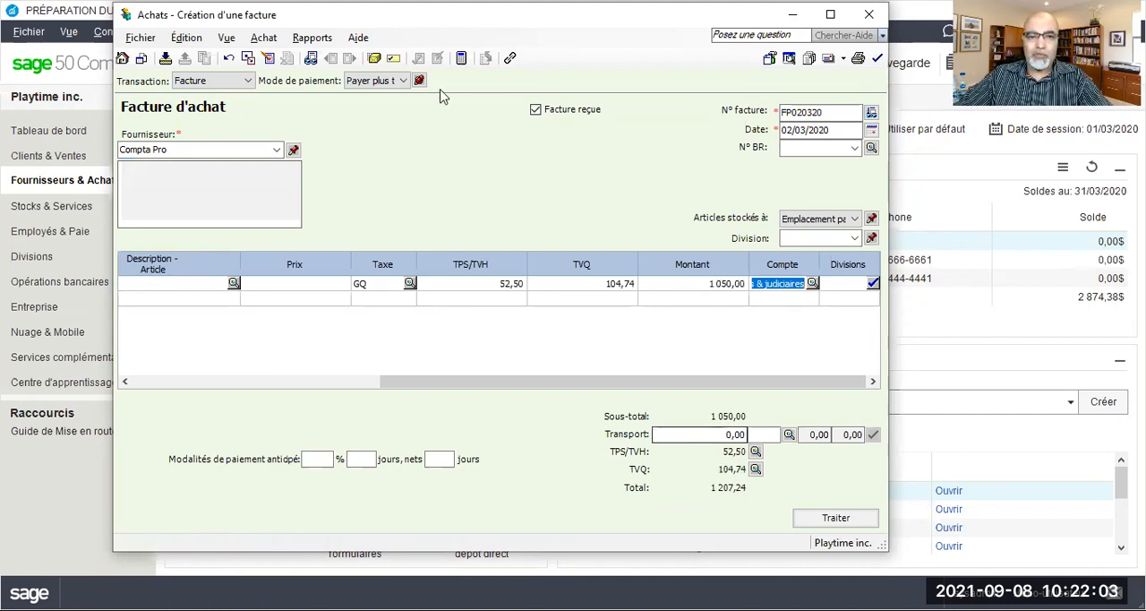
# Review the purchase transaction's journal entry details for the Compta Pro invoice, and close the report
pyautogui.click(313, 39)
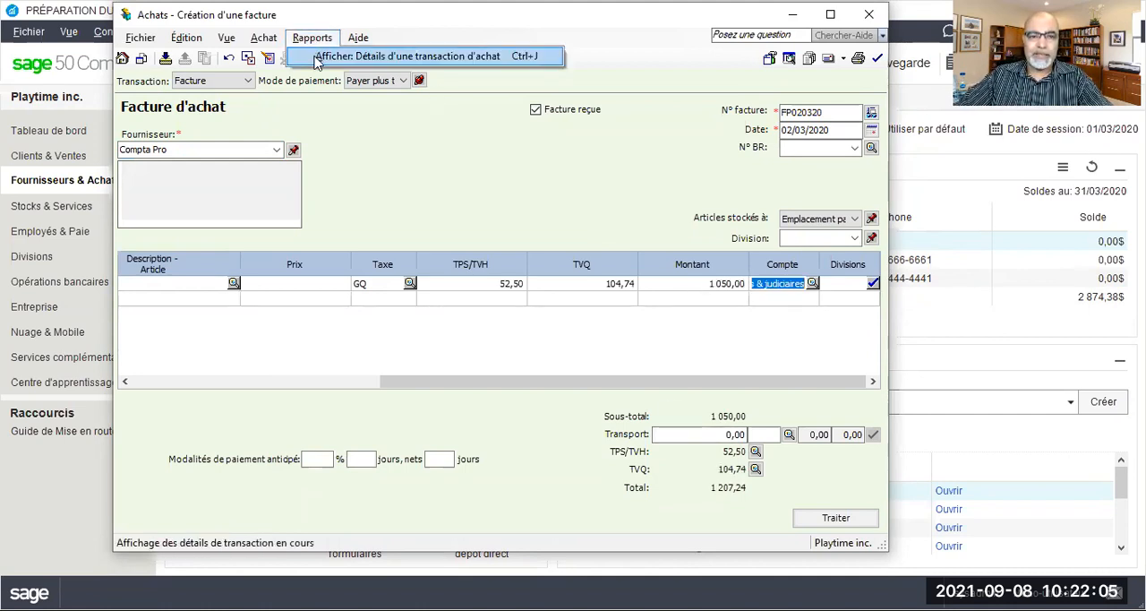
pyautogui.click(316, 59)
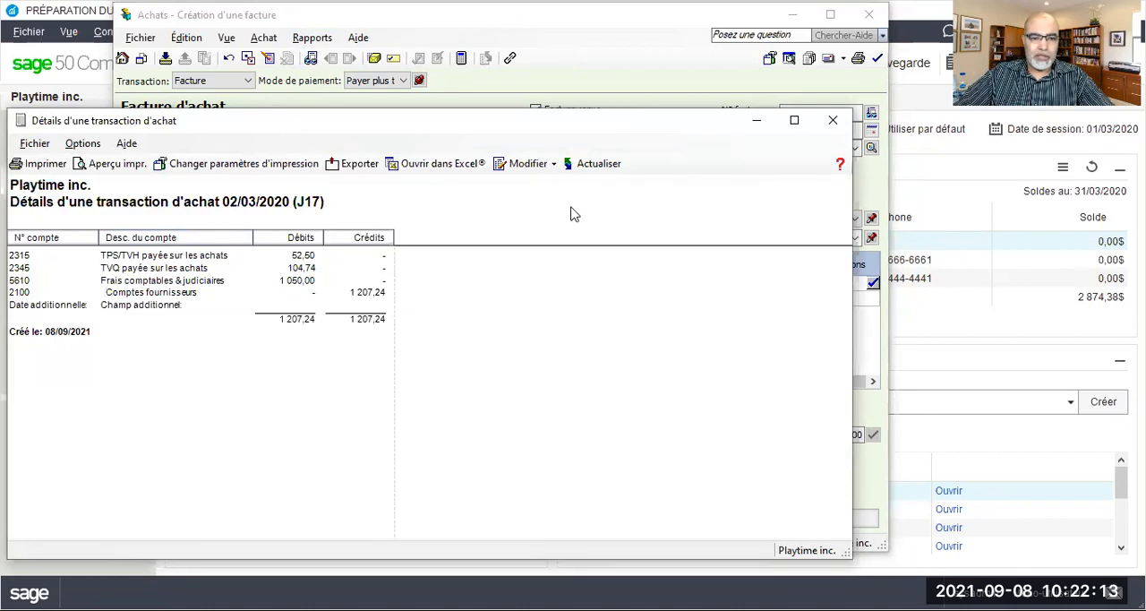
pyautogui.click(834, 121)
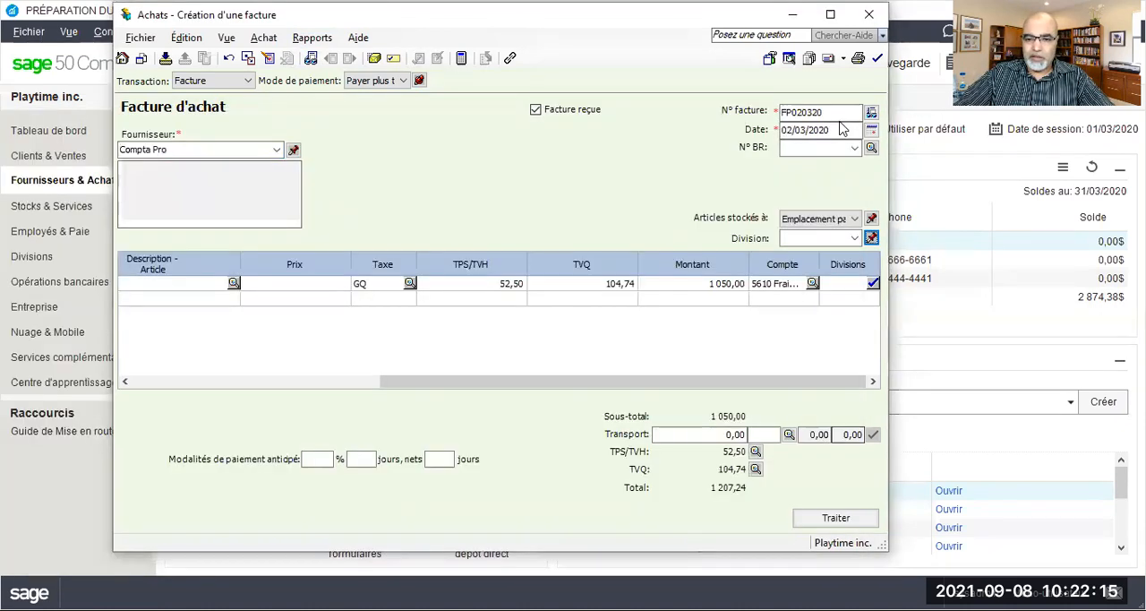
# Process the Compta Pro purchase invoice and acknowledge the transaction confirmation
pyautogui.click(836, 517)
pyautogui.click(550, 334)
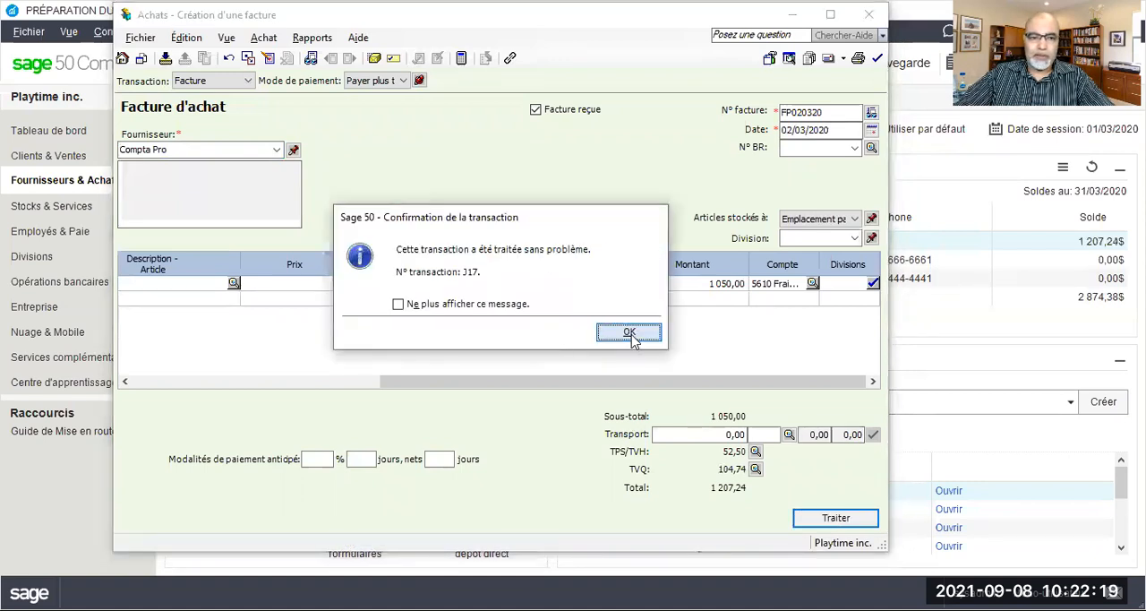
pyautogui.click(630, 334)
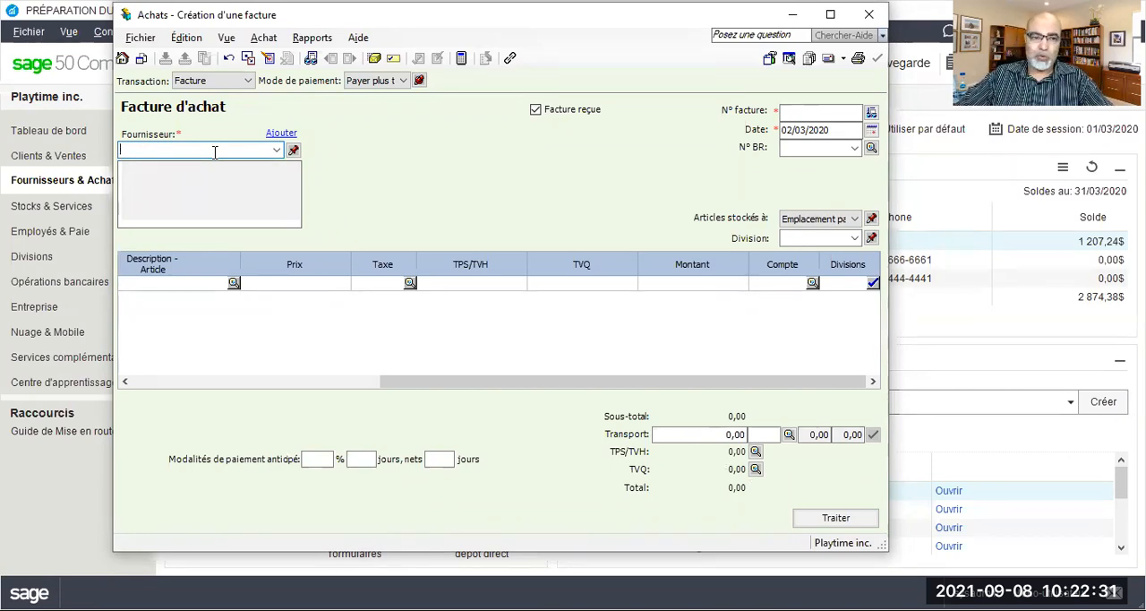
# Enter Maxivison as the supplier of the new purchase invoice and start a full supplier record for it
pyautogui.write('Maxivison')
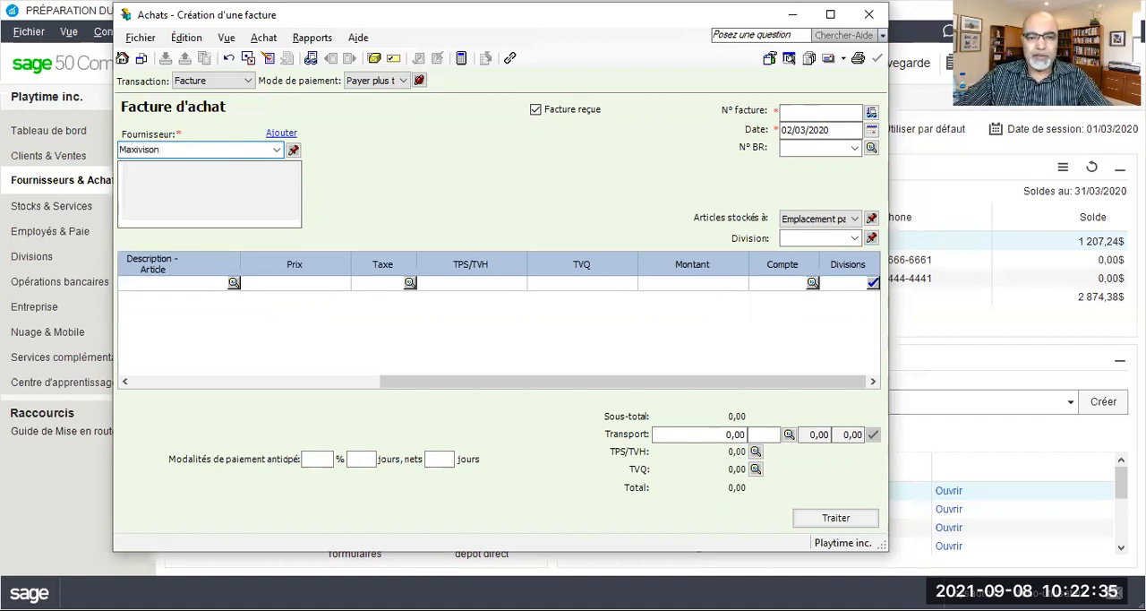
pyautogui.press('Tab')
pyautogui.click(448, 366)
pyautogui.click(566, 402)
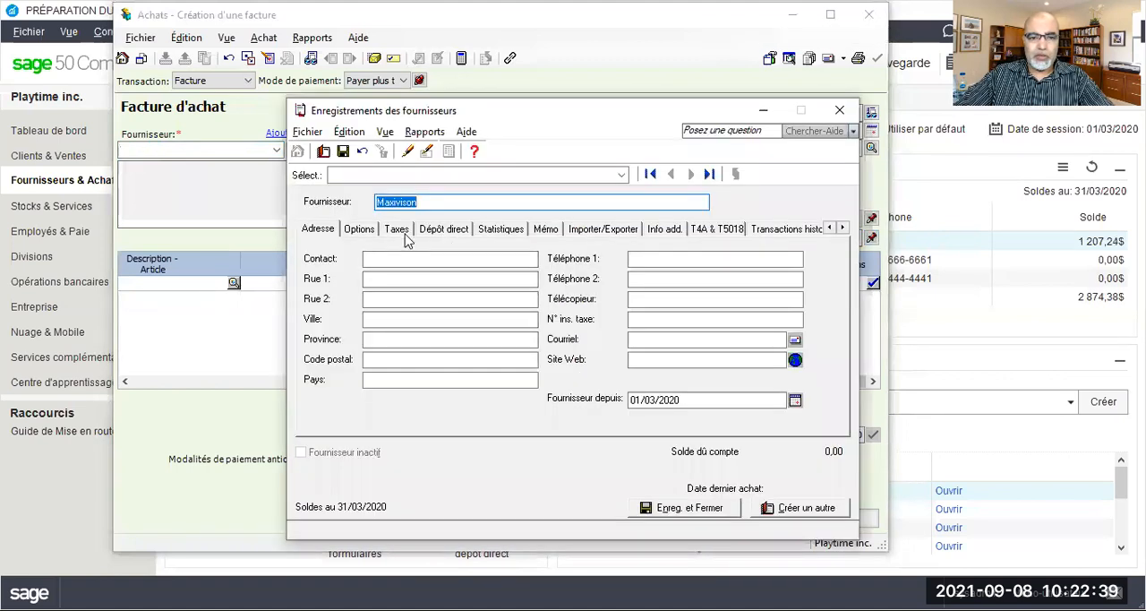
# Set Maxivison's usual tax code to GQ - TPS 5%, TVQ 9.975%
pyautogui.click(396, 230)
pyautogui.click(362, 385)
pyautogui.click(361, 385)
pyautogui.click(359, 384)
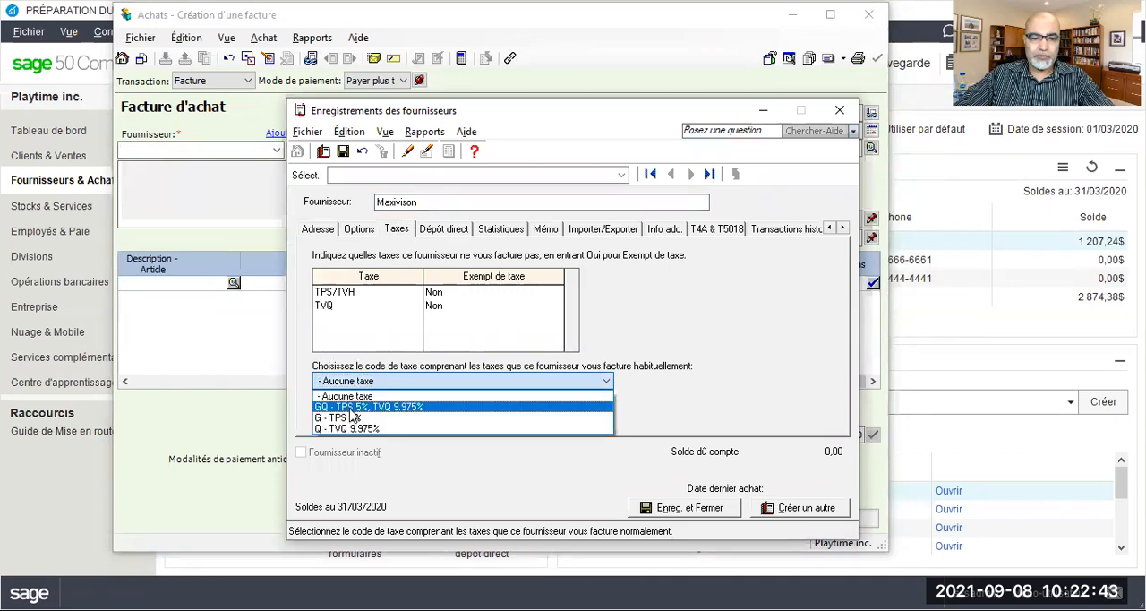
pyautogui.click(351, 407)
# Assign expense account 5615 Publicité & promotions to Maxivison, then save and close the supplier record
pyautogui.click(359, 229)
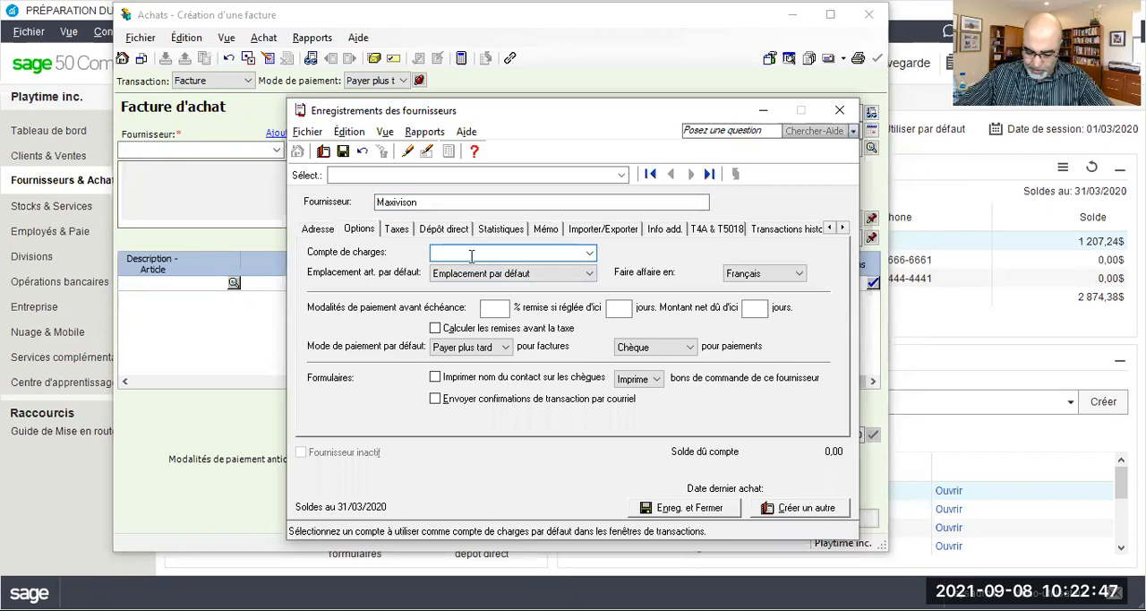
pyautogui.write('5615')
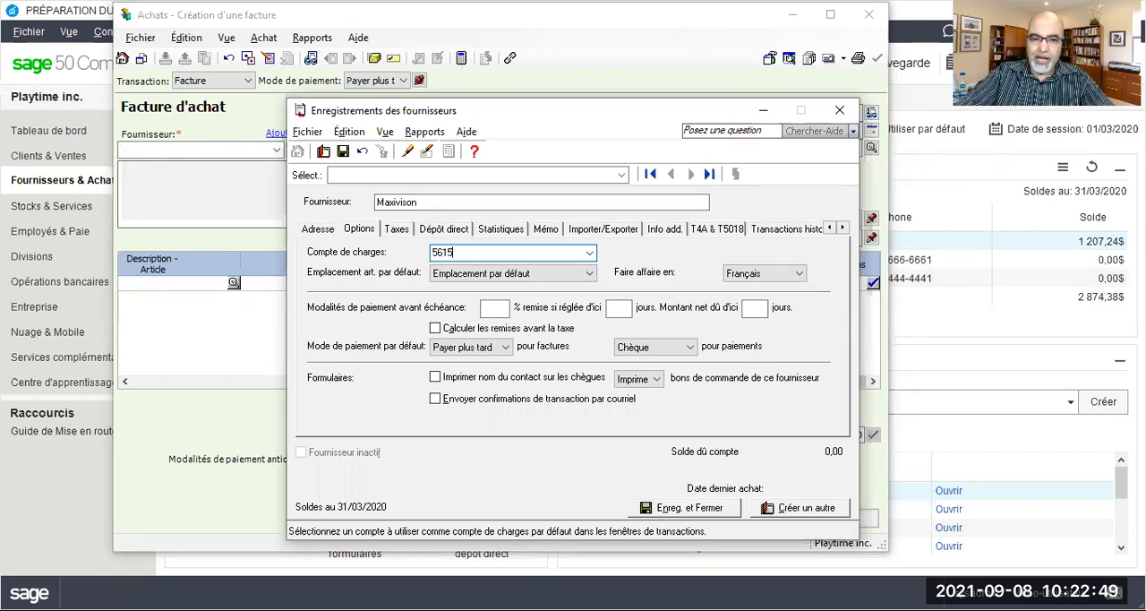
pyautogui.press('Tab')
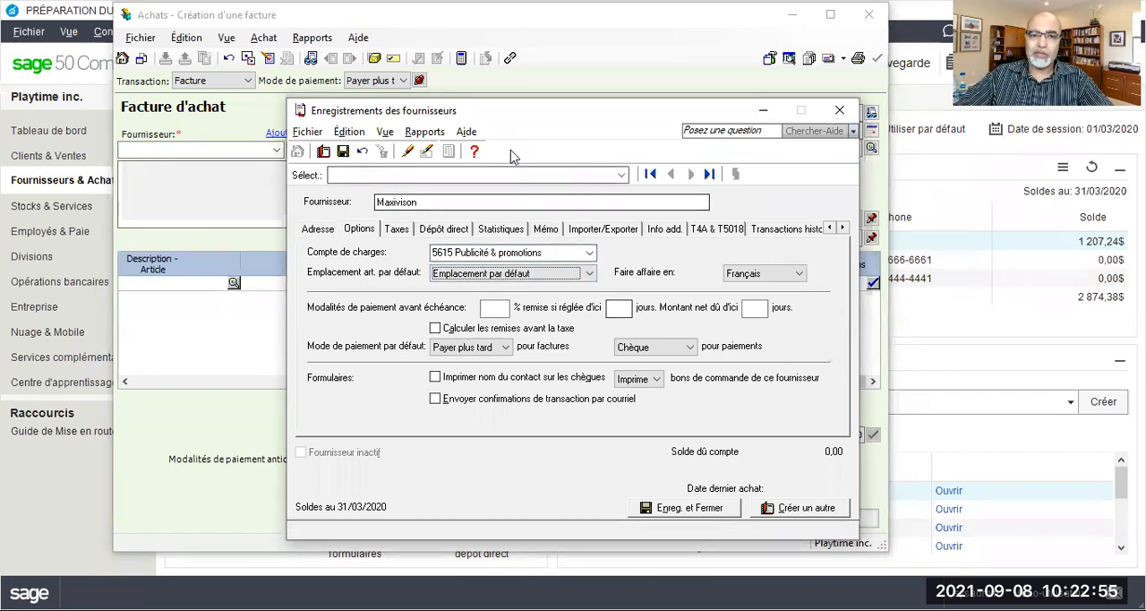
pyautogui.click(343, 151)
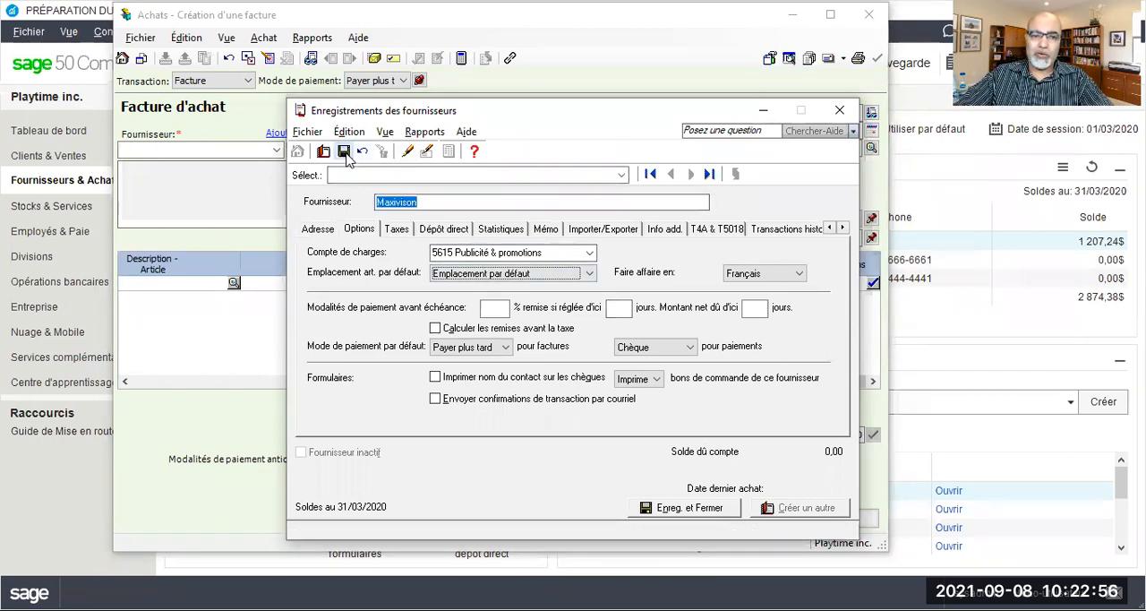
pyautogui.click(840, 111)
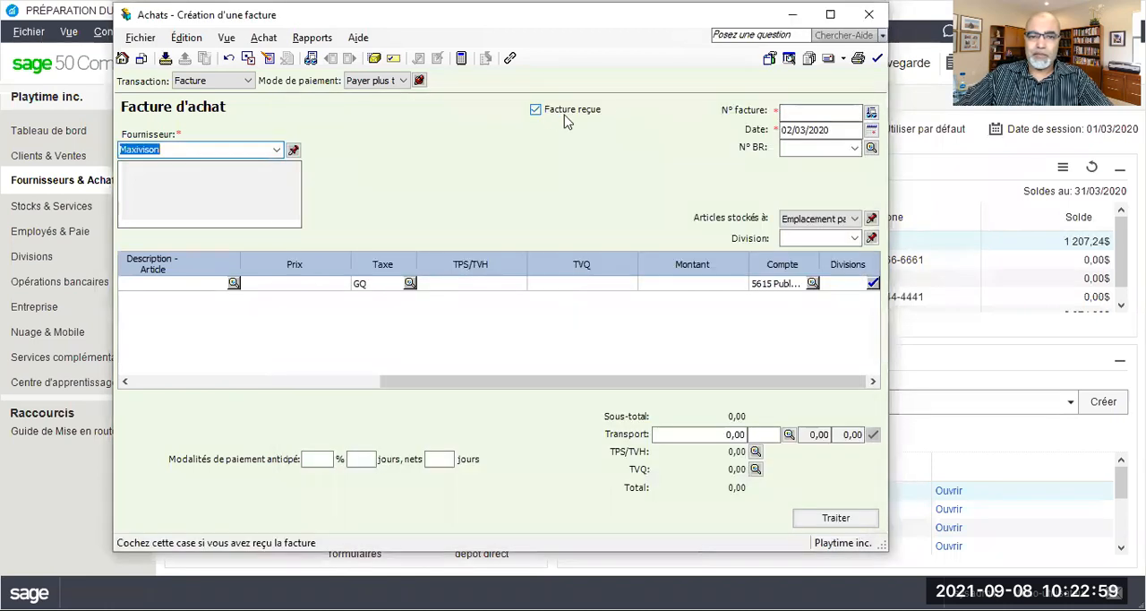
# Number the Maxivison invoice PP050320 and set its date to 05/03/2020
pyautogui.click(787, 112)
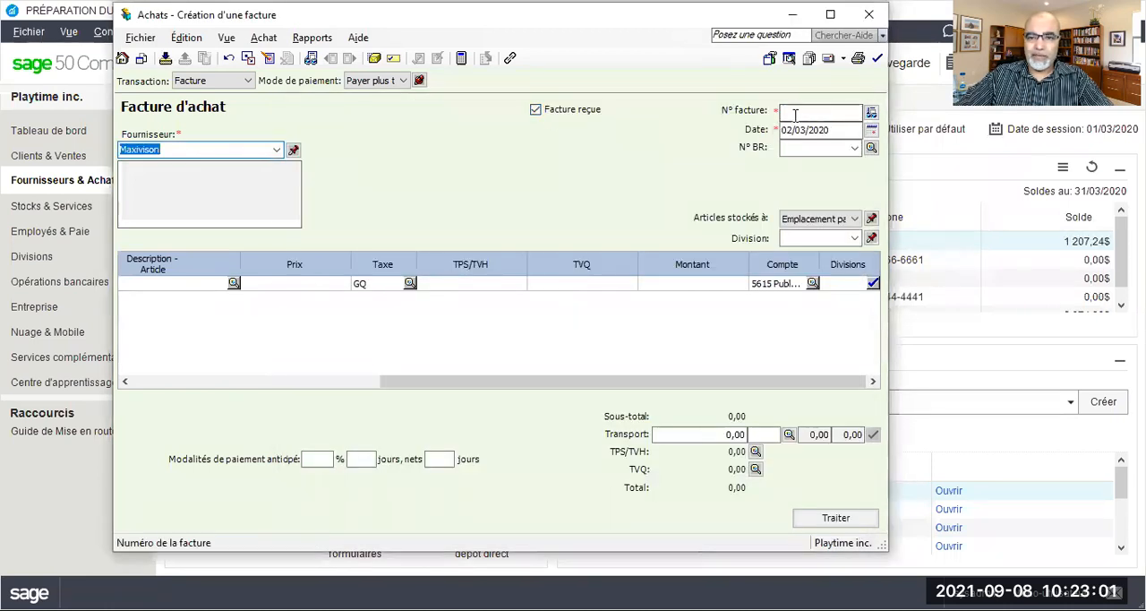
pyautogui.write('PP0')
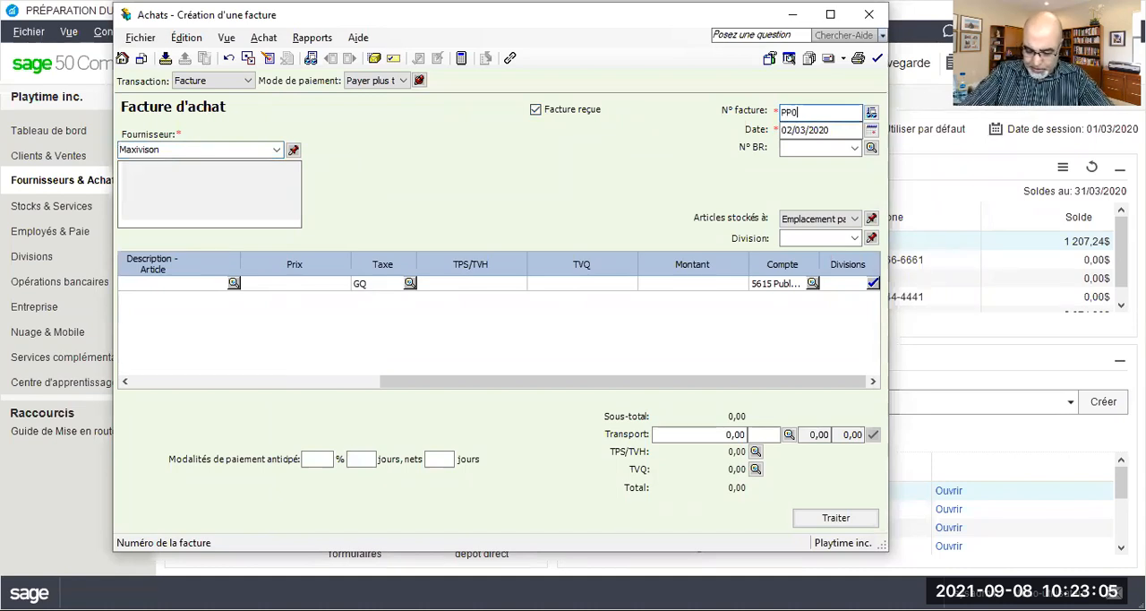
pyautogui.write('50320')
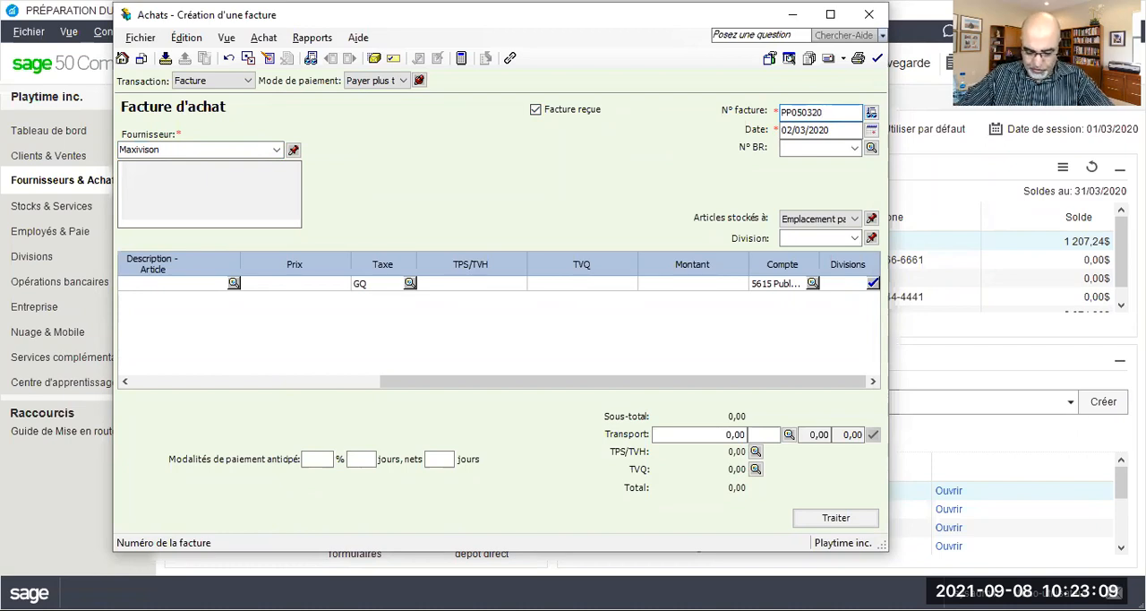
pyautogui.moveTo(792, 130); pyautogui.dragTo(787, 131)
pyautogui.write('5')
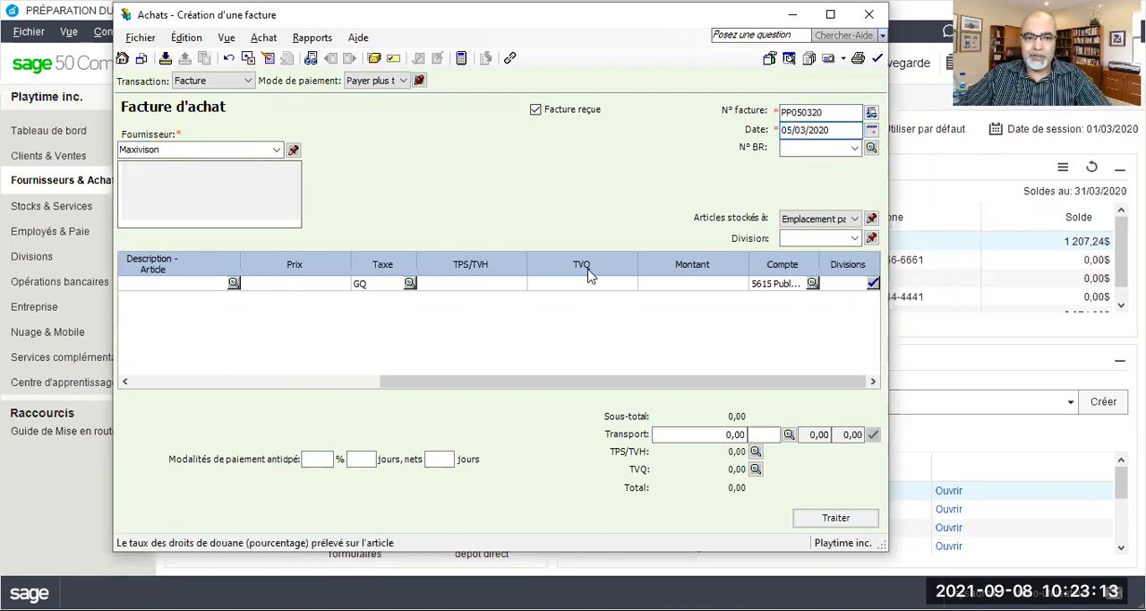
# Enter an amount of 700 on the Maxivison invoice line and review the purchase's journal entry details
pyautogui.click(697, 283)
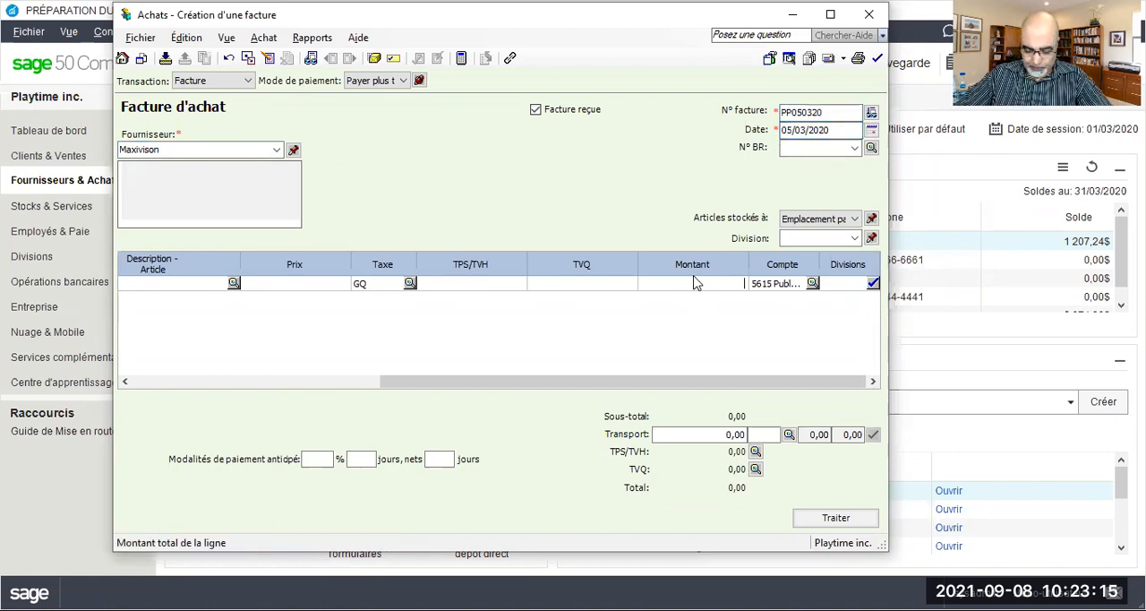
pyautogui.write('700')
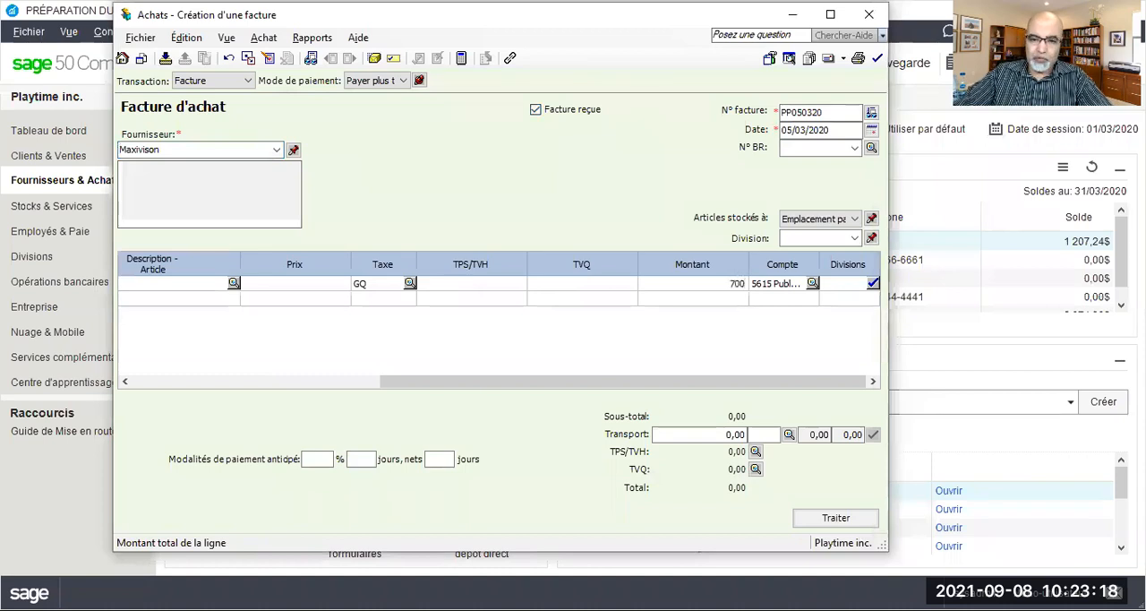
pyautogui.press('Tab')
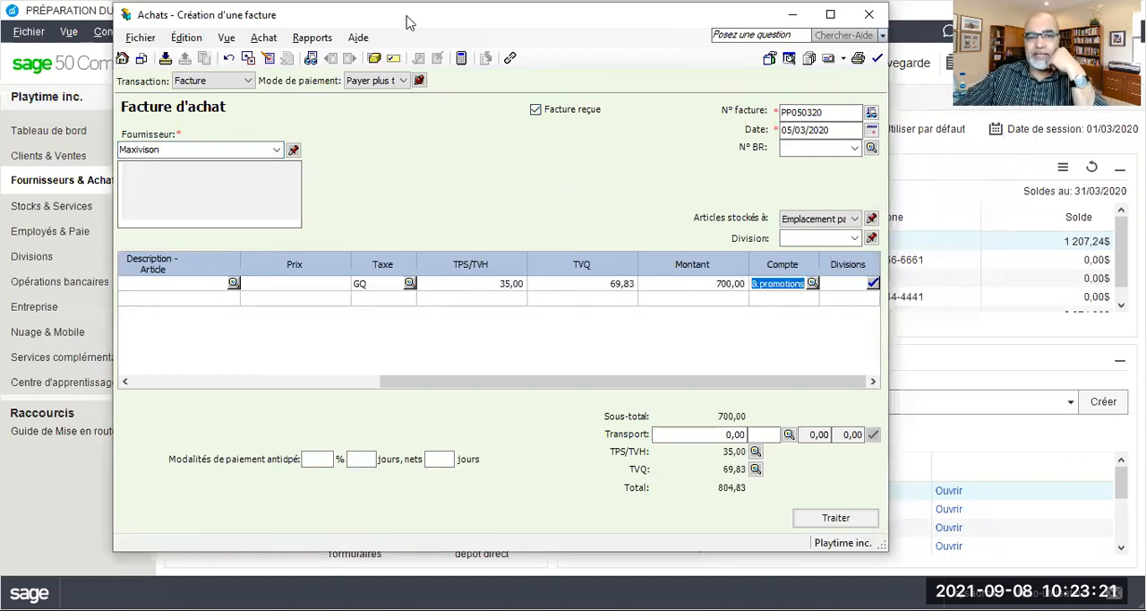
pyautogui.click(313, 40)
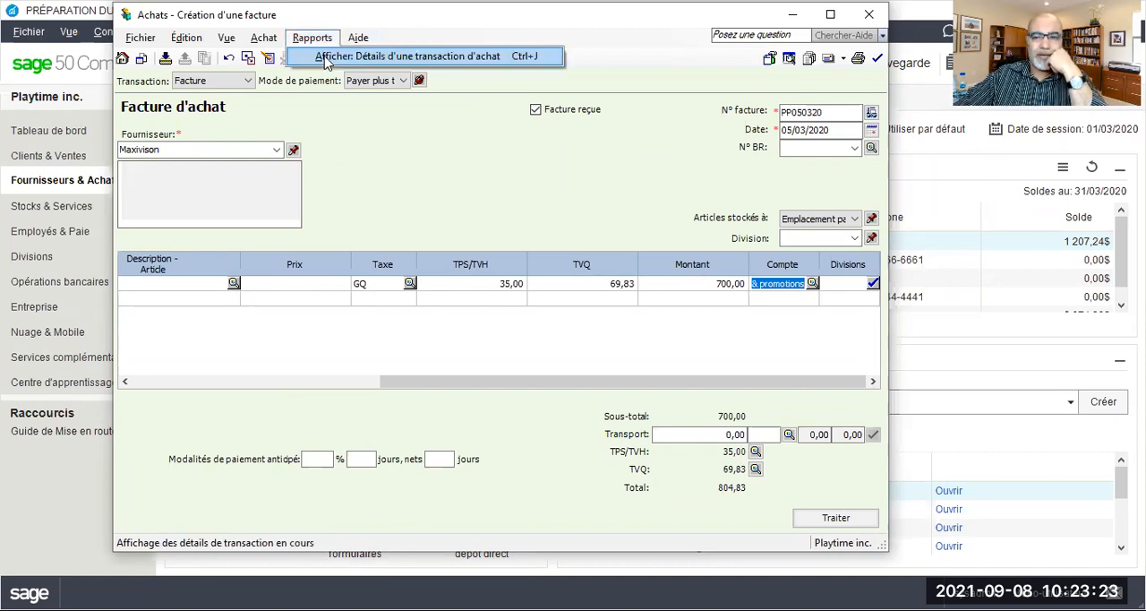
pyautogui.click(327, 59)
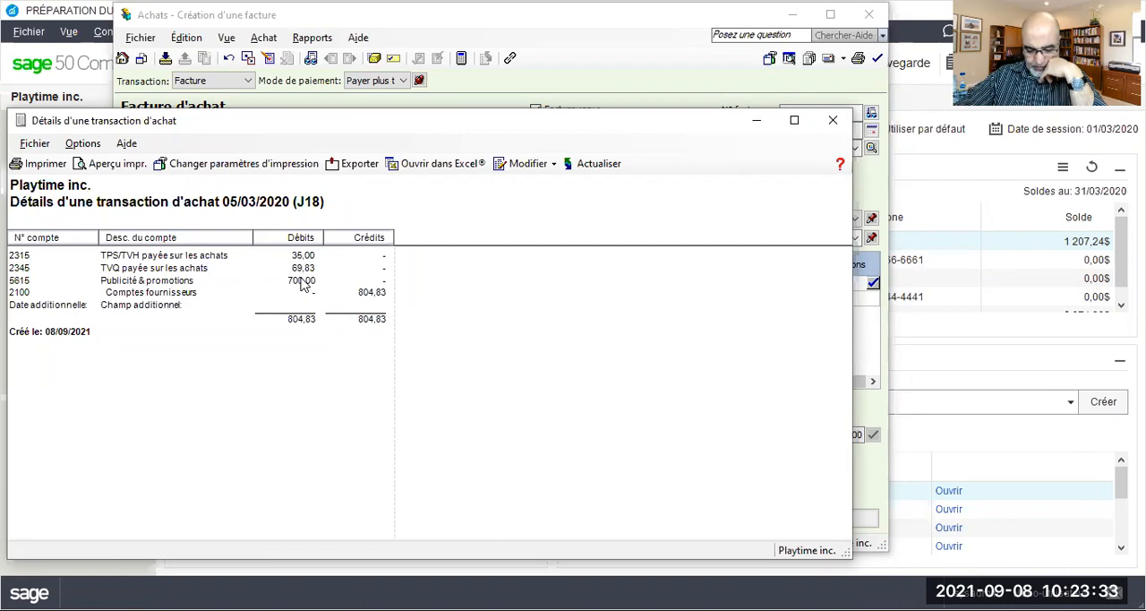
pyautogui.click(833, 123)
# Process the Maxivison purchase invoice and acknowledge the transaction confirmation
pyautogui.click(836, 518)
pyautogui.click(570, 334)
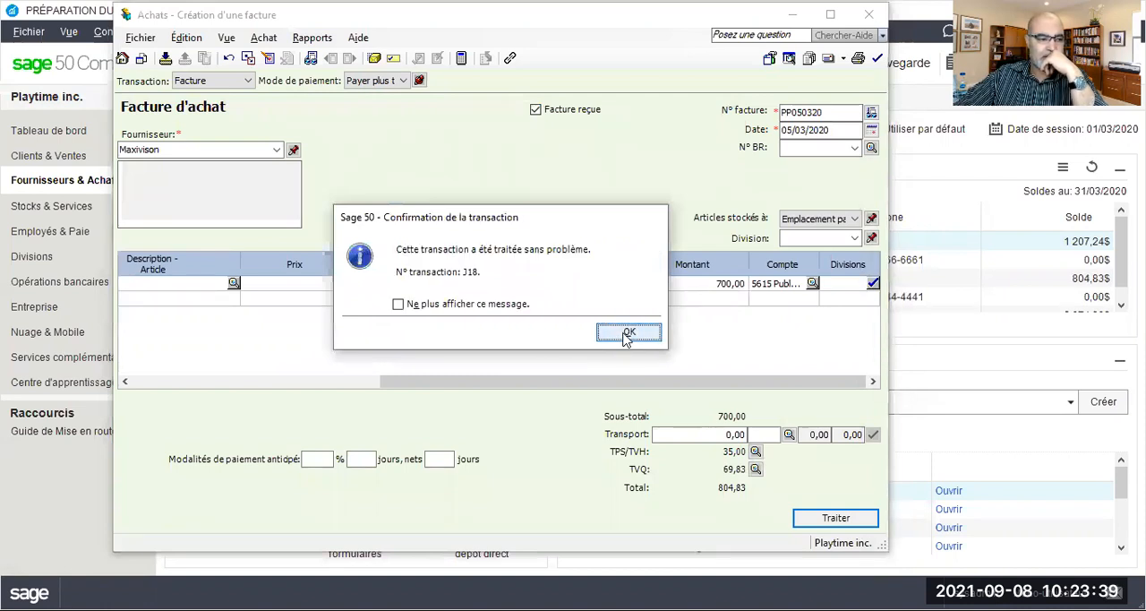
pyautogui.click(628, 334)
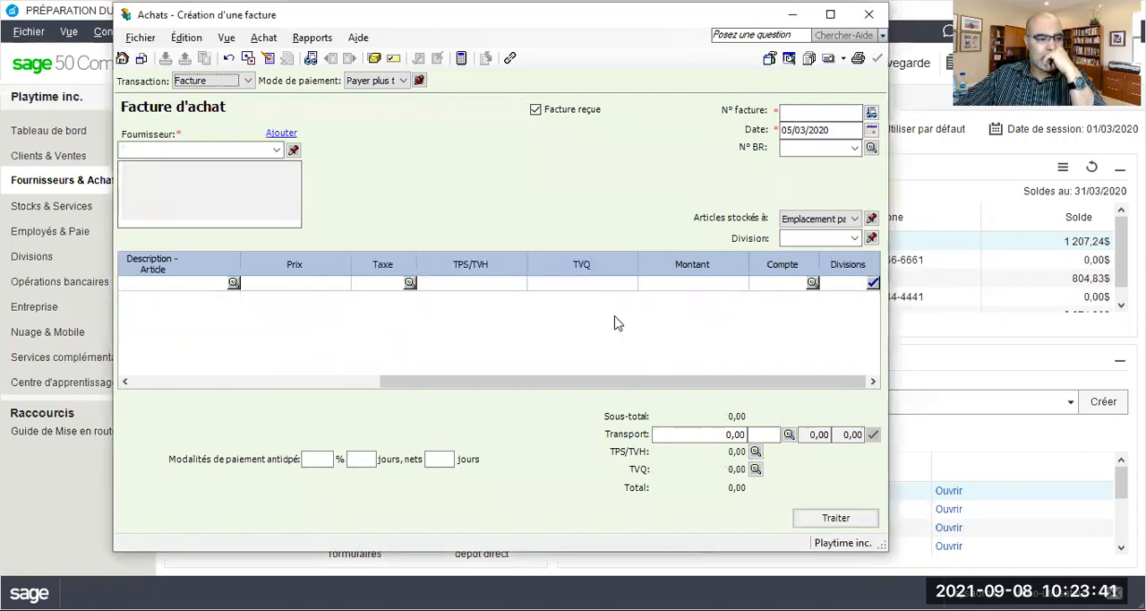
# Start entering the supplier on the new blank purchase invoice
pyautogui.click(245, 149)
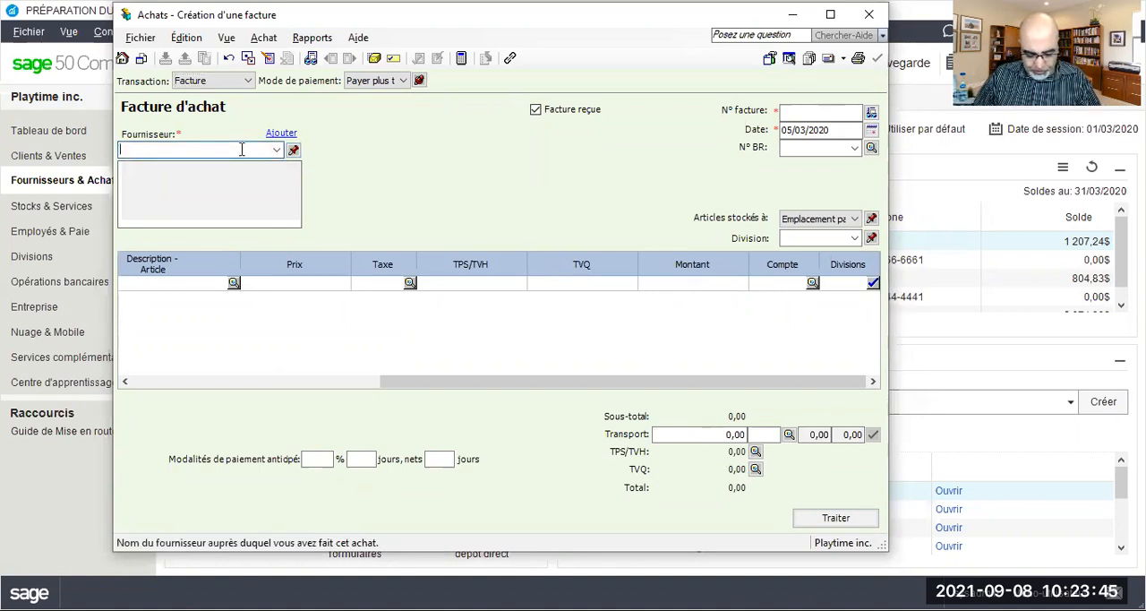
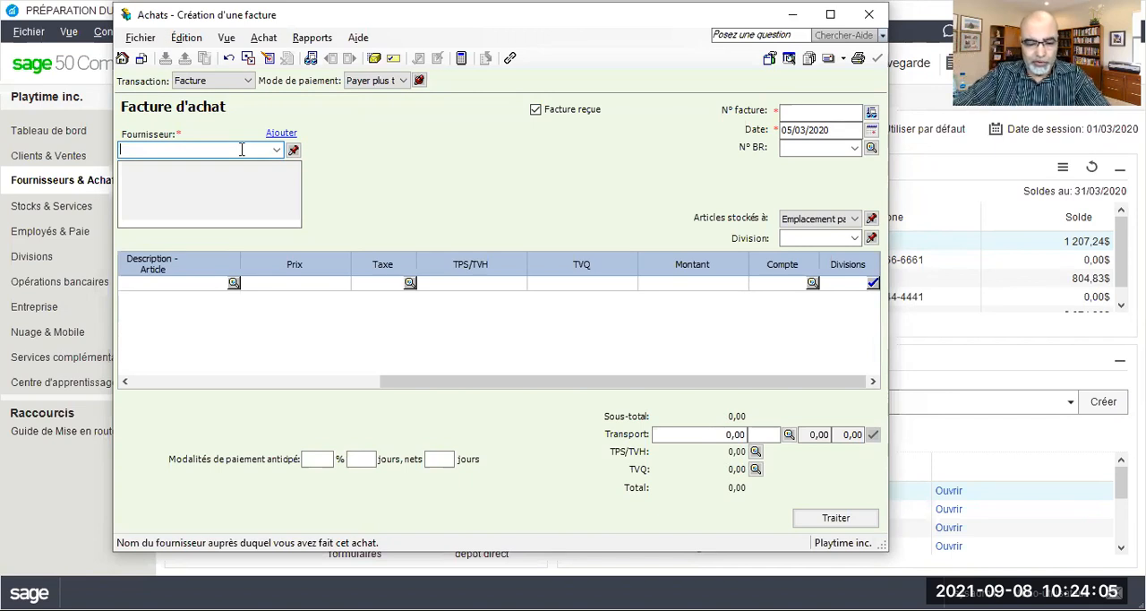
# Enter Poste Canada as the invoice's supplier and add it to the supplier list by quick add (Ajout rapide)
pyautogui.write('Co')
pyautogui.press('BackSpace')
pyautogui.press('BackSpace')
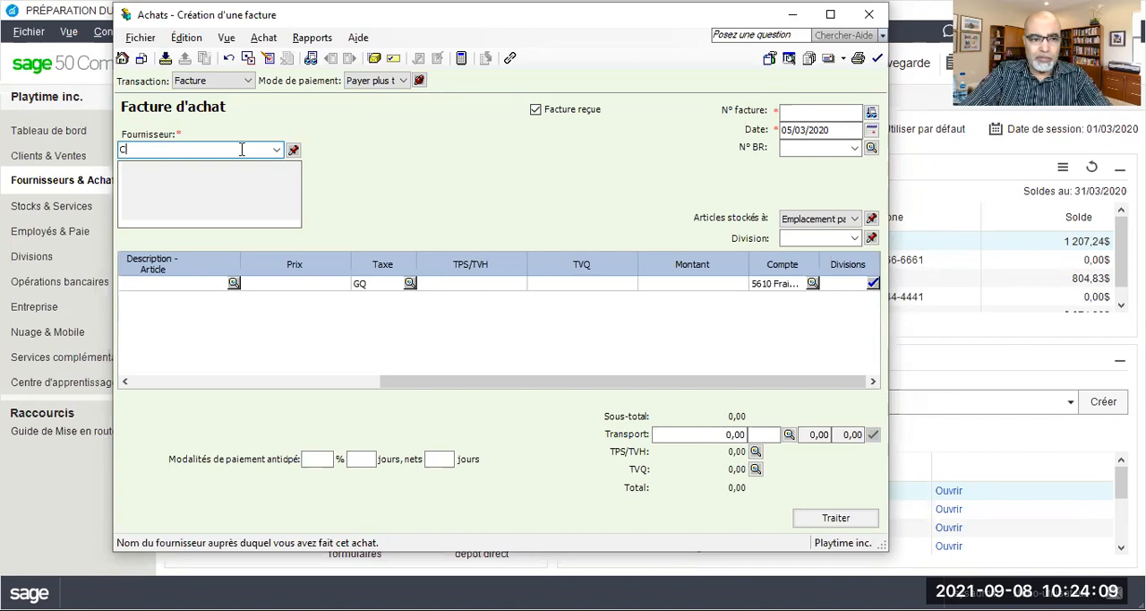
pyautogui.write('Poste Canada')
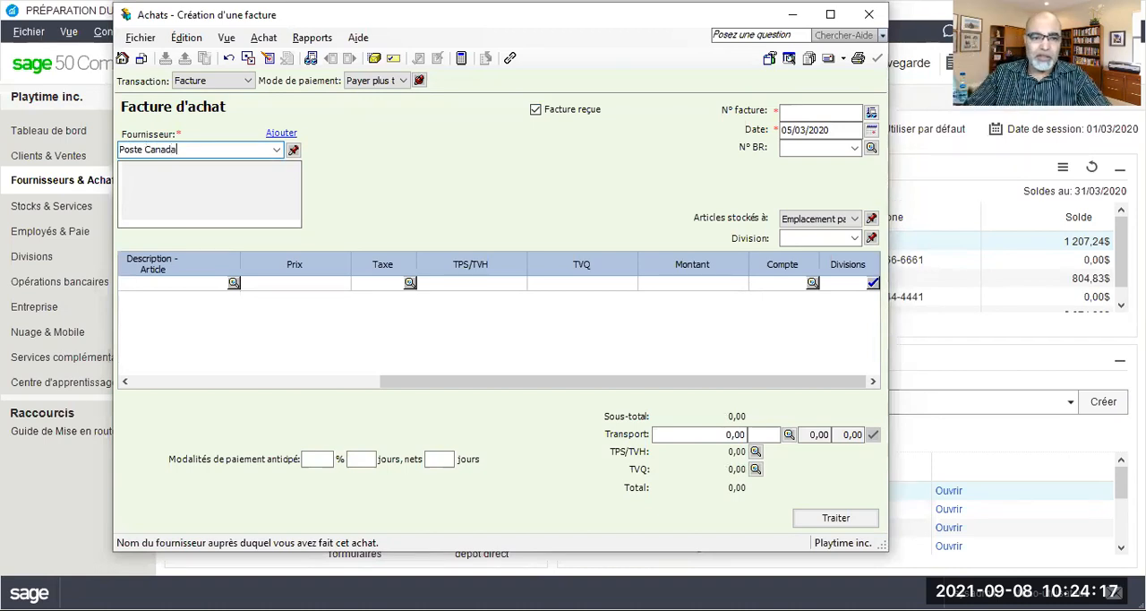
pyautogui.press('Tab')
pyautogui.click(452, 332)
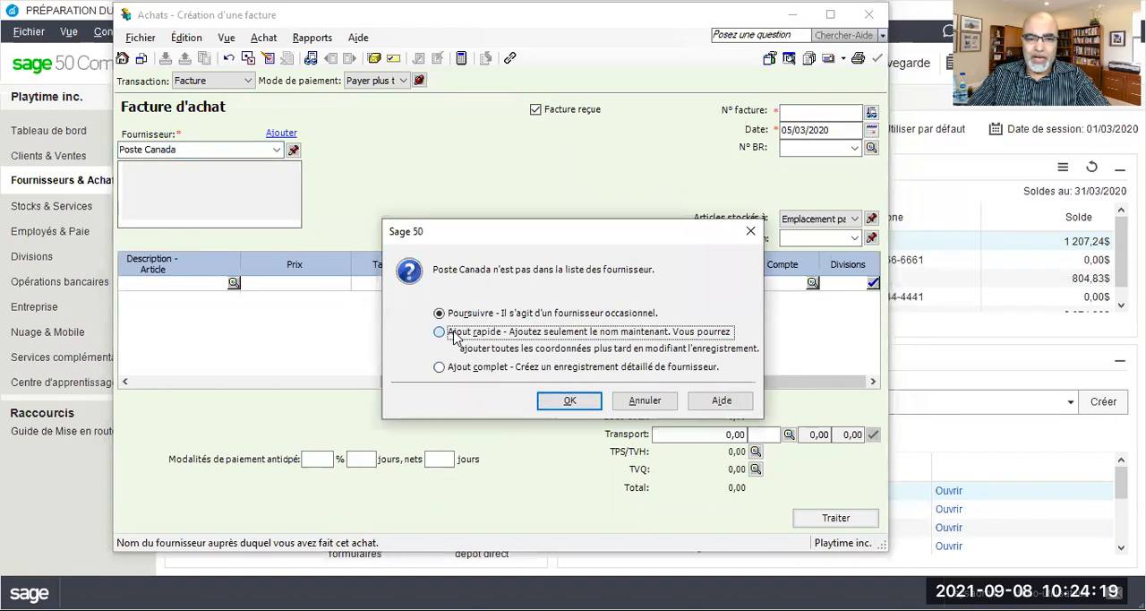
pyautogui.click(569, 400)
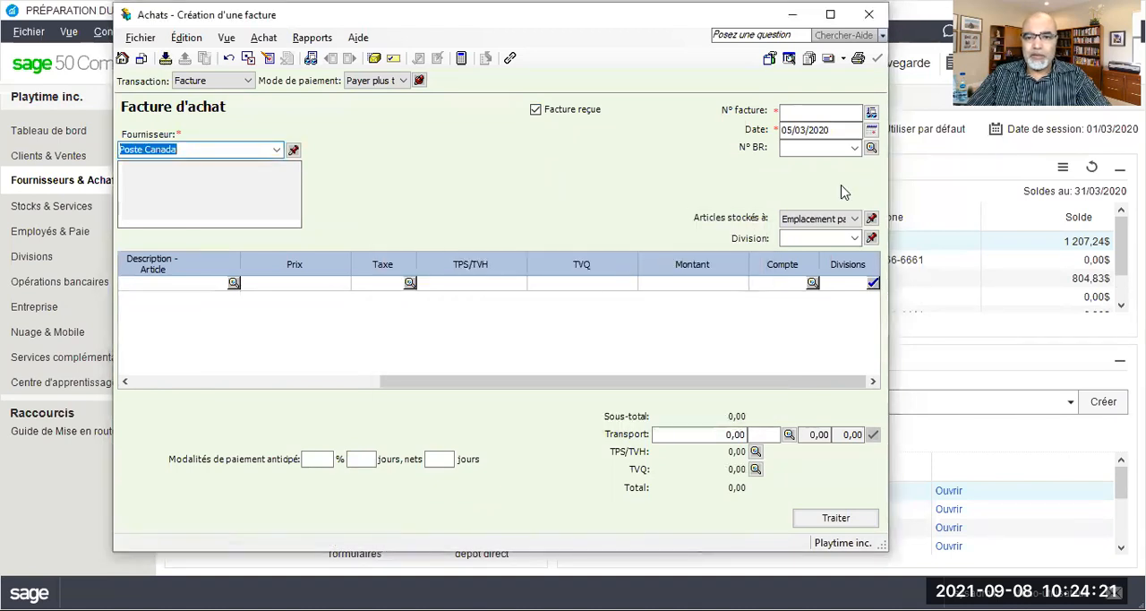
# Number the Poste Canada invoice FP090320 and set its date to 09/03/2020
pyautogui.click(805, 112)
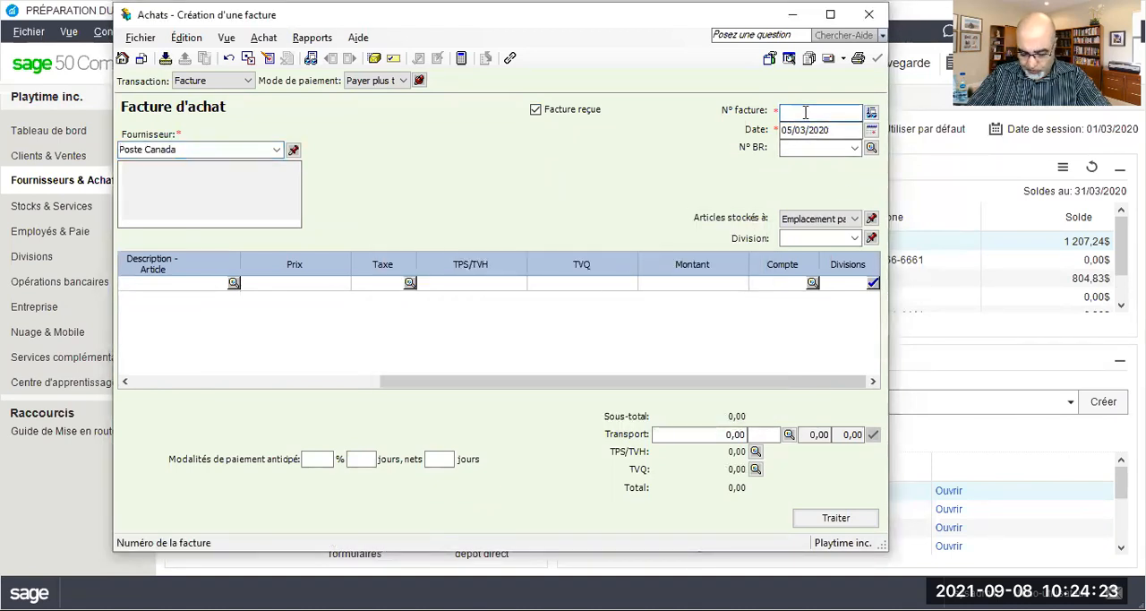
pyautogui.write('FP')
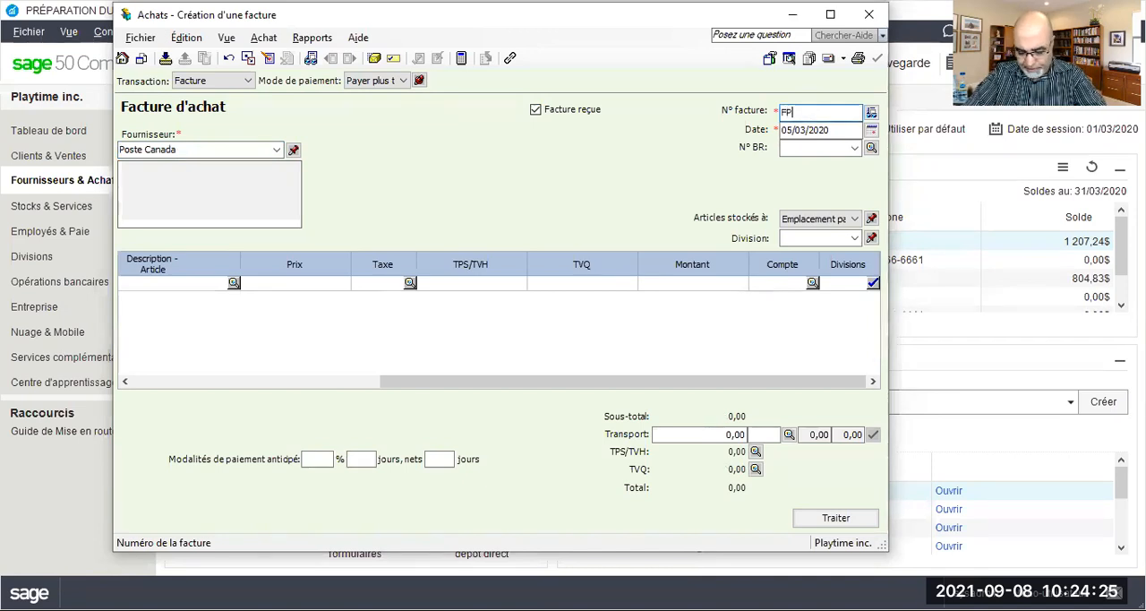
pyautogui.write('090320')
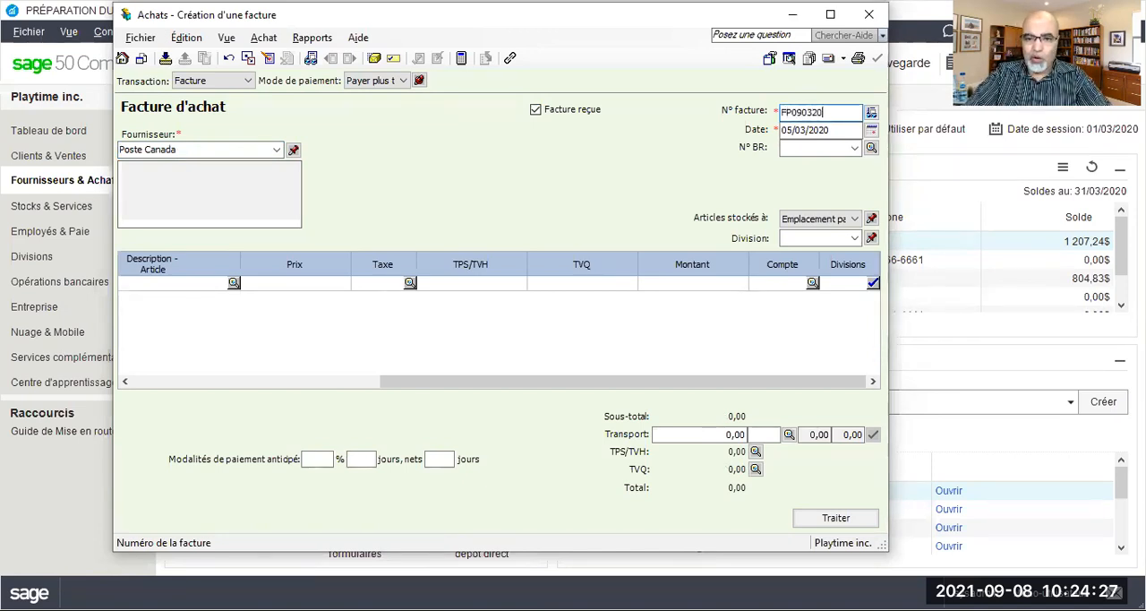
pyautogui.press('Tab')
pyautogui.click(795, 131)
pyautogui.moveTo(794, 129); pyautogui.dragTo(782, 128)
pyautogui.write('09')
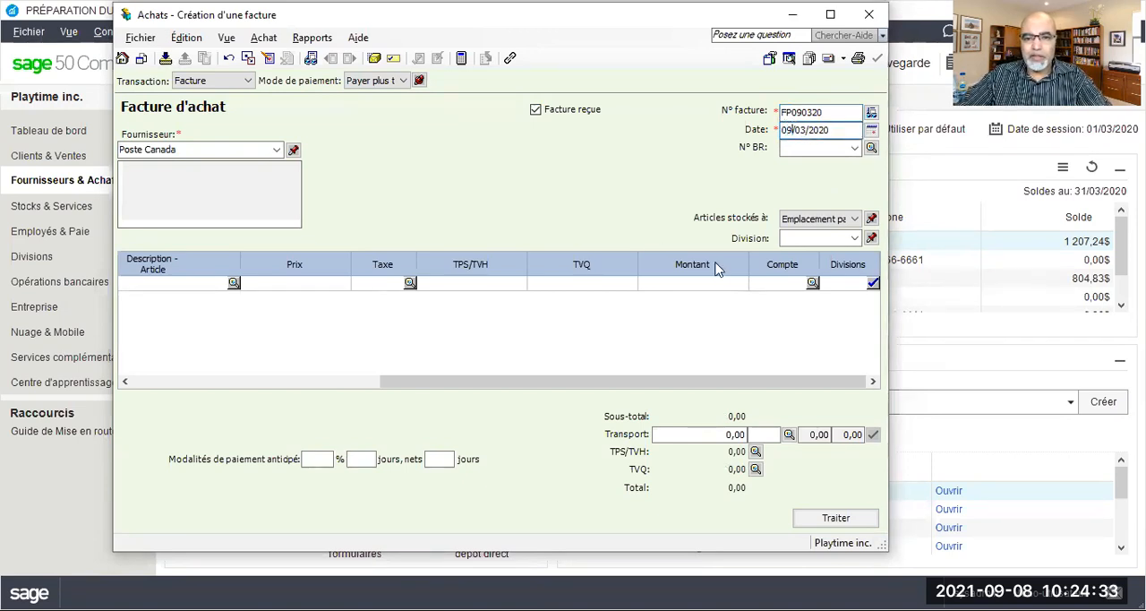
# Fill the Poste Canada invoice line with tax code GQ, an amount of 350 and account 5640
pyautogui.click(379, 283)
pyautogui.write('g')
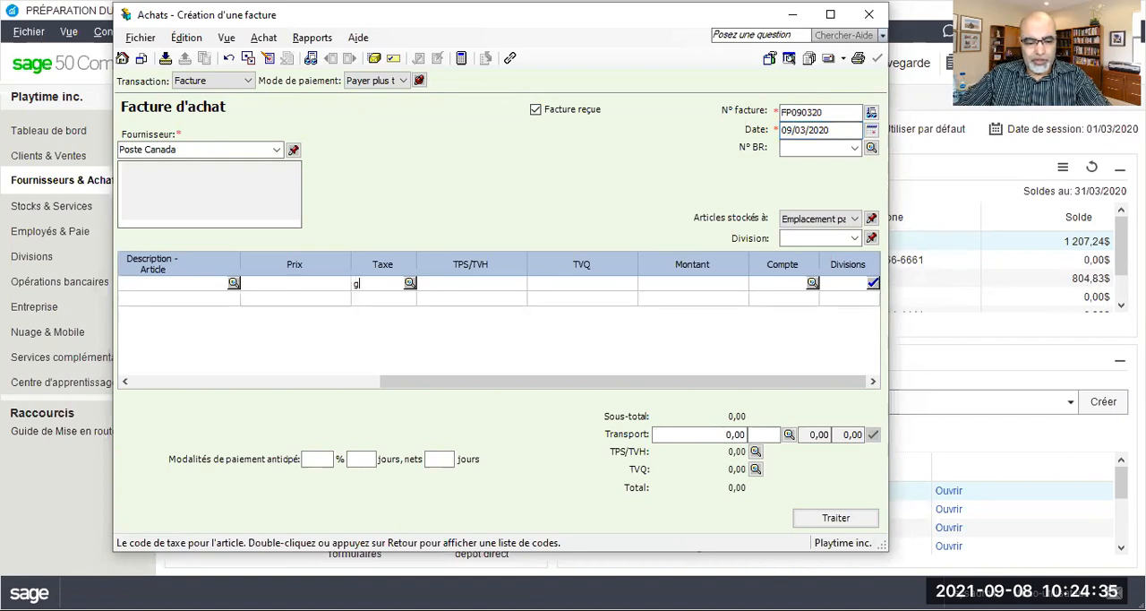
pyautogui.write('q')
pyautogui.press('Tab')
pyautogui.press('Tab')
pyautogui.press('Tab')
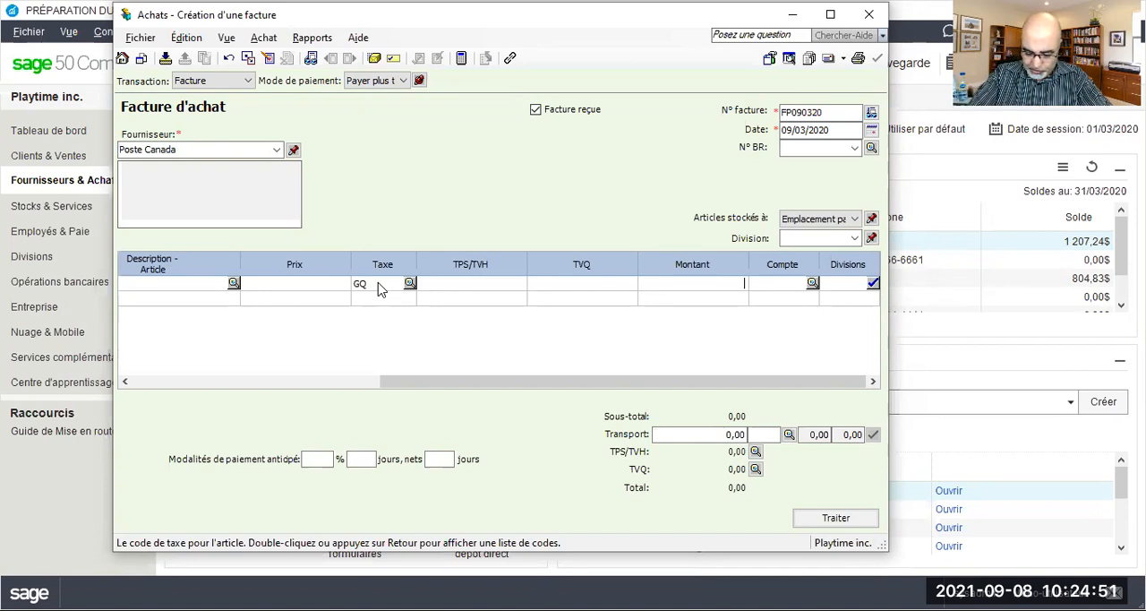
pyautogui.write('350')
pyautogui.press('Tab')
pyautogui.write('564')
pyautogui.press('Tab')
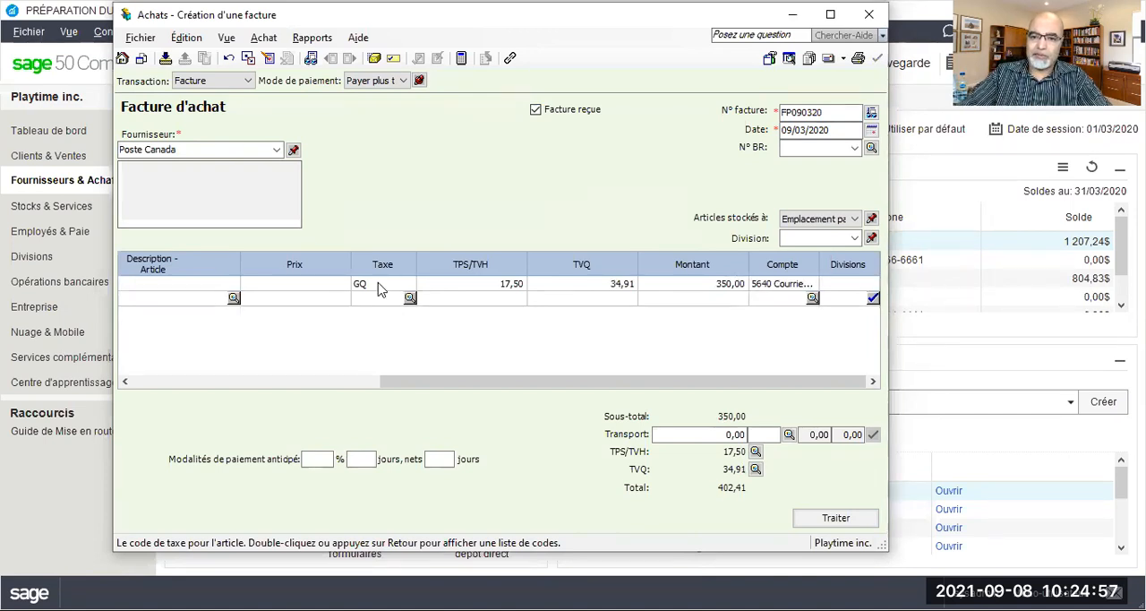
# Review the journal entry details of the Poste Canada purchase, including the debited and credited accounts
pyautogui.click(309, 39)
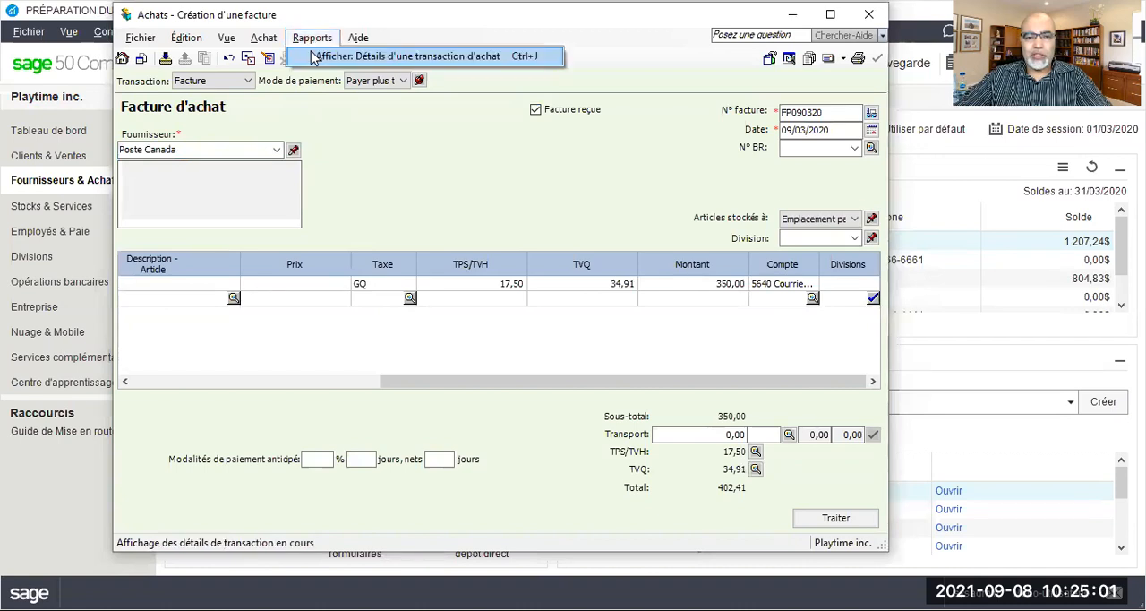
pyautogui.click(312, 58)
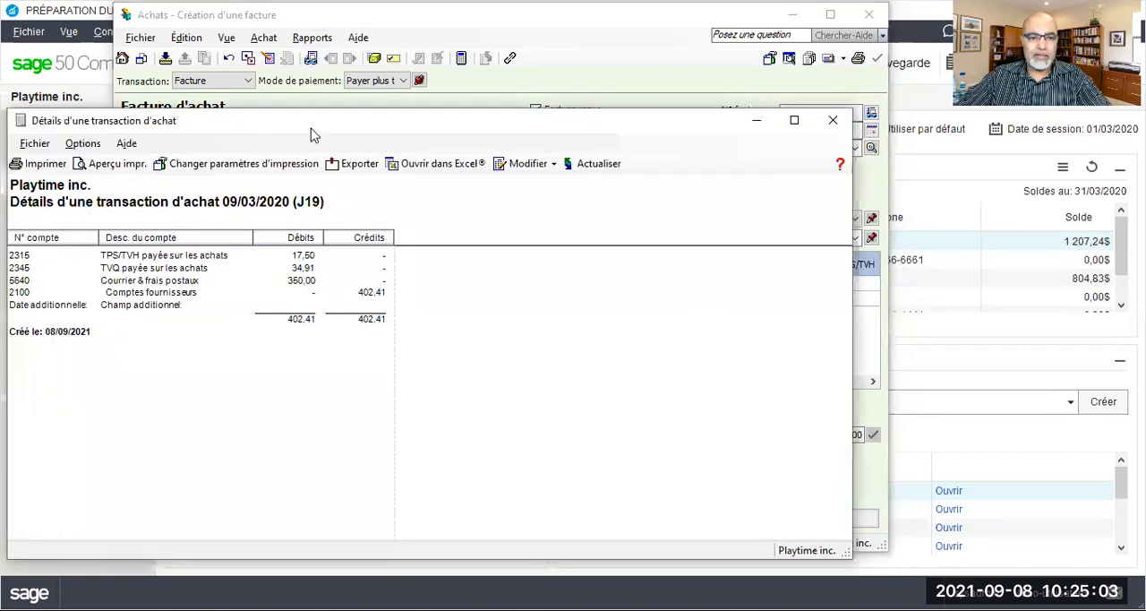
pyautogui.moveTo(319, 129); pyautogui.dragTo(381, 71)
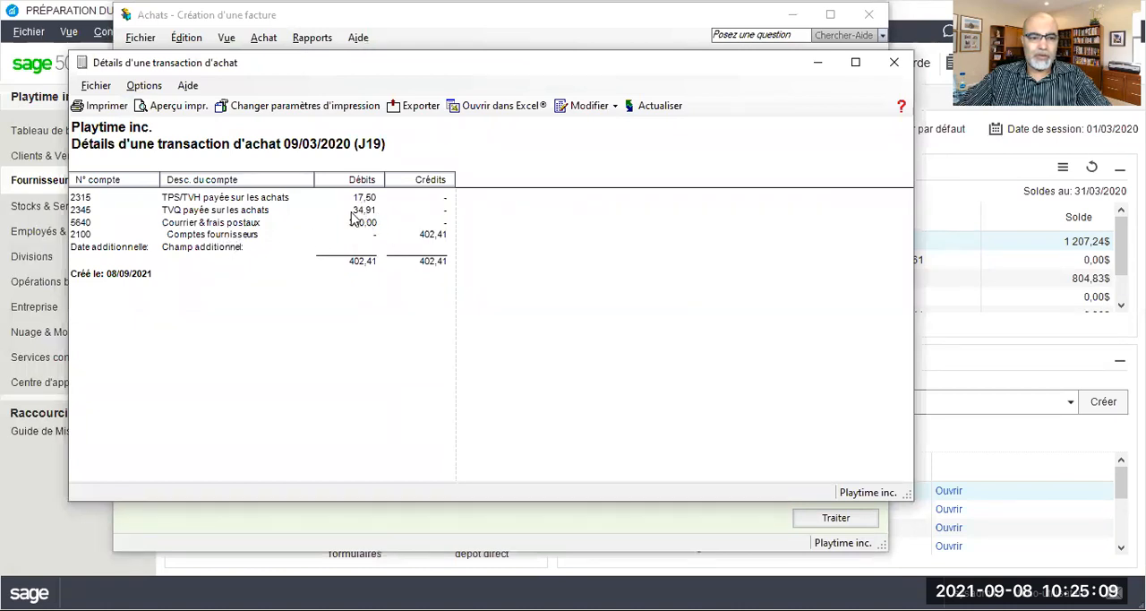
pyautogui.click(894, 63)
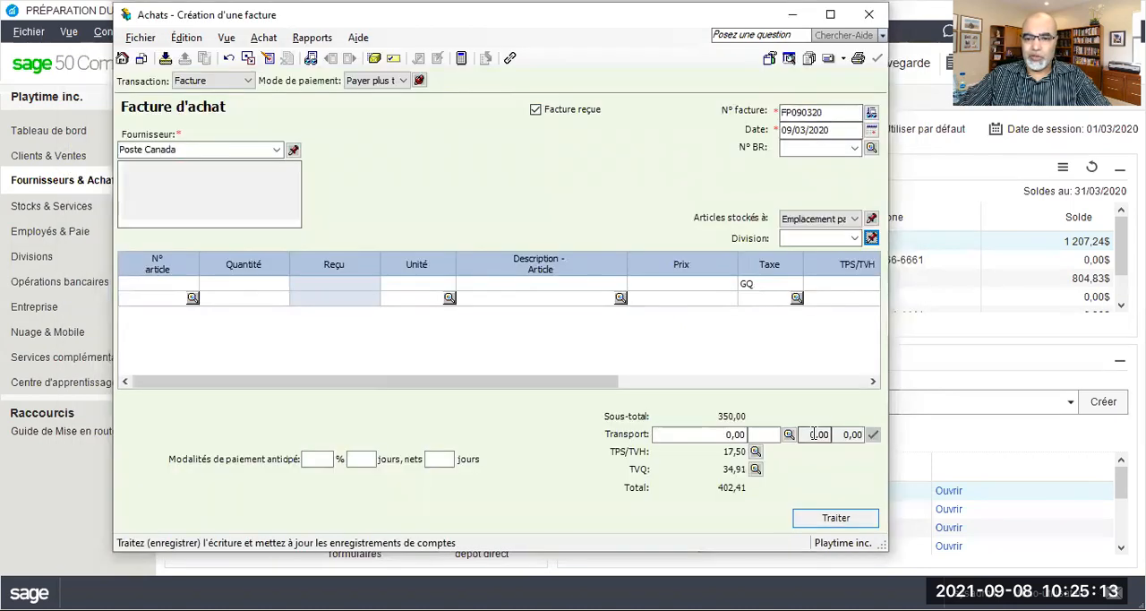
# Process the Poste Canada purchase invoice, accepting its date past the session date and acknowledging the confirmation
pyautogui.click(835, 517)
pyautogui.click(556, 333)
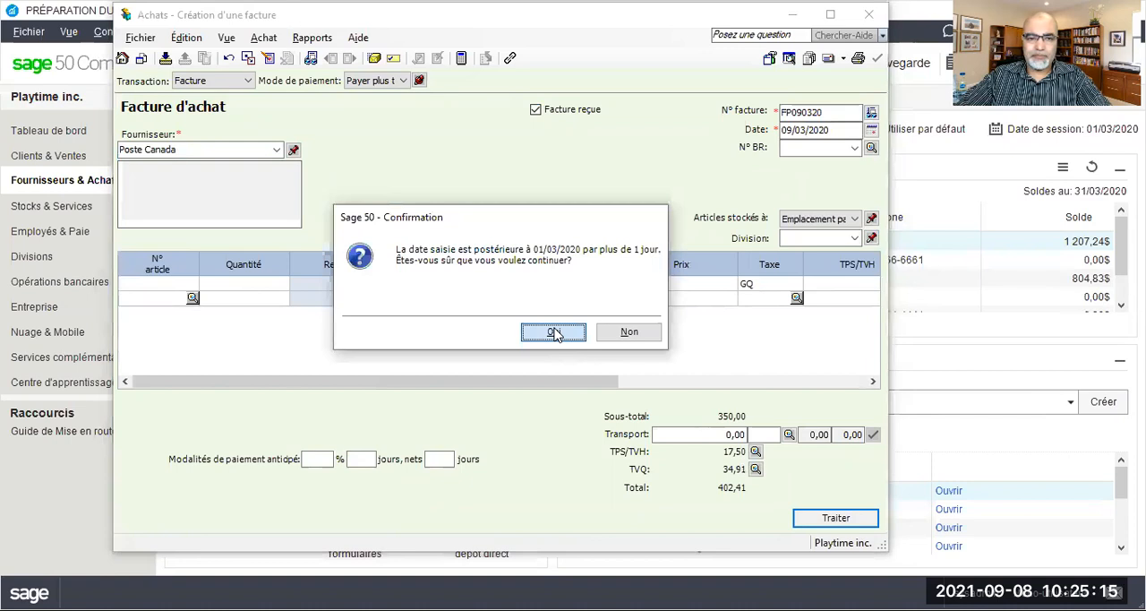
pyautogui.click(622, 334)
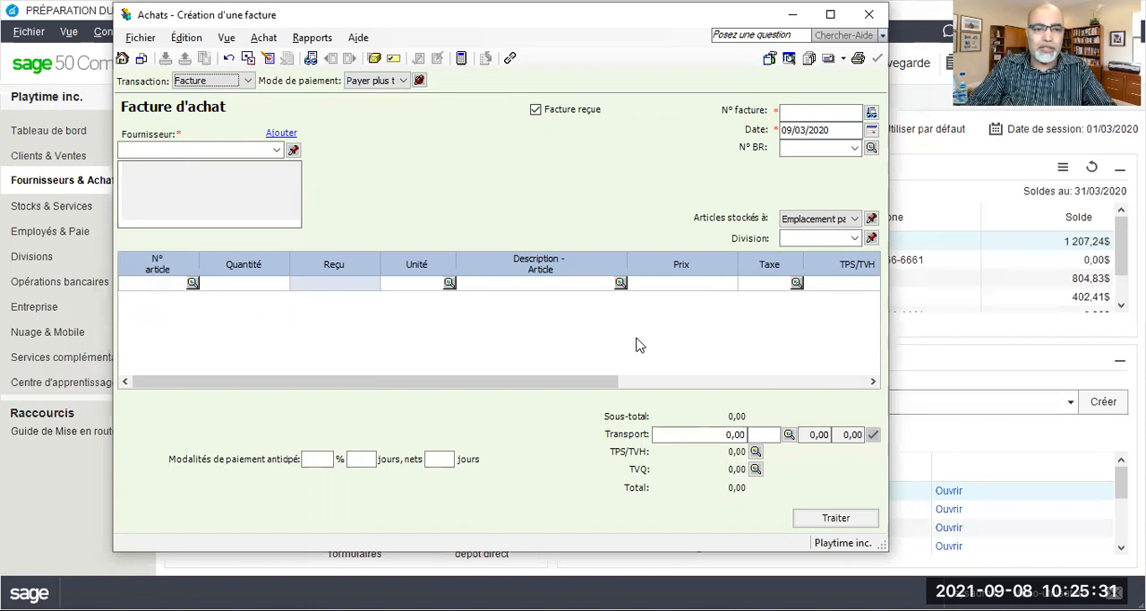
# Enter Bureau en gros as supplier on the new invoice and start a full supplier record (Ajout complet)
pyautogui.write('Bureau en gros')
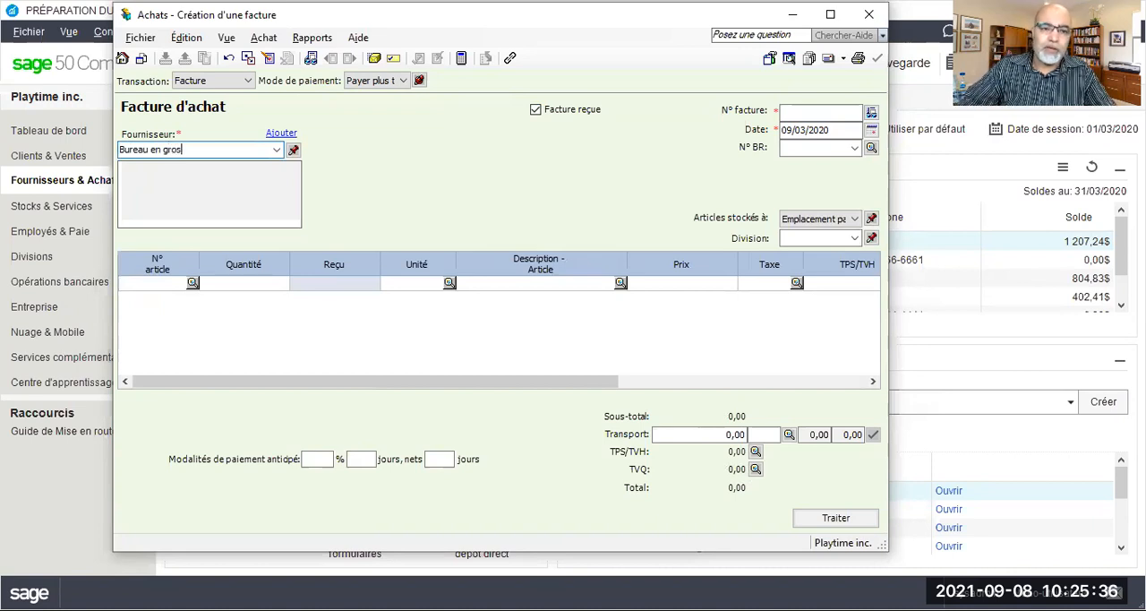
pyautogui.press('Tab')
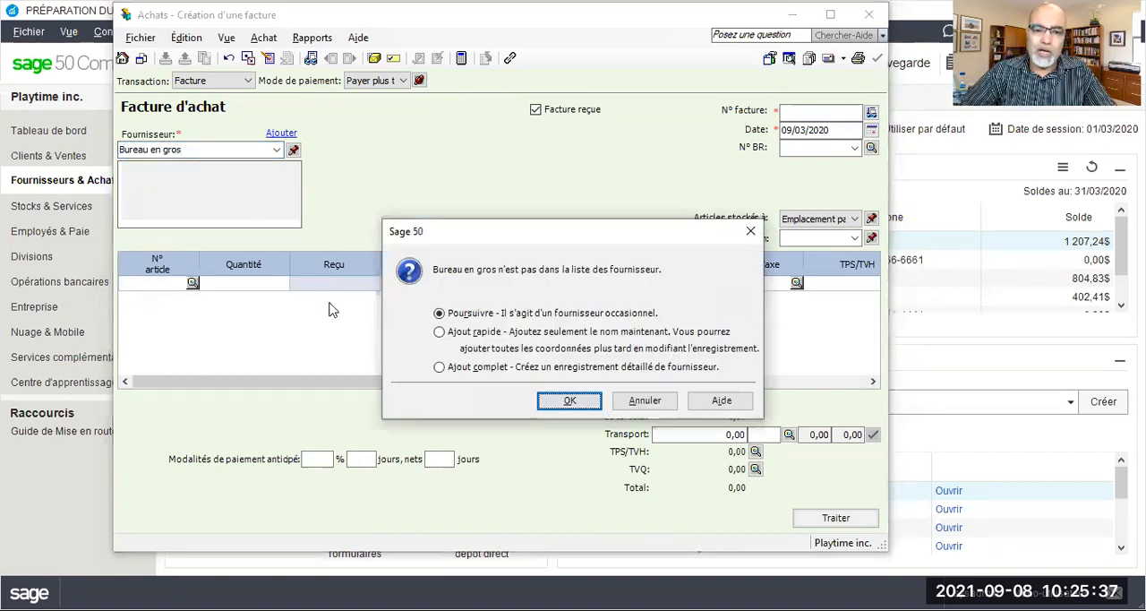
pyautogui.click(439, 366)
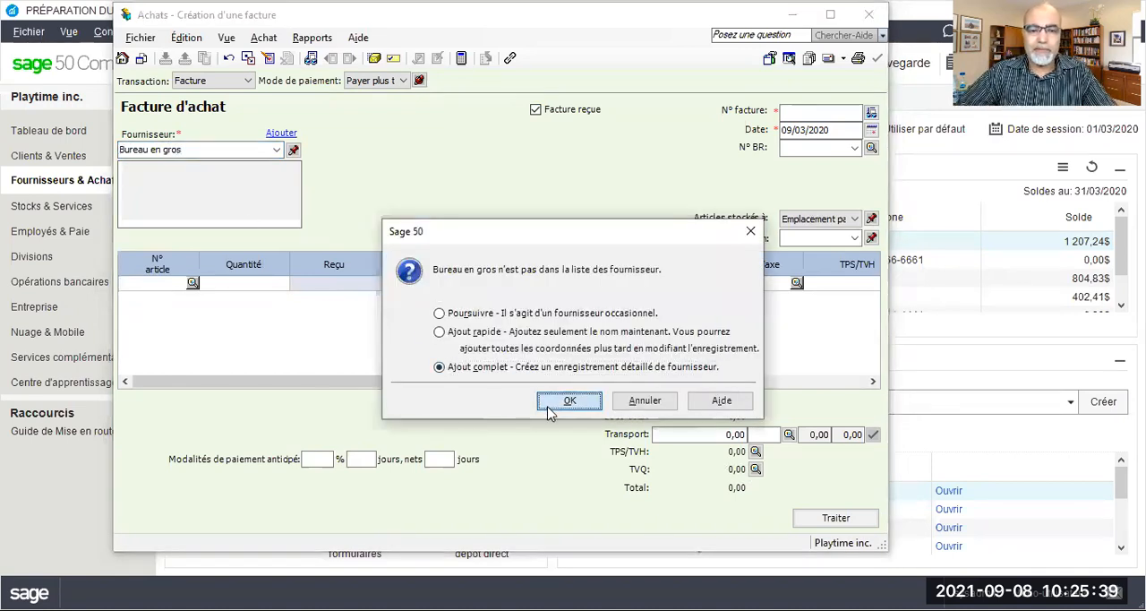
pyautogui.press('Return')
# Set the usual tax code of the Bureau en gros record to GQ - TPS 5%, TVQ 9.975%
pyautogui.click(396, 230)
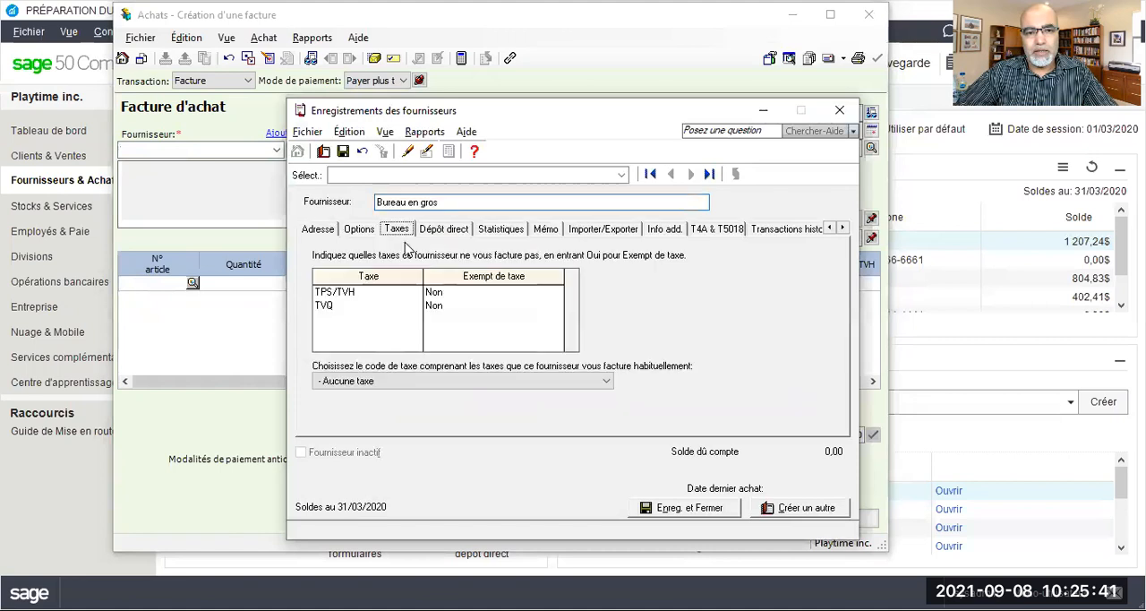
pyautogui.click(349, 381)
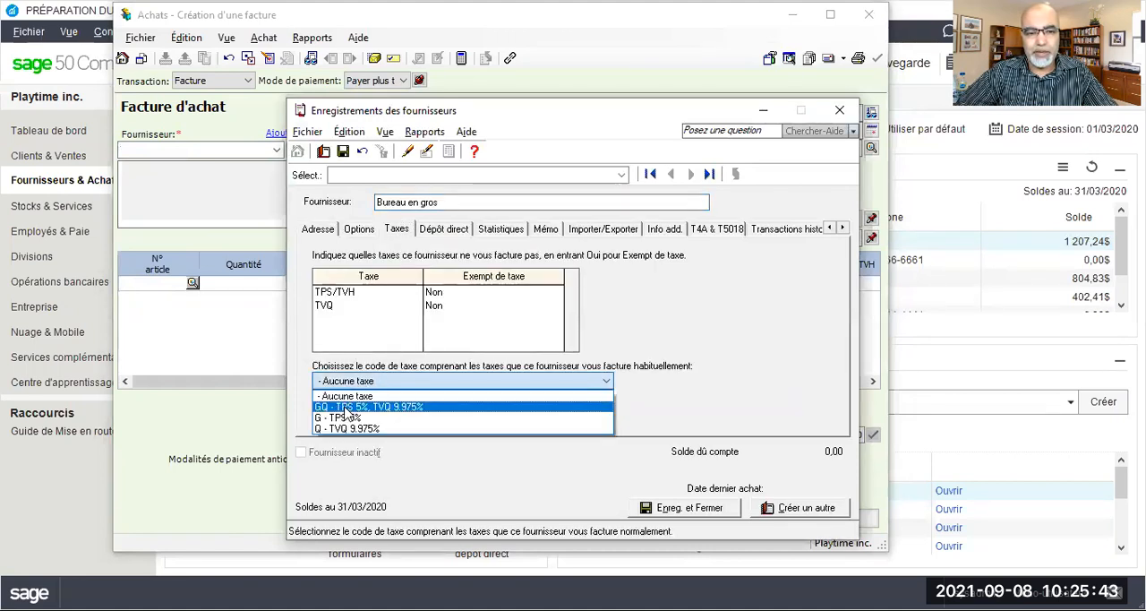
pyautogui.click(345, 408)
# Set the Bureau en gros expense account to 5700 Fournitures de bureau, and save and close the supplier record
pyautogui.click(359, 229)
pyautogui.click(437, 253)
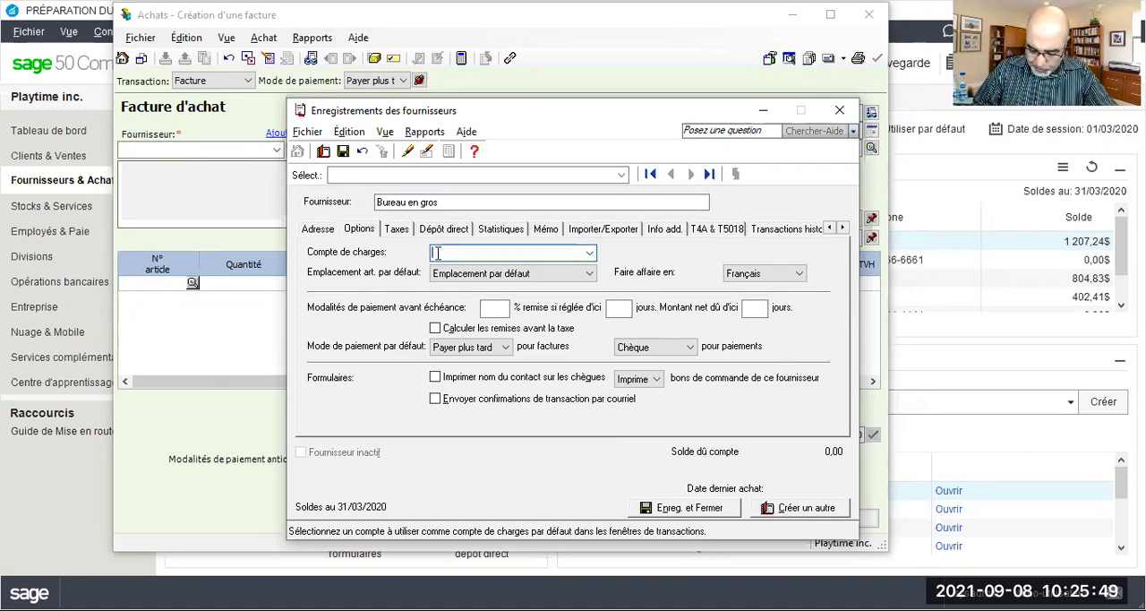
pyautogui.write('5700')
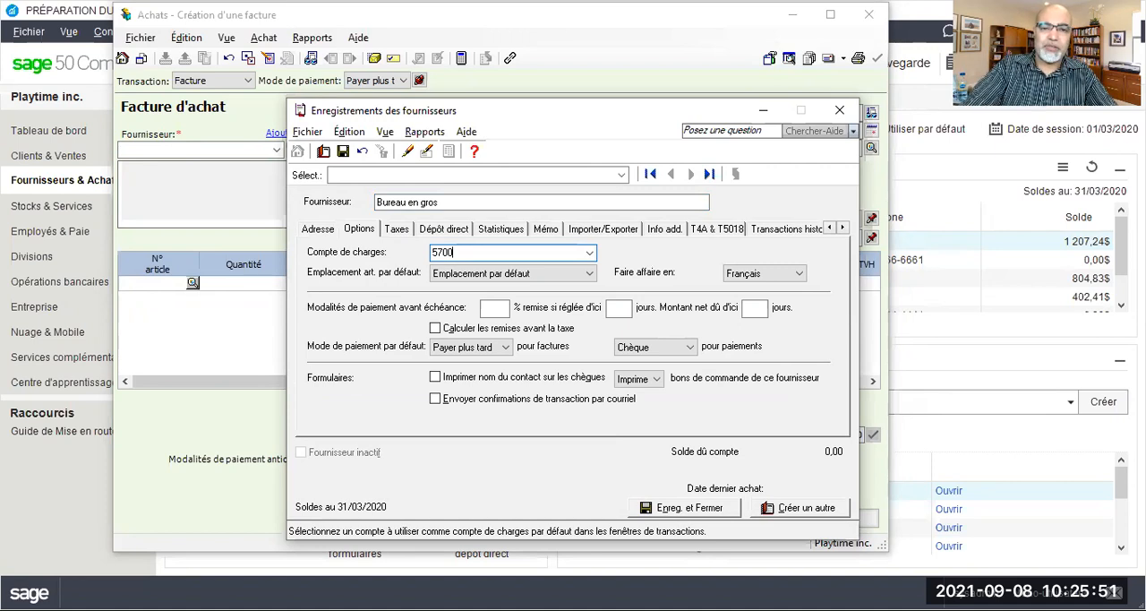
pyautogui.press('Tab')
pyautogui.click(342, 152)
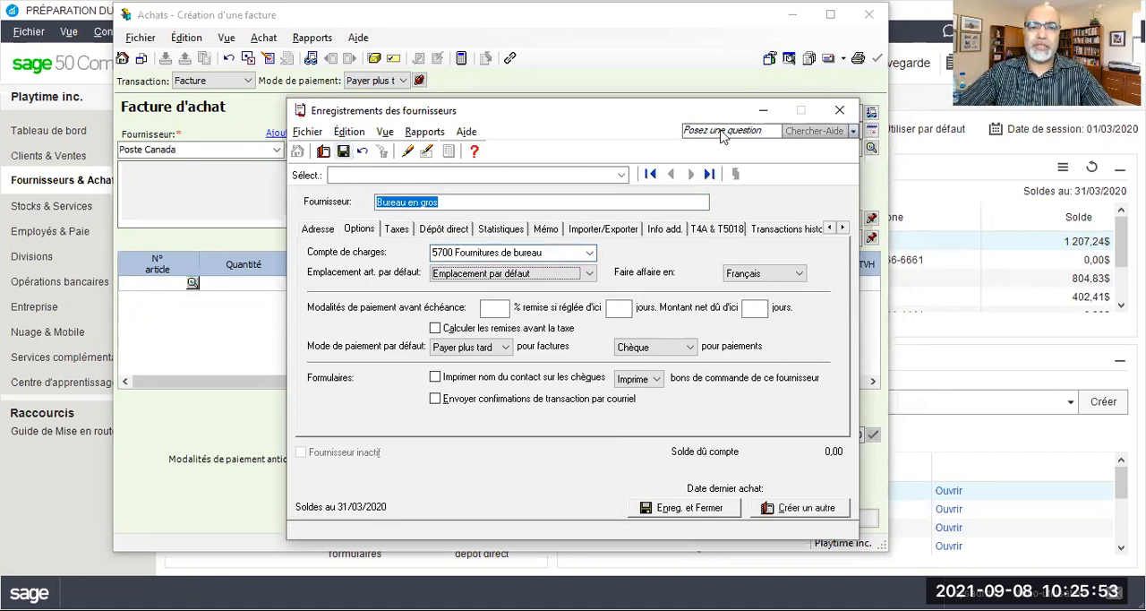
pyautogui.click(842, 114)
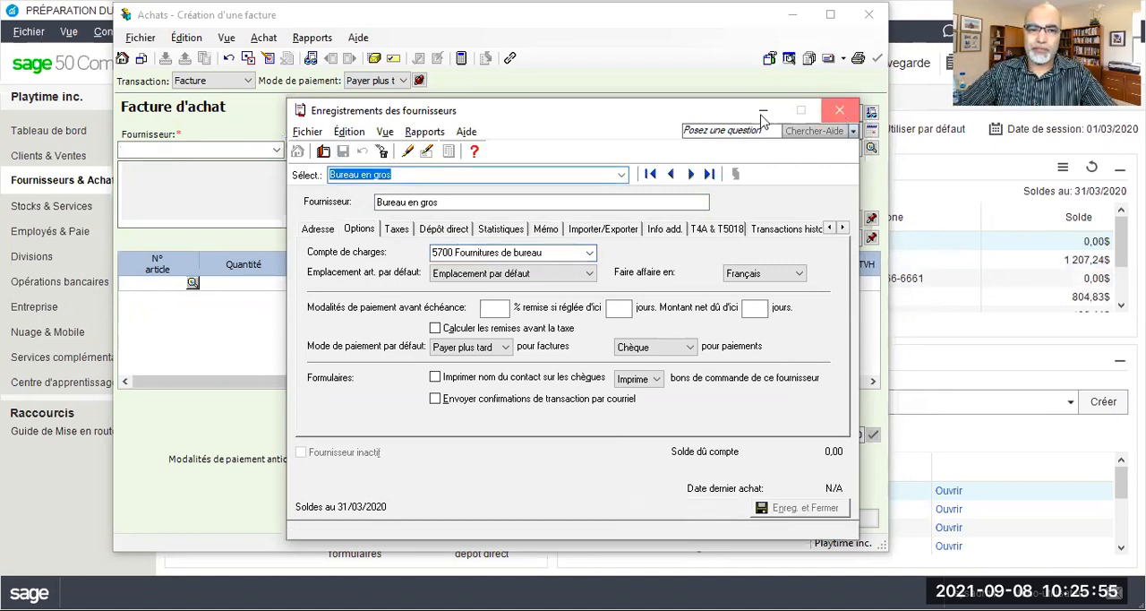
# Number the Bureau en gros invoice FB160320 and set its date to 16/03/2020
pyautogui.click(788, 112)
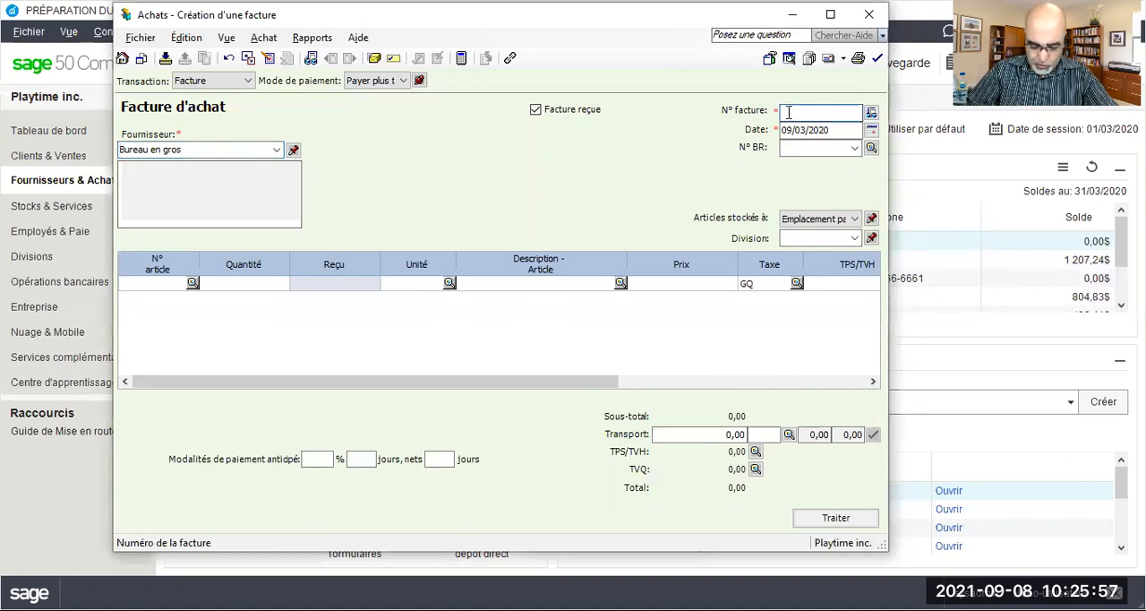
pyautogui.write('FB')
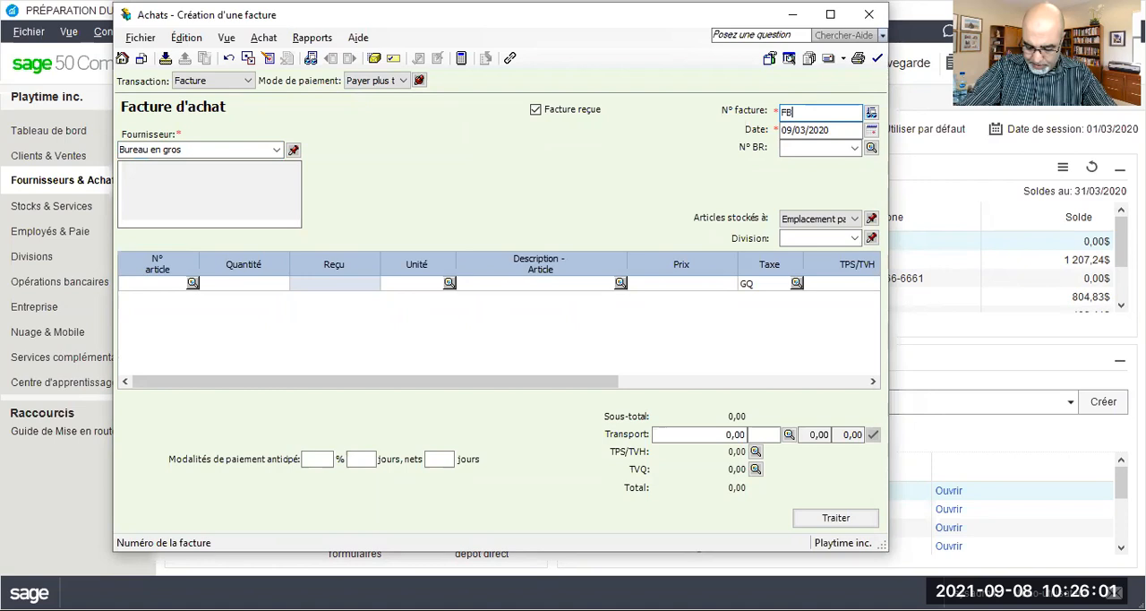
pyautogui.write('160320')
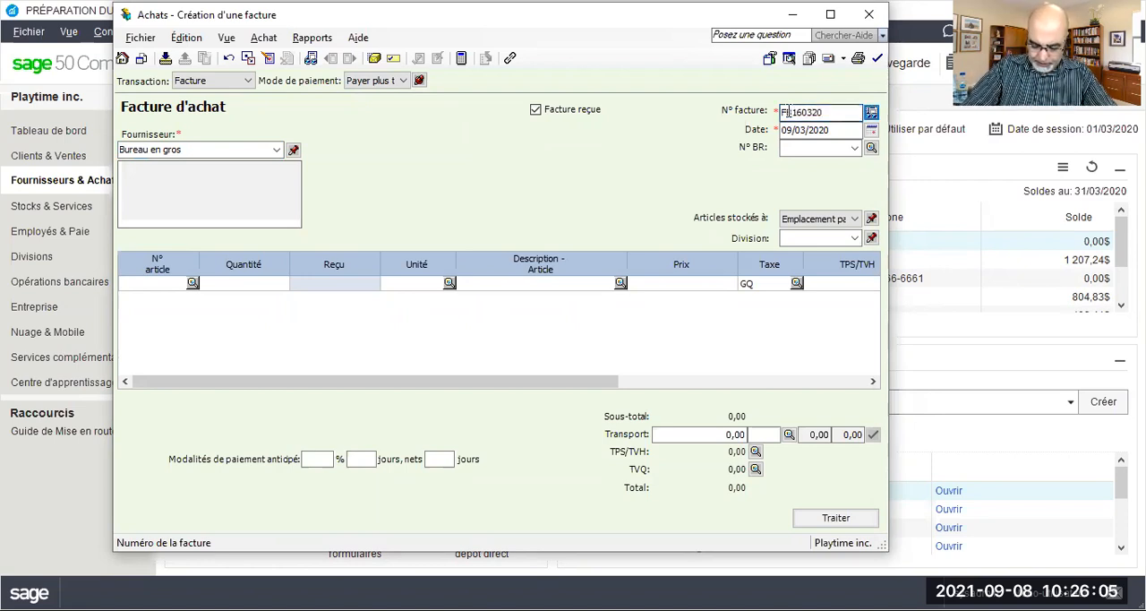
pyautogui.click(791, 129)
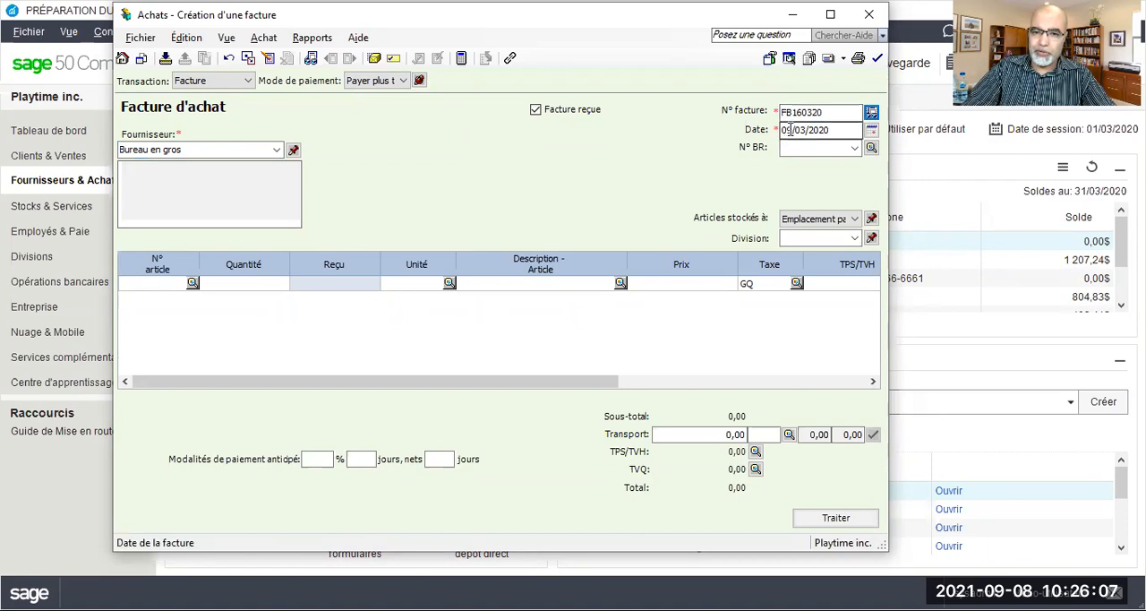
pyautogui.doubleClick(791, 129)
pyautogui.write('16')
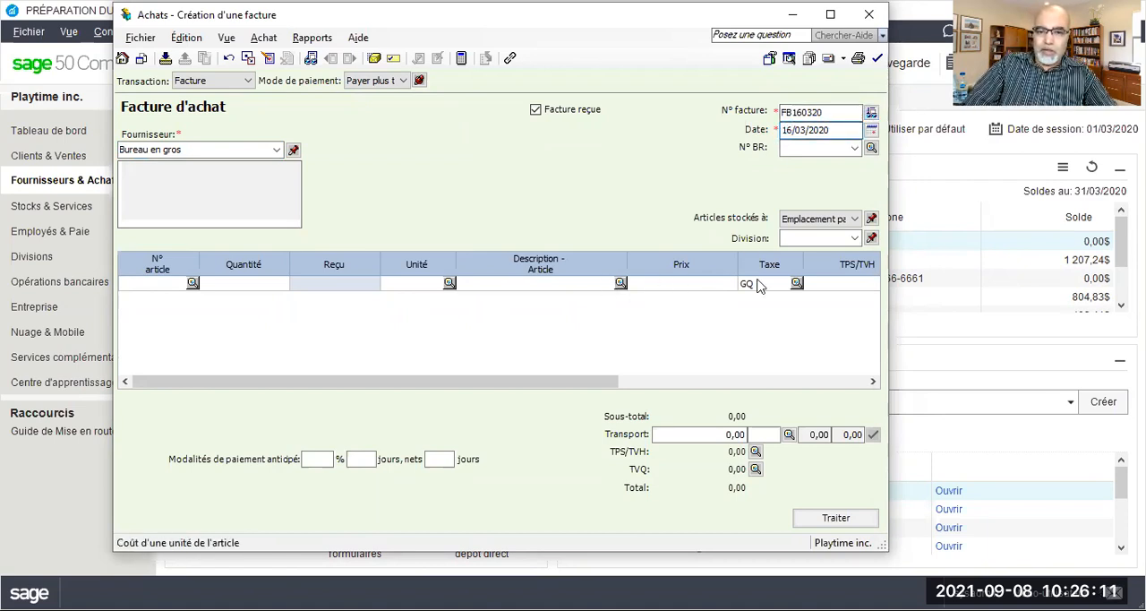
# Enter an amount of 12202 on the Bureau en gros invoice line, keeping tax code GQ and account 5700
pyautogui.click(842, 385)
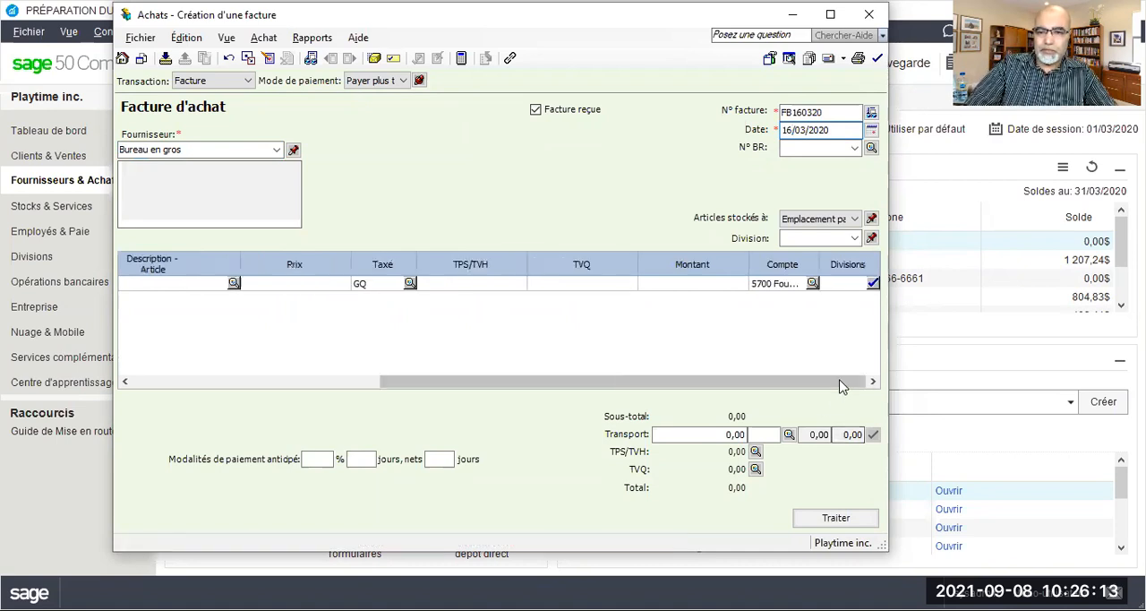
pyautogui.click(713, 287)
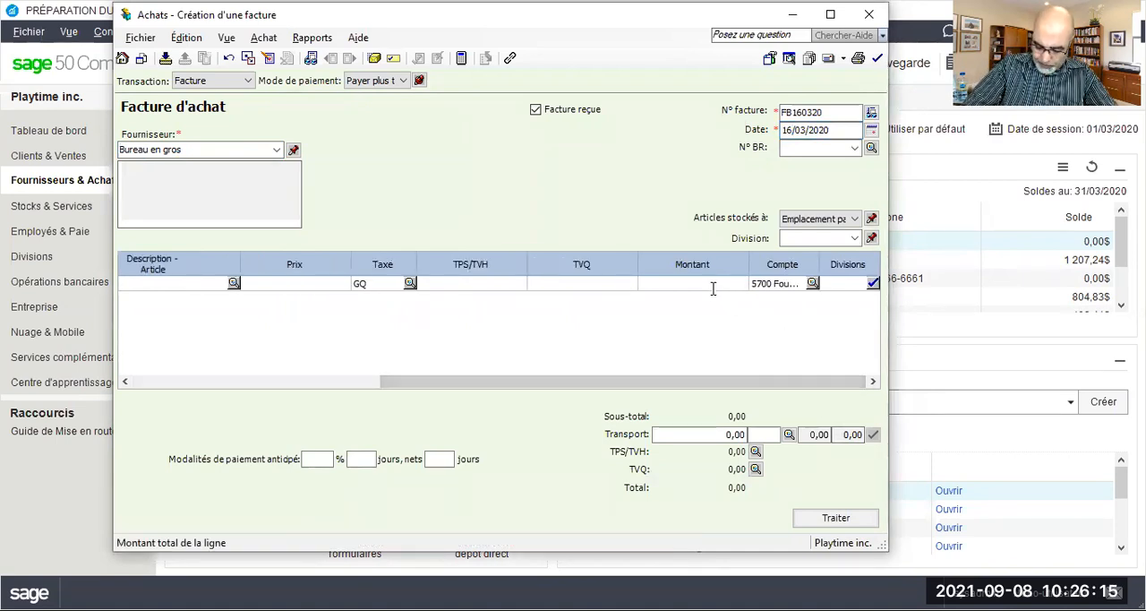
pyautogui.write('12202')
pyautogui.press('Tab')
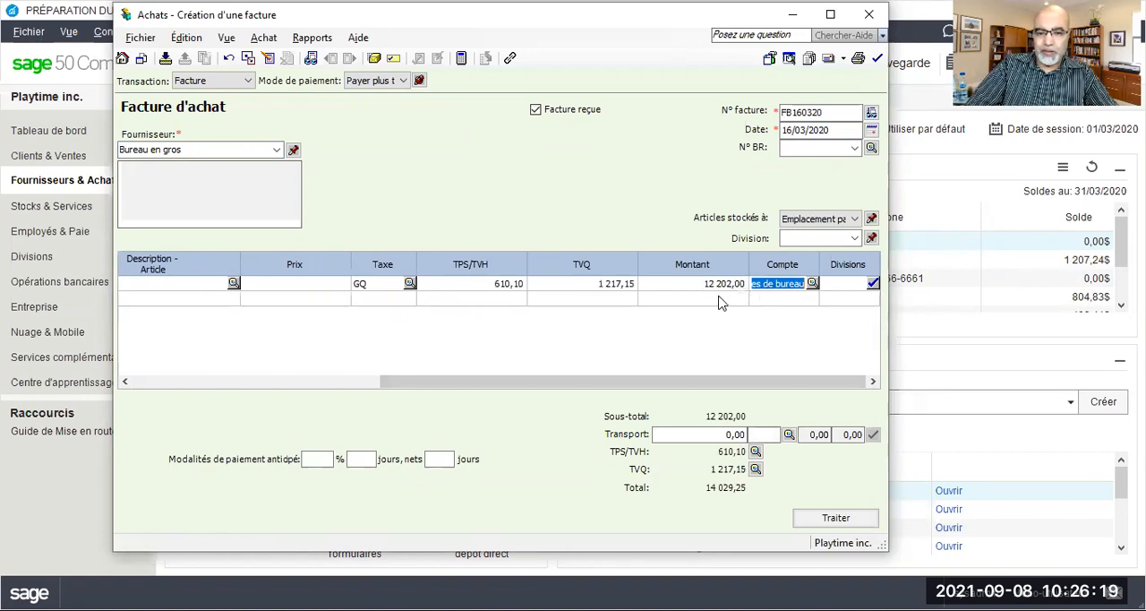
pyautogui.click(584, 537)
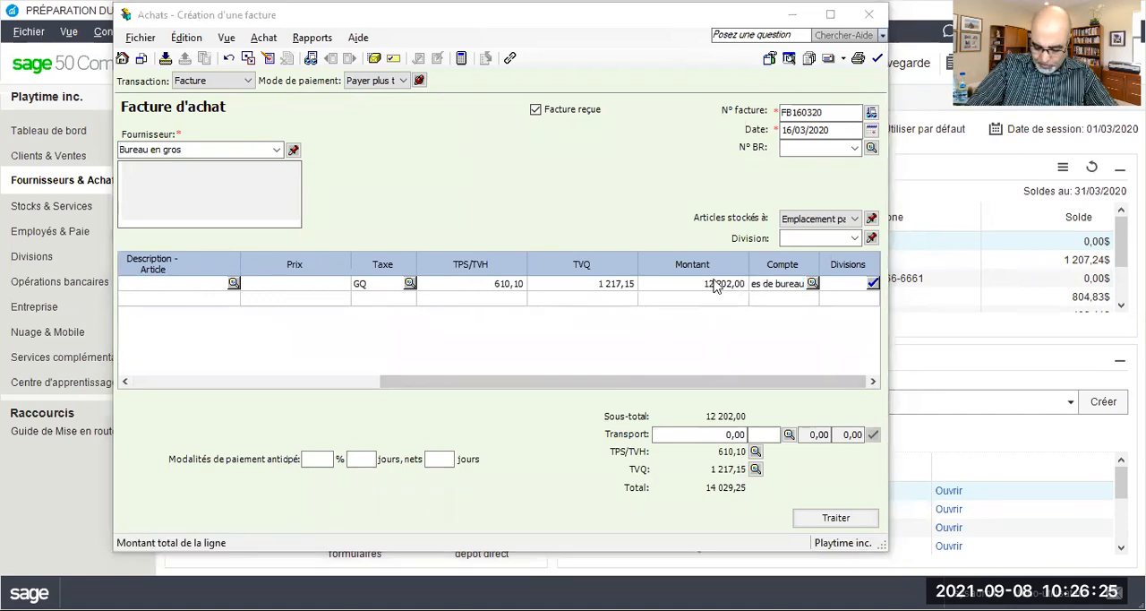
# Correct the amount on the Bureau en gros invoice line to 1220
pyautogui.click(715, 285)
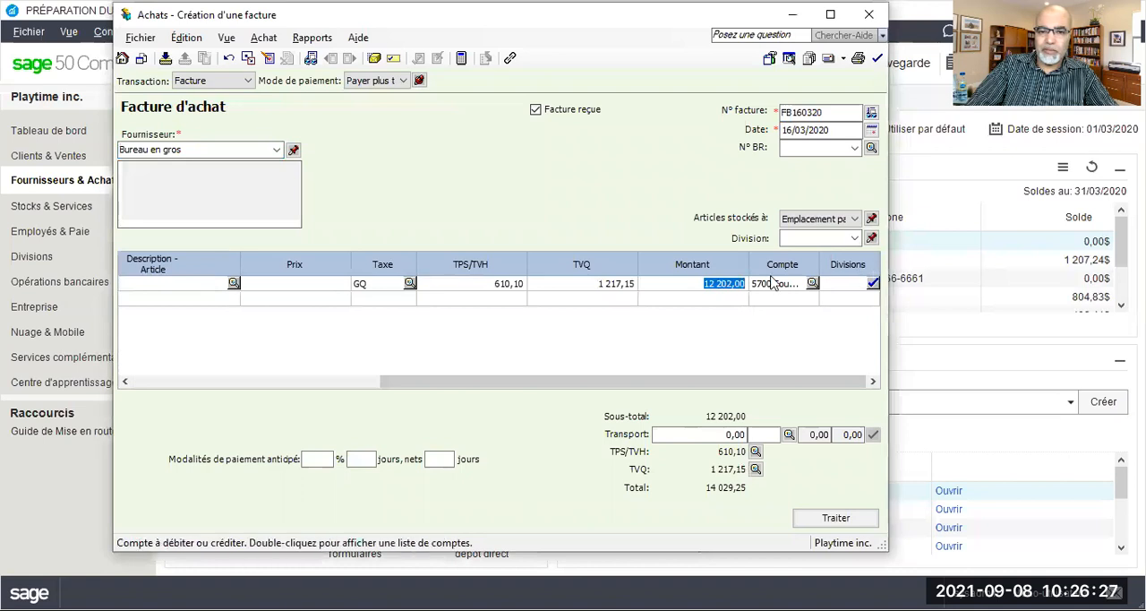
pyautogui.write('1220')
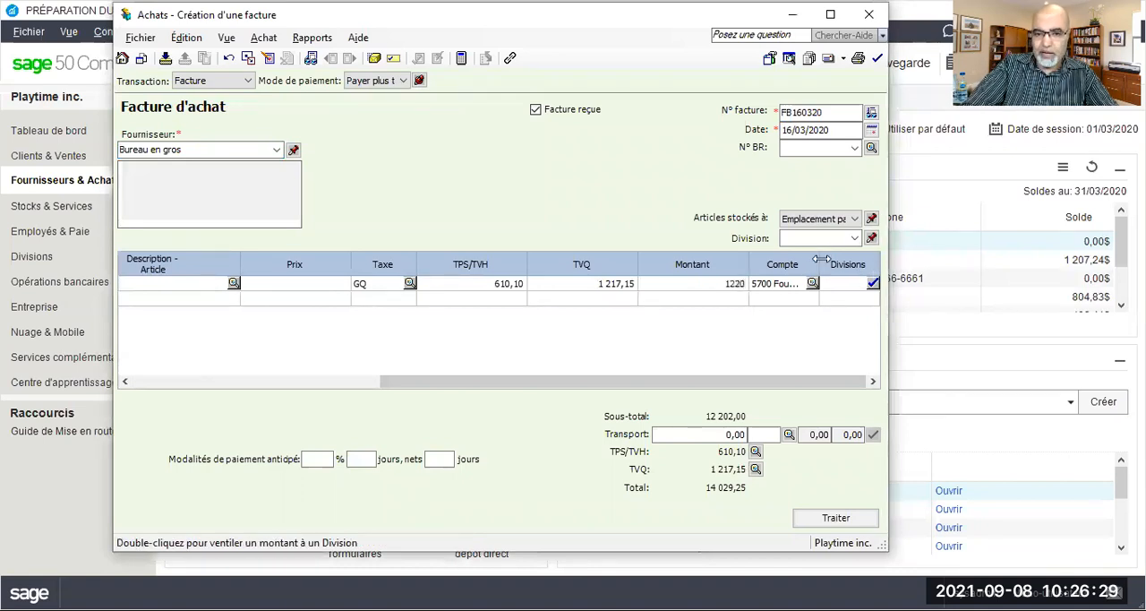
pyautogui.press('Tab')
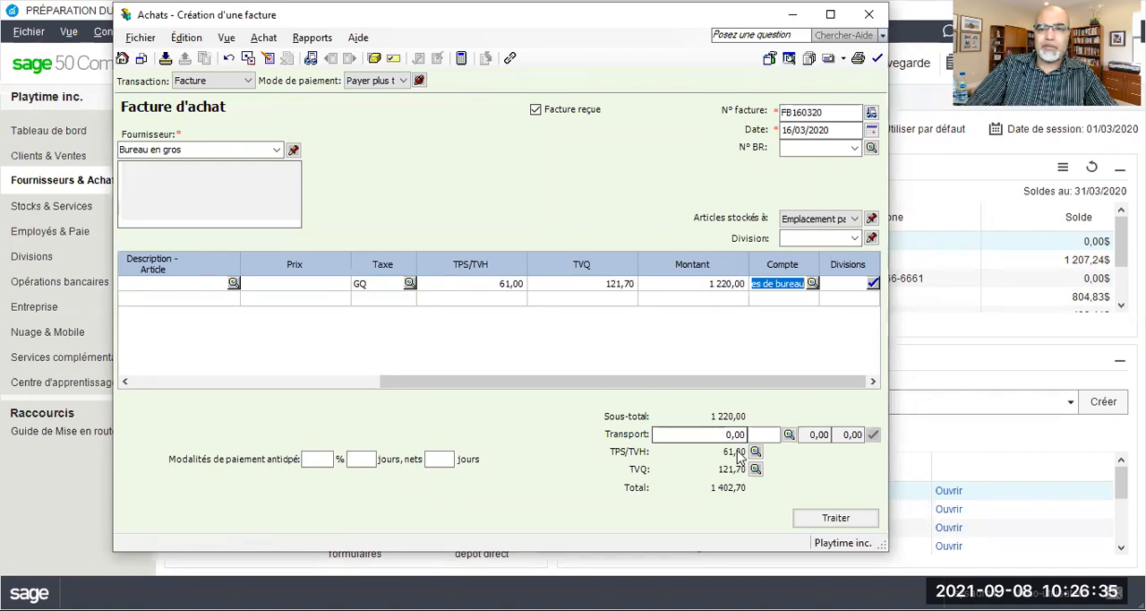
# Review the journal entry details of the Bureau en gros purchase invoice and close the report
pyautogui.click(312, 38)
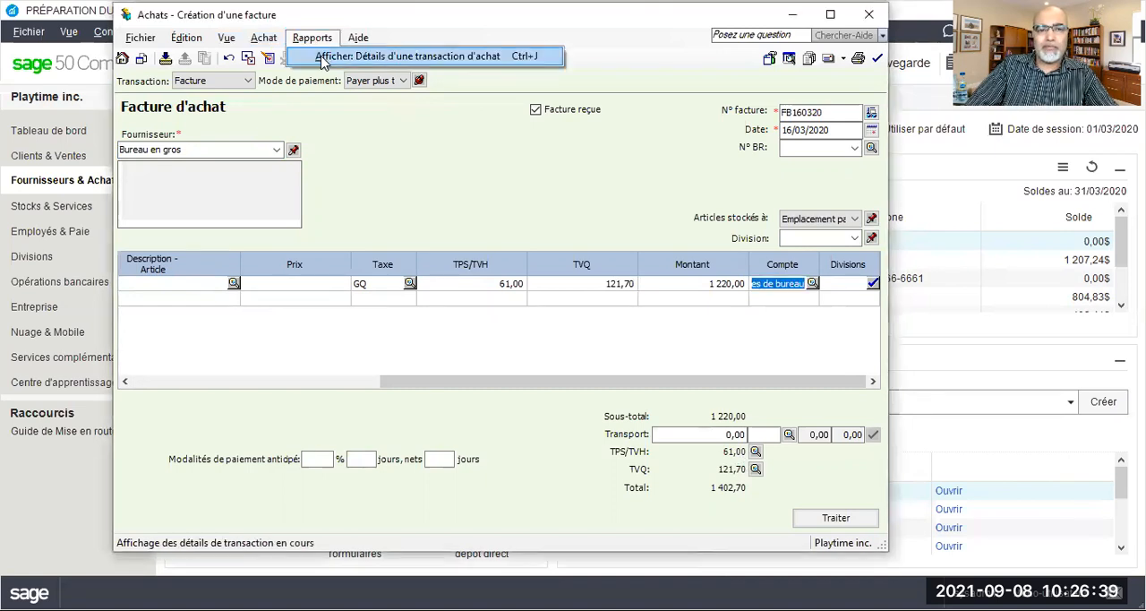
pyautogui.click(322, 57)
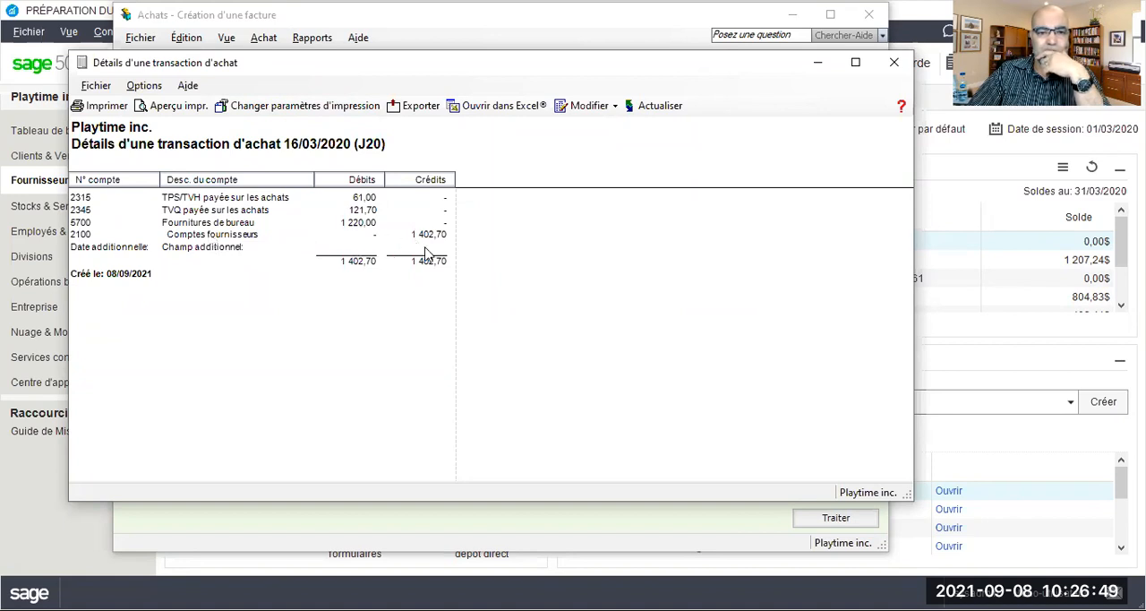
pyautogui.click(893, 63)
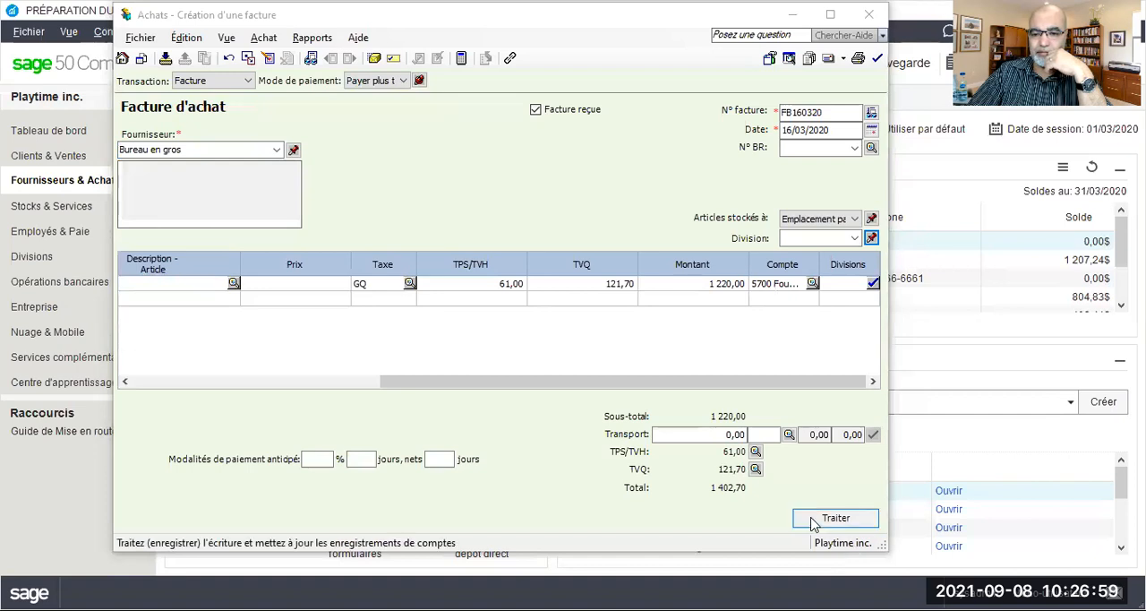
# Process the Bureau en gros invoice, accepting its date and declining the follow-up question
pyautogui.click(815, 523)
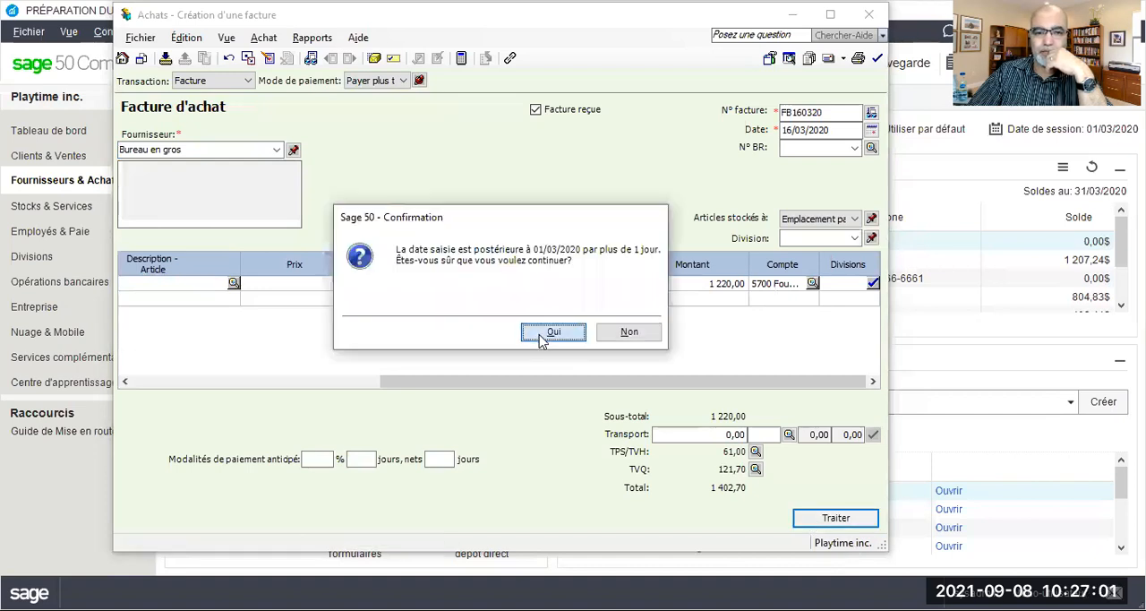
pyautogui.click(543, 333)
pyautogui.click(627, 333)
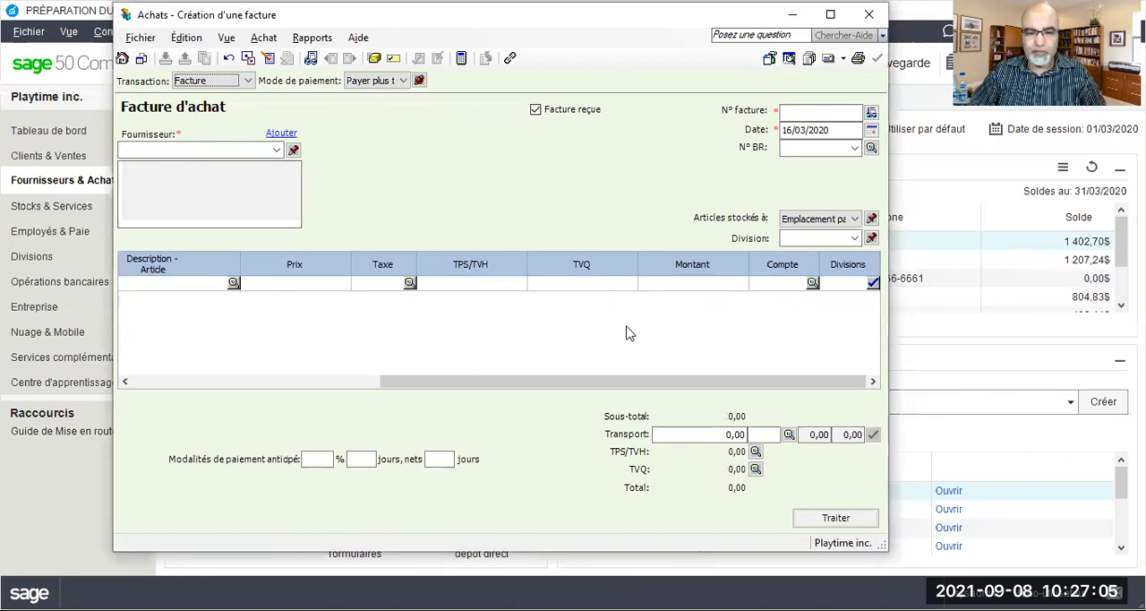
# Enter Petro Canada as the supplier of the new invoice and choose to create a full supplier record for it
pyautogui.click(141, 150)
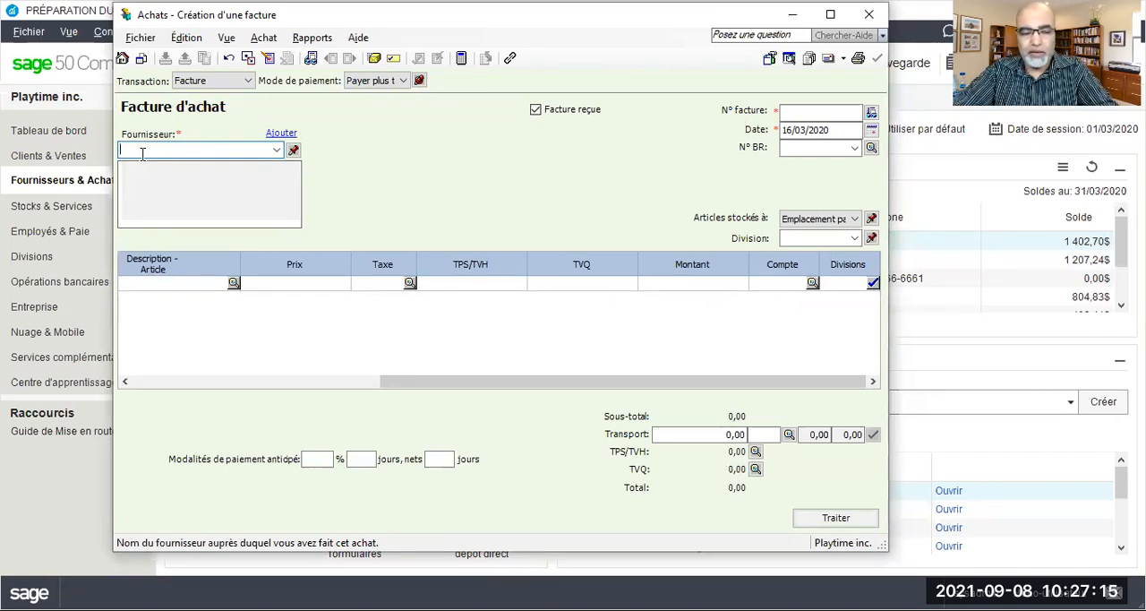
pyautogui.write('P')
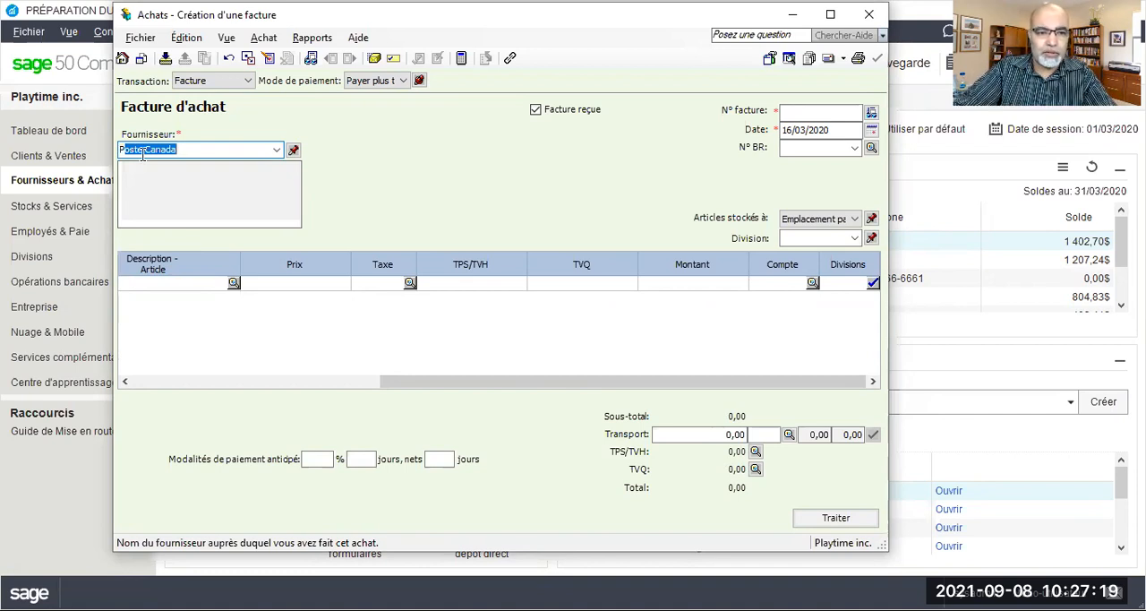
pyautogui.write('etro ')
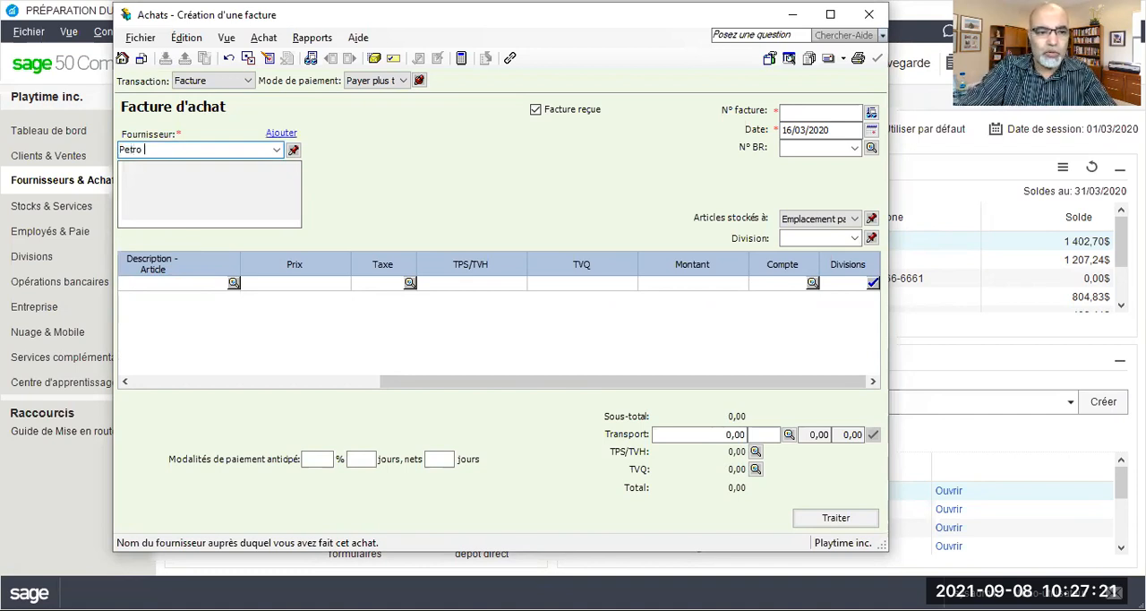
pyautogui.write('Canada')
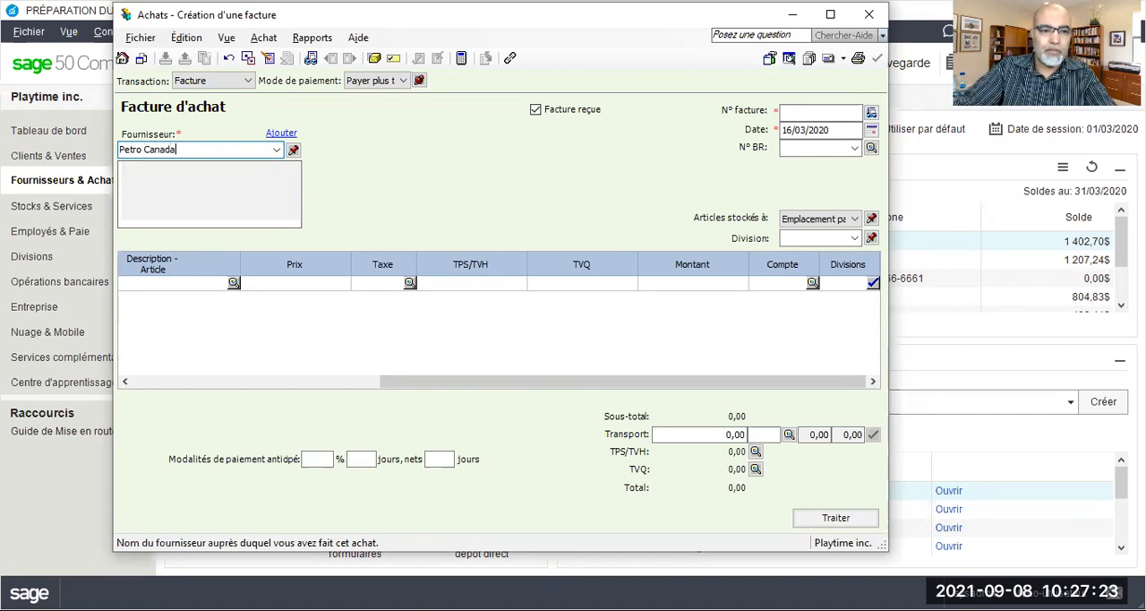
pyautogui.press('Tab')
pyautogui.click(441, 366)
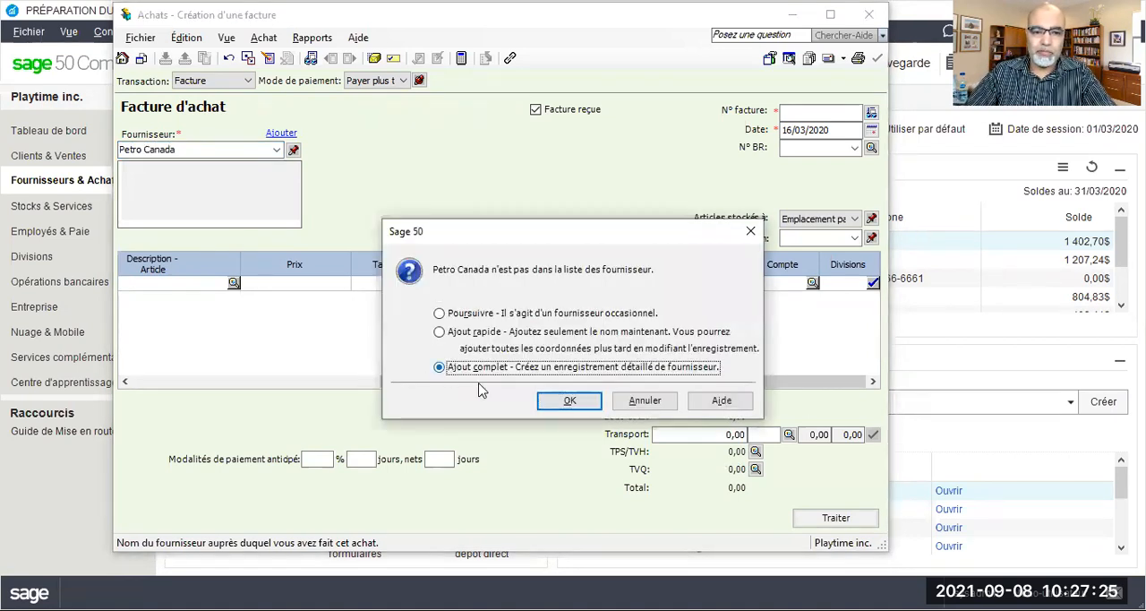
pyautogui.click(566, 401)
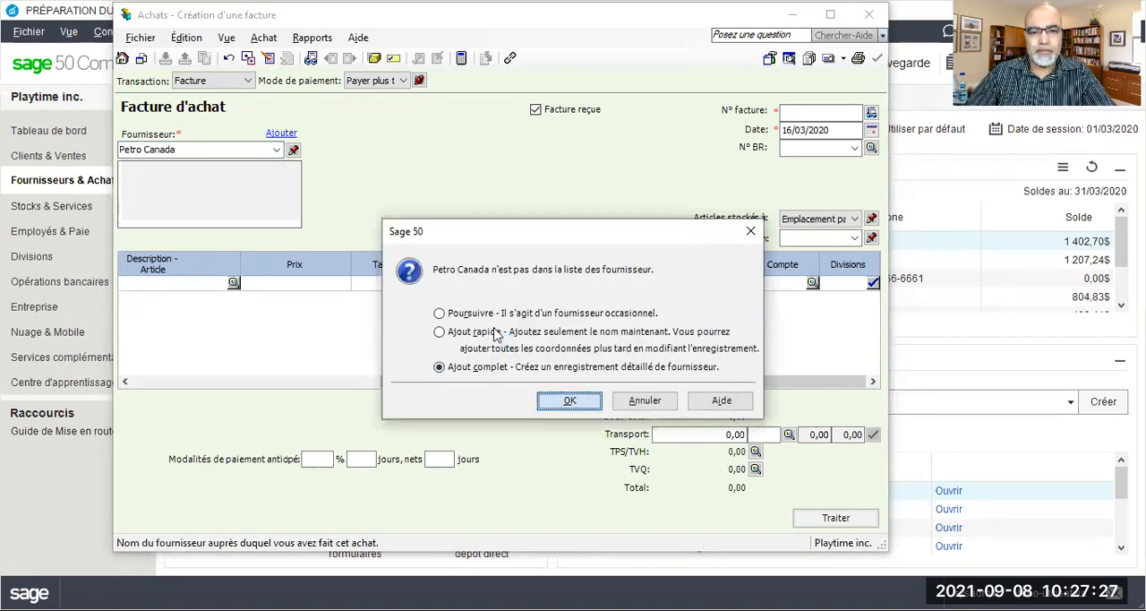
# Set the expense account of the Petro Canada supplier record to 5730 Carburant
pyautogui.click(361, 231)
pyautogui.click(459, 252)
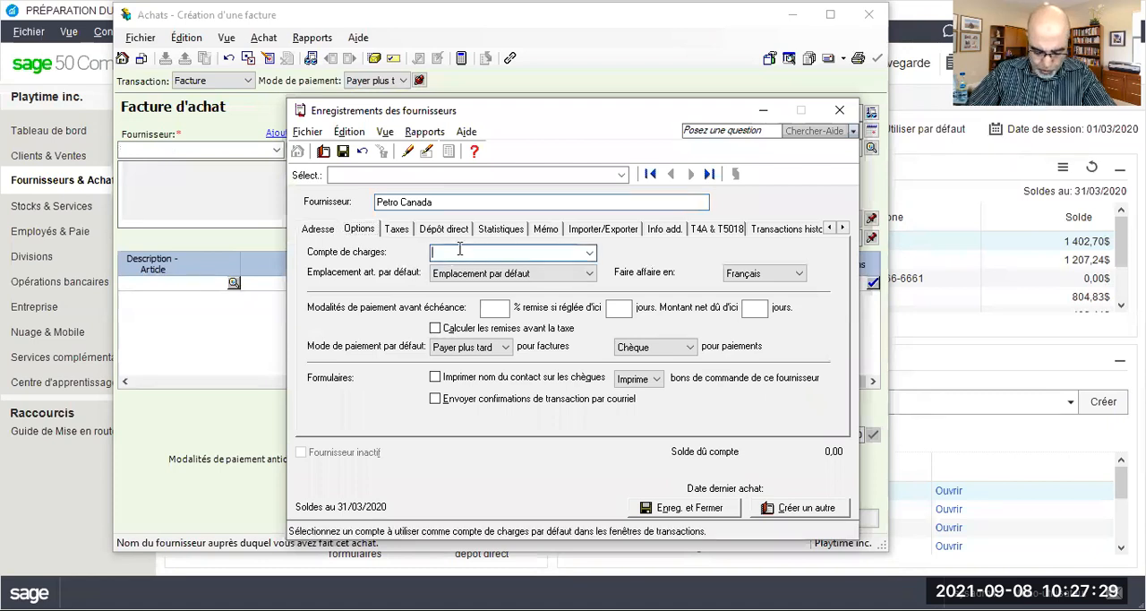
pyautogui.write('5730')
pyautogui.press('Tab')
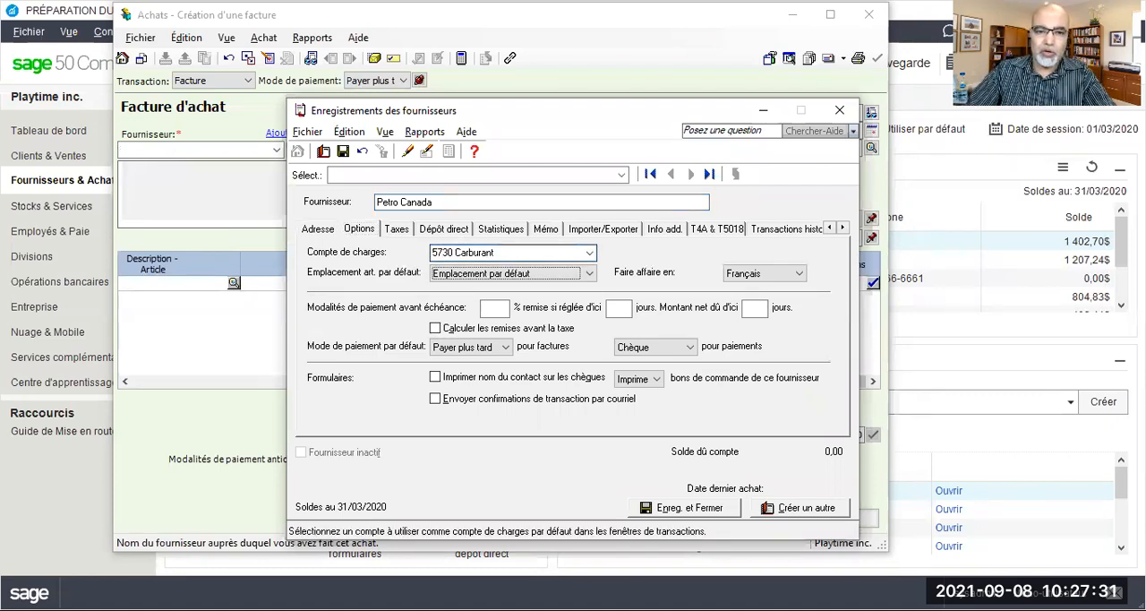
# Set Petro Canada's usual tax code to GQ - TPS 5%, TVQ 9.975%, and save and close the supplier record
pyautogui.click(397, 229)
pyautogui.click(394, 383)
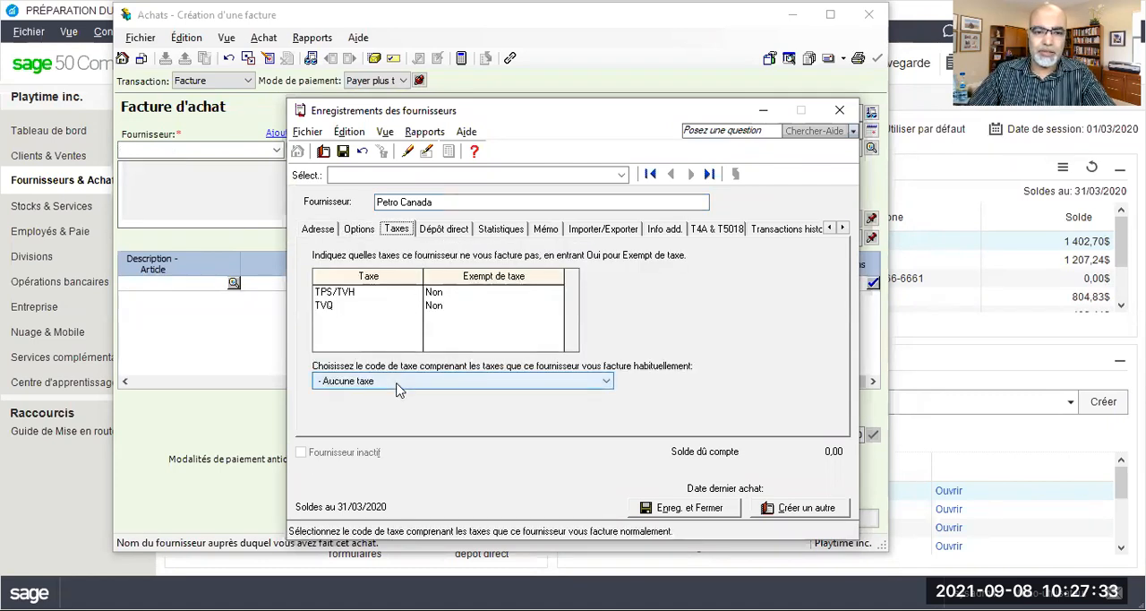
pyautogui.click(383, 406)
pyautogui.click(343, 151)
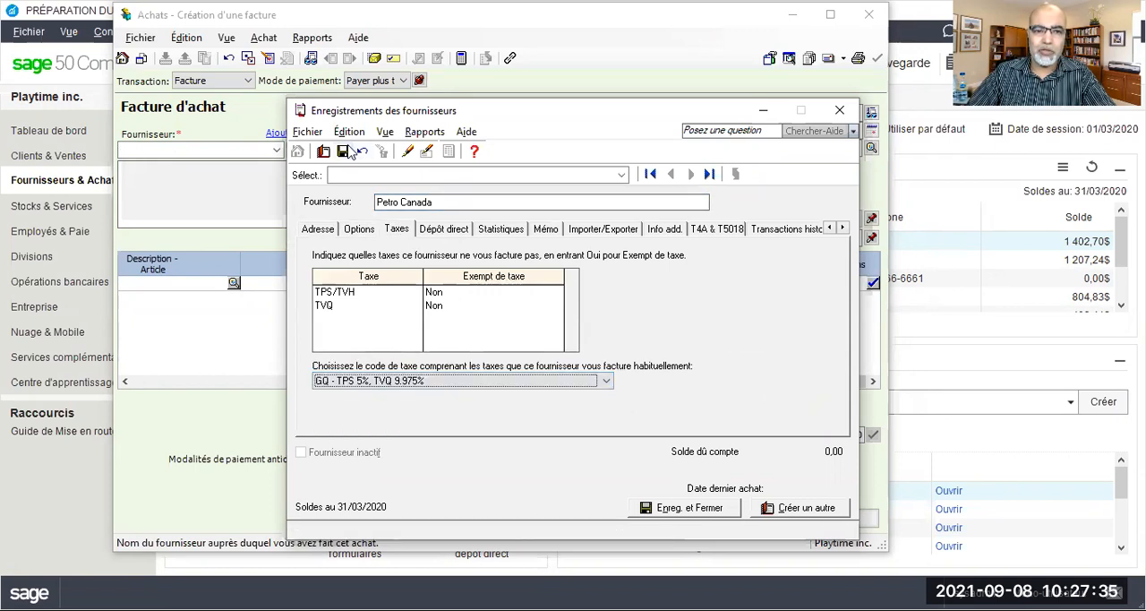
pyautogui.click(839, 112)
# Number the Petro Canada invoice CA240320 and set its date to 24/03/2020
pyautogui.click(790, 111)
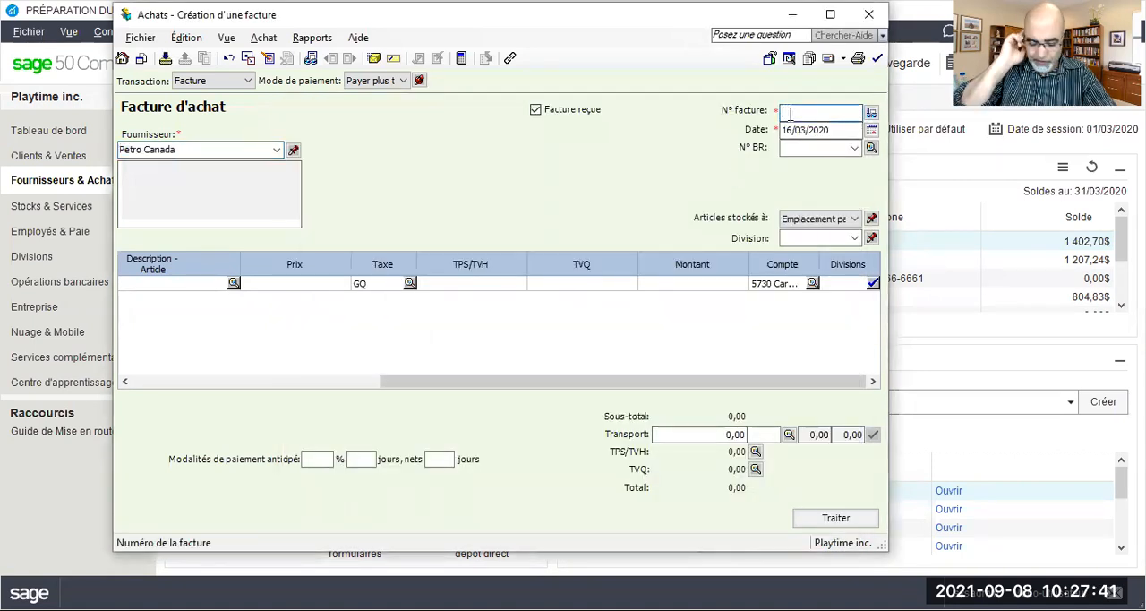
pyautogui.write('C')
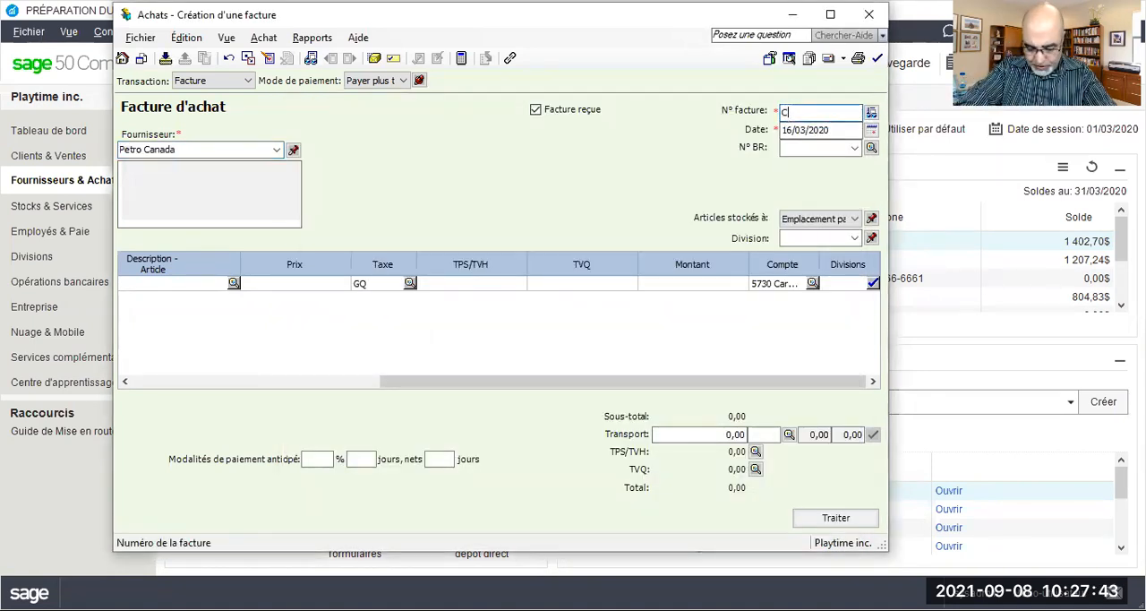
pyautogui.write('A240320')
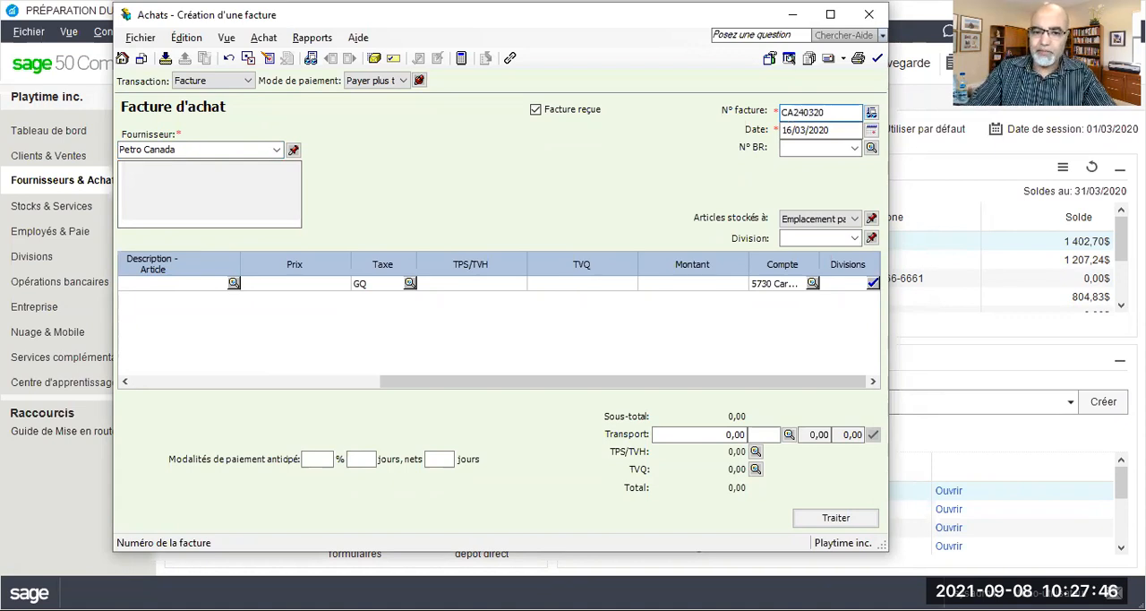
pyautogui.click(786, 130)
pyautogui.write('24')
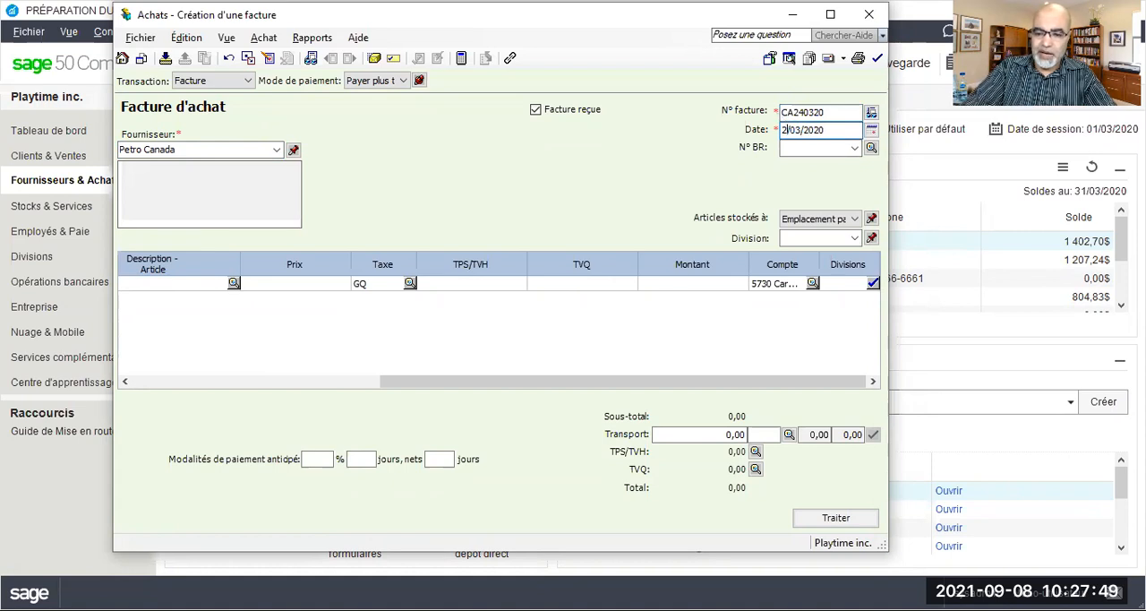
# Enter an amount of 2020 on the Petro Canada invoice line, keeping tax code GQ and account 5730
pyautogui.click(707, 279)
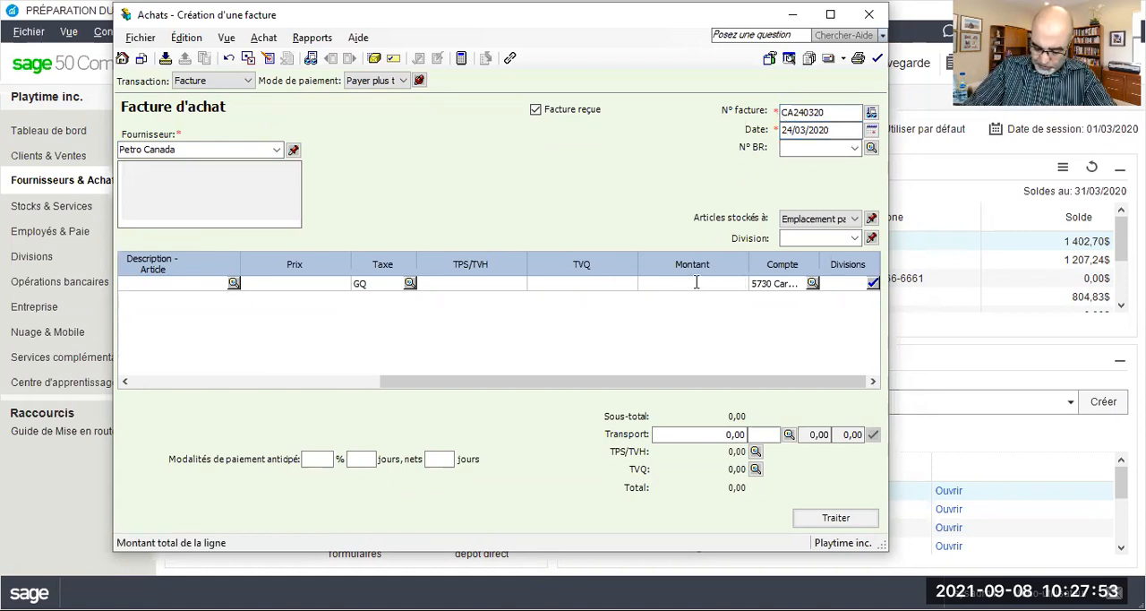
pyautogui.write('2 0')
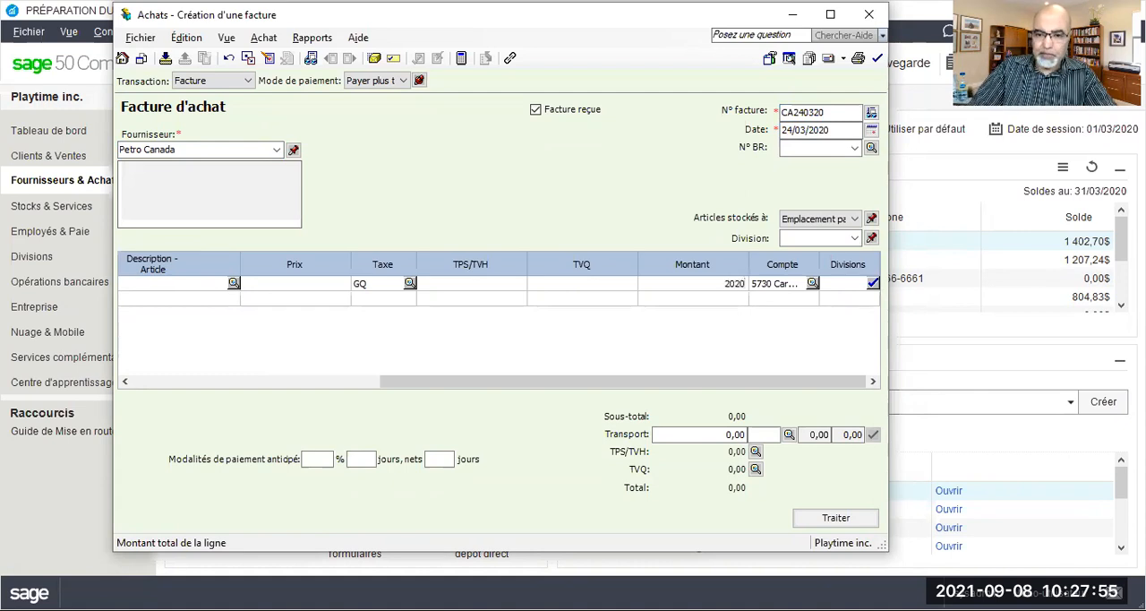
pyautogui.write('20')
pyautogui.press('Tab')
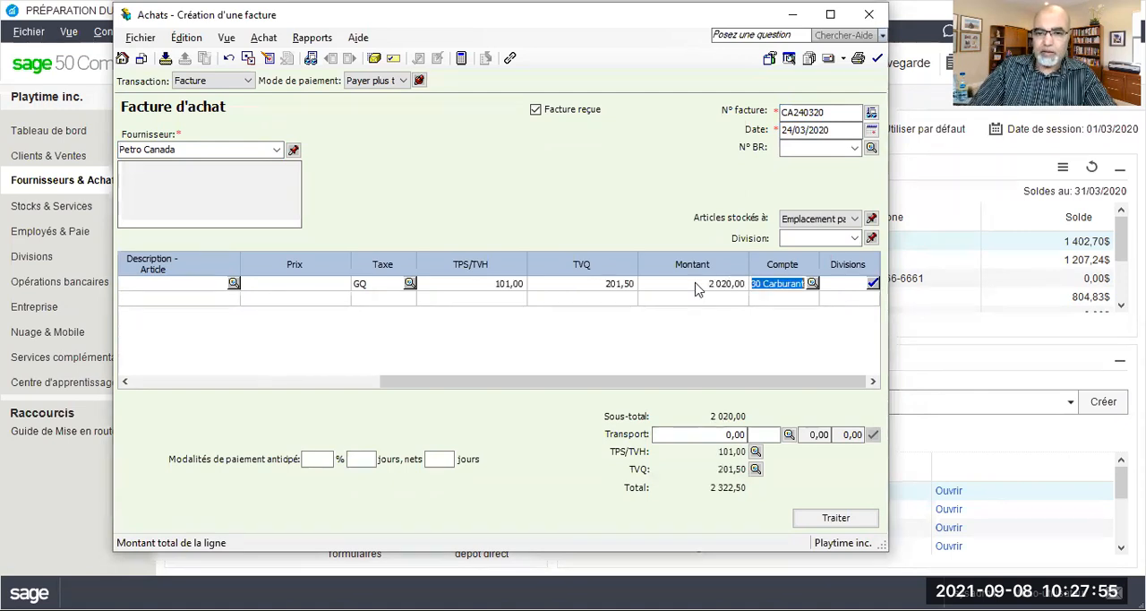
# Review the Petro Canada invoice's journal entry and process the invoice, accepting its date and declining the follow-up question
pyautogui.click(307, 41)
pyautogui.click(328, 56)
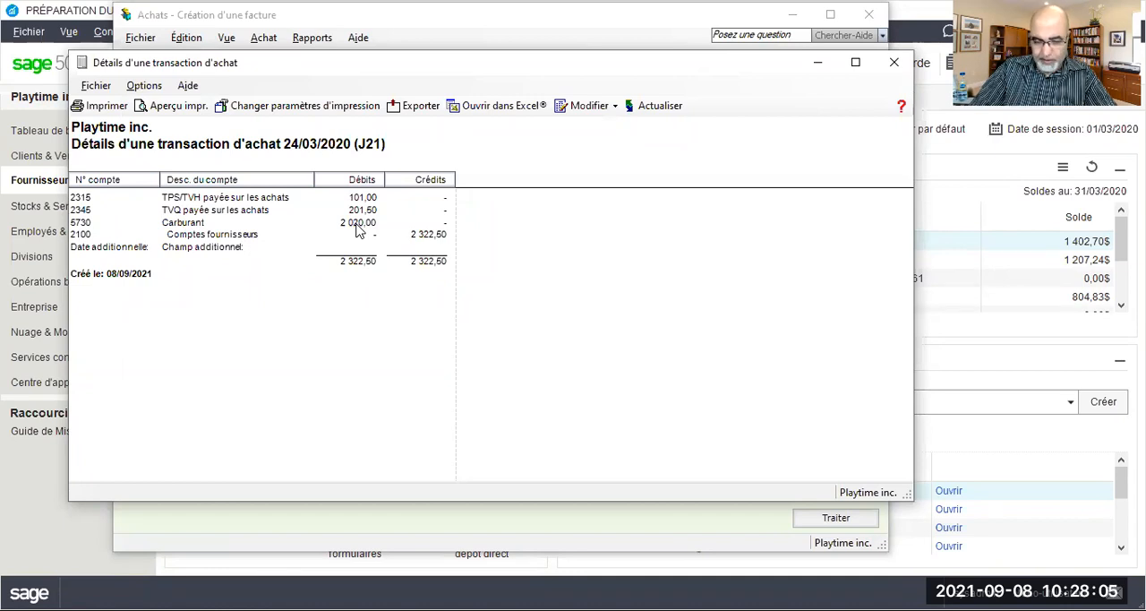
pyautogui.click(882, 66)
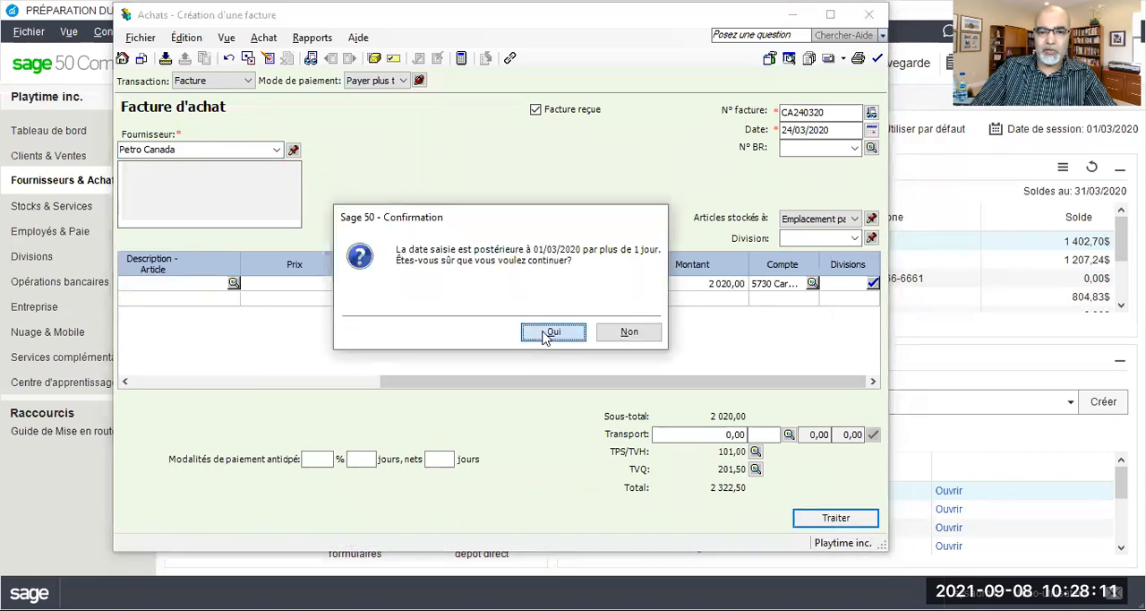
pyautogui.click(560, 331)
pyautogui.click(627, 333)
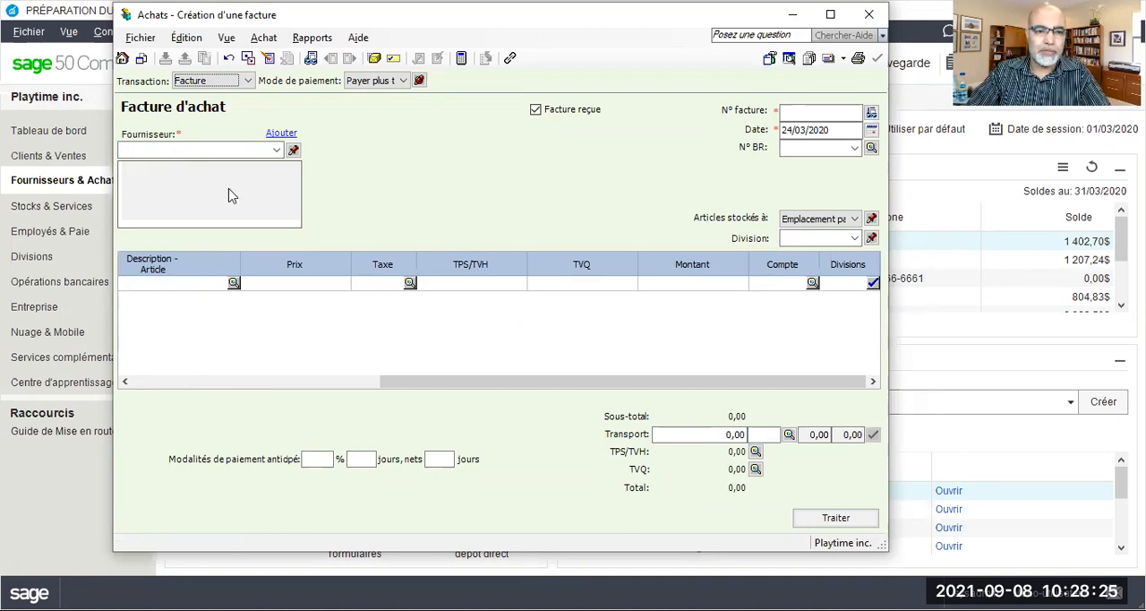
# Enter SOS Bricolage inc as the supplier of the new invoice and choose to create a full supplier record for it
pyautogui.click(223, 152)
pyautogui.write('SOS')
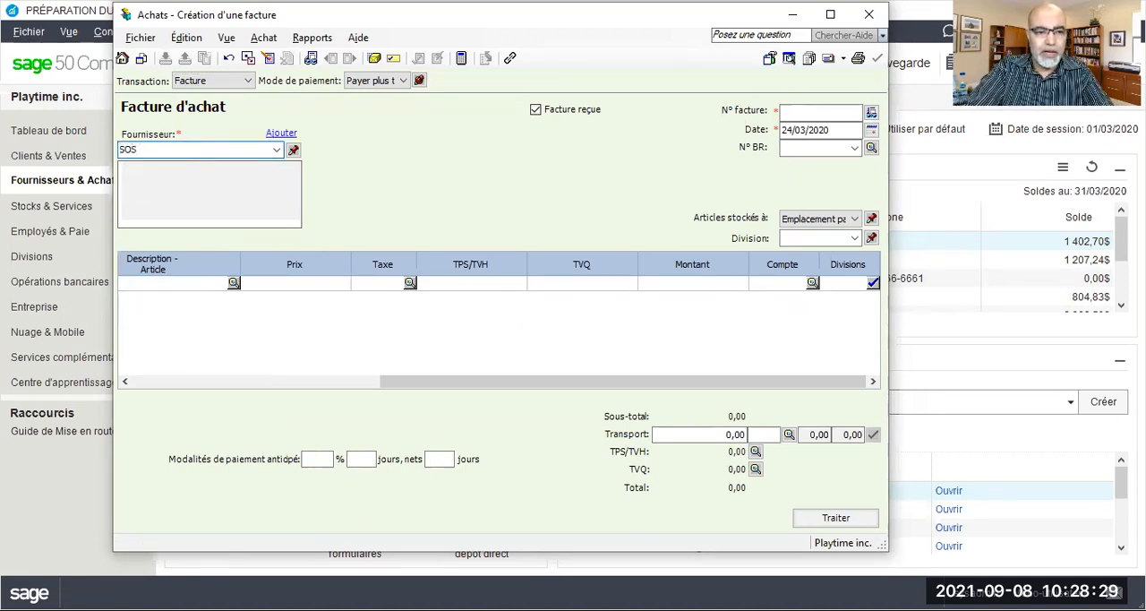
pyautogui.write(' Bricolage inc')
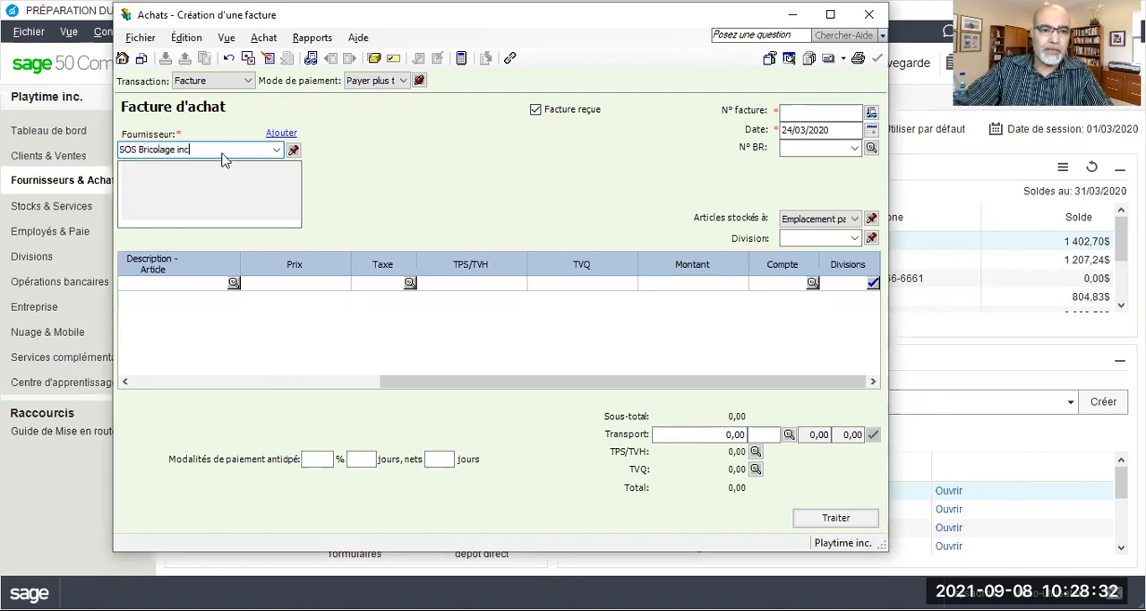
pyautogui.press('Tab')
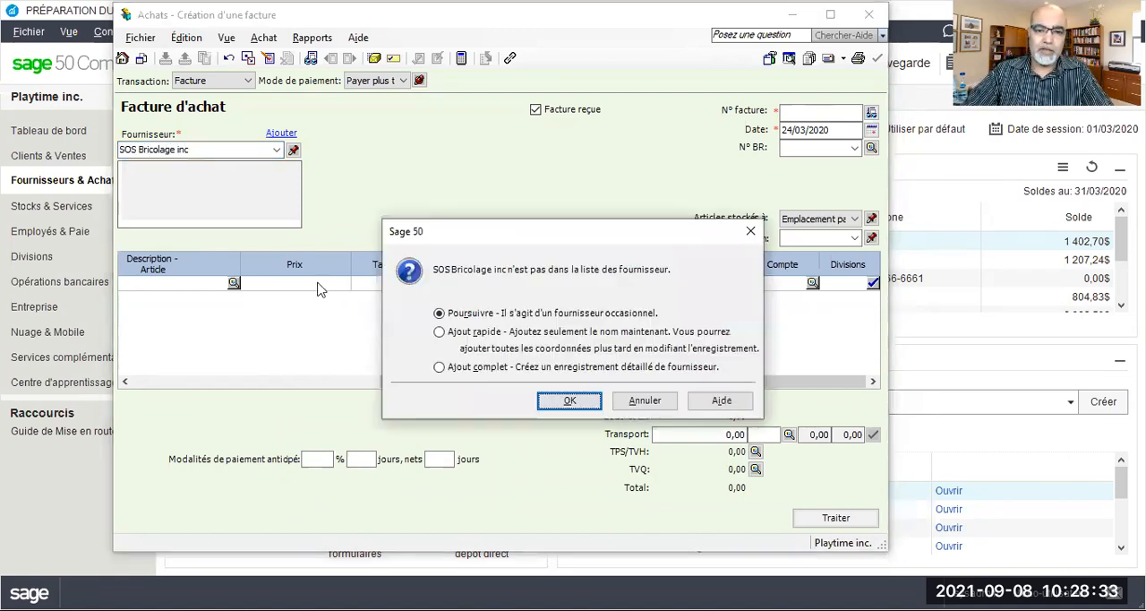
pyautogui.click(439, 367)
pyautogui.click(581, 408)
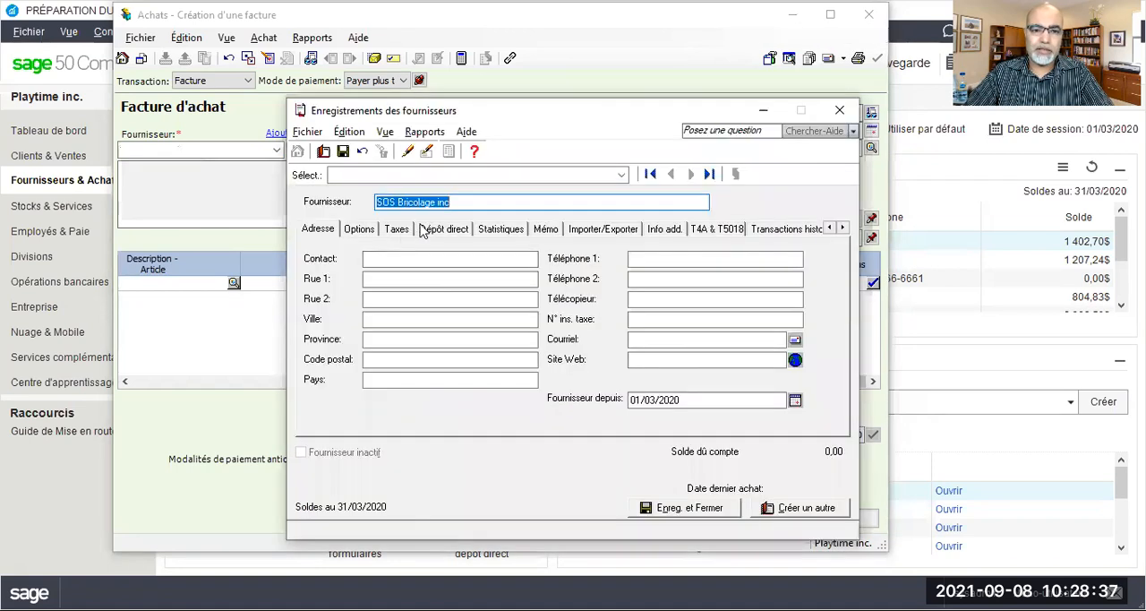
# Set the usual tax code of the SOS Bricolage inc record to GQ - TPS 5%, TVQ 9.975%
pyautogui.click(402, 230)
pyautogui.click(390, 381)
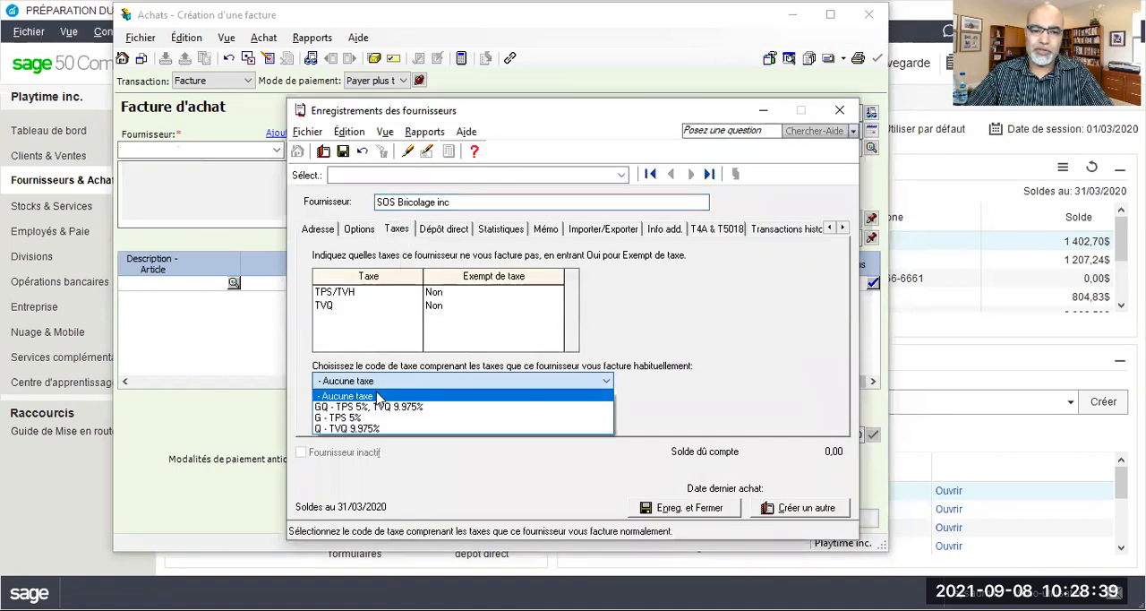
pyautogui.click(370, 407)
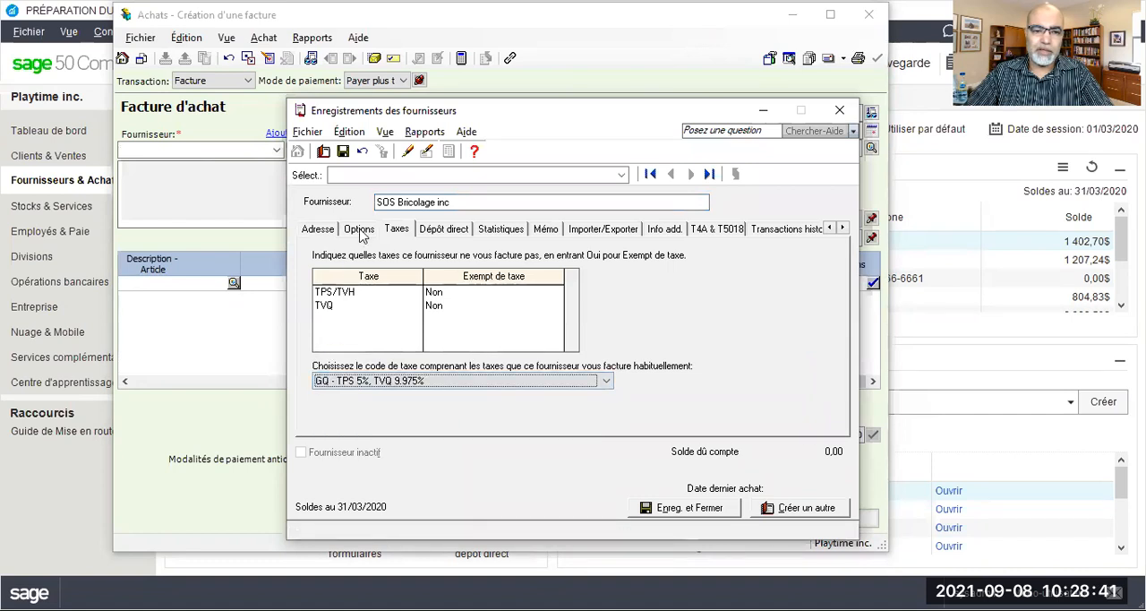
# Set the SOS Bricolage inc record's expense account to 5765 Réparations & entretien, then save and close the record
pyautogui.click(364, 231)
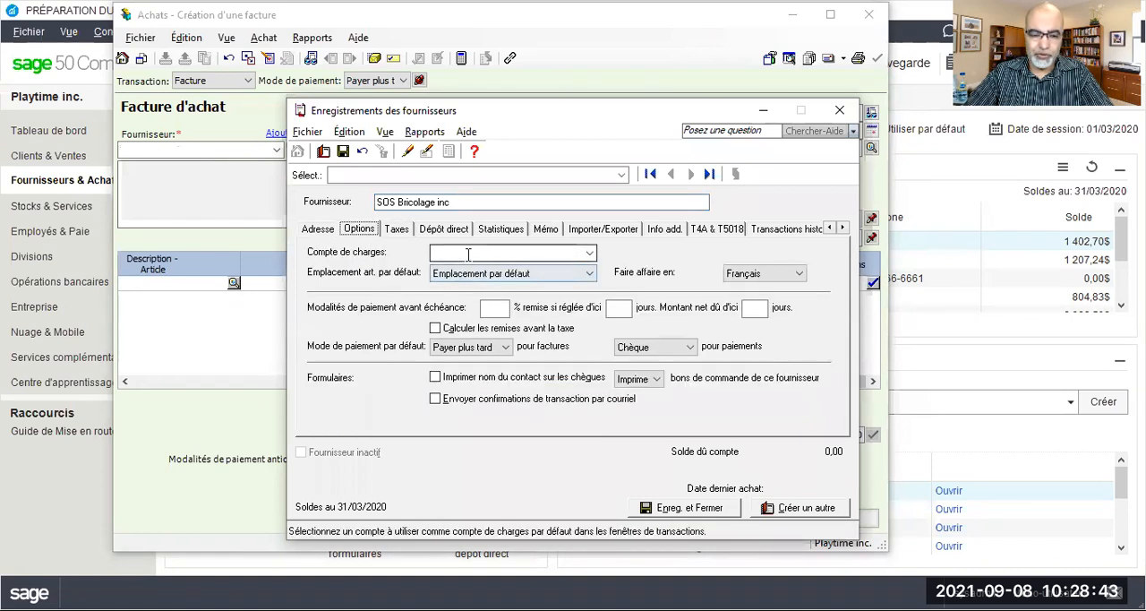
pyautogui.click(467, 255)
pyautogui.write('576')
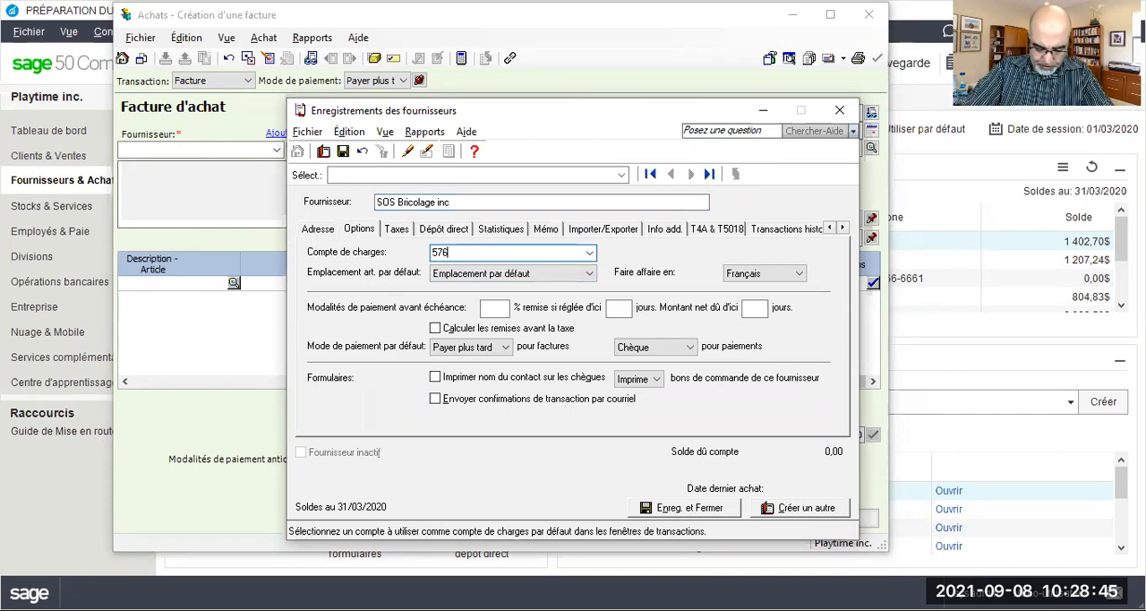
pyautogui.write('5')
pyautogui.press('Tab')
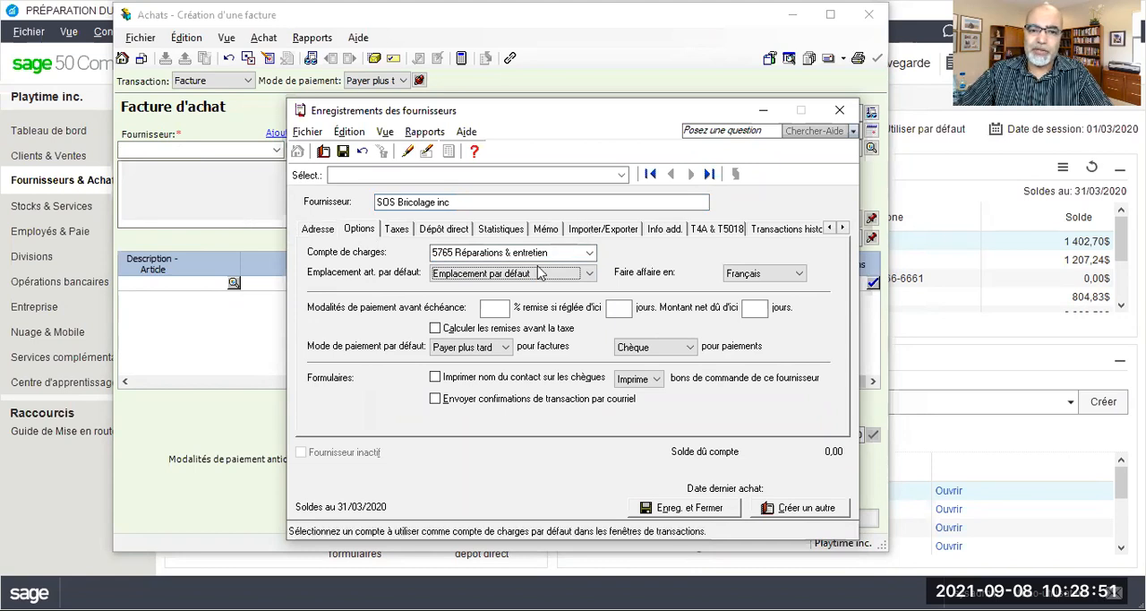
pyautogui.moveTo(569, 116); pyautogui.dragTo(583, 94)
pyautogui.click(359, 133)
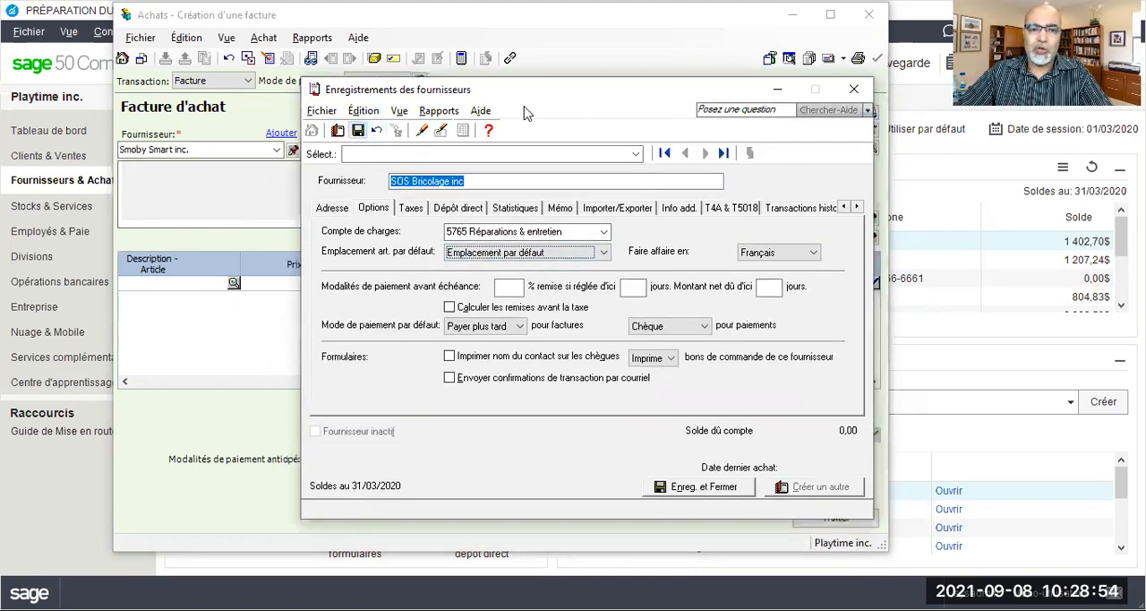
pyautogui.click(849, 88)
# Enter invoice number ER250320 and date 25/03/2020 on the SOS Bricolage inc invoice
pyautogui.click(788, 111)
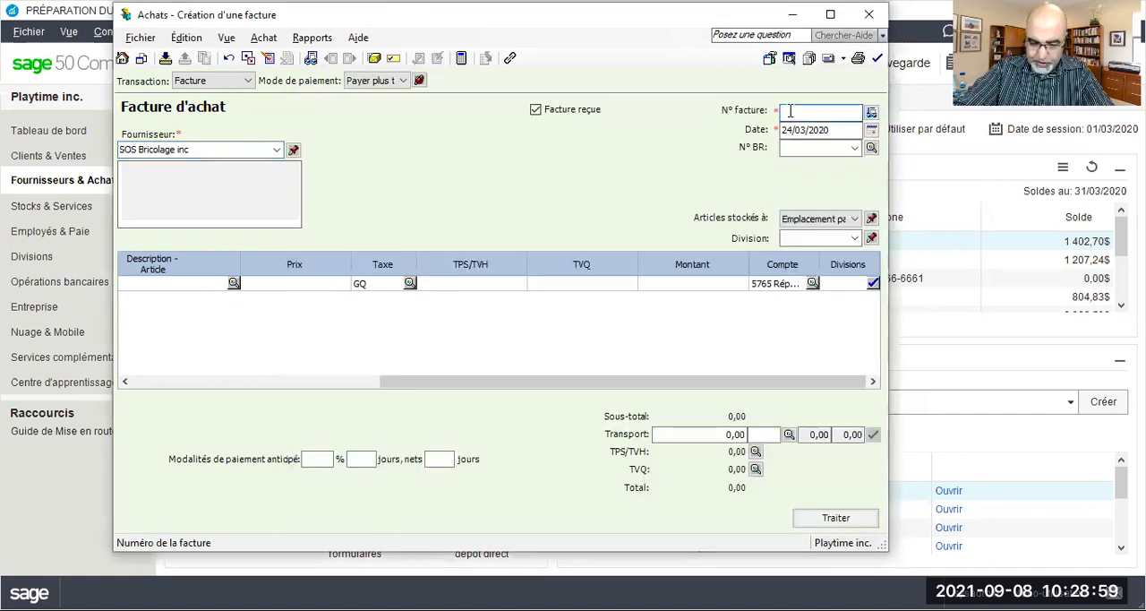
pyautogui.write('ER')
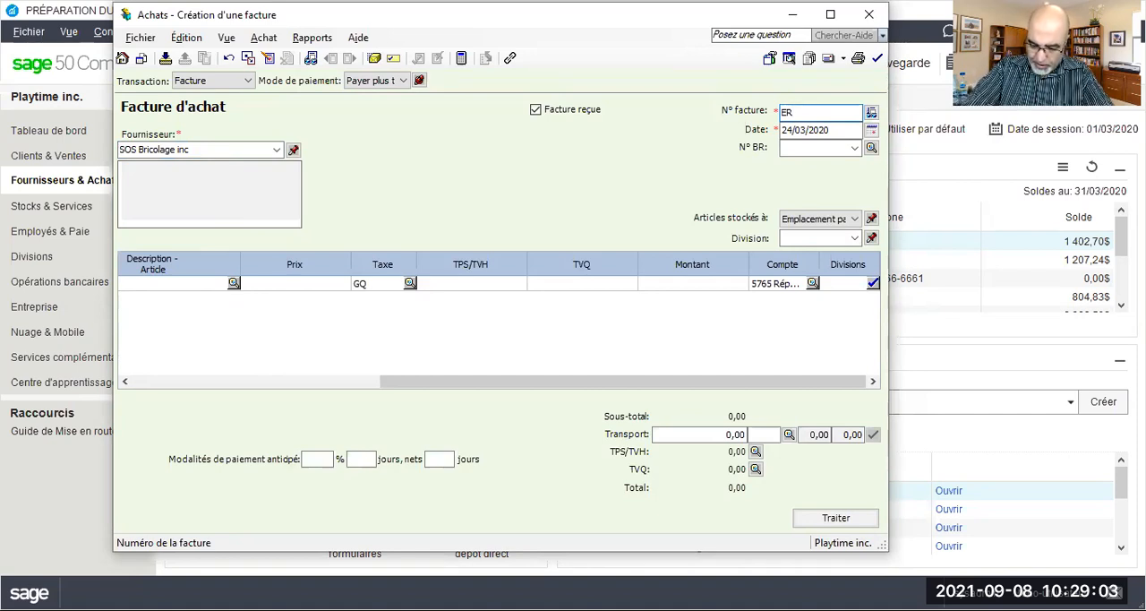
pyautogui.write('250320')
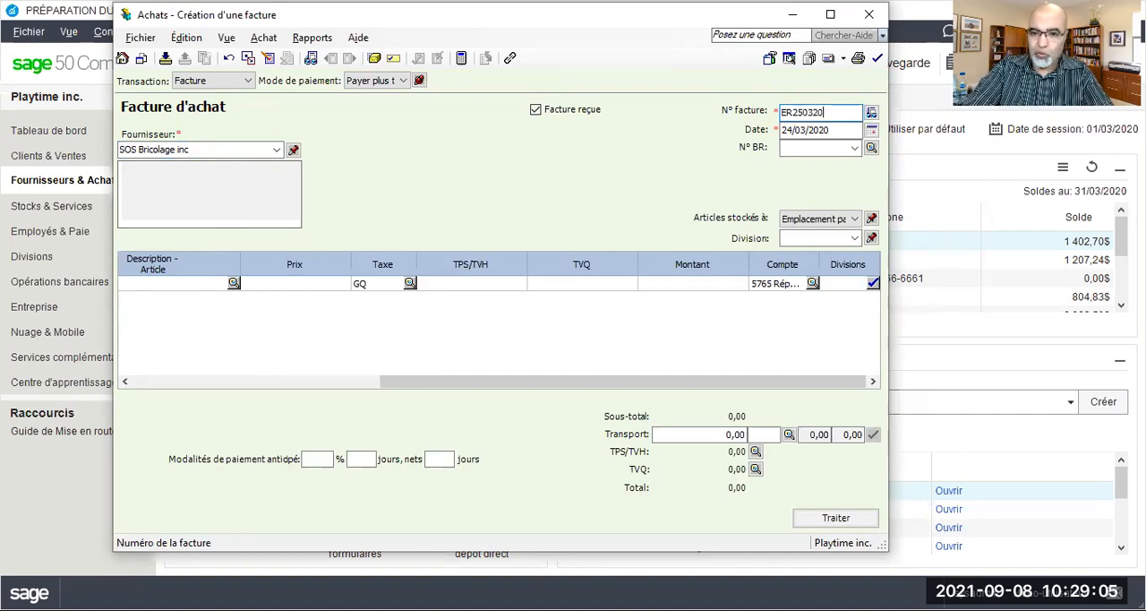
pyautogui.click(798, 130)
pyautogui.moveTo(794, 129); pyautogui.dragTo(788, 130)
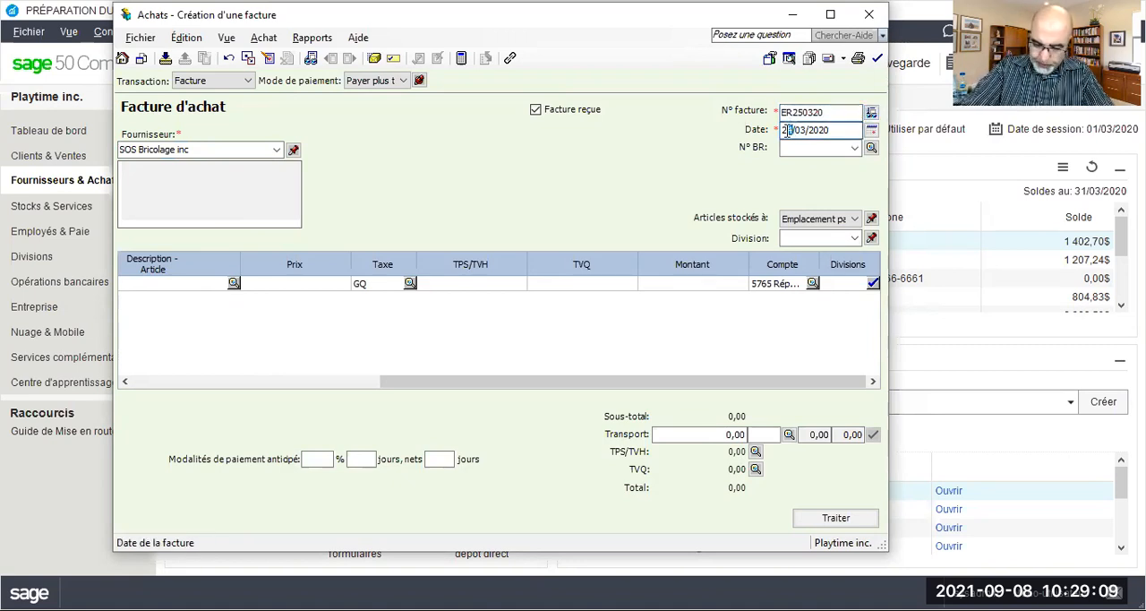
pyautogui.write('5')
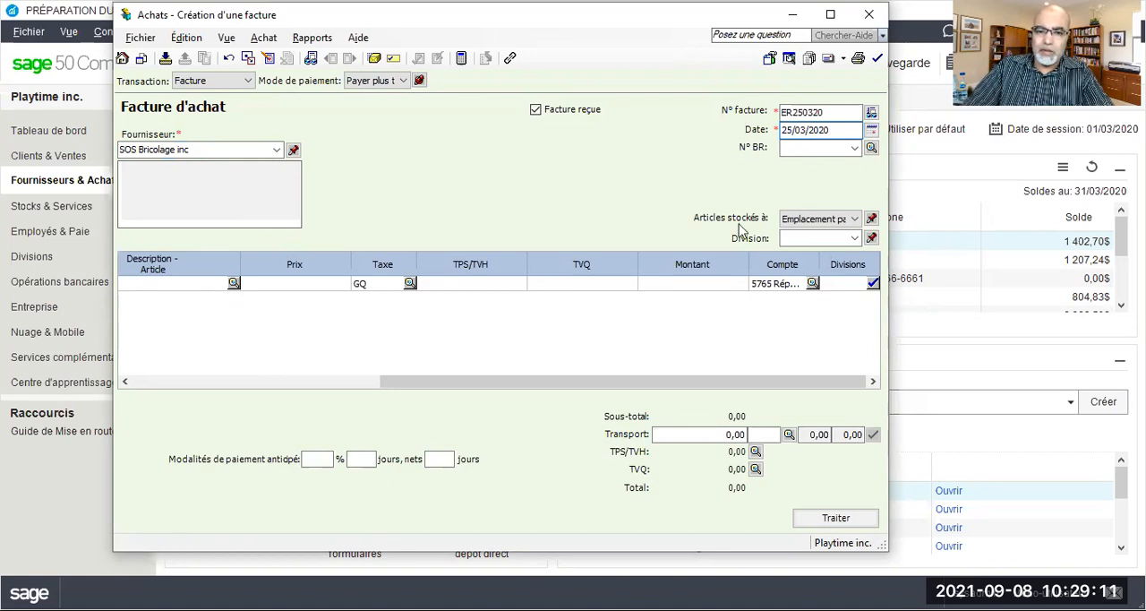
# Enter an amount of 1500 on the SOS Bricolage inc invoice line, keeping tax code GQ and account 5765
pyautogui.click(710, 282)
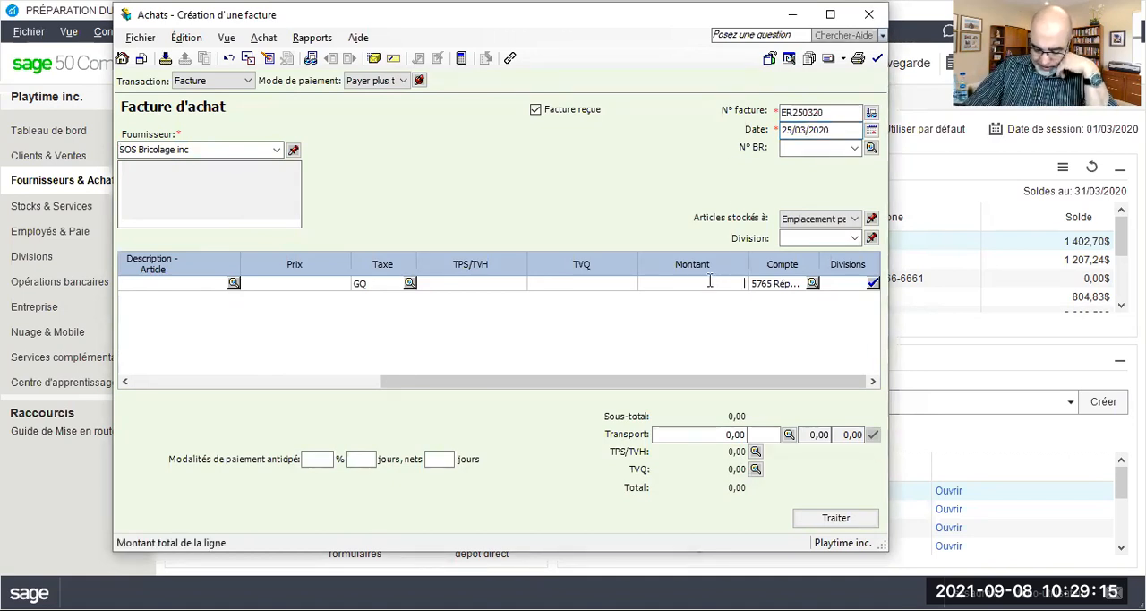
pyautogui.write('1500')
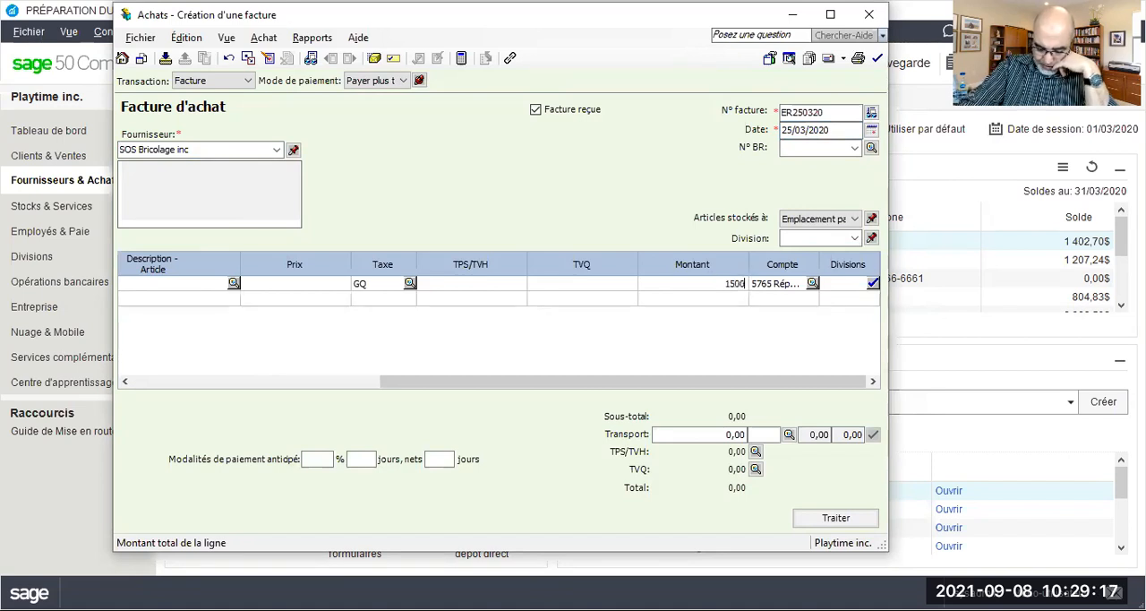
pyautogui.press('Tab')
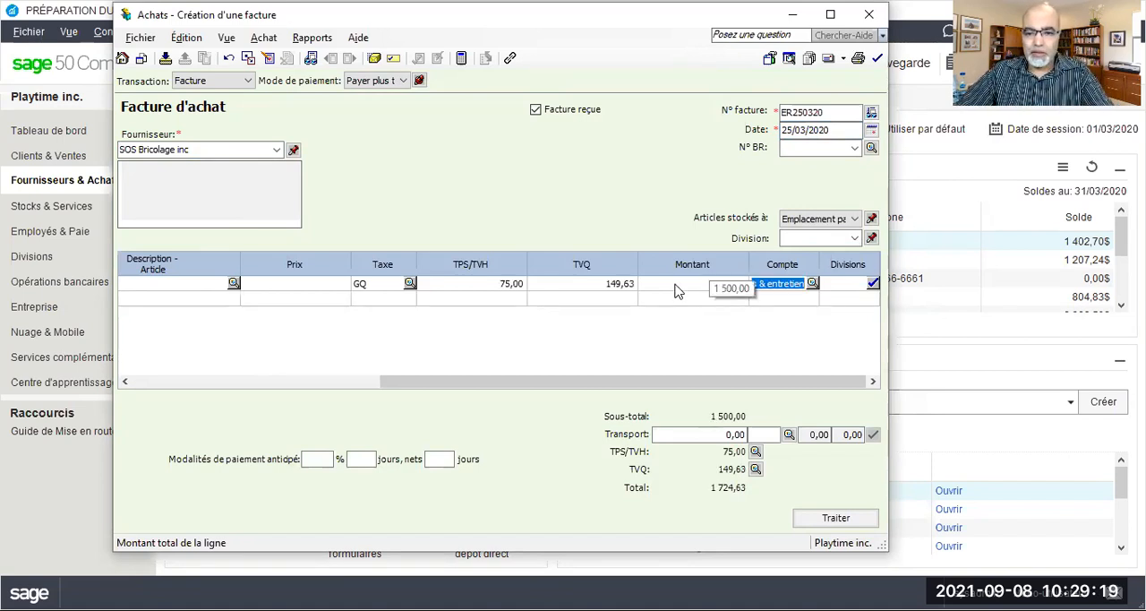
# Review the SOS Bricolage inc invoice's journal entry and process the invoice, accepting its date and declining the follow-up question
pyautogui.click(304, 40)
pyautogui.click(308, 57)
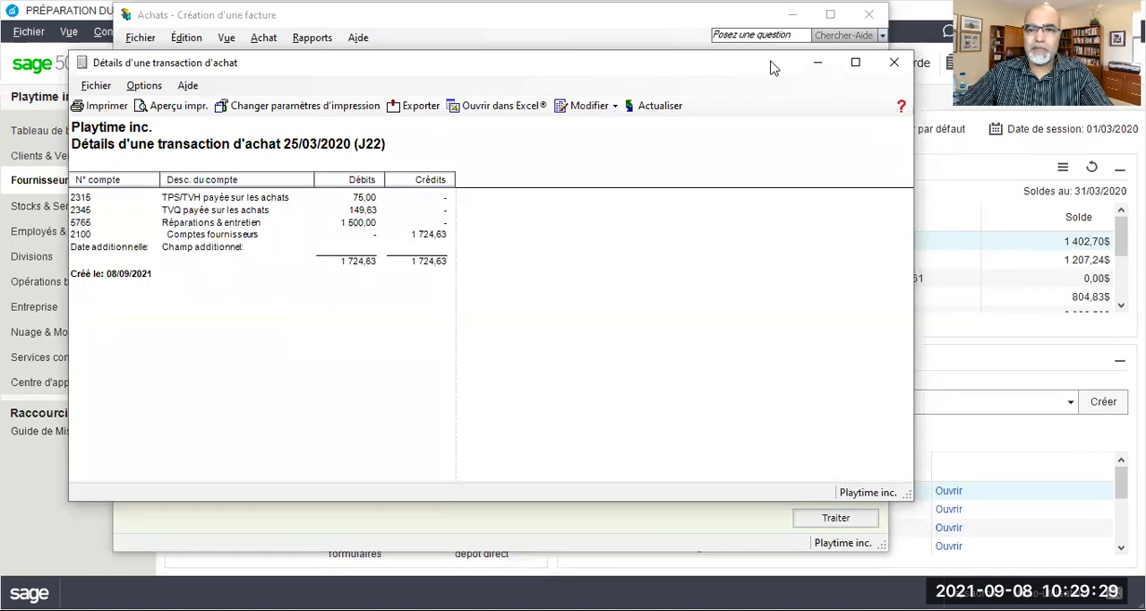
pyautogui.click(837, 59)
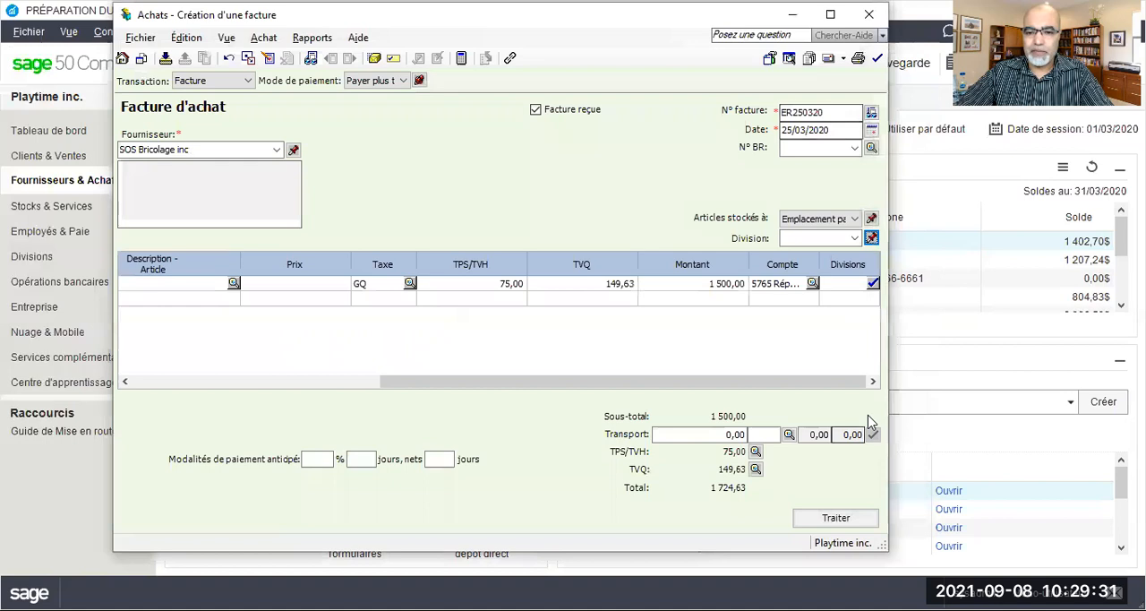
pyautogui.click(835, 519)
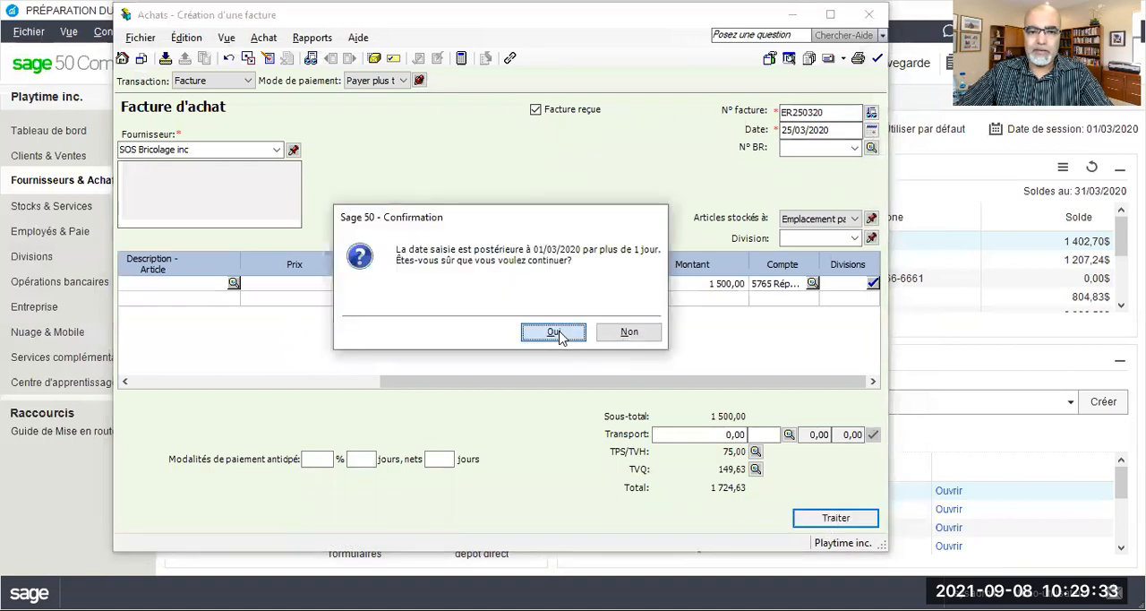
pyautogui.click(556, 333)
pyautogui.click(621, 333)
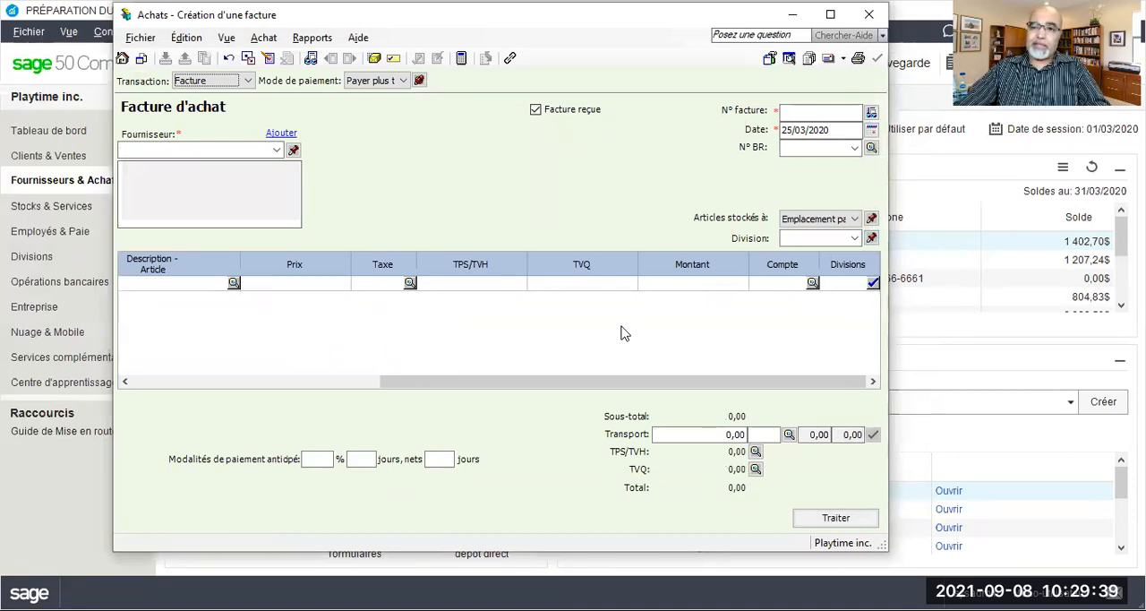
# Enter Bell Canada as the supplier of the new invoice and choose to create a full supplier record for it
pyautogui.click(237, 150)
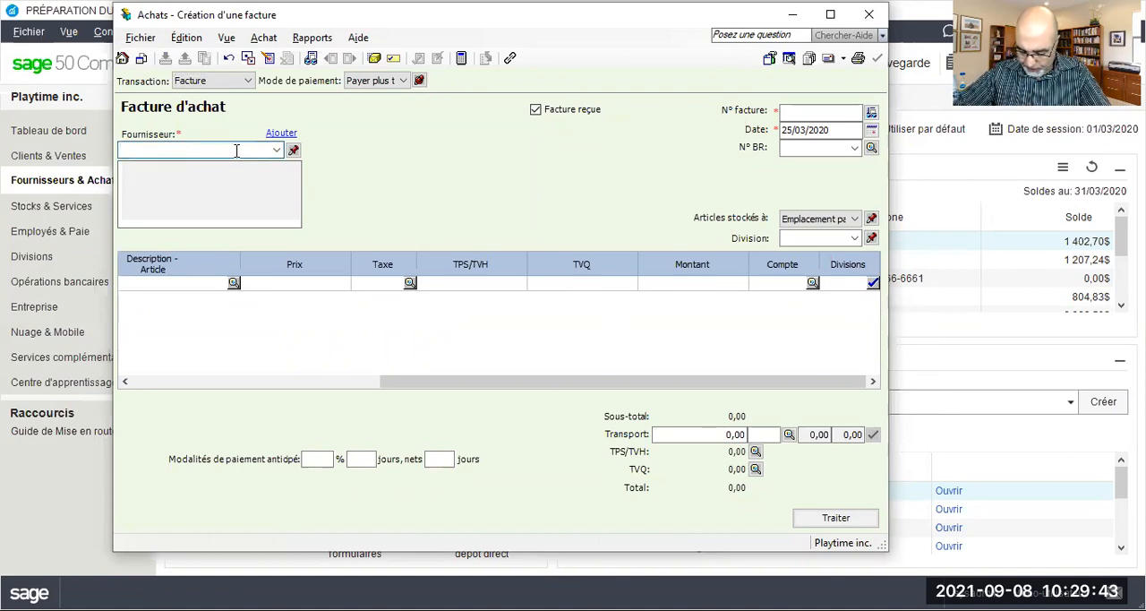
pyautogui.write('Bel')
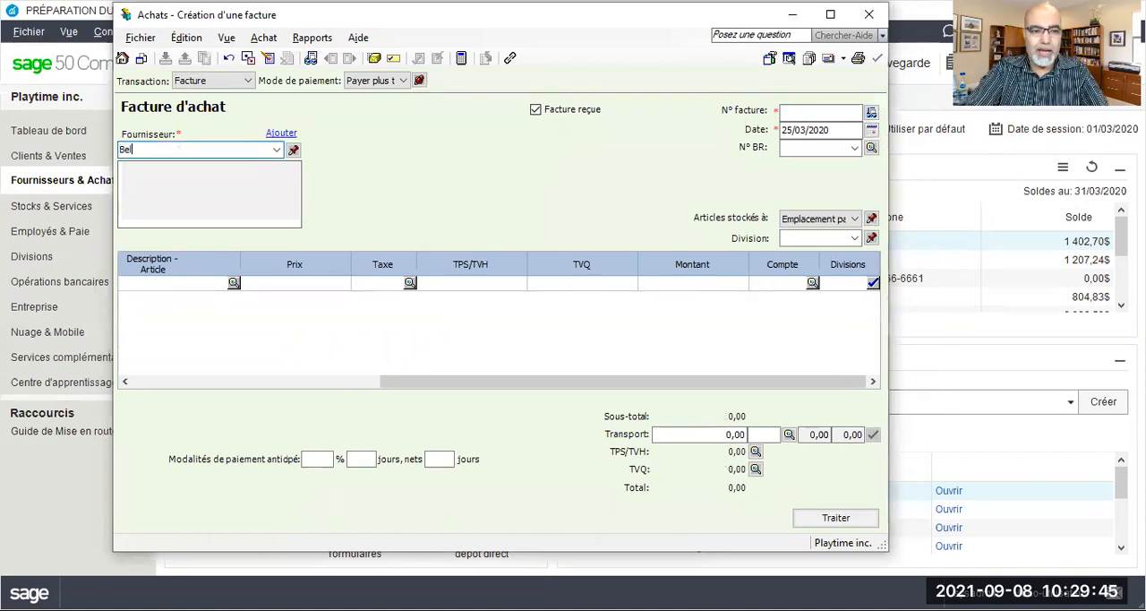
pyautogui.write('l Canad')
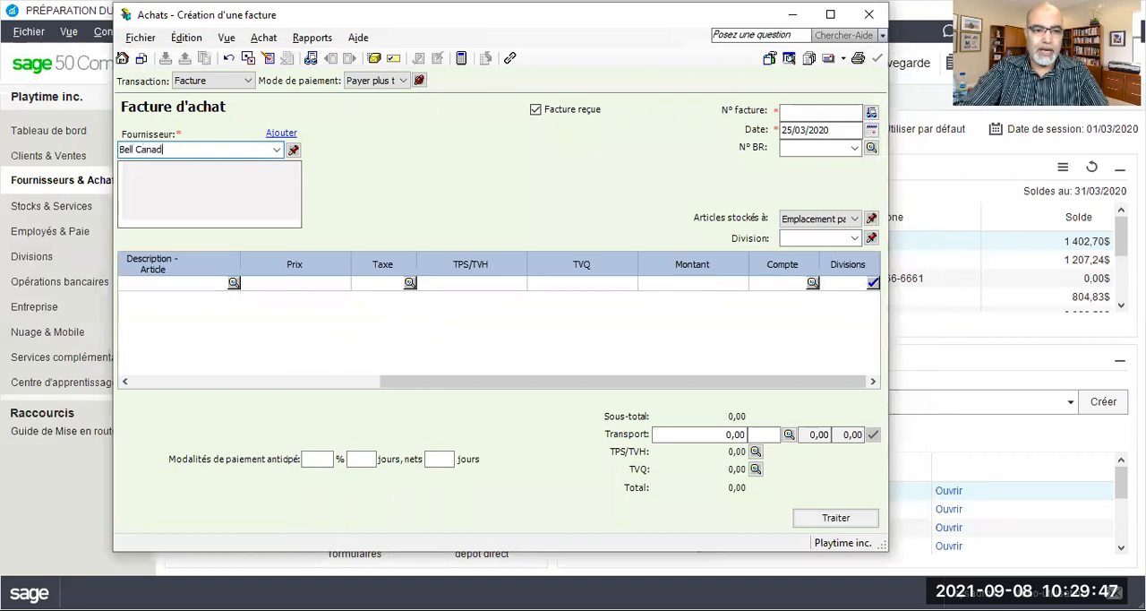
pyautogui.press('Tab')
pyautogui.click(452, 368)
pyautogui.click(569, 405)
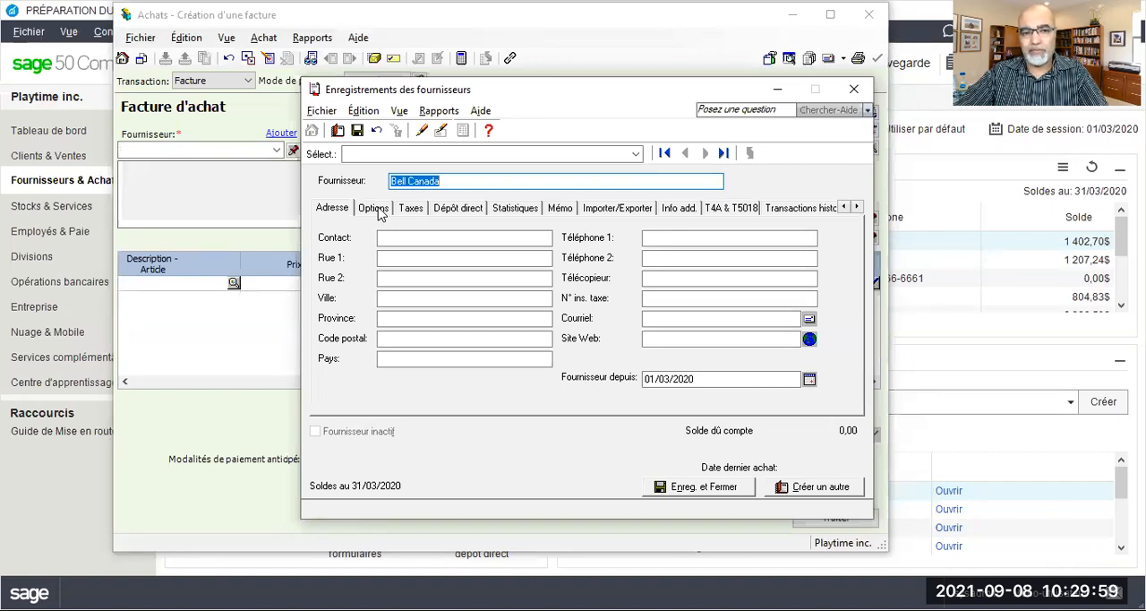
# Set the expense account of the Bell Canada record to 5780 Téléphone
pyautogui.click(380, 211)
pyautogui.click(451, 230)
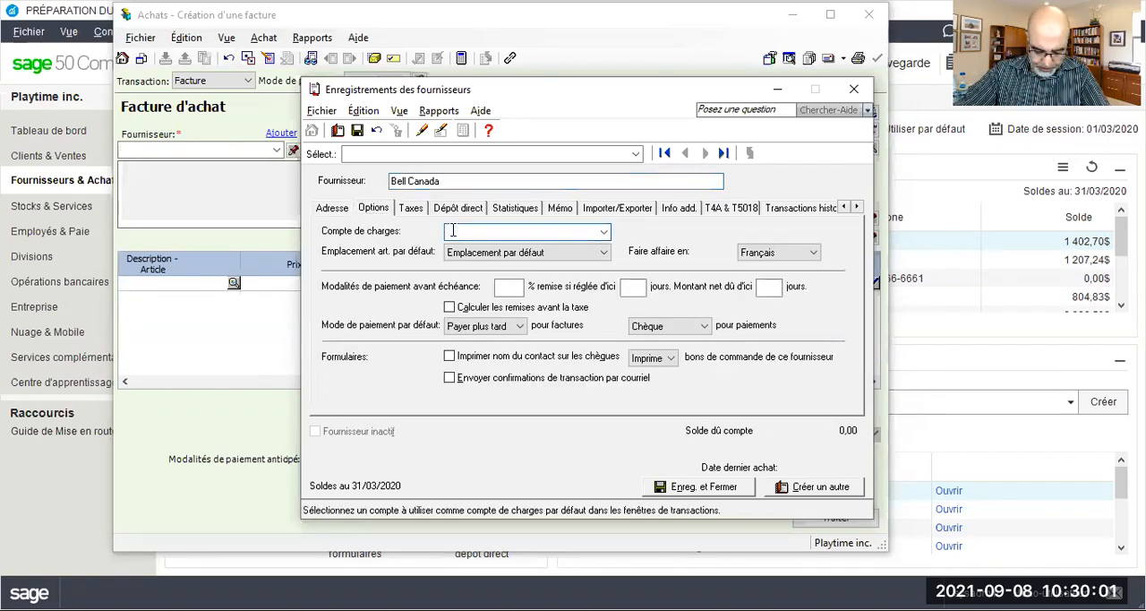
pyautogui.write('5780')
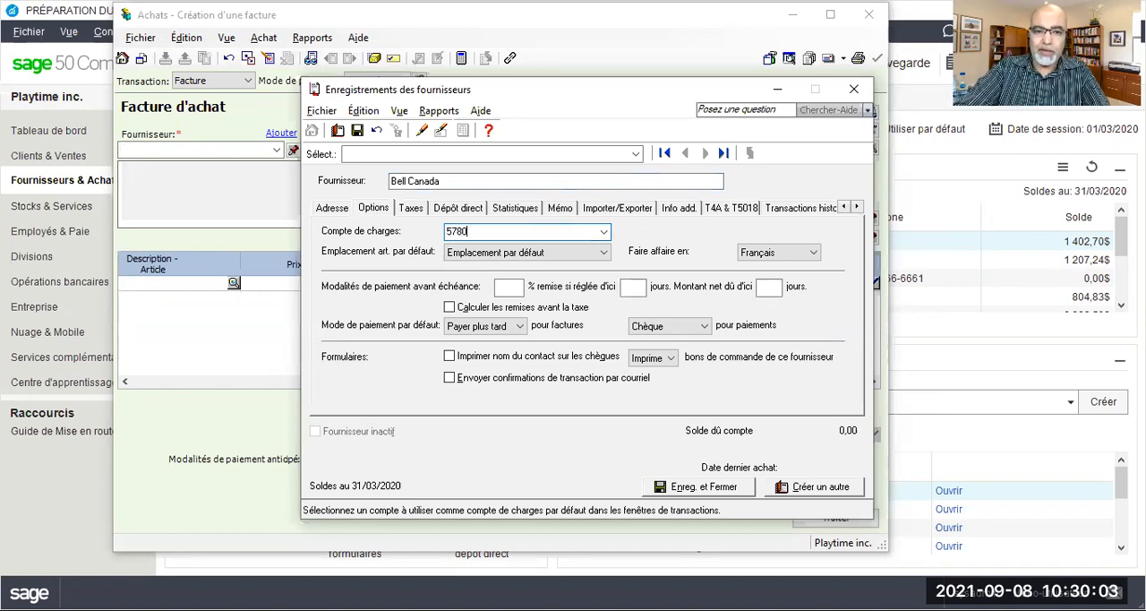
pyautogui.press('Tab')
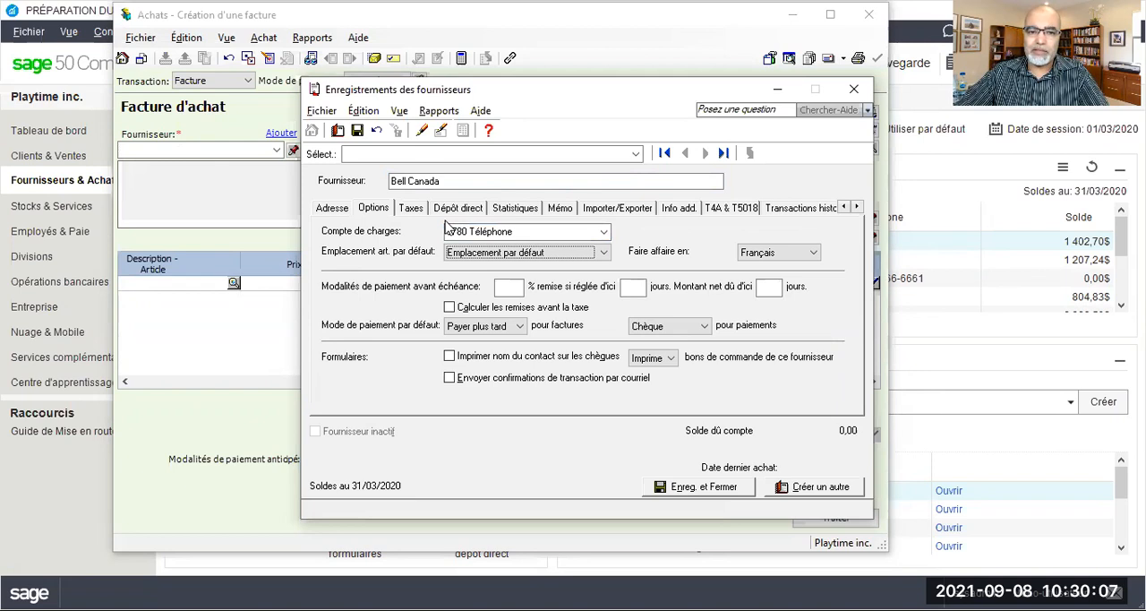
# Set Bell Canada's usual tax code to GQ - TPS 5%, TVQ 9.975%, then save and close the supplier record
pyautogui.click(419, 209)
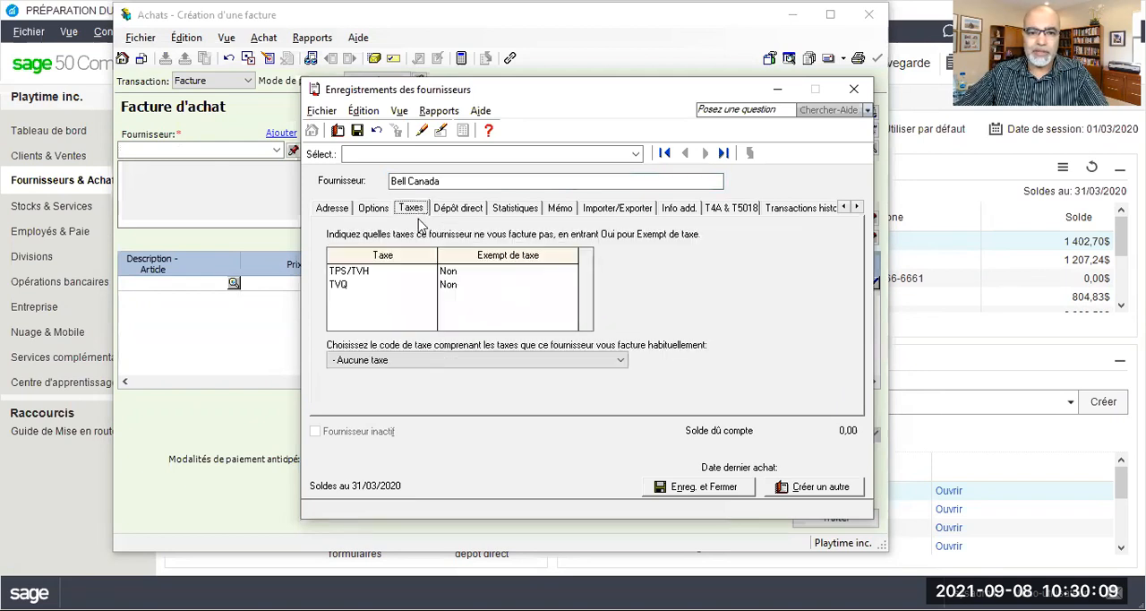
pyautogui.click(385, 359)
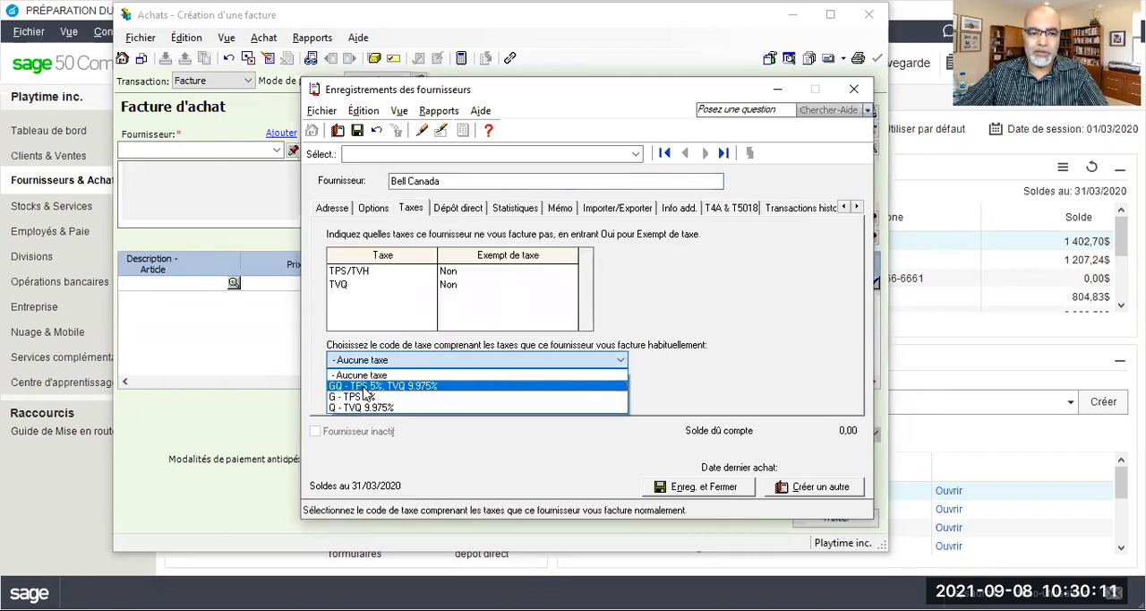
pyautogui.click(367, 384)
pyautogui.click(356, 130)
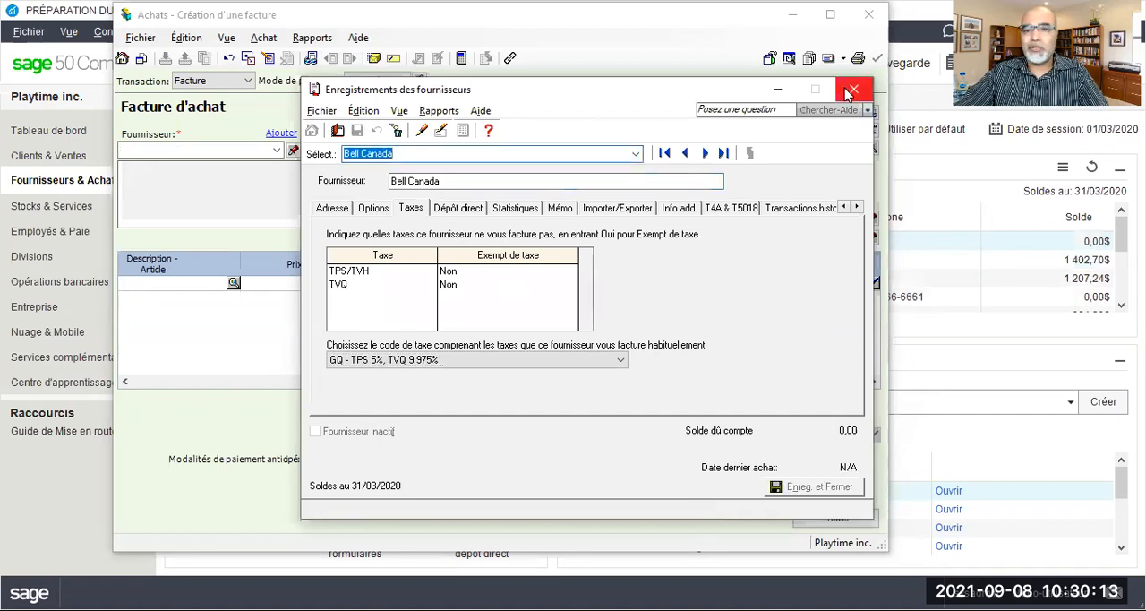
pyautogui.click(849, 91)
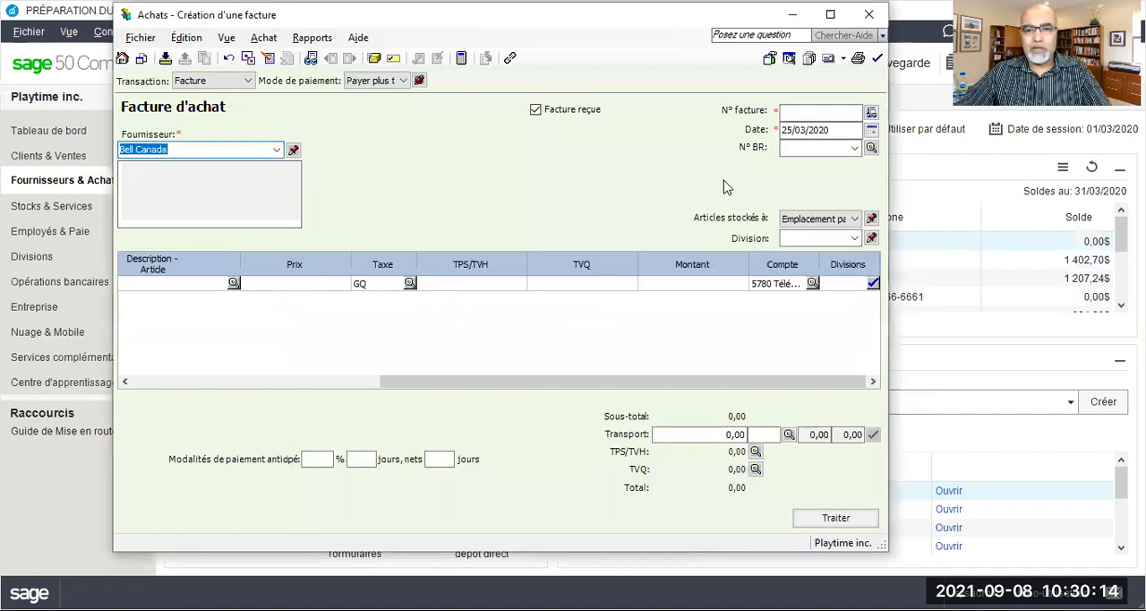
# Enter invoice number TI270320 and date 27/03/2020 on the Bell Canada invoice
pyautogui.click(783, 110)
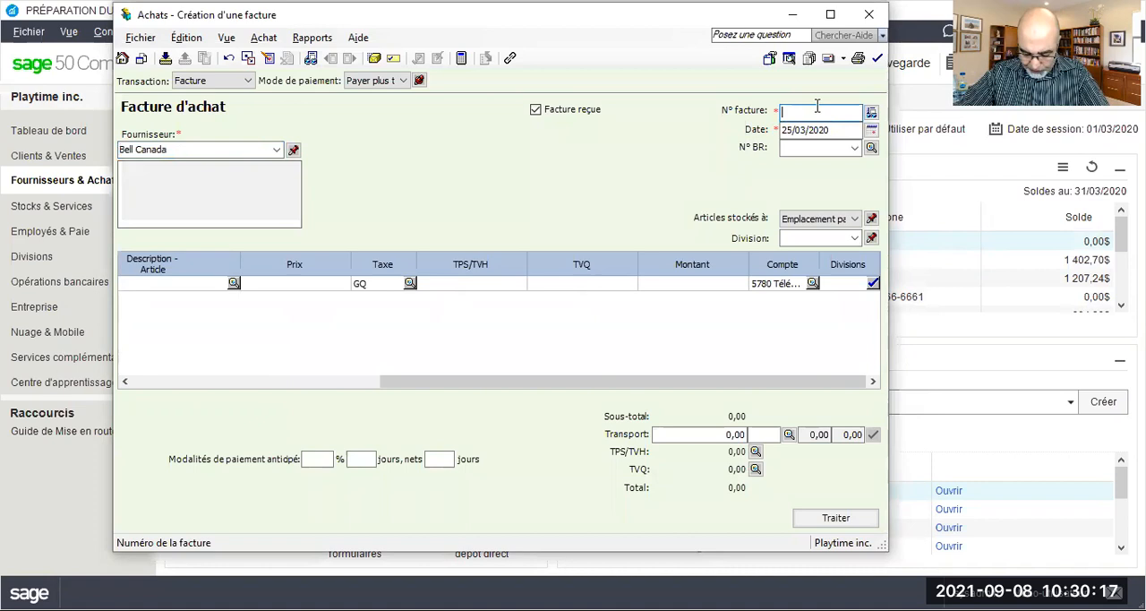
pyautogui.write('TI')
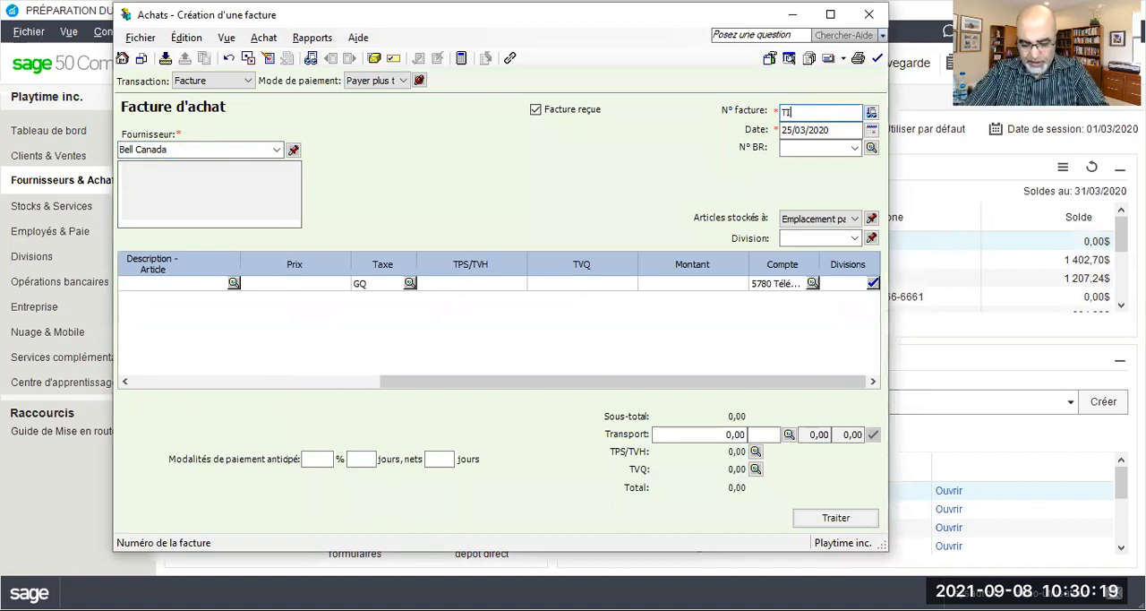
pyautogui.write('270320')
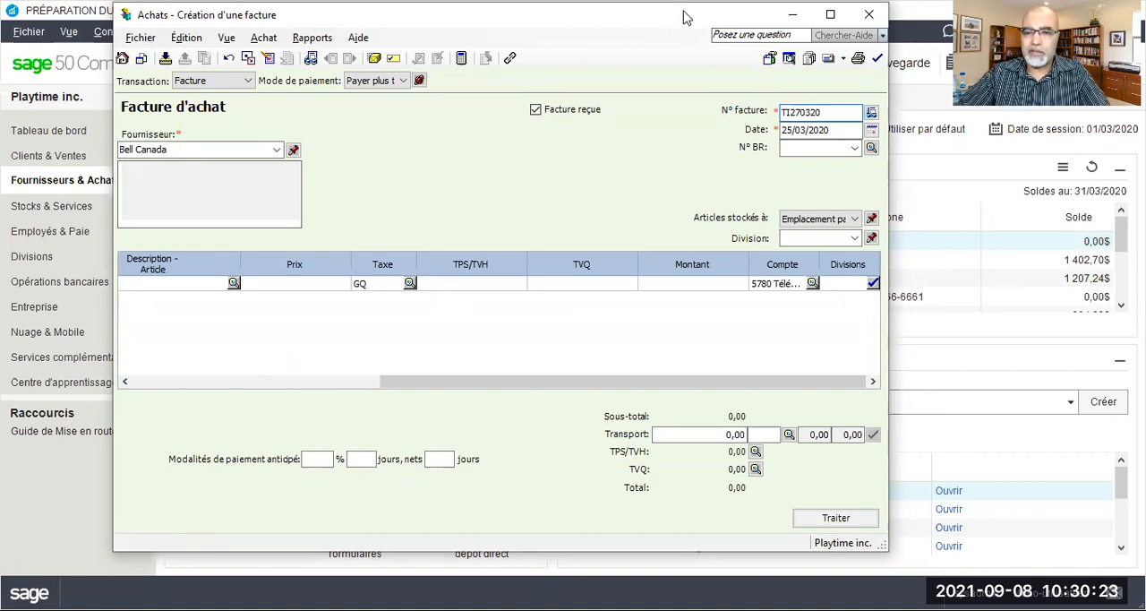
pyautogui.click(797, 130)
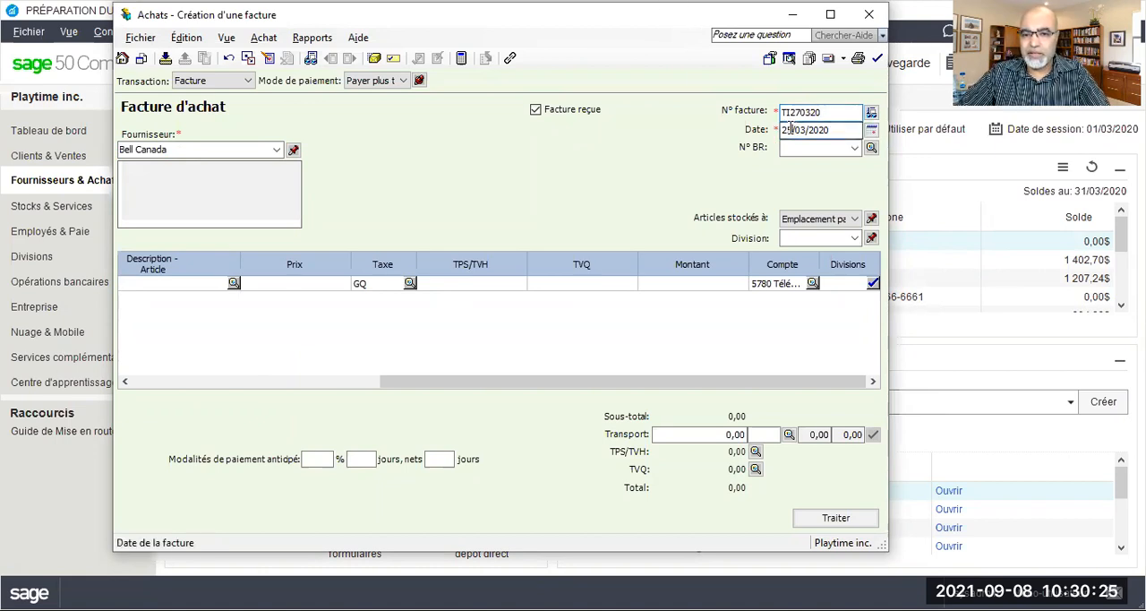
pyautogui.write('7')
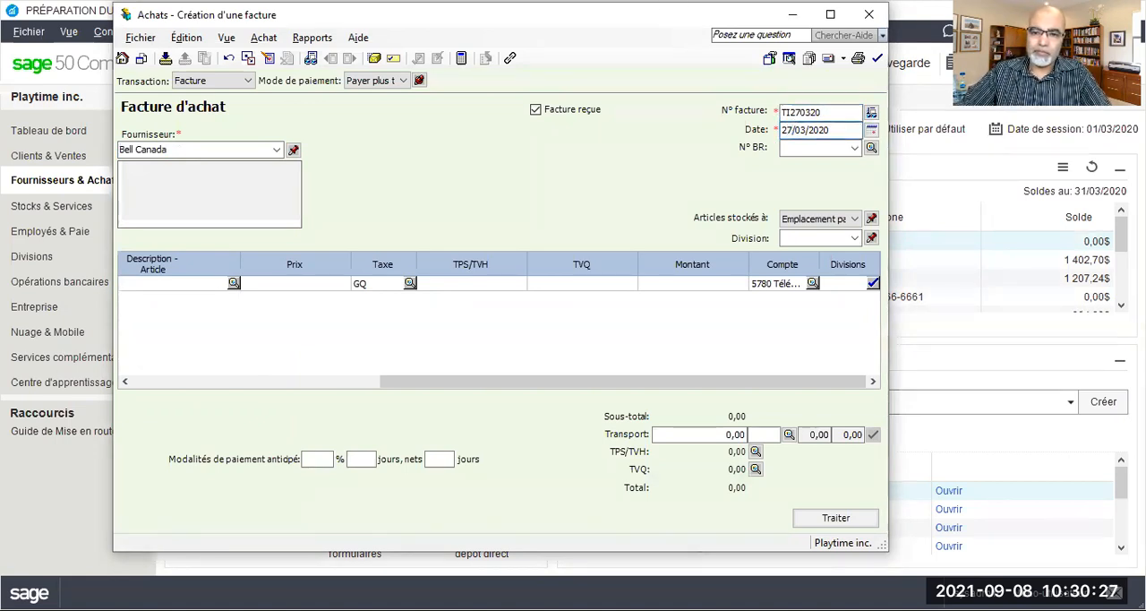
# Enter an amount of 600 on the Bell Canada invoice line, keeping tax code GQ and account 5780
pyautogui.click(707, 282)
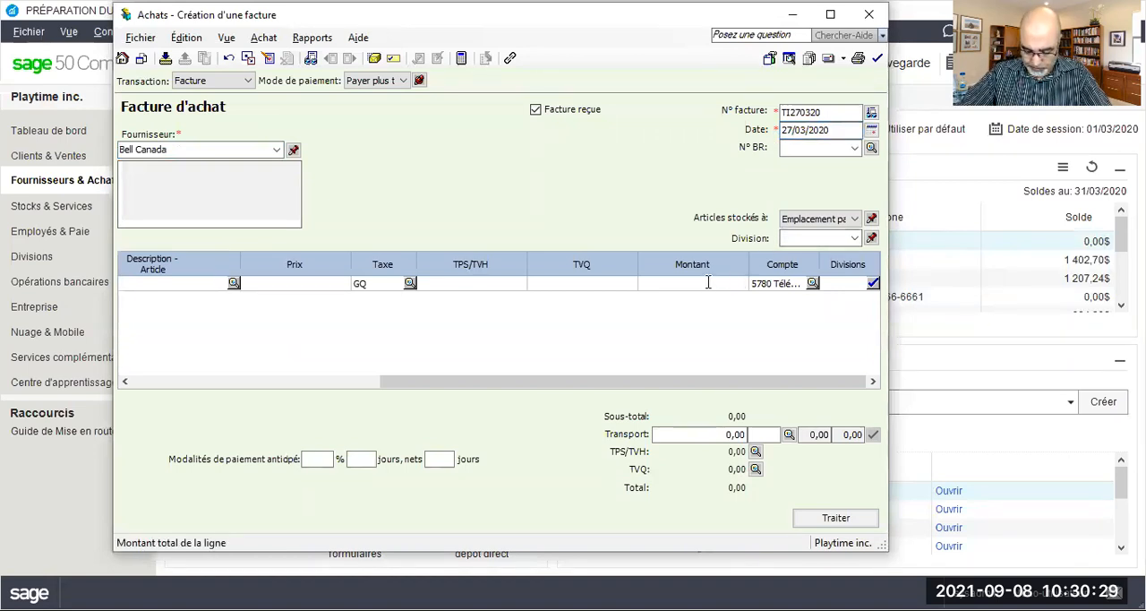
pyautogui.write('600')
pyautogui.press('Tab')
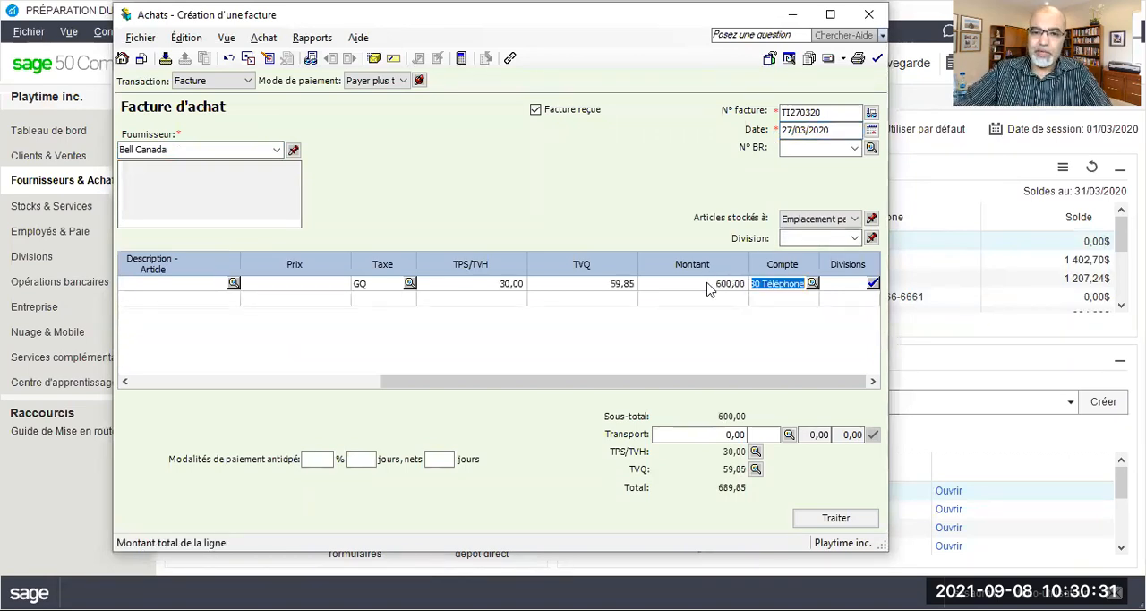
# Review the journal entry of the Bell Canada invoice, then process the invoice and accept its date confirmation
pyautogui.click(310, 38)
pyautogui.click(346, 59)
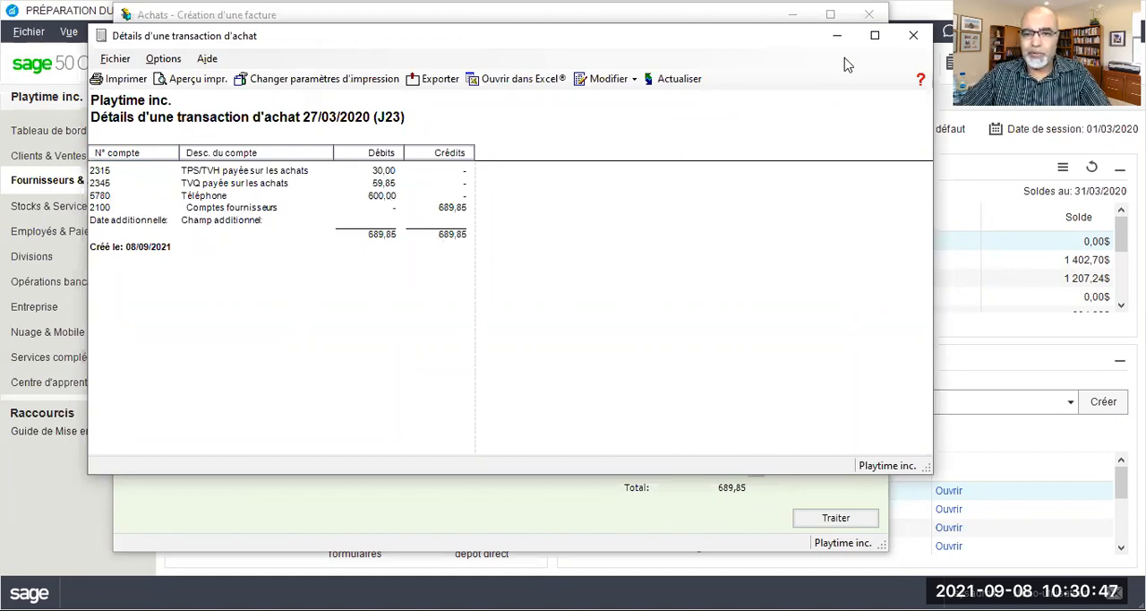
pyautogui.click(913, 35)
pyautogui.click(835, 518)
pyautogui.click(571, 333)
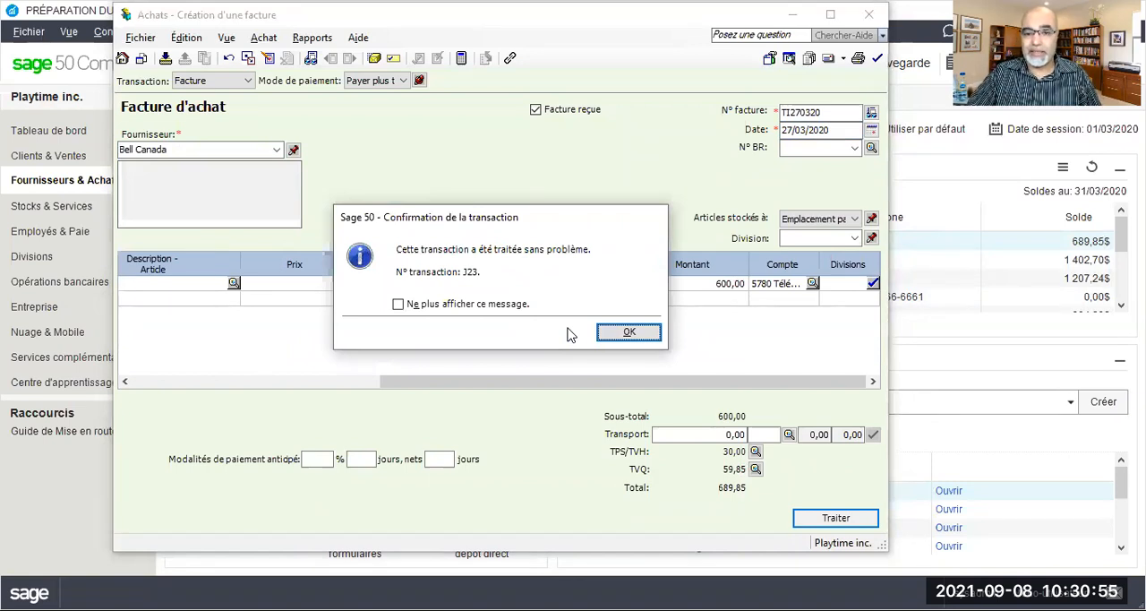
pyautogui.click(637, 336)
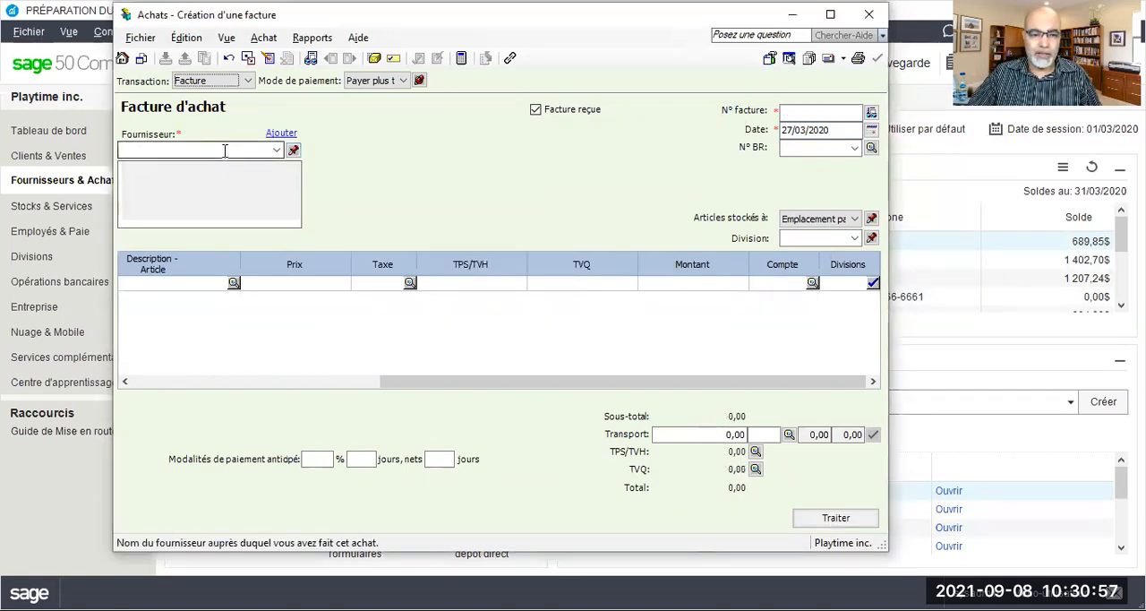
# Enter Uniprix as the supplier of a new purchase invoice and create a full supplier record for it
pyautogui.write('Unip')
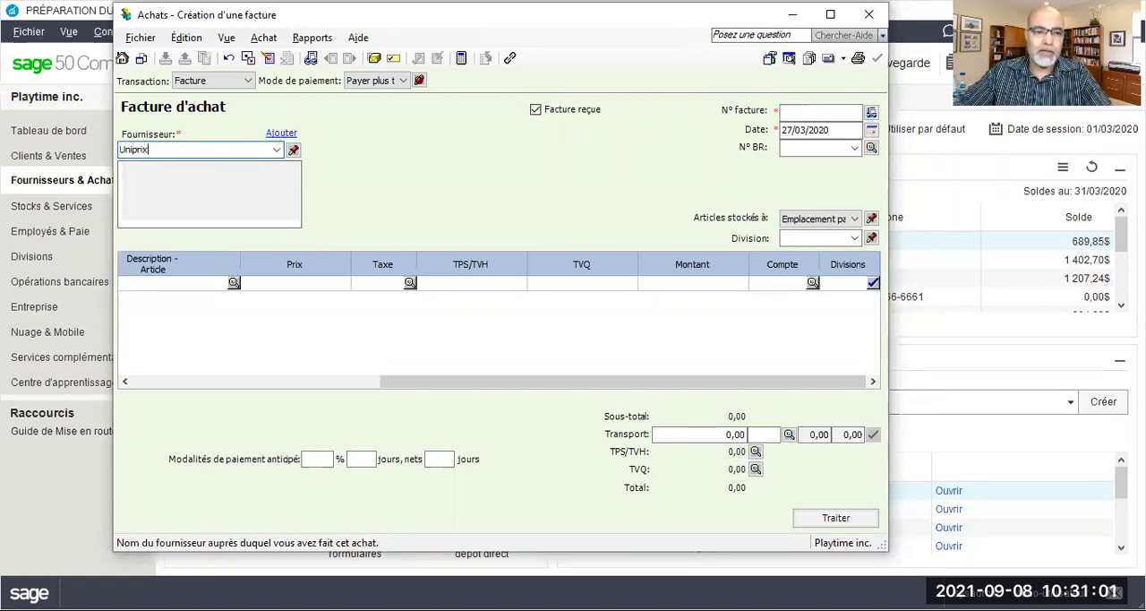
pyautogui.write('rix')
pyautogui.press('Tab')
pyautogui.click(441, 366)
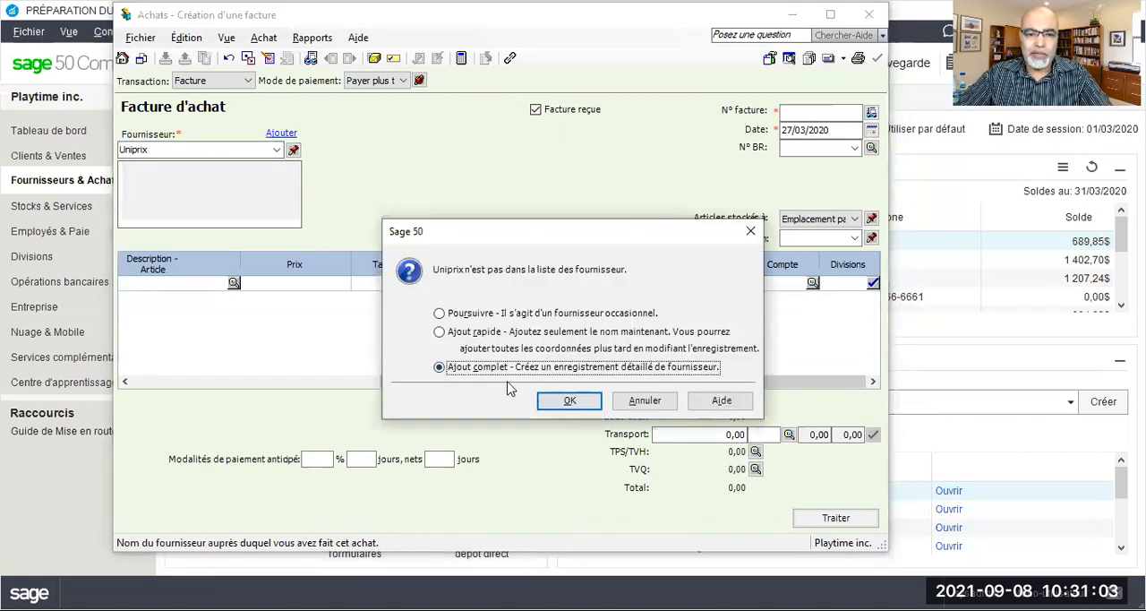
pyautogui.click(569, 403)
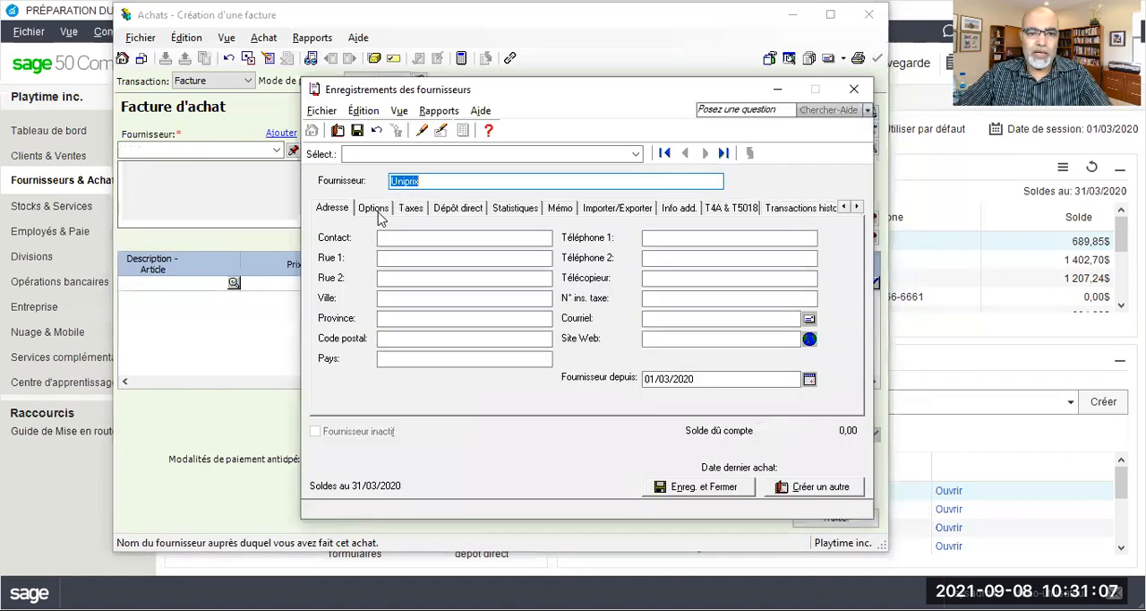
# Set the expense account of the Uniprix record to 5810 Produits de nettoyage
pyautogui.click(376, 208)
pyautogui.click(461, 232)
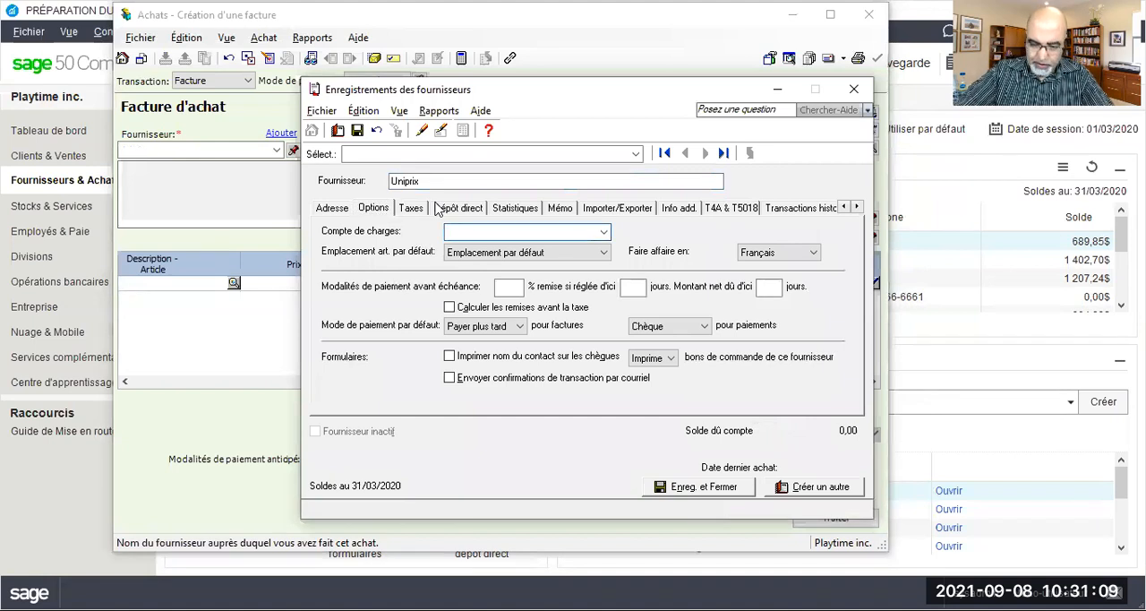
pyautogui.write('5810')
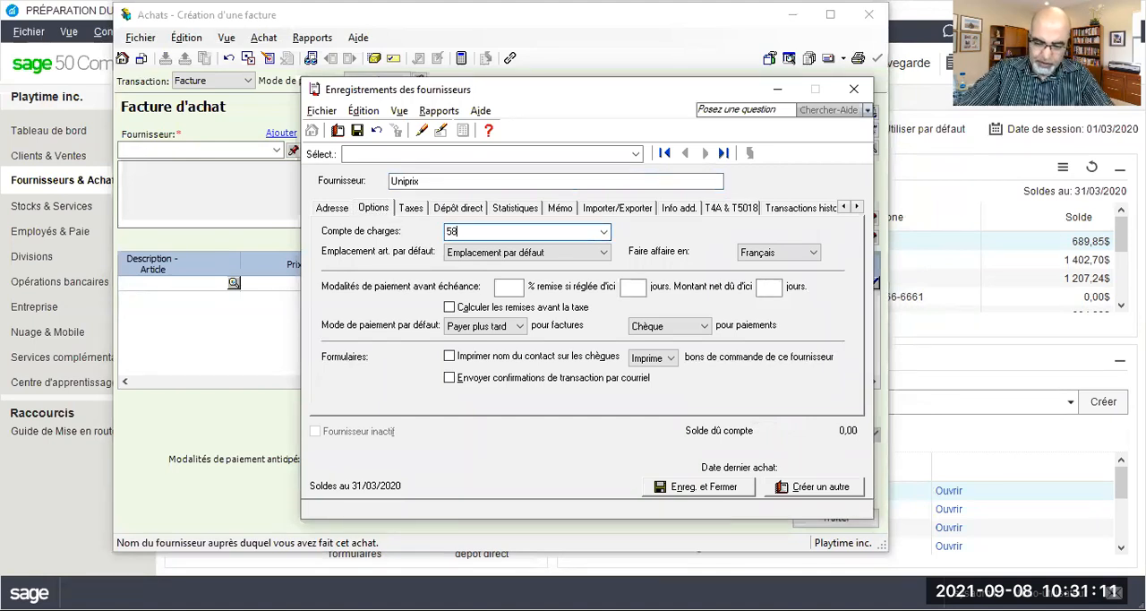
pyautogui.press('Tab')
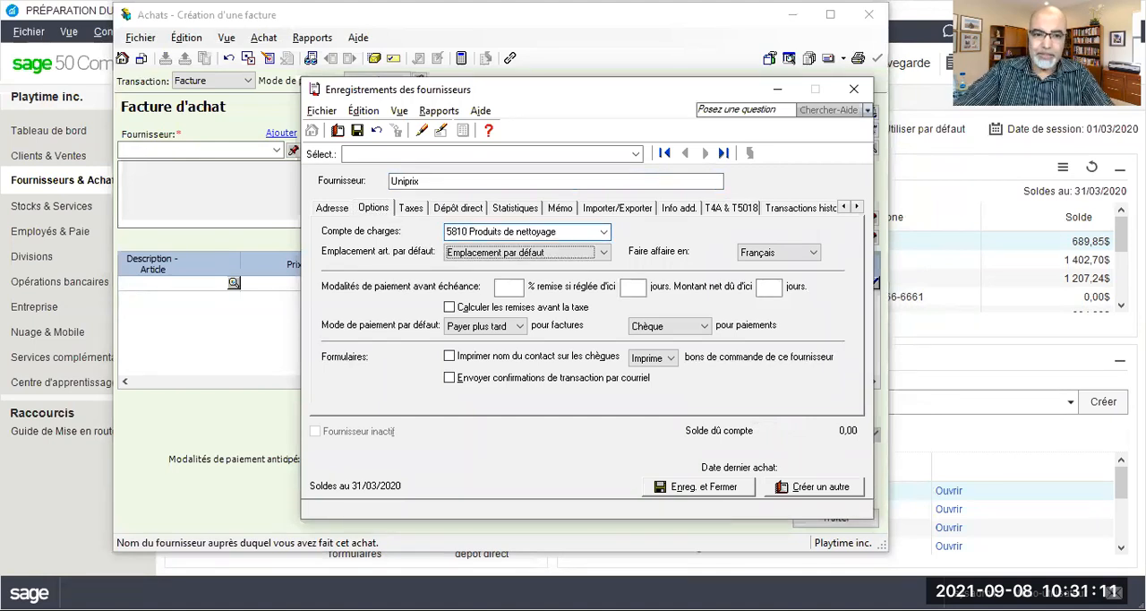
# Set Uniprix's usual tax code to GQ - TPS 5%, TVQ 9.975%, then save and close the supplier record
pyautogui.click(411, 210)
pyautogui.click(376, 208)
pyautogui.click(410, 207)
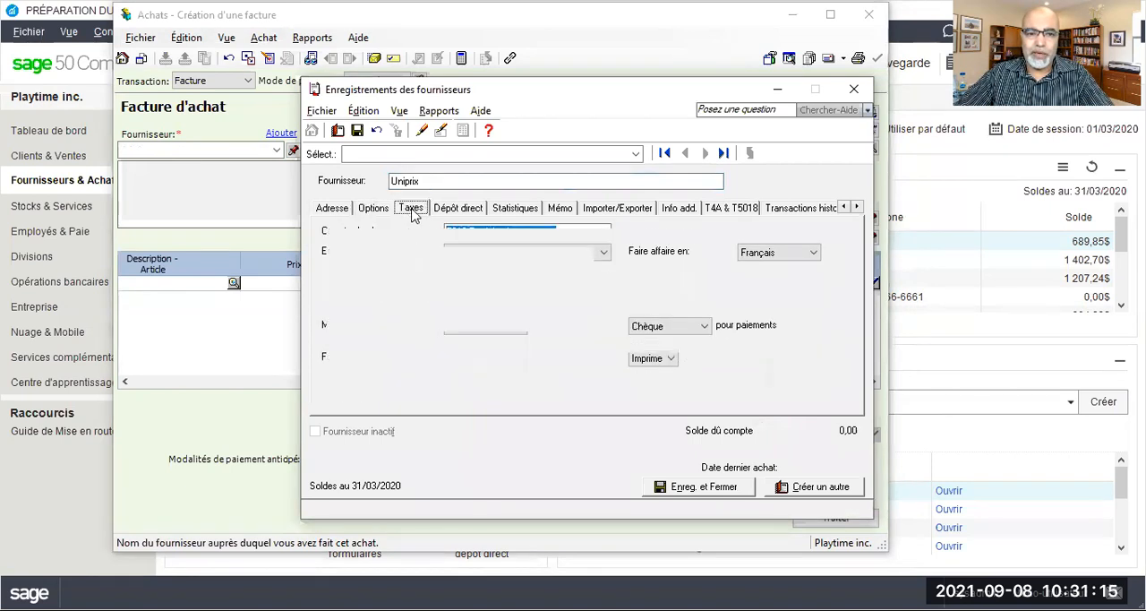
pyautogui.click(373, 360)
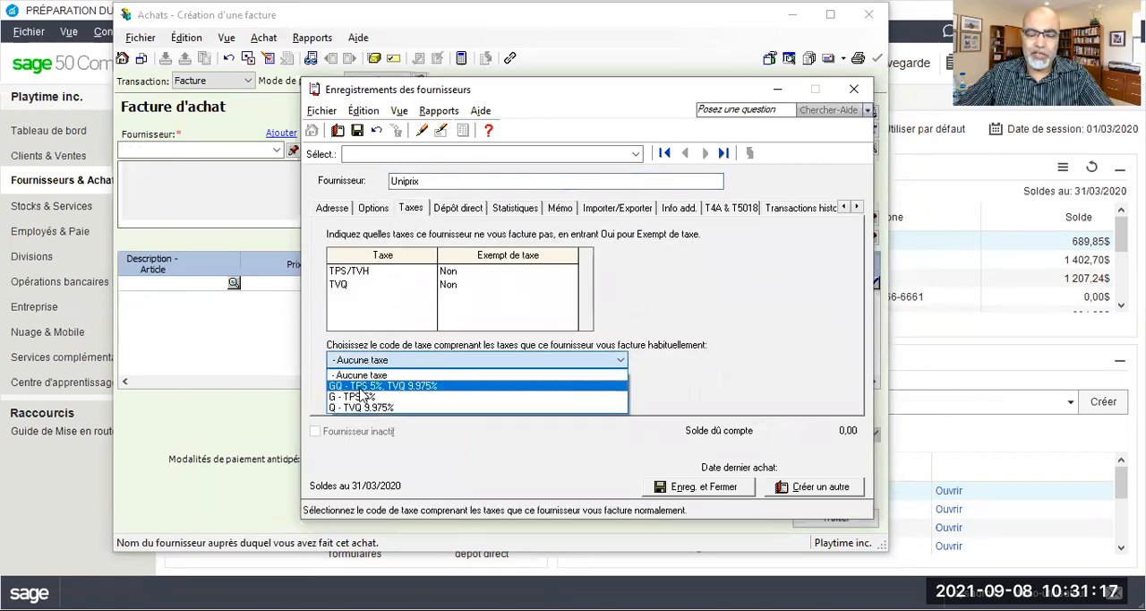
pyautogui.click(359, 387)
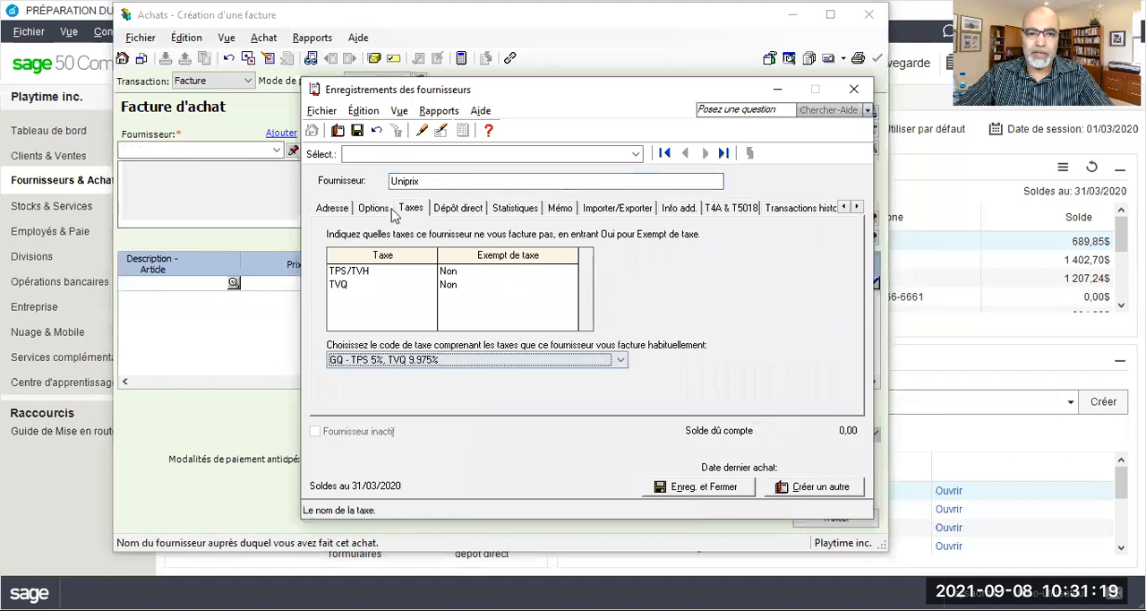
pyautogui.click(357, 130)
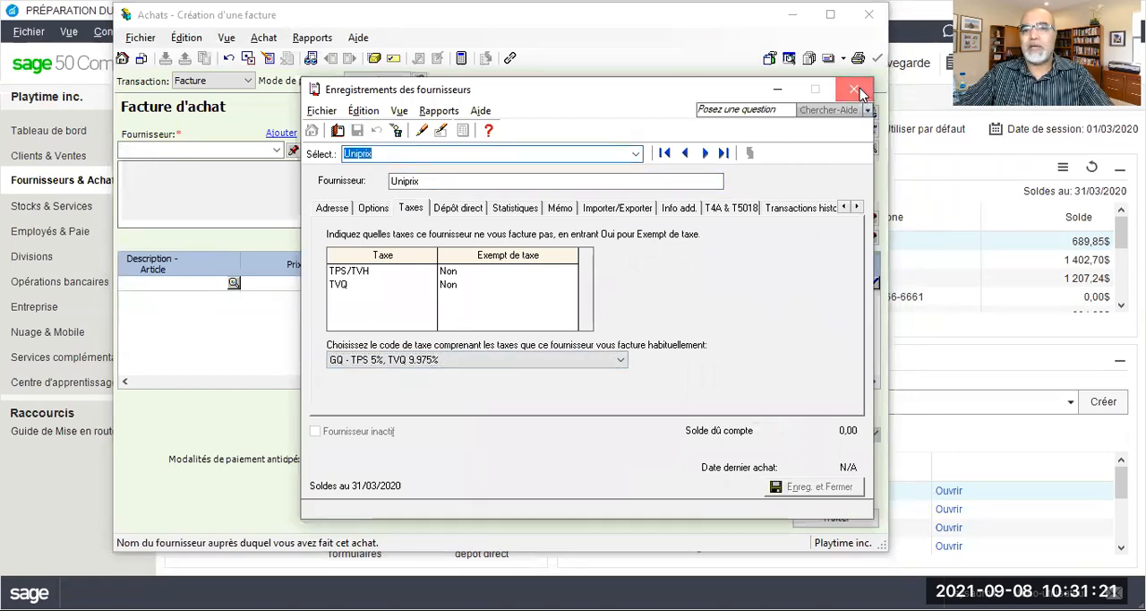
# Enter invoice number PN310320 and date 31/03/2020 on the Uniprix invoice
pyautogui.click(784, 114)
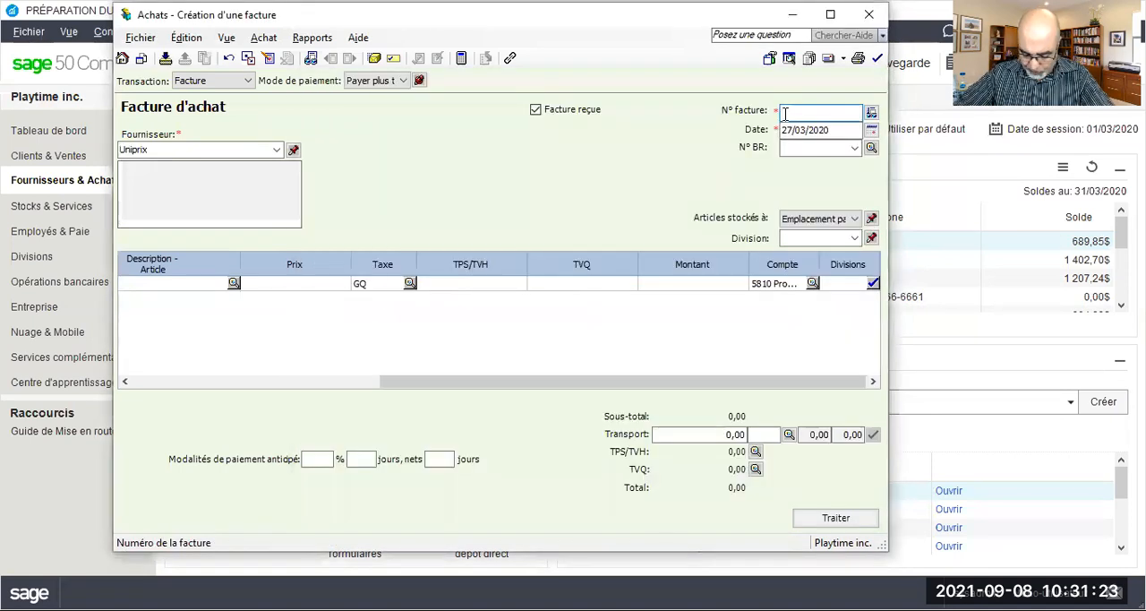
pyautogui.write('PN')
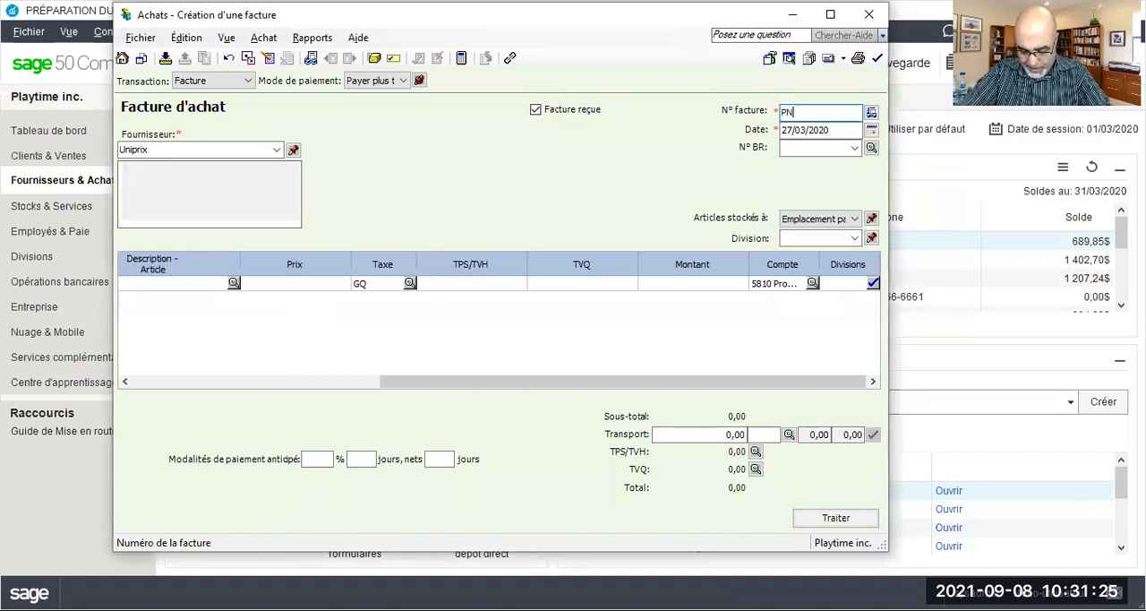
pyautogui.write('310320')
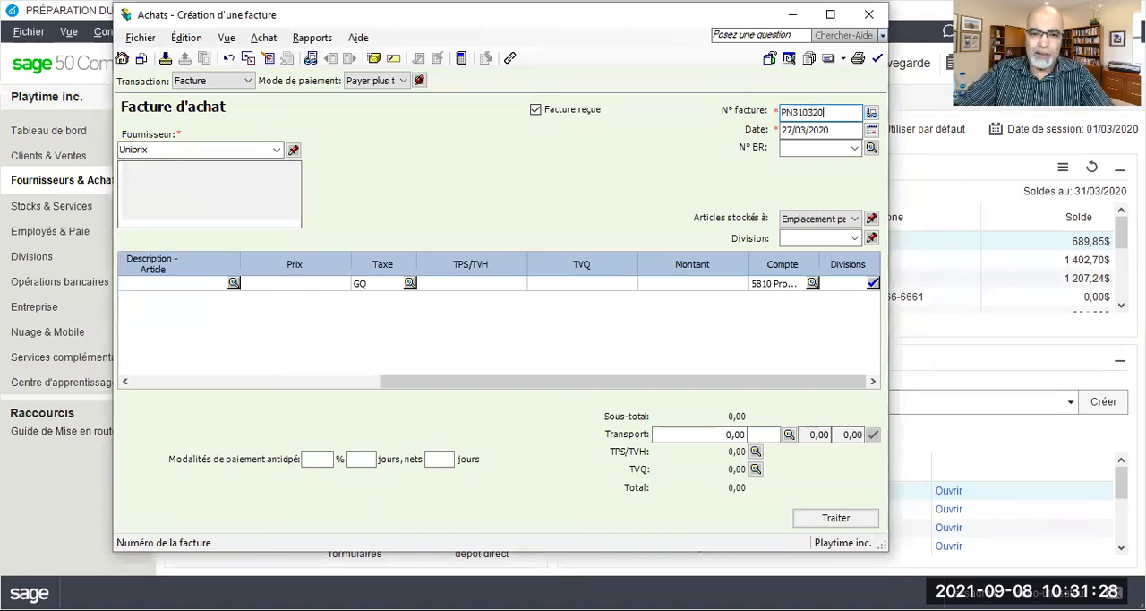
pyautogui.press('Tab')
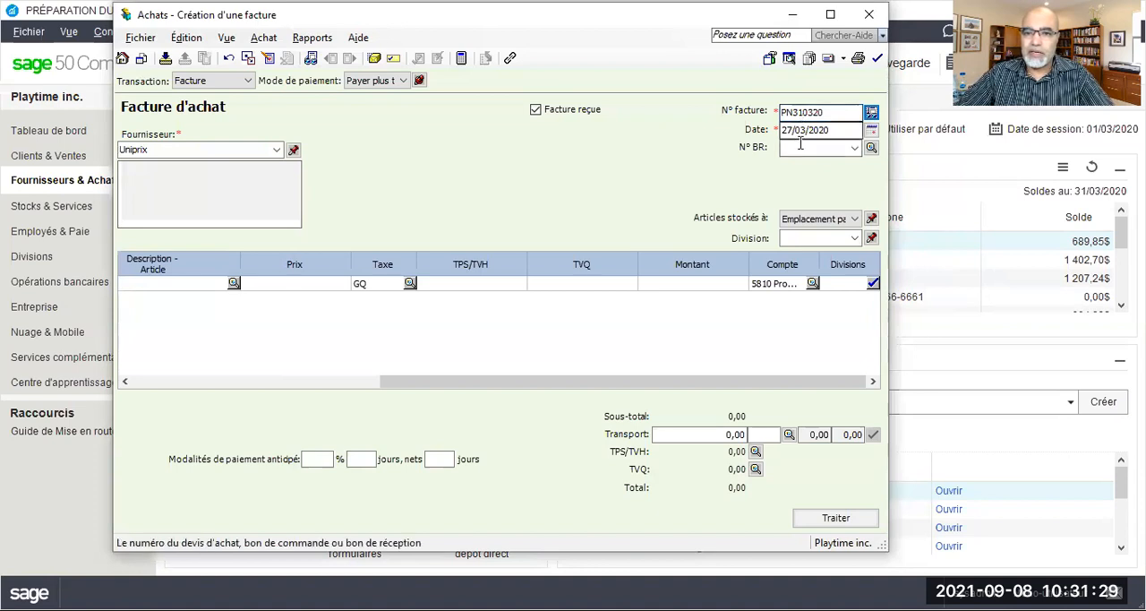
pyautogui.moveTo(793, 130); pyautogui.dragTo(777, 127)
pyautogui.write('31')
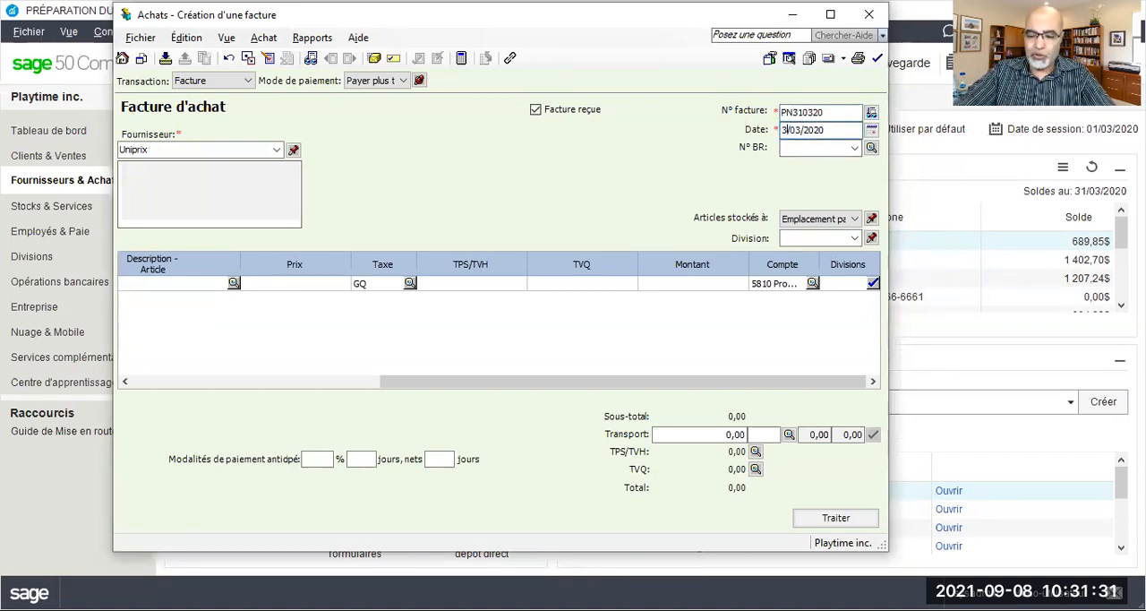
# Enter an amount of 400 on the Uniprix invoice line, keeping tax code GQ and account 5810
pyautogui.click(672, 283)
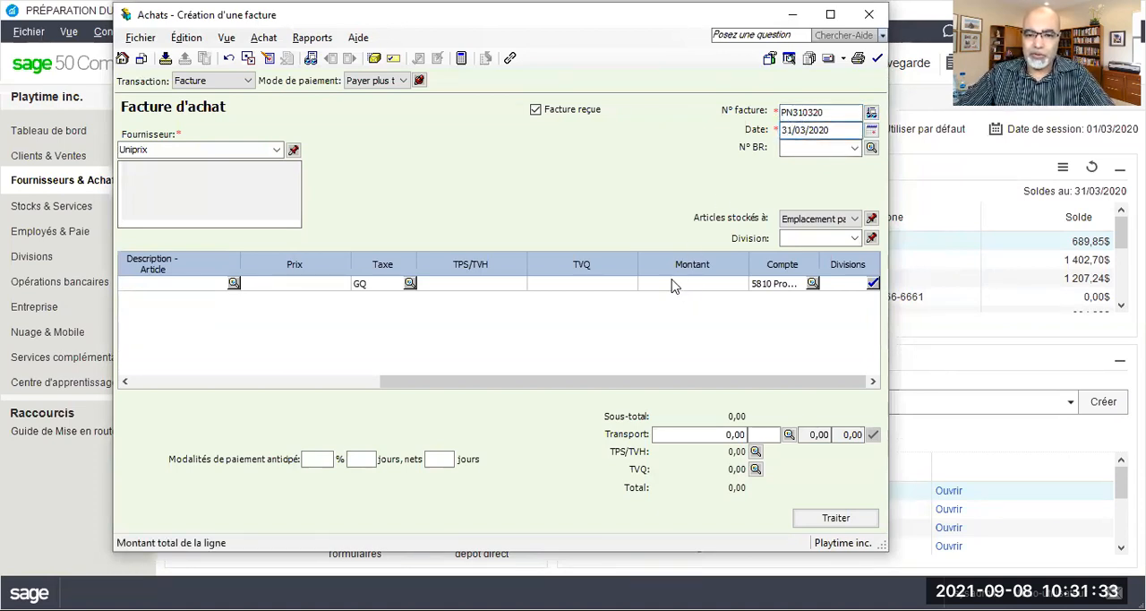
pyautogui.write('400')
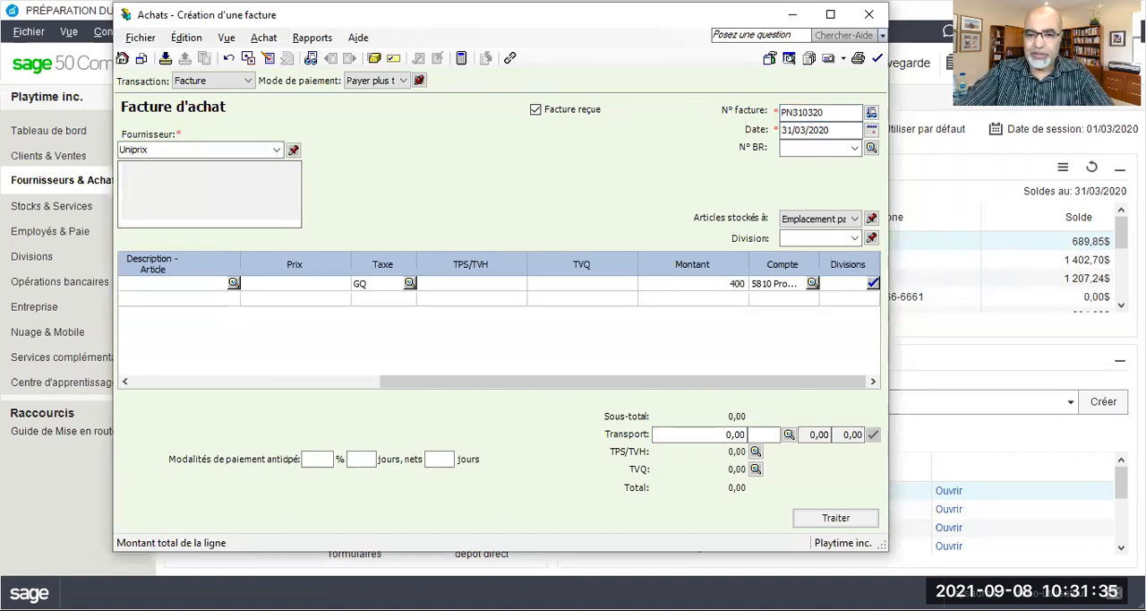
pyautogui.press('Tab')
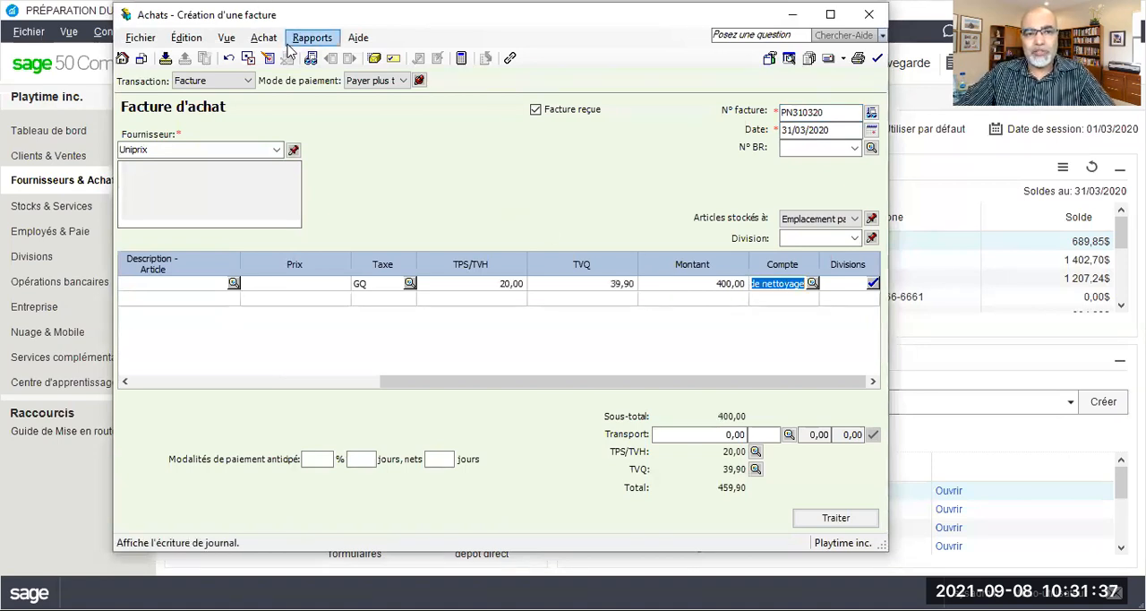
# Review the journal entry of the Uniprix invoice, process it with its date confirmed, and close the purchase invoice window
pyautogui.click(301, 40)
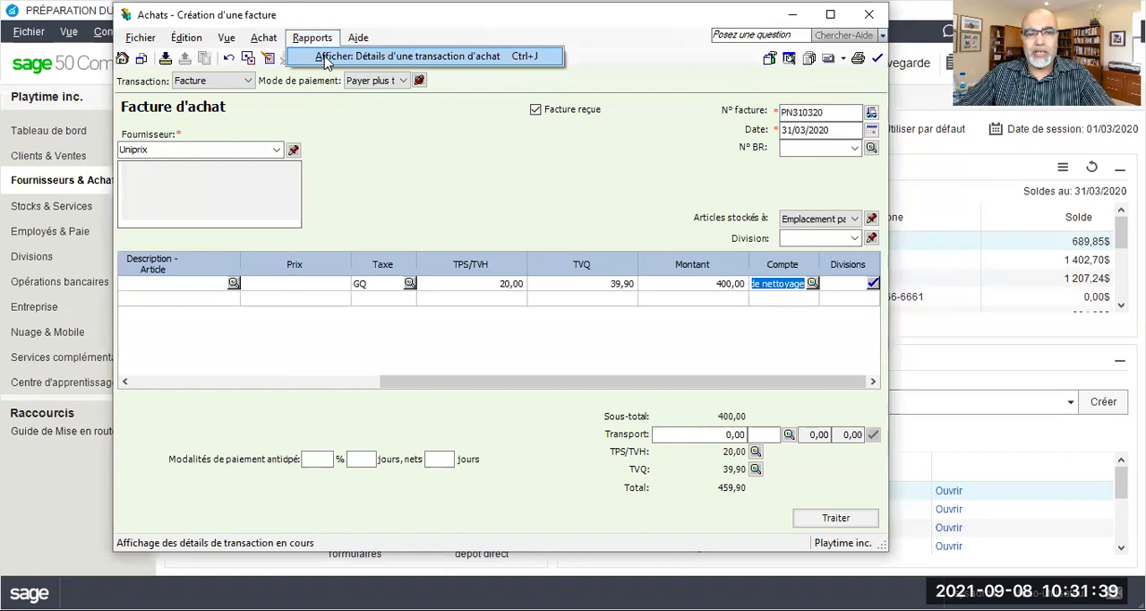
pyautogui.click(327, 58)
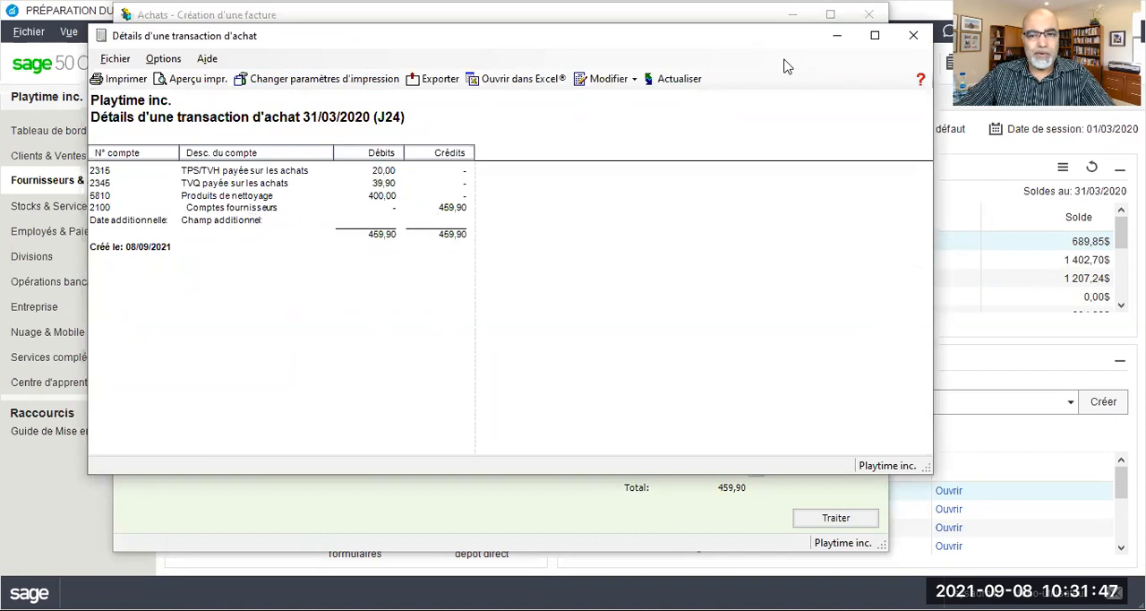
pyautogui.click(909, 38)
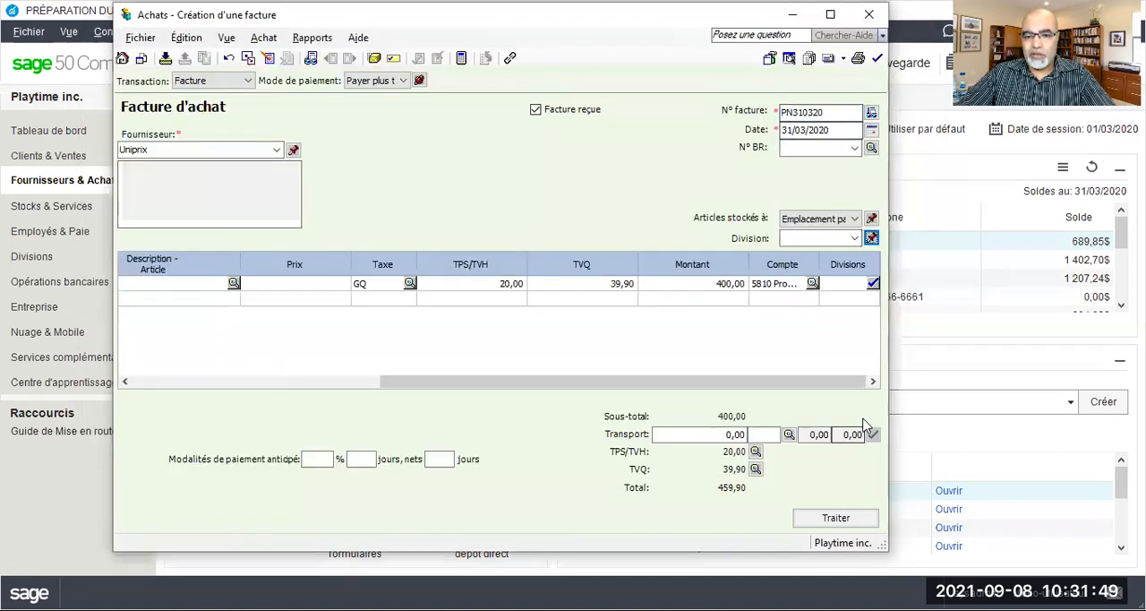
pyautogui.press('Return')
pyautogui.click(573, 333)
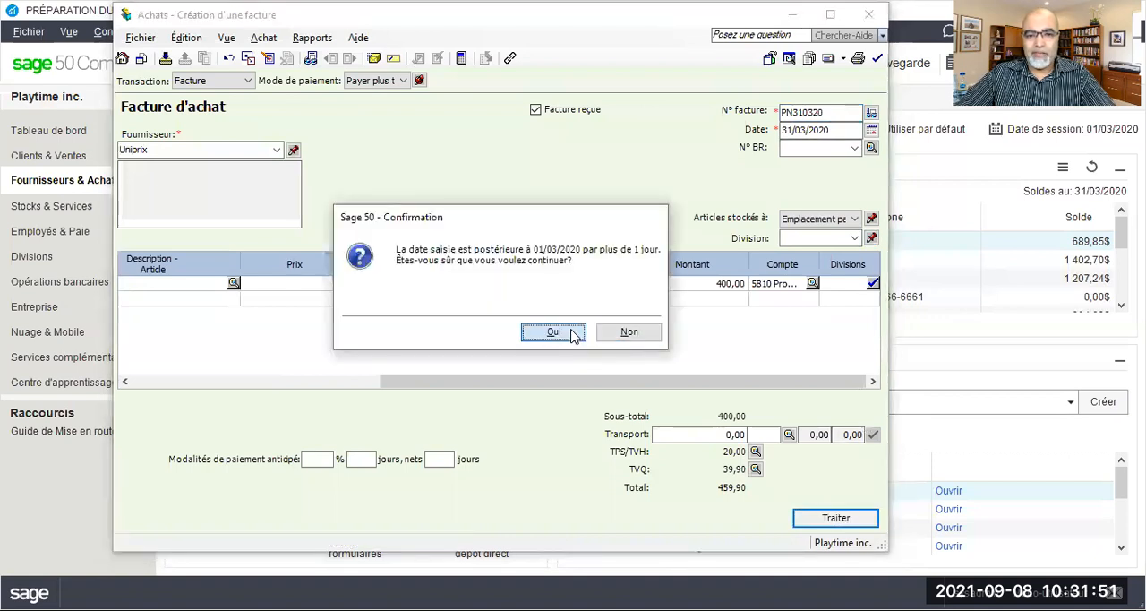
pyautogui.click(618, 332)
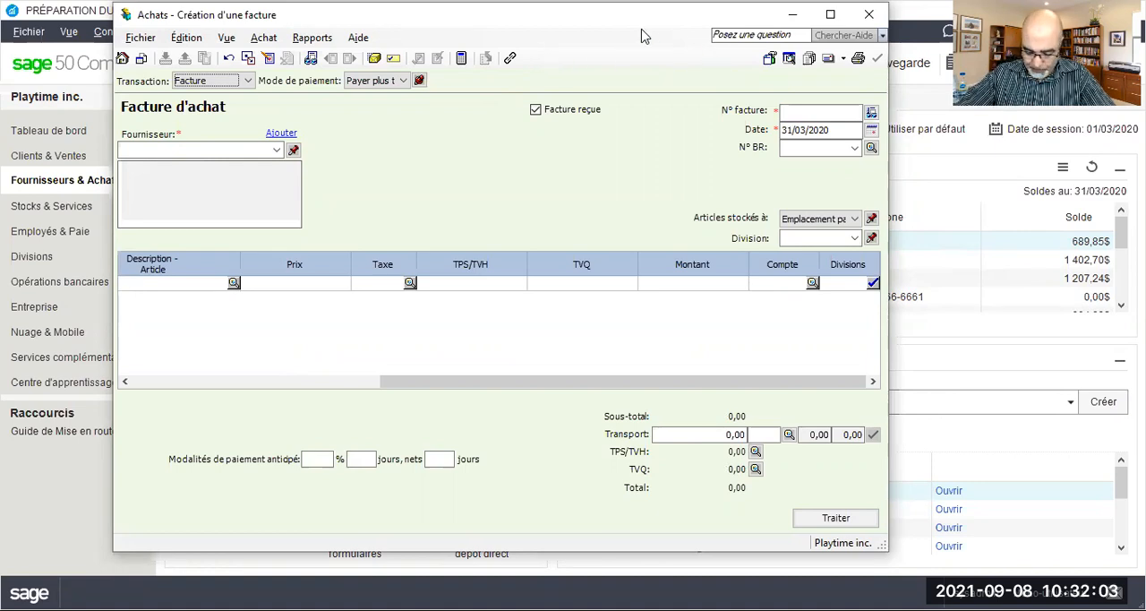
pyautogui.click(871, 14)
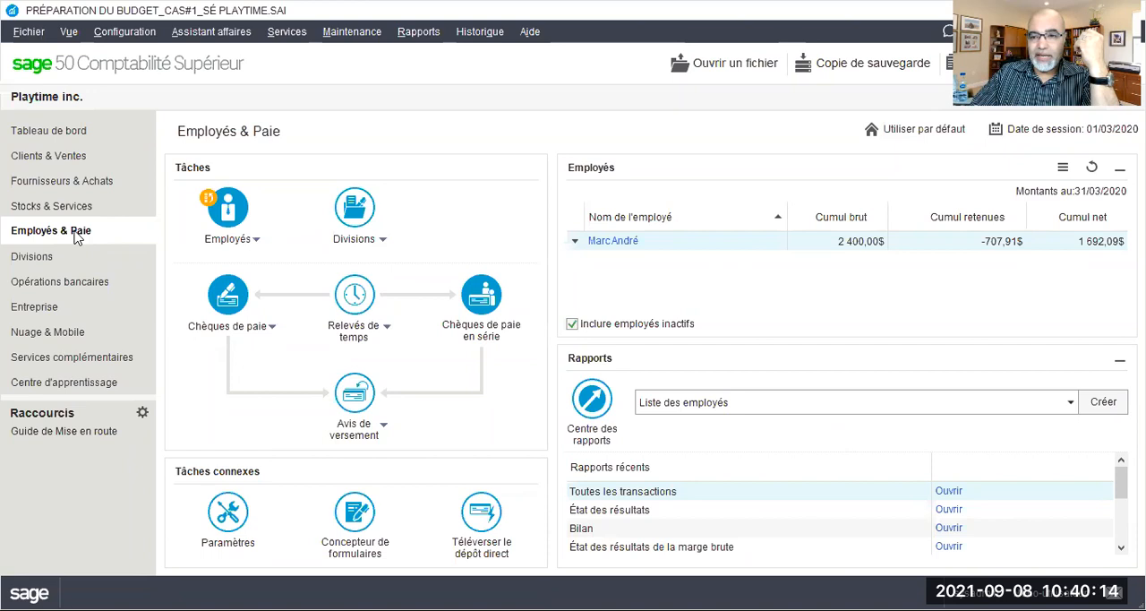
# Create a new paycheque for the listed employee and dismiss the tax recalculation tip
pyautogui.click(270, 330)
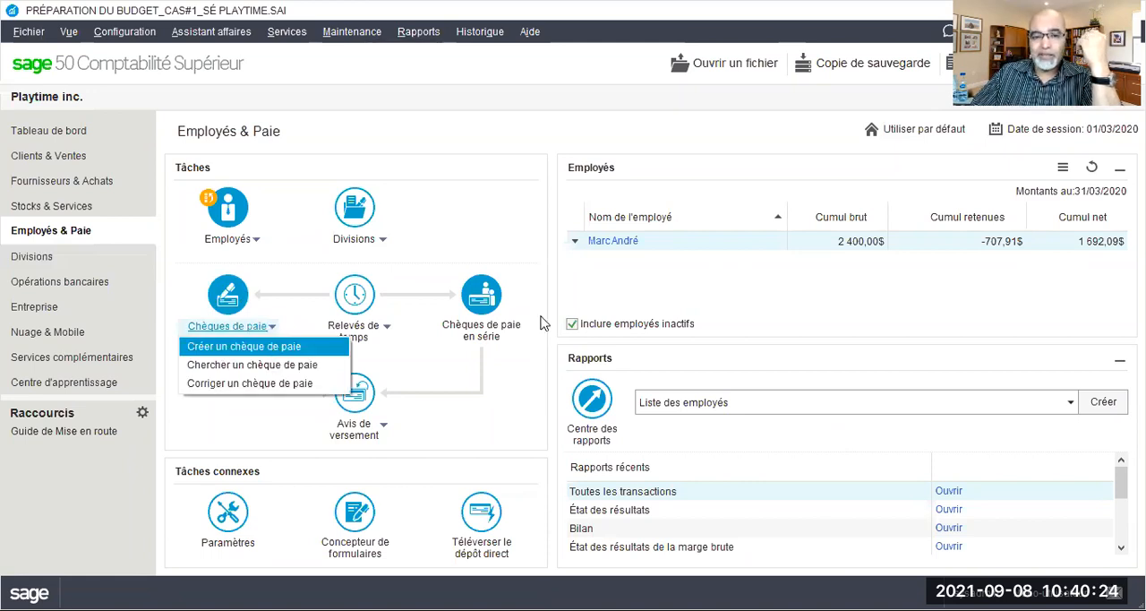
pyautogui.click(243, 345)
pyautogui.click(584, 312)
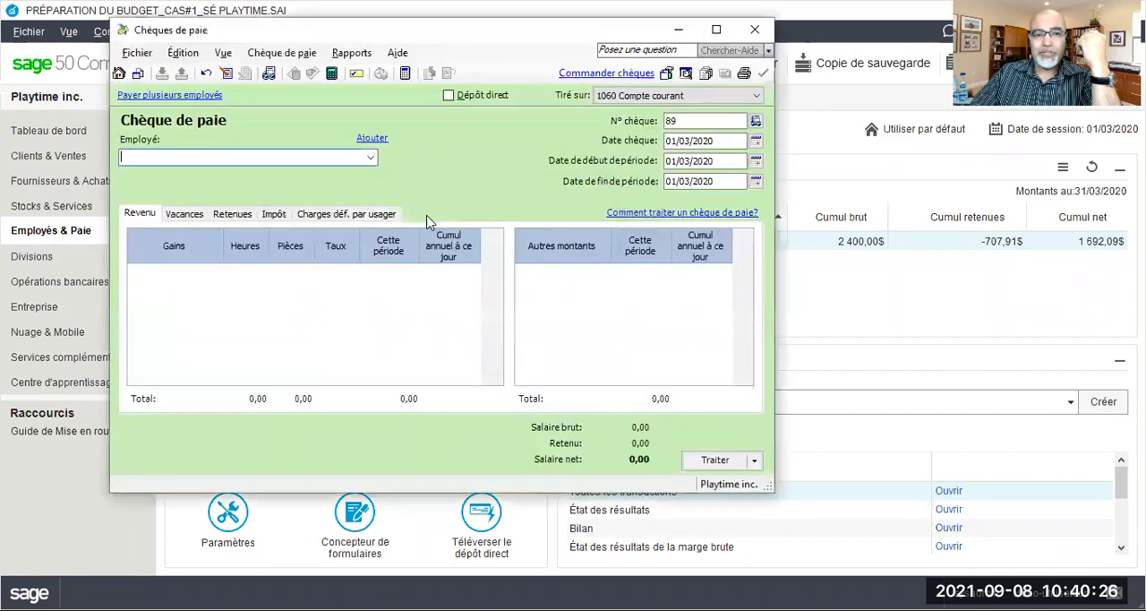
pyautogui.click(369, 157)
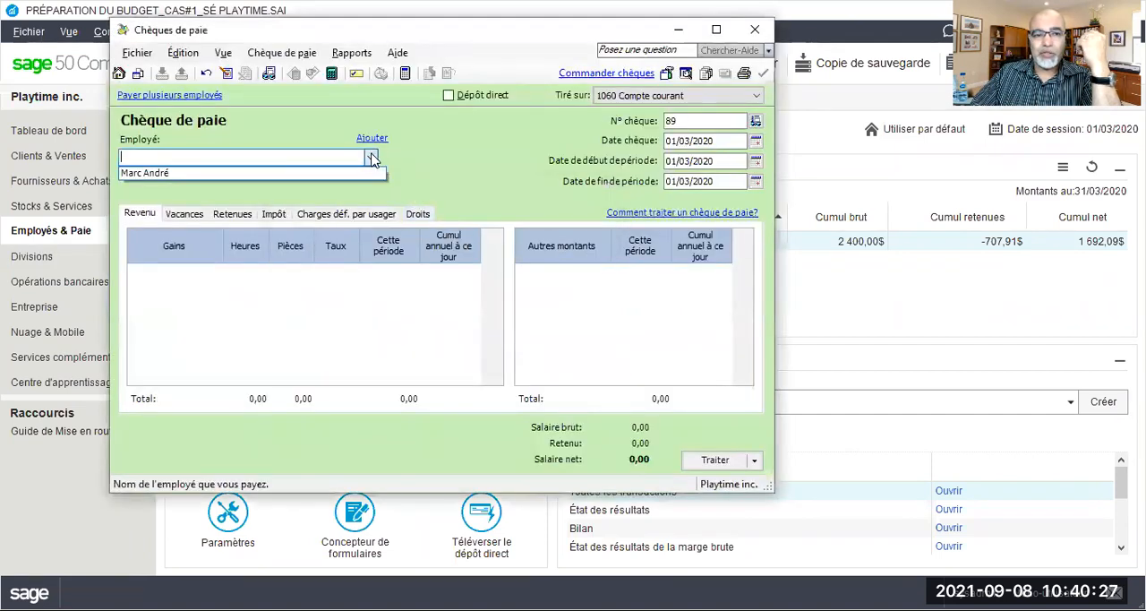
pyautogui.click(165, 174)
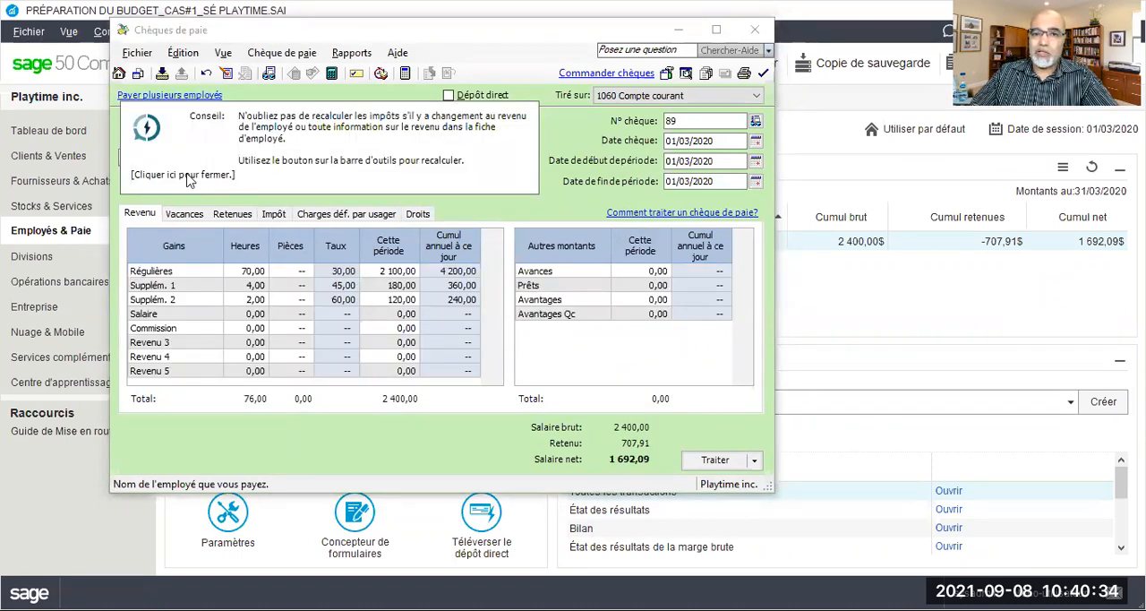
pyautogui.click(188, 179)
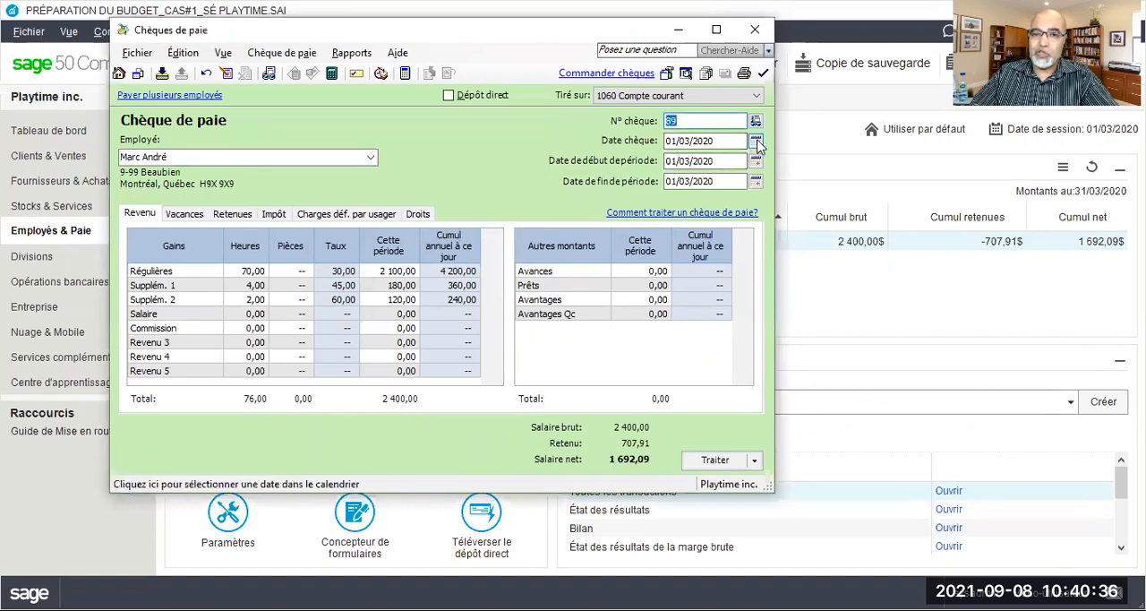
# Set the paycheque date to 16/03/2020 and its pay period from 01/03/2020 to 31/03/2020
pyautogui.click(756, 142)
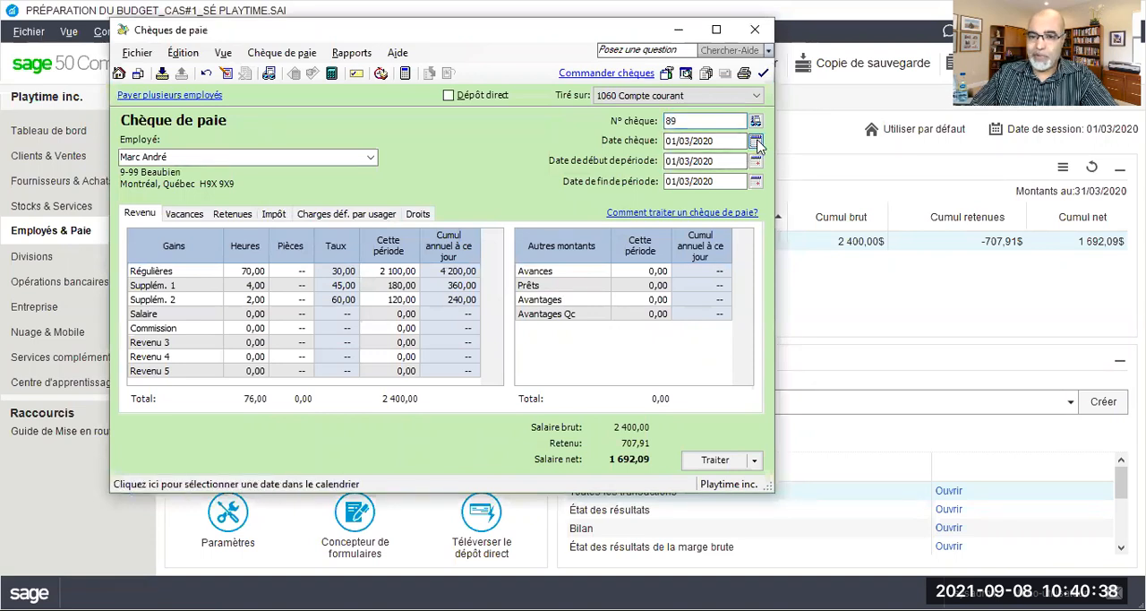
pyautogui.click(684, 246)
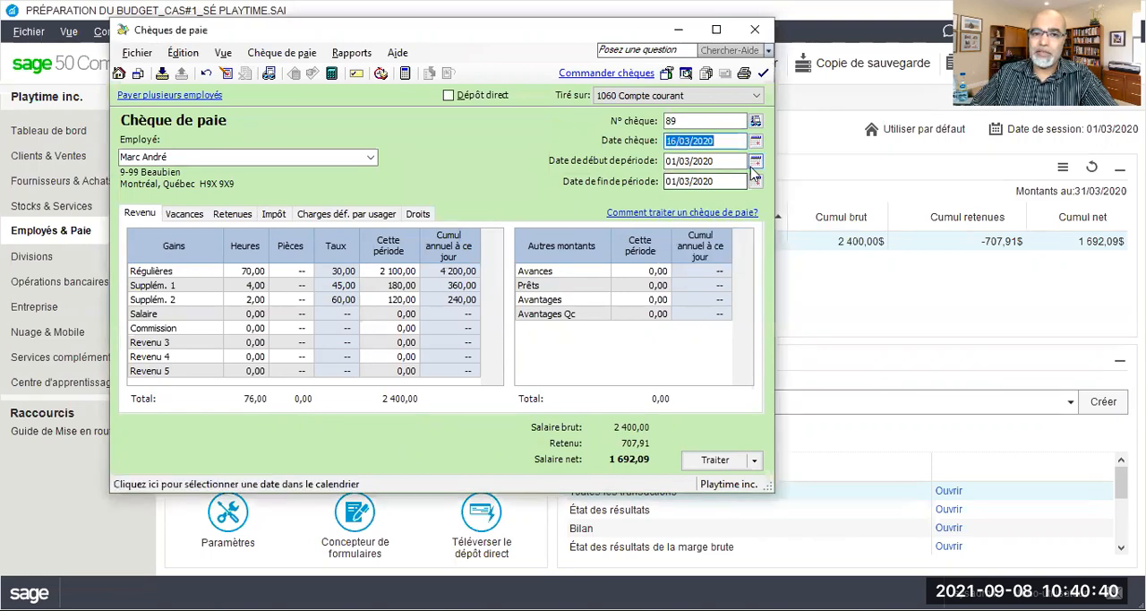
pyautogui.click(757, 163)
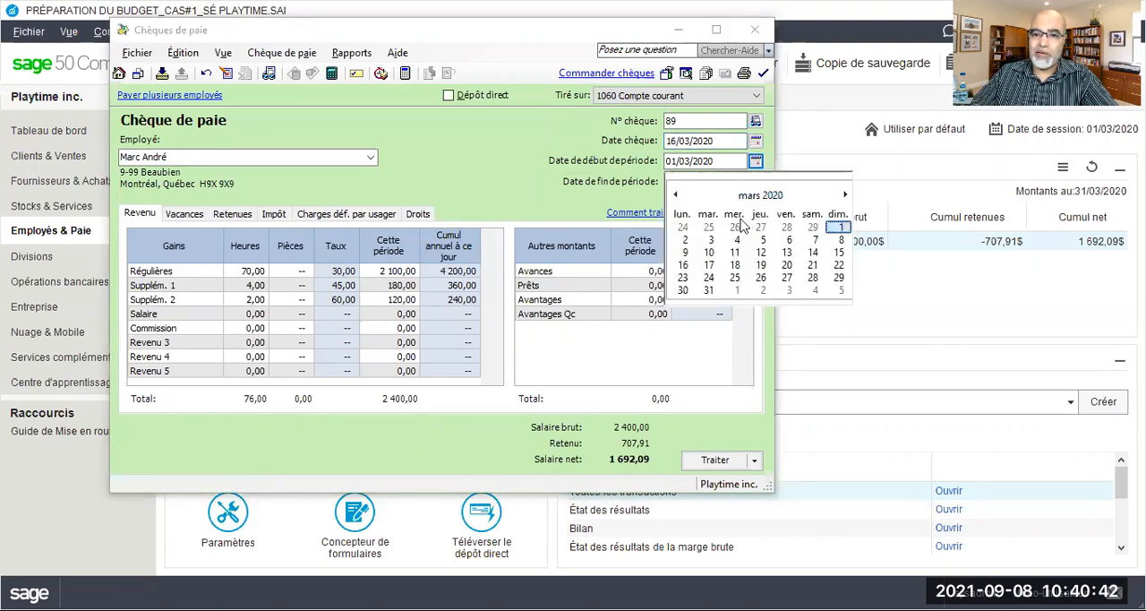
pyautogui.click(838, 229)
pyautogui.click(757, 183)
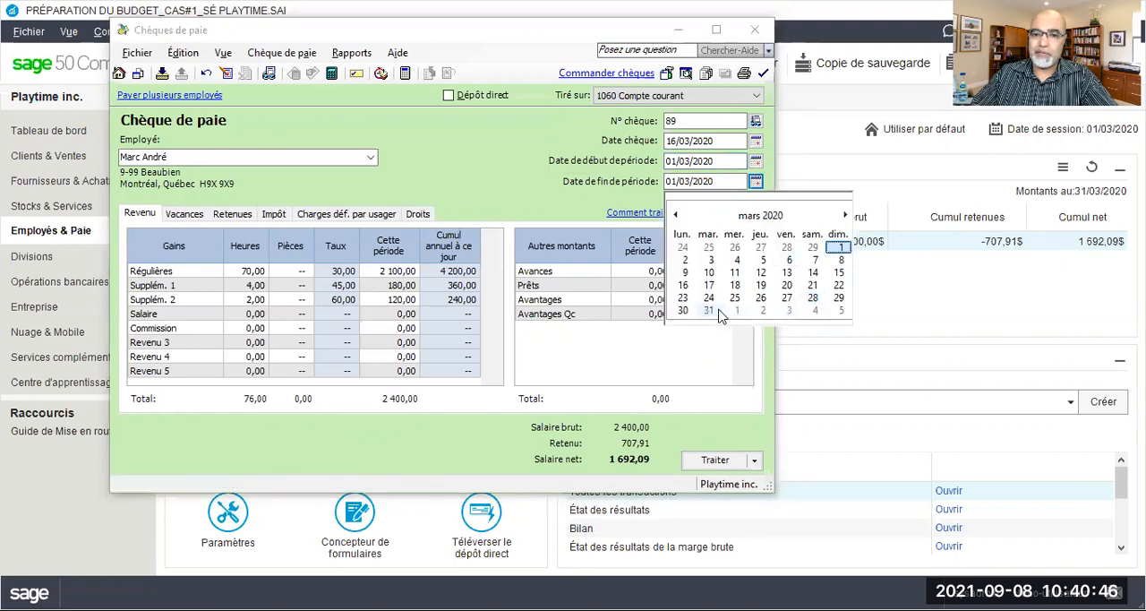
pyautogui.click(708, 311)
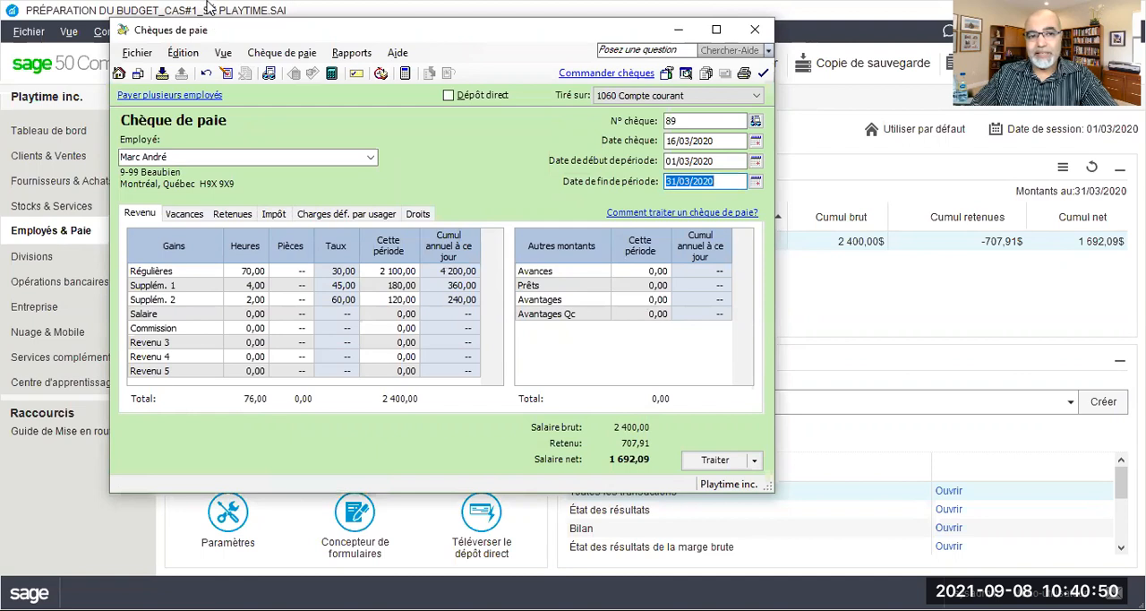
# Examine the payroll transaction details of the paycheque, including its debits and credits, and close the report
pyautogui.click(351, 54)
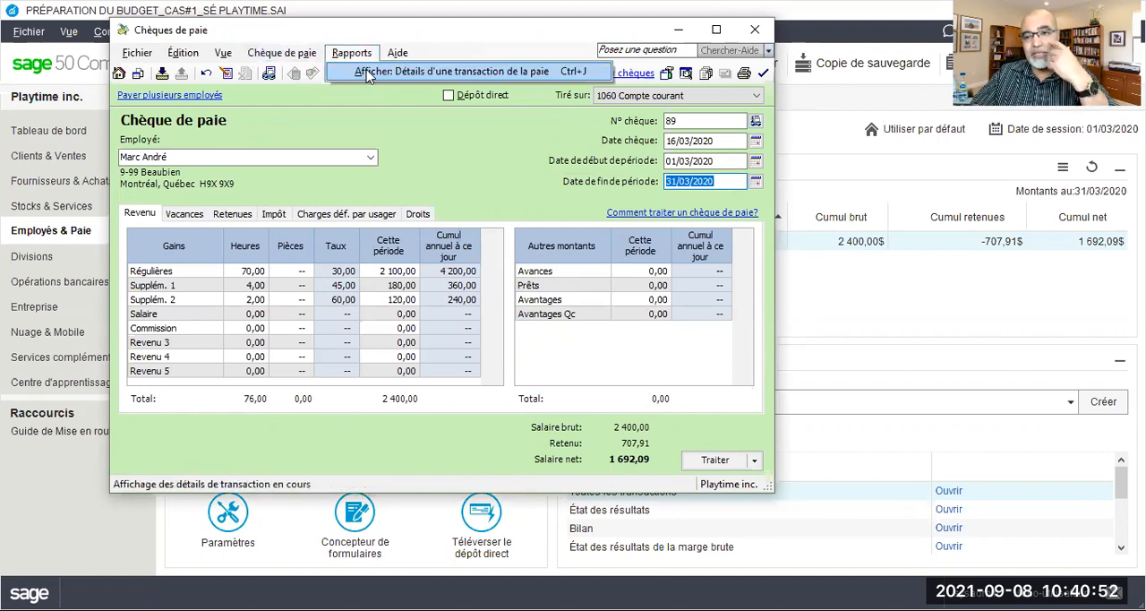
pyautogui.click(368, 71)
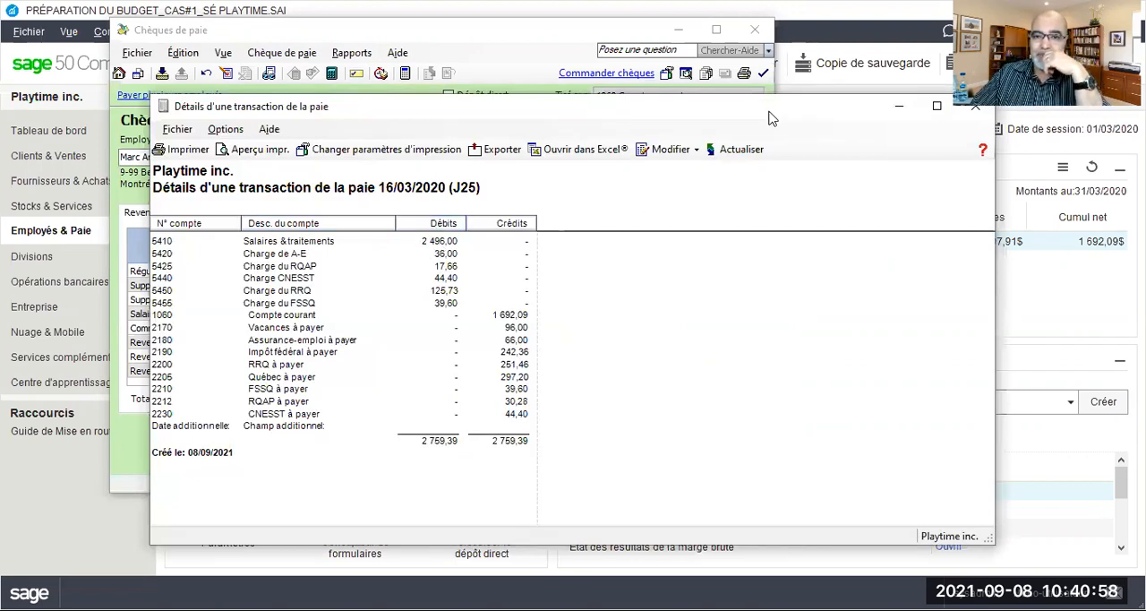
pyautogui.moveTo(773, 111); pyautogui.dragTo(490, 59)
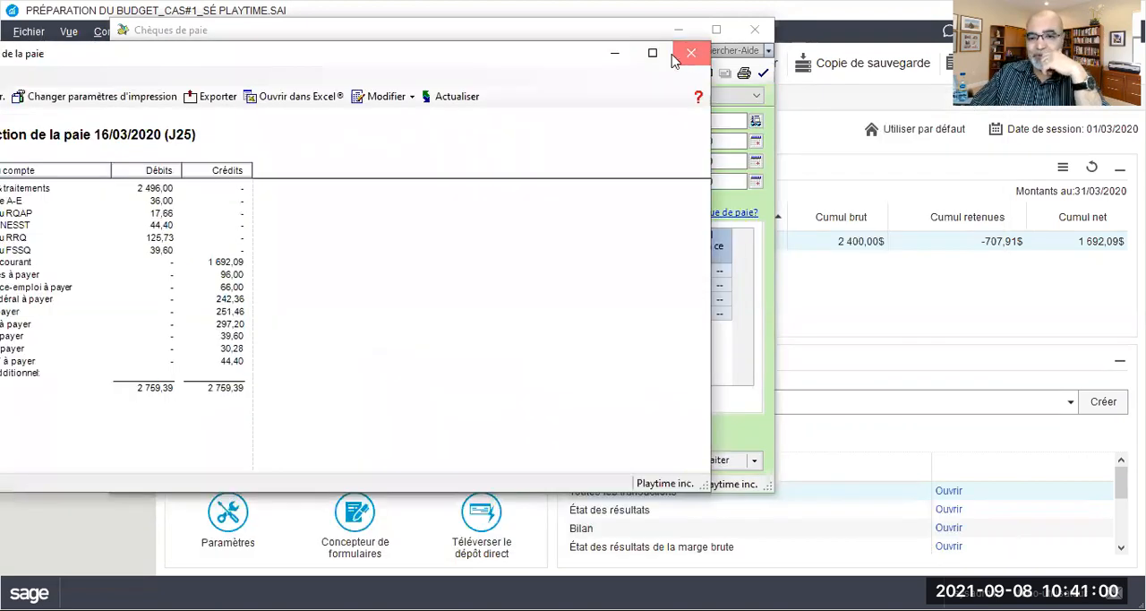
pyautogui.click(677, 57)
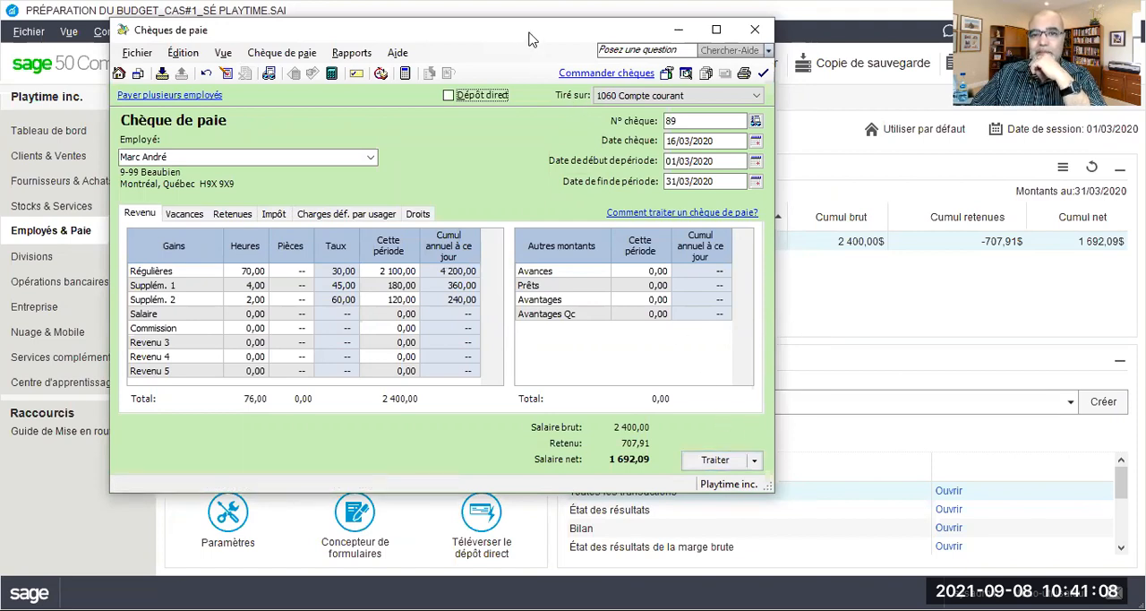
# Close the paycheque window without processing the entry
pyautogui.moveTo(756, 34); pyautogui.dragTo(797, 28)
pyautogui.click(797, 24)
pyautogui.click(559, 305)
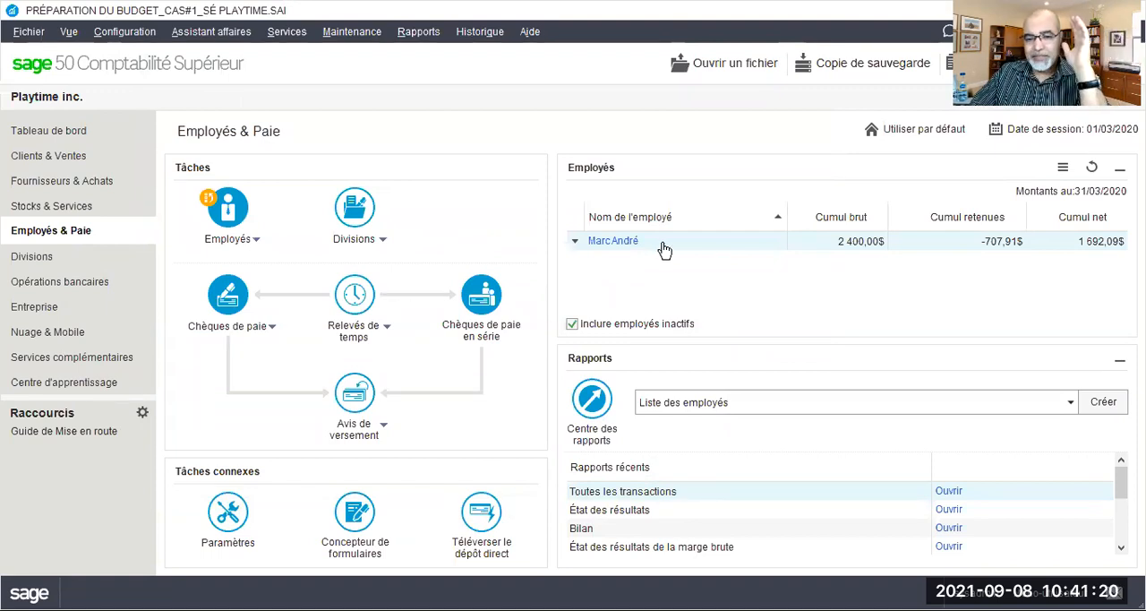
# Open the options of the gross margin income statement report and set the second period to Budget-Exer. courant
pyautogui.click(417, 34)
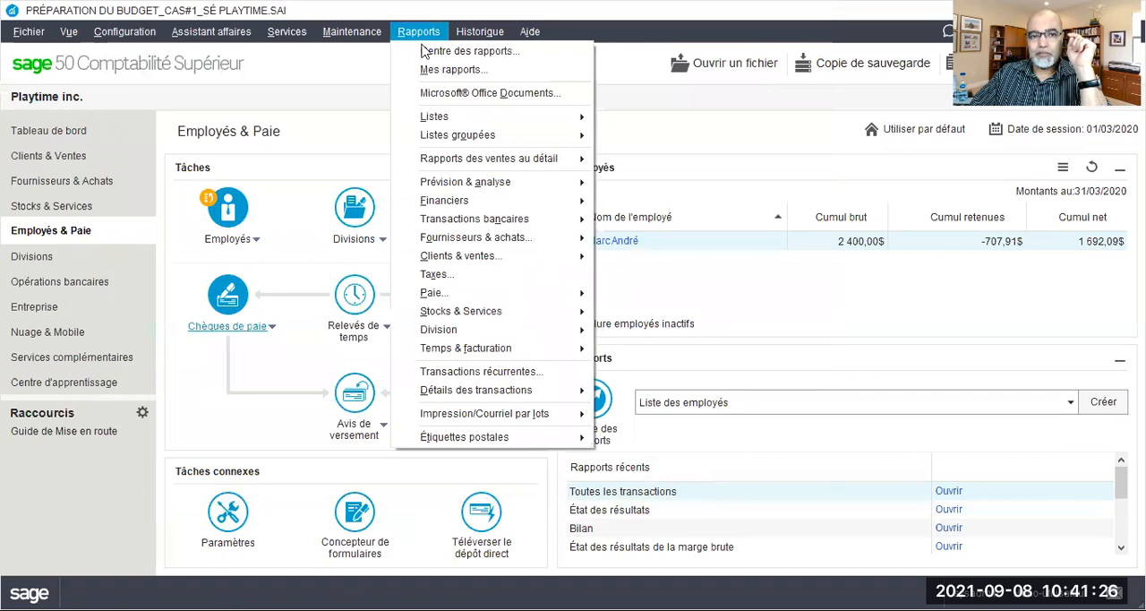
pyautogui.moveTo(497, 202)
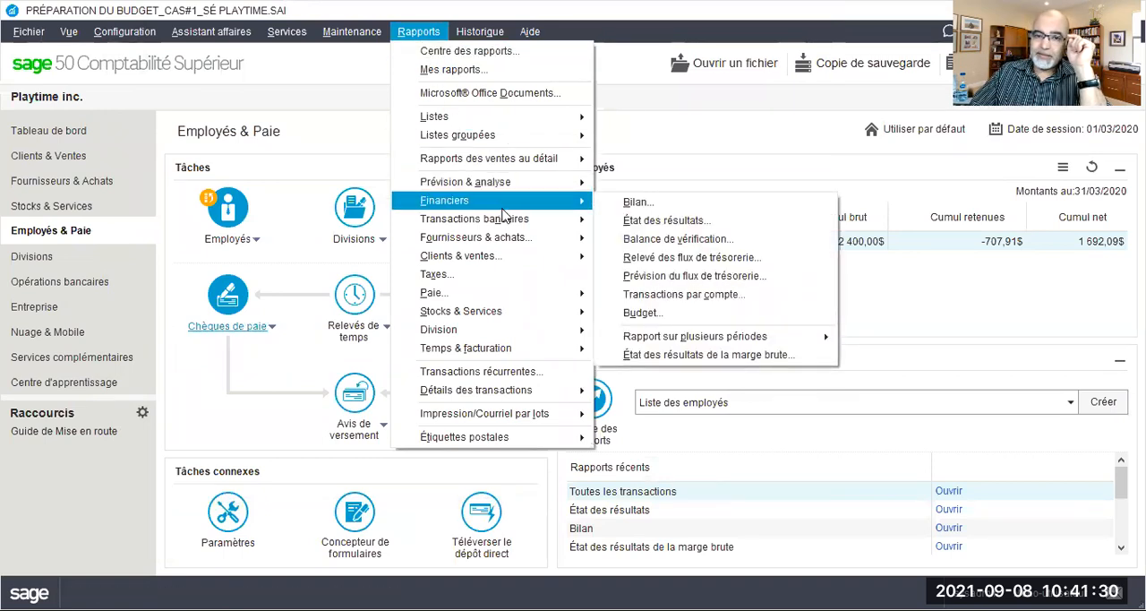
pyautogui.click(676, 355)
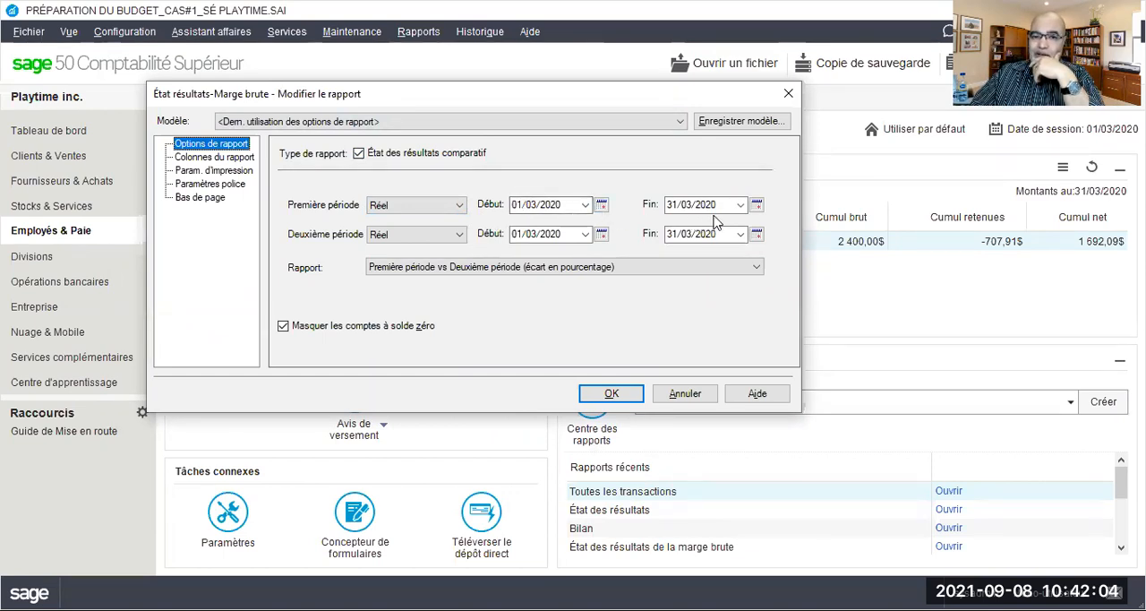
pyautogui.click(460, 234)
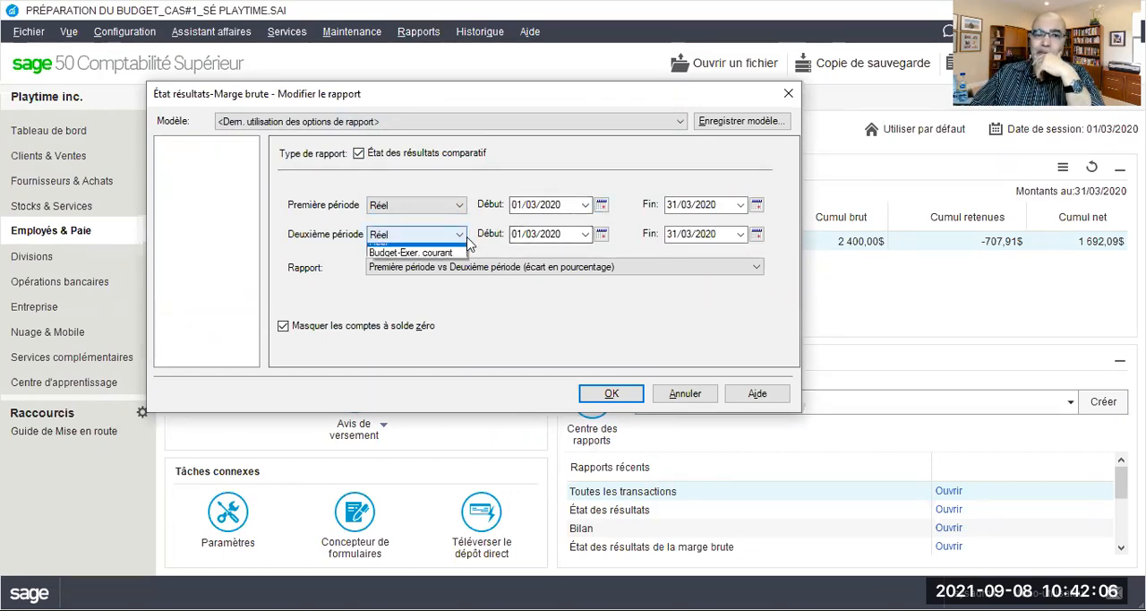
pyautogui.click(433, 262)
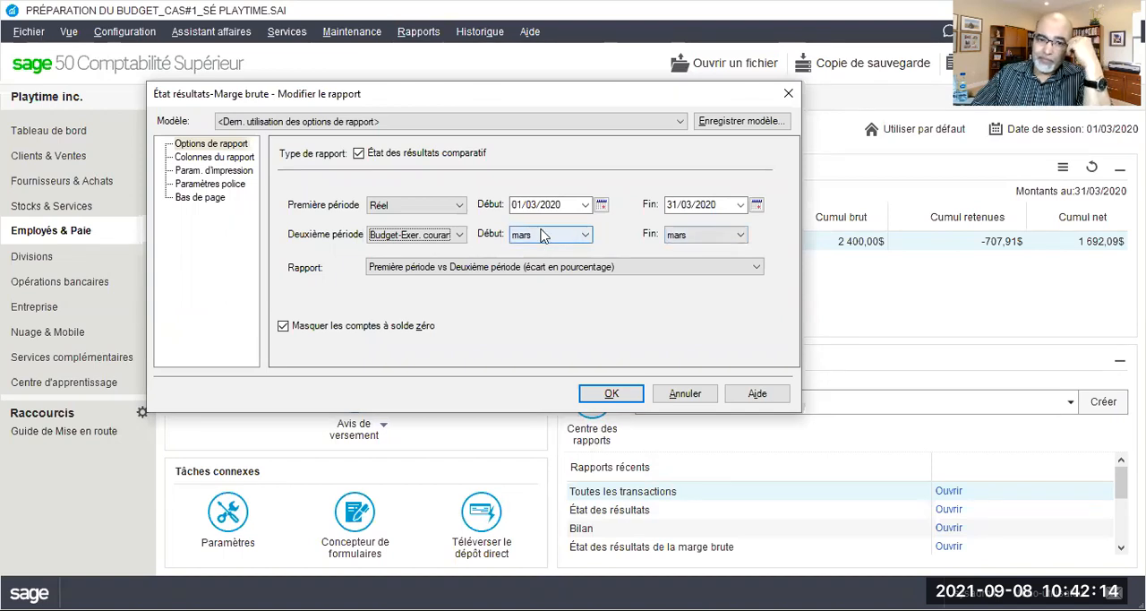
# Try Budget-Exer. courant as first period with Réel as second, and restore Réel as first and Budget-Exer. courant as second
pyautogui.click(460, 208)
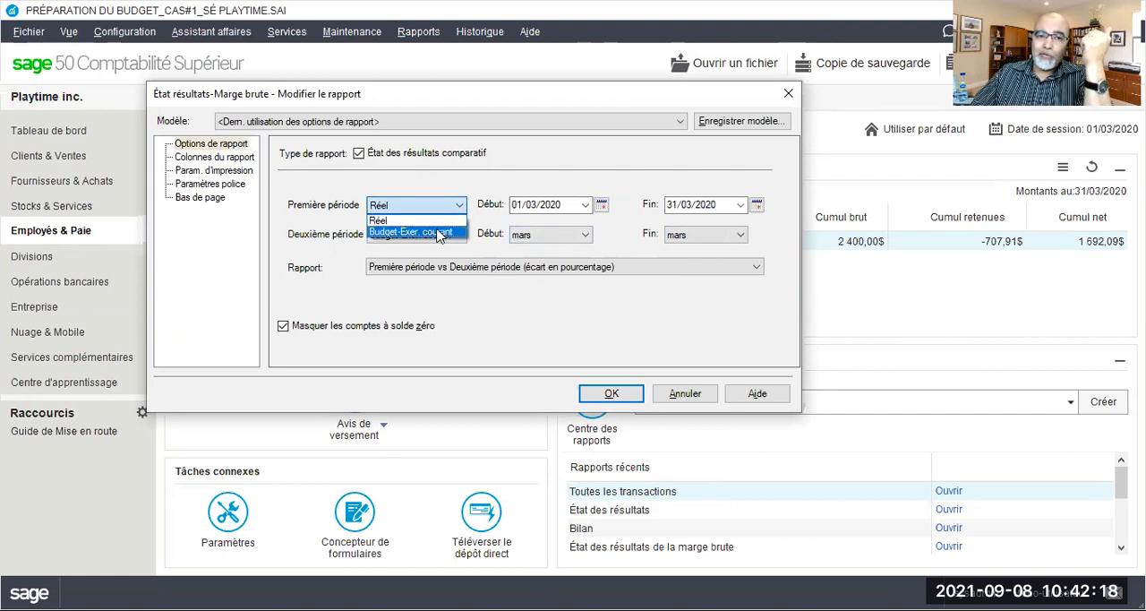
pyautogui.click(438, 233)
pyautogui.click(437, 235)
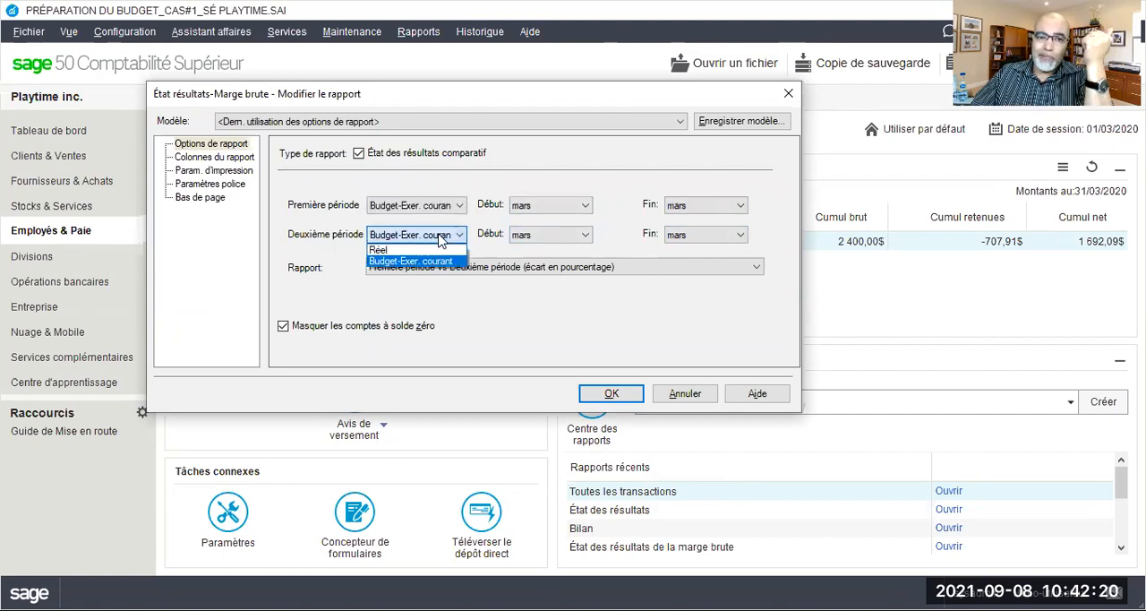
pyautogui.click(415, 251)
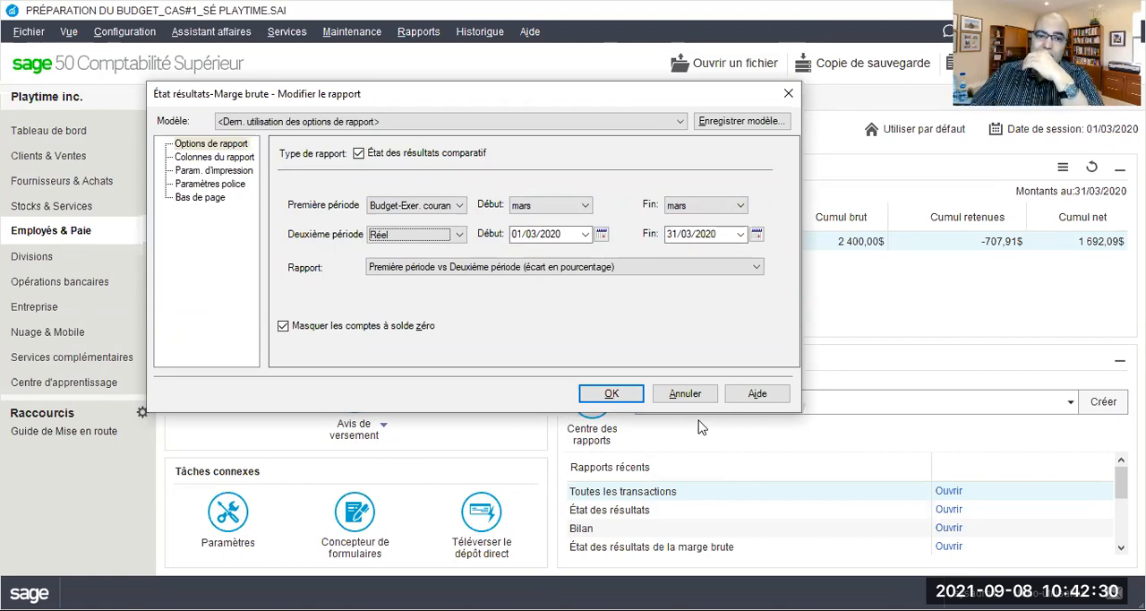
pyautogui.click(459, 206)
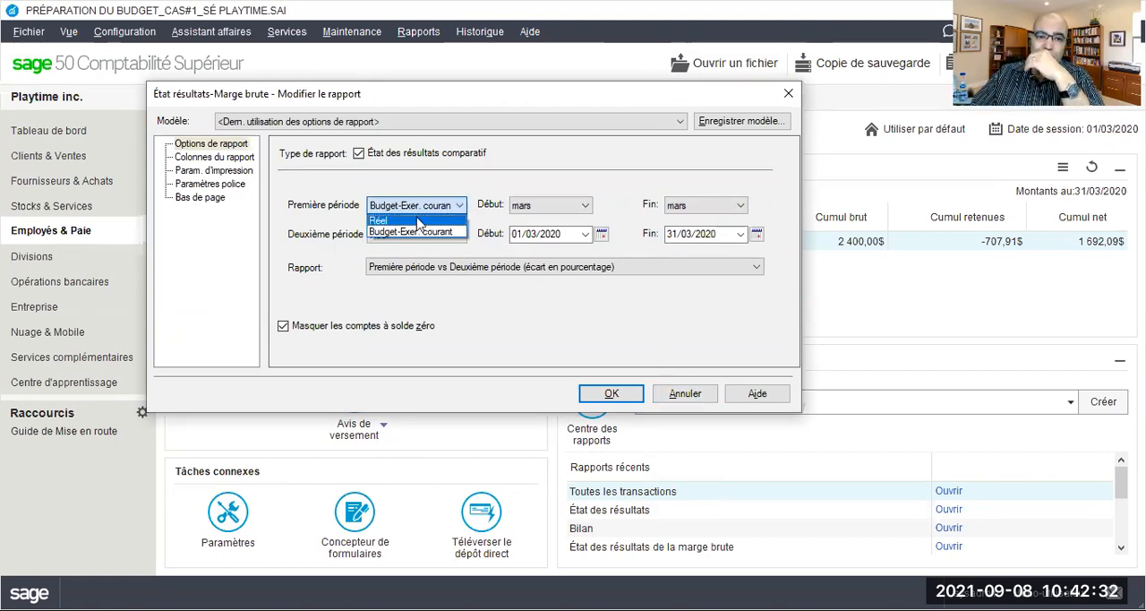
pyautogui.click(418, 221)
pyautogui.click(420, 234)
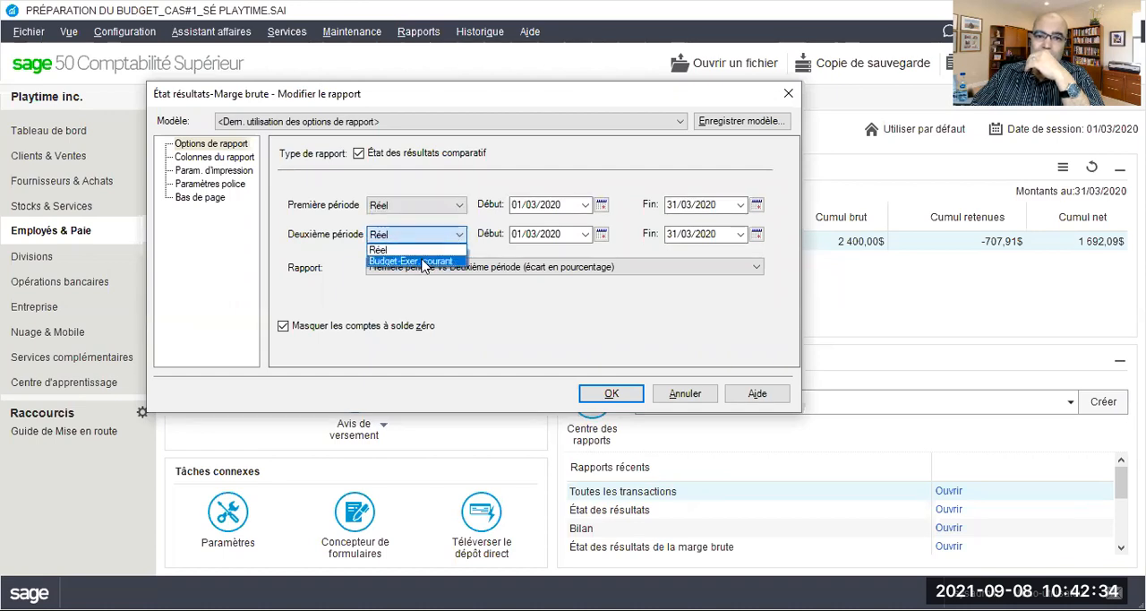
pyautogui.click(423, 262)
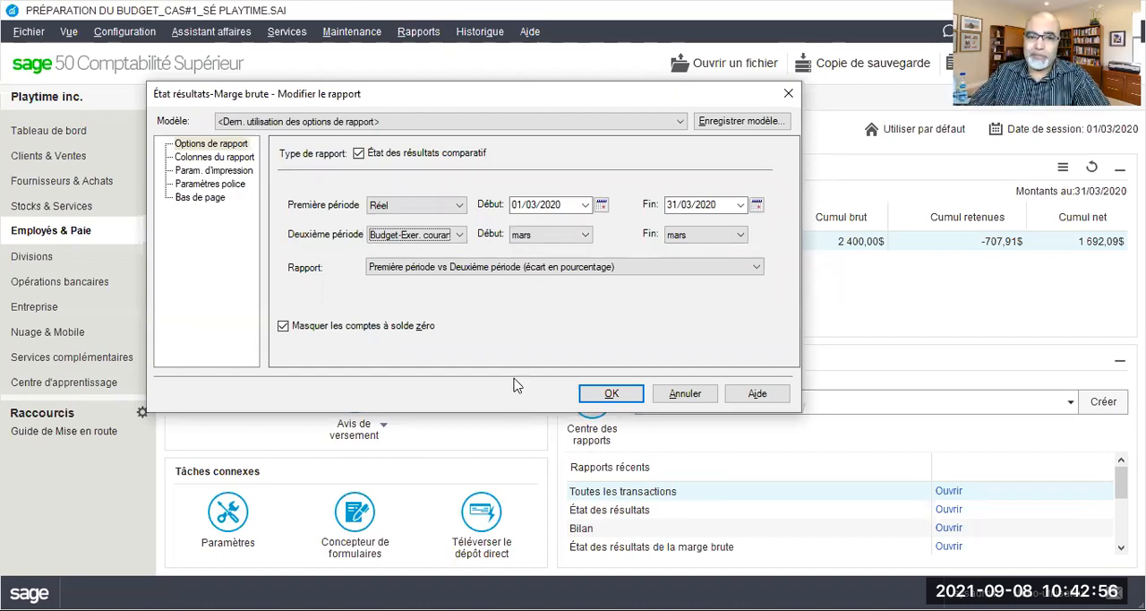
# Generate the comparative report as Première période vs Deuxième période (montants seulement), keeping zero-balance accounts hidden
pyautogui.click(388, 269)
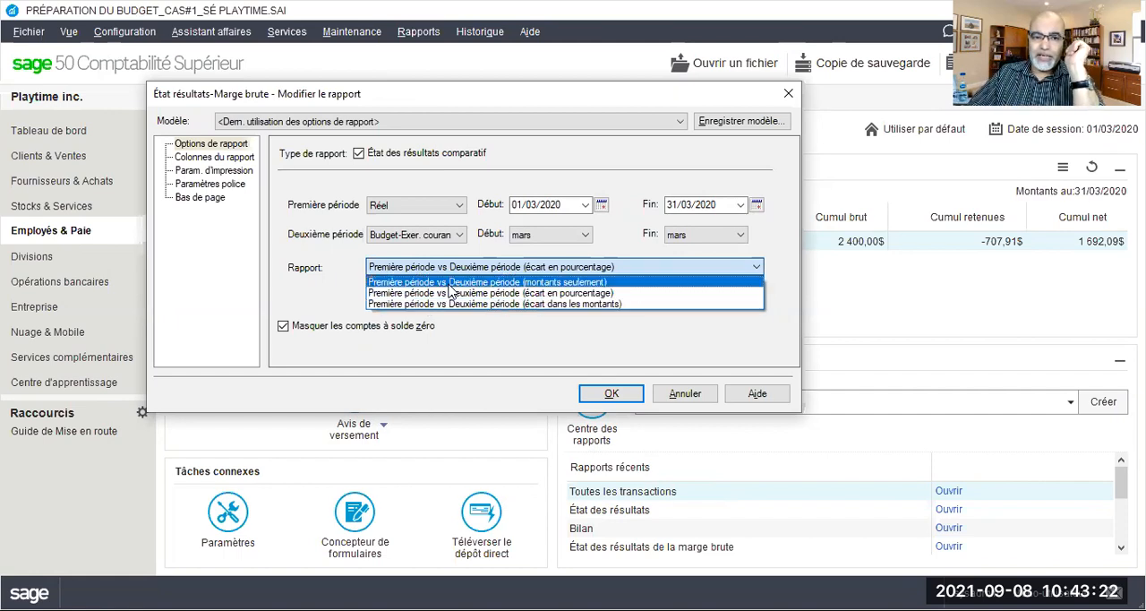
pyautogui.click(285, 330)
pyautogui.click(284, 328)
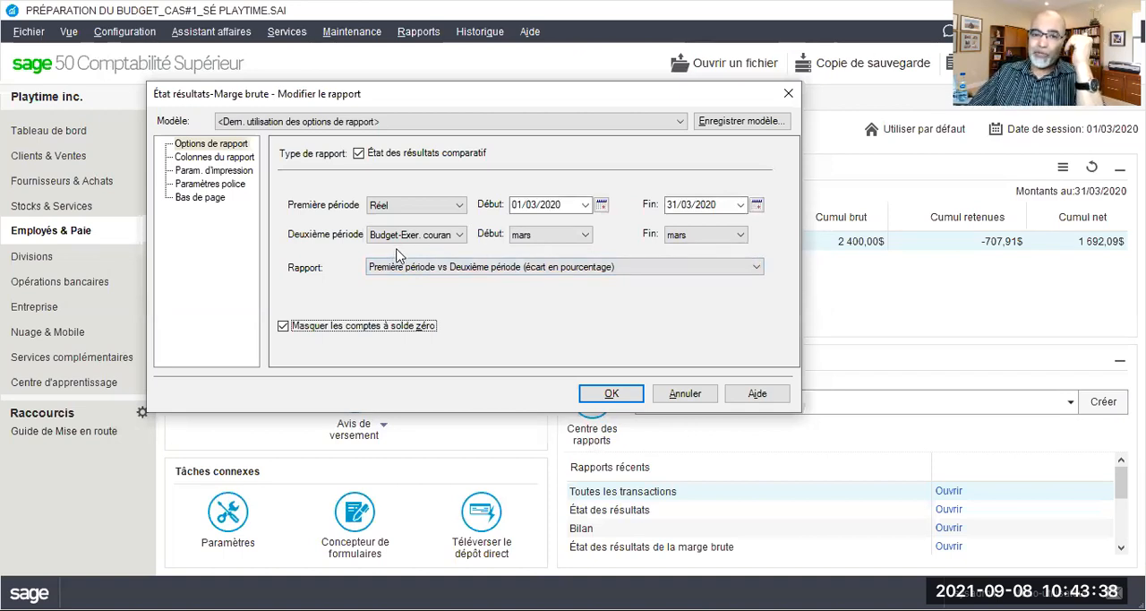
pyautogui.click(427, 269)
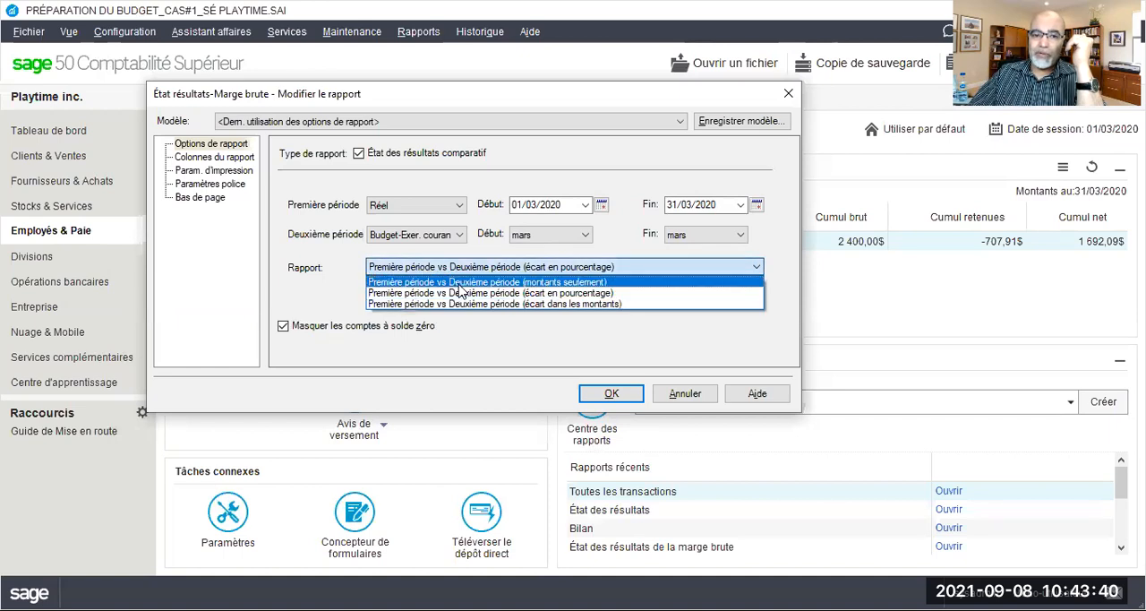
pyautogui.click(460, 283)
pyautogui.click(598, 394)
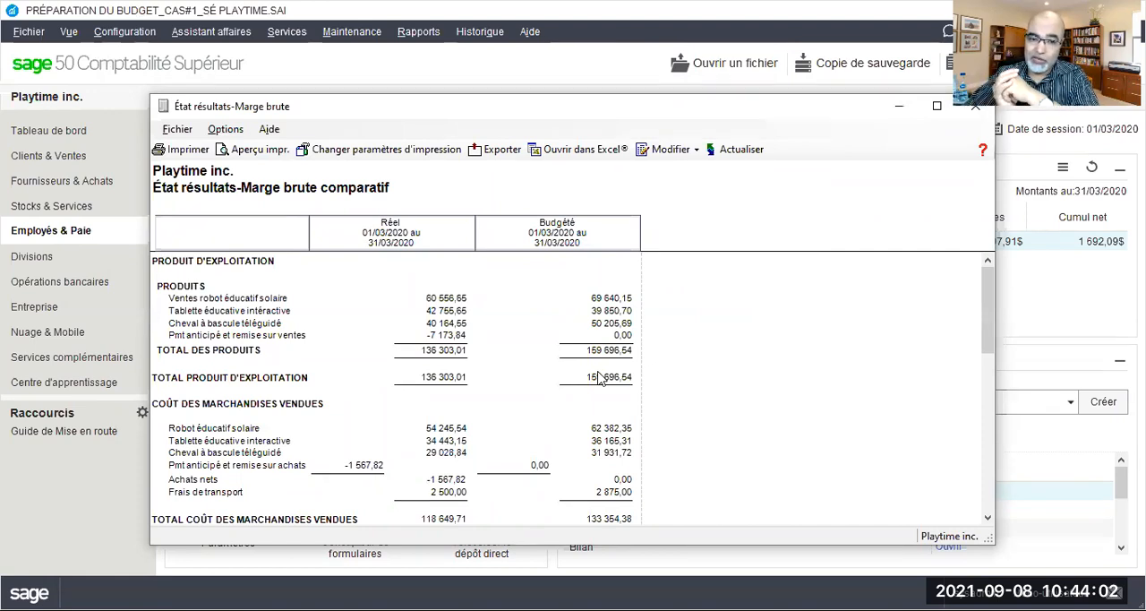
# Review the actual and budgeted amounts, and regenerate the report as Première période vs Deuxième période (écart en pourcentage)
pyautogui.scroll(-3, 573, 376)
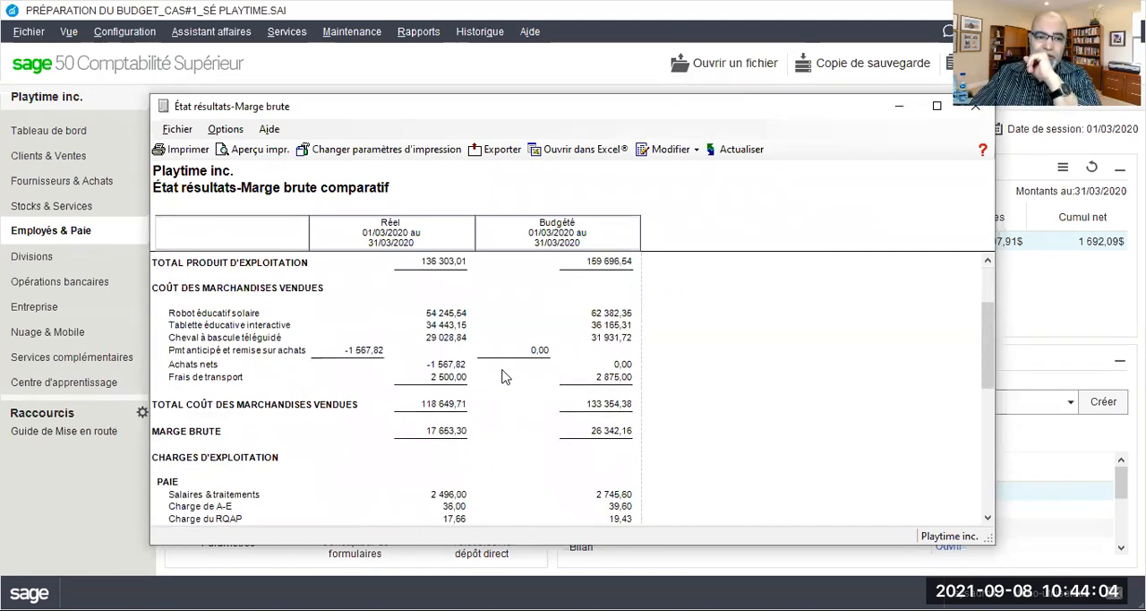
pyautogui.scroll(-4, 476, 348)
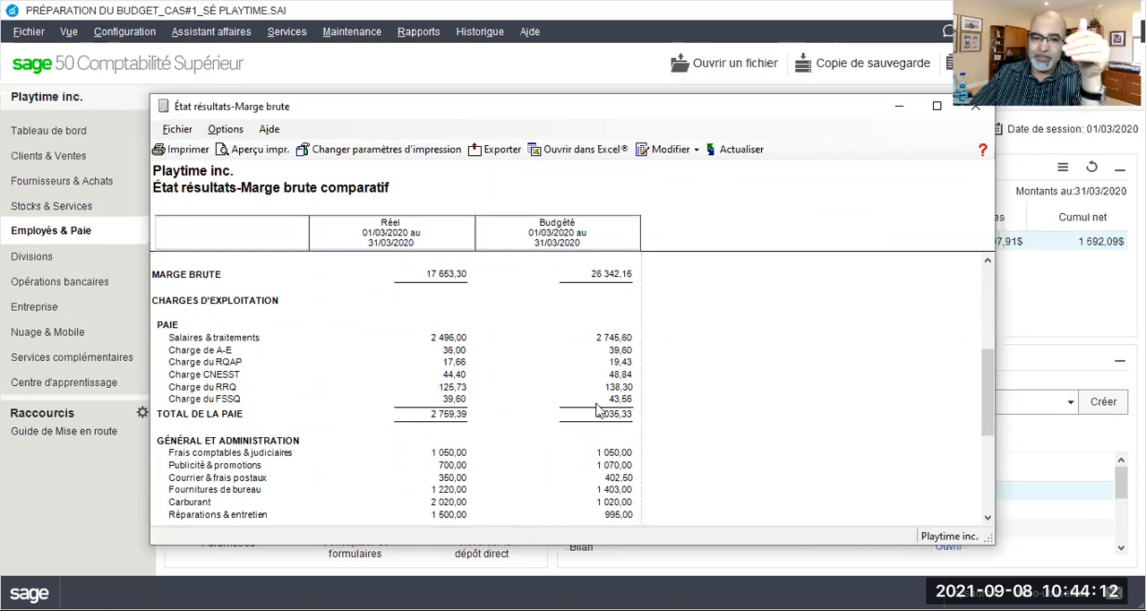
pyautogui.scroll(-3, 463, 417)
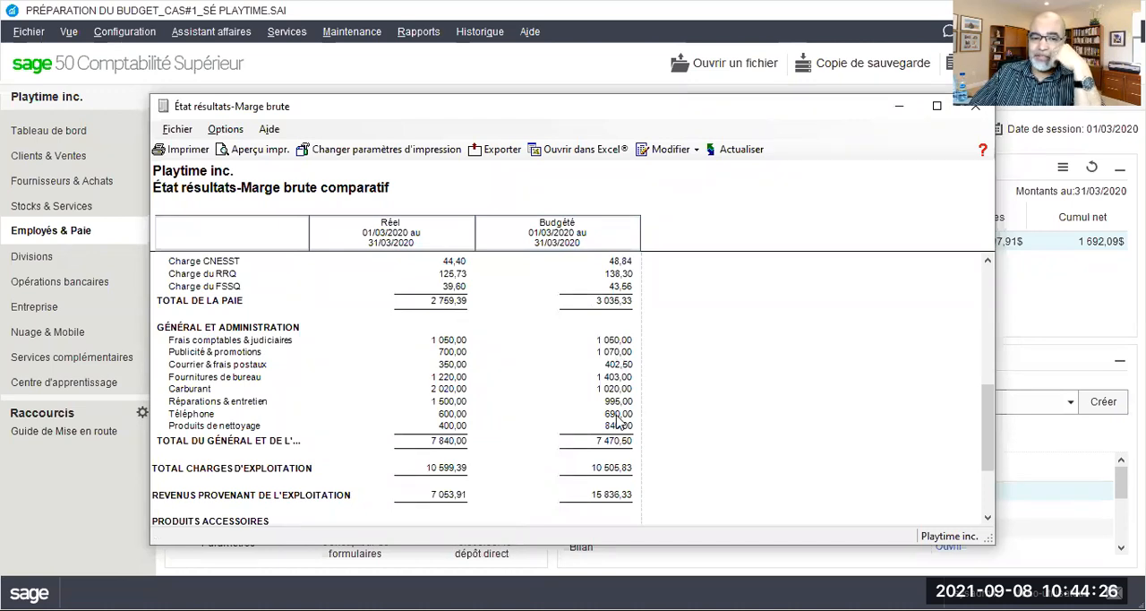
pyautogui.scroll(10, 605, 397)
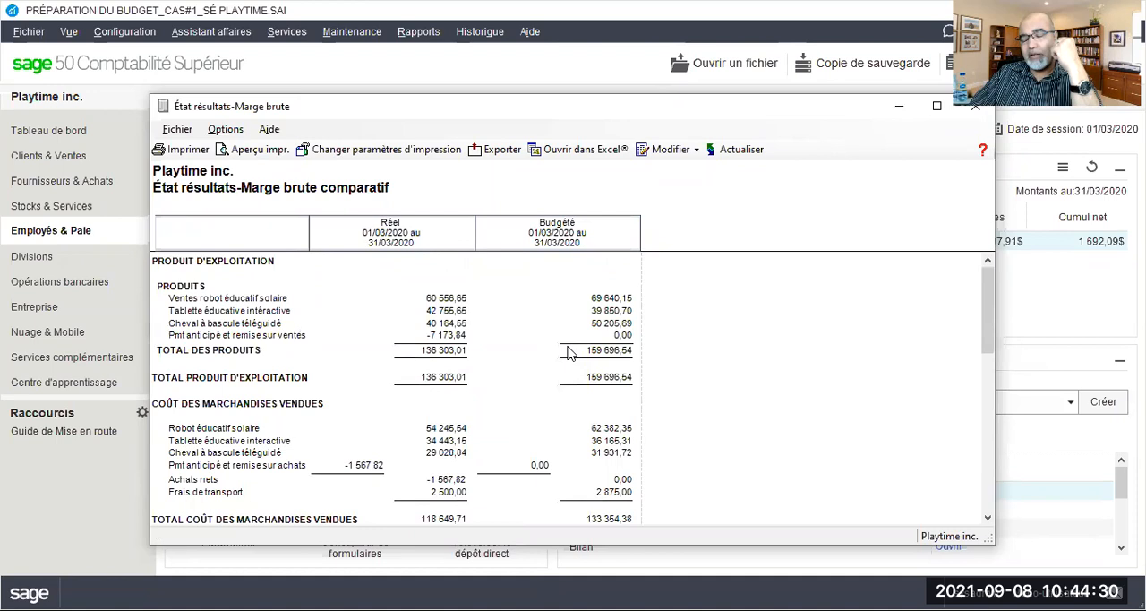
pyautogui.click(675, 150)
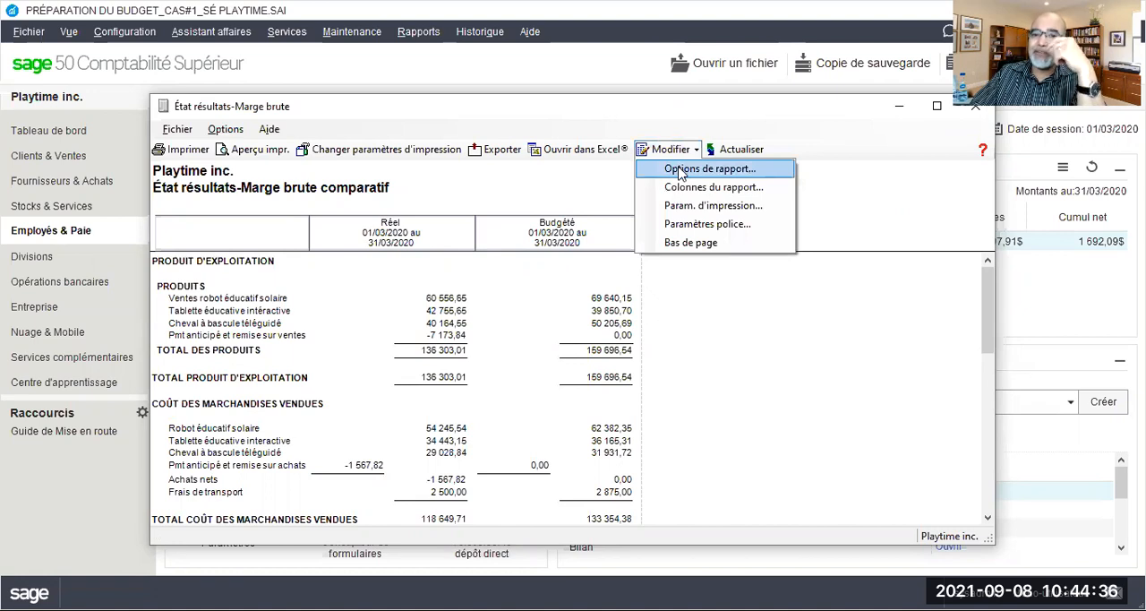
pyautogui.click(680, 171)
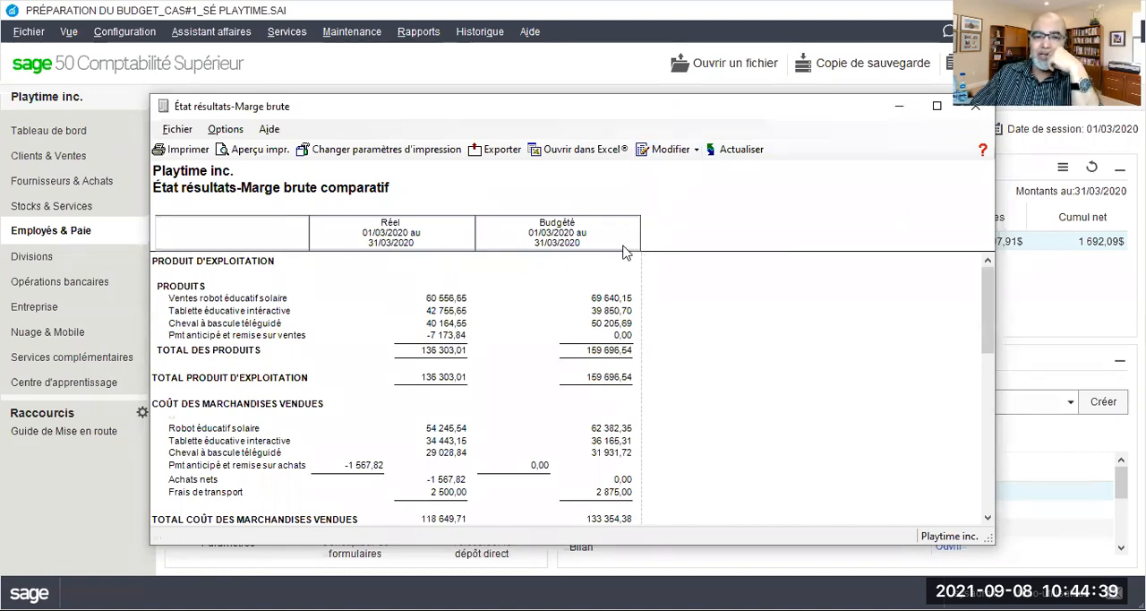
pyautogui.click(562, 267)
pyautogui.click(557, 293)
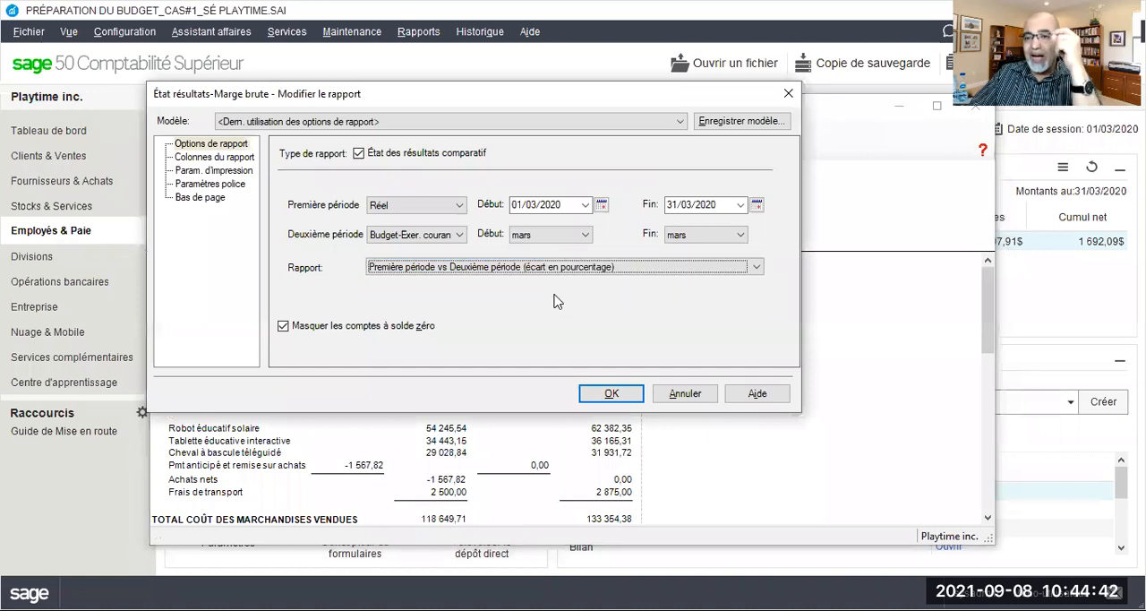
pyautogui.click(613, 400)
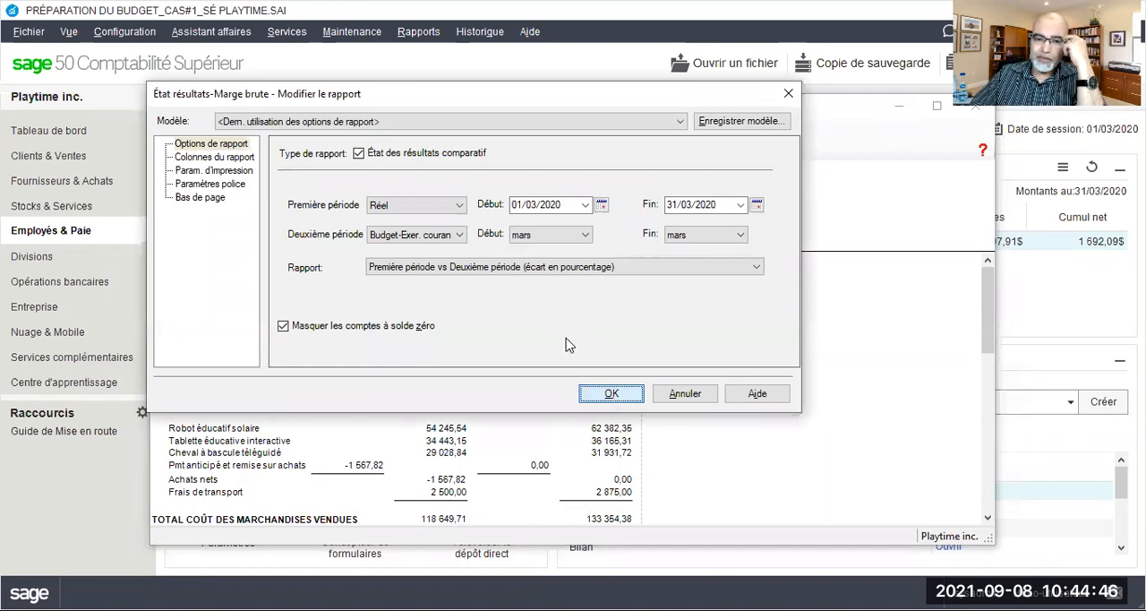
# Regenerate the gross margin report as Première période vs Deuxième période (écart dans les montants)
pyautogui.scroll(1, 550, 314)
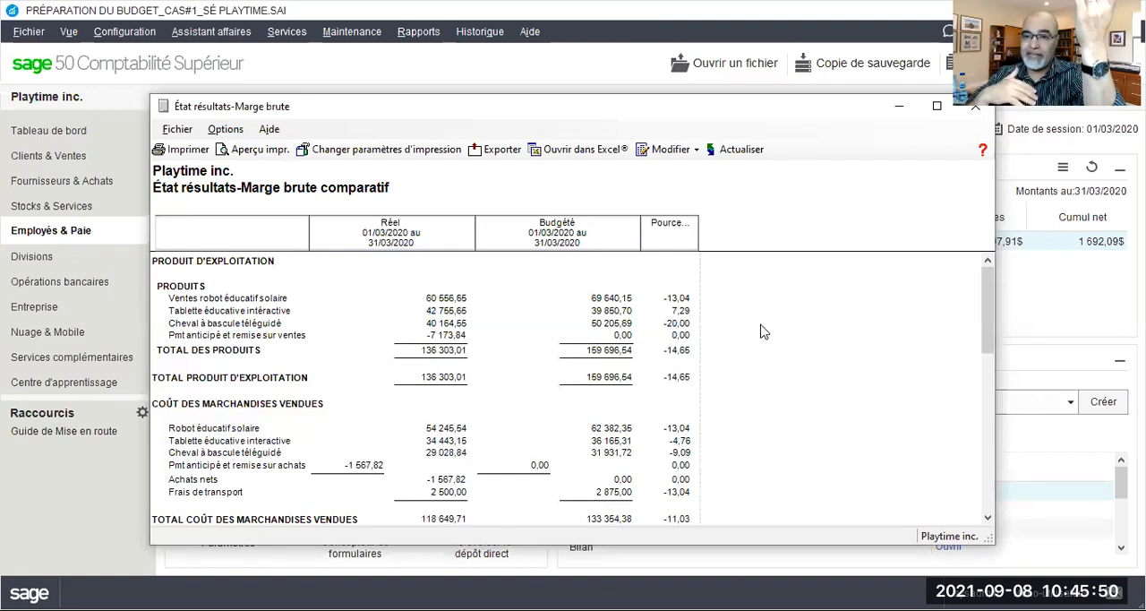
pyautogui.click(673, 154)
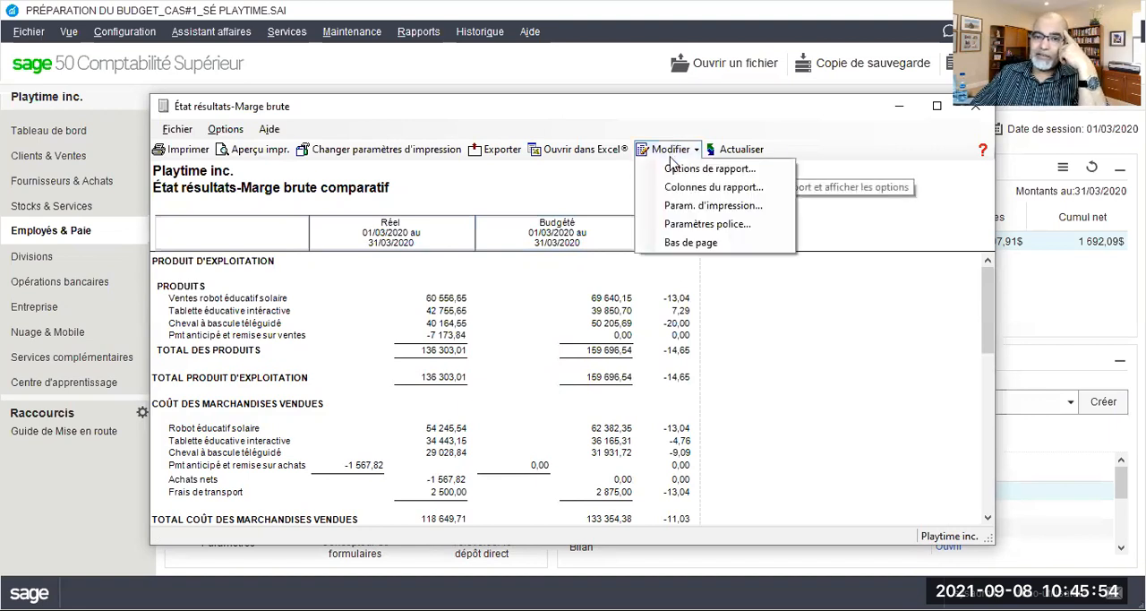
pyautogui.click(676, 171)
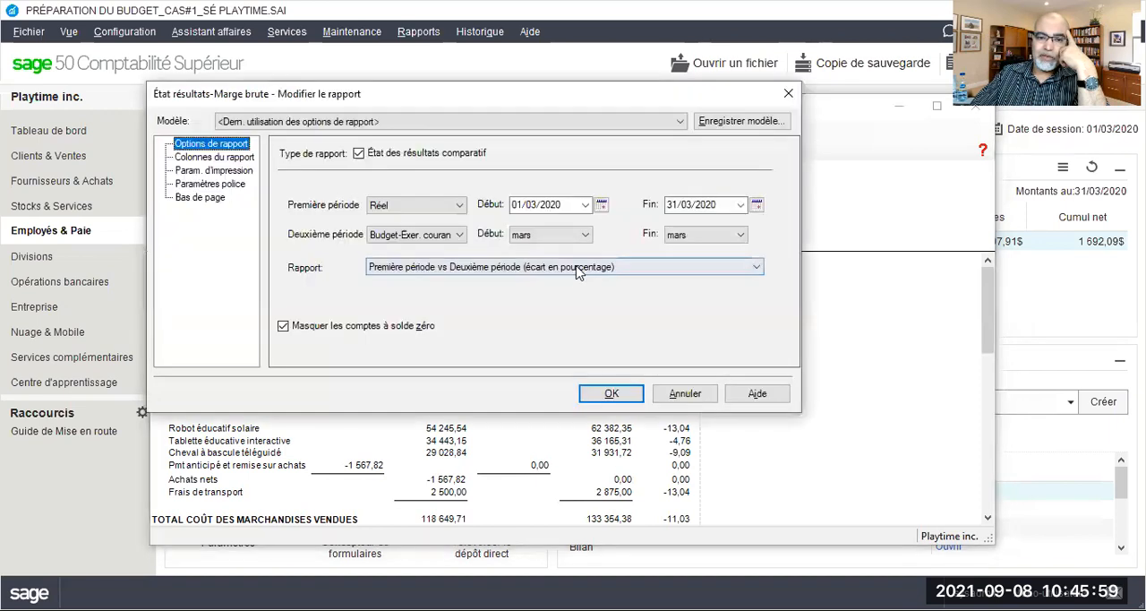
pyautogui.click(573, 266)
pyautogui.click(569, 307)
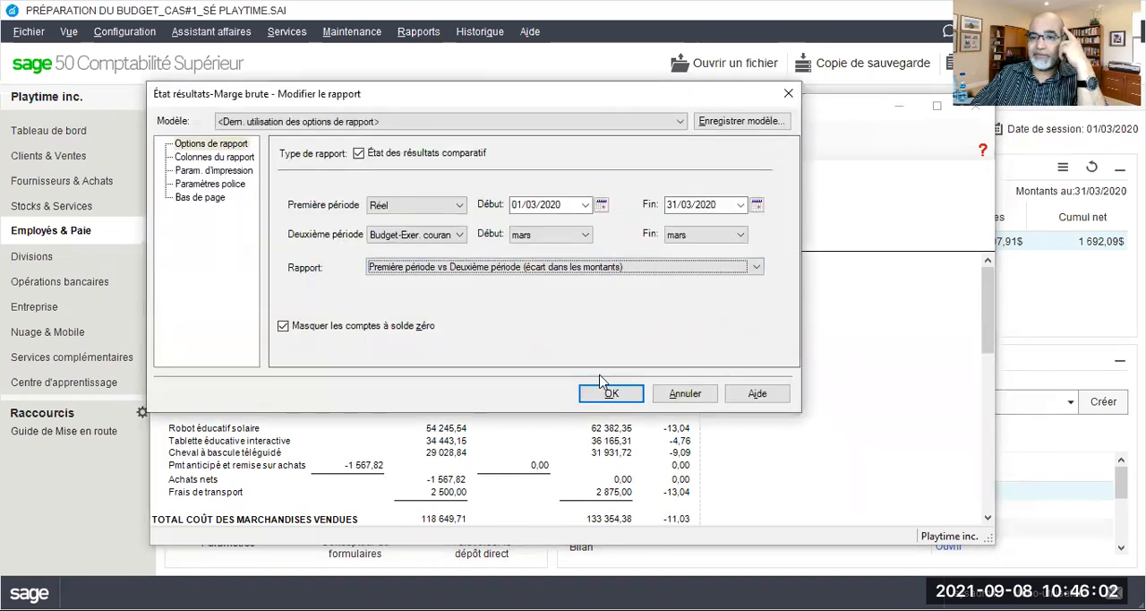
pyautogui.click(604, 395)
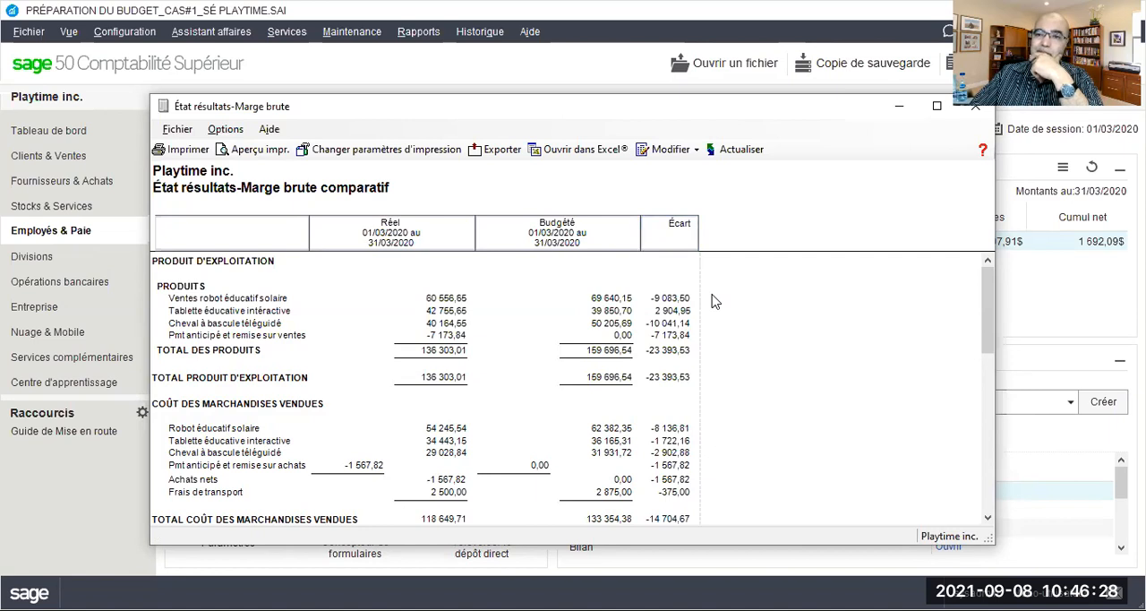
# Regenerate the comparative report with Budget-Exer. courant as the first period and Réel as the second, both for March
pyautogui.scroll(-2, 713, 301)
pyautogui.scroll(2, 713, 301)
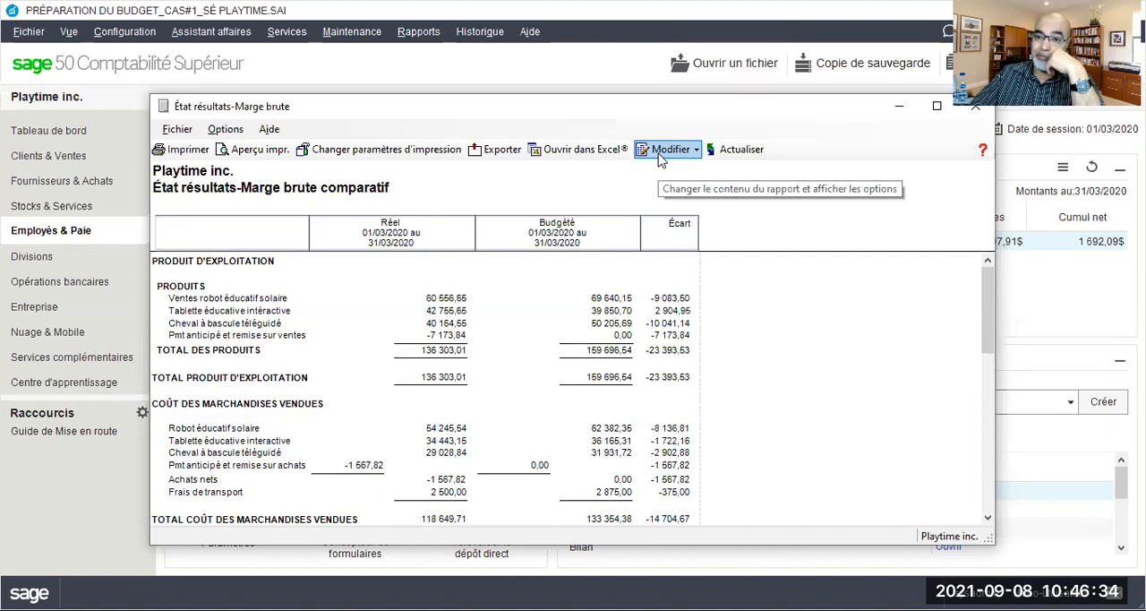
pyautogui.scroll(-10, 661, 237)
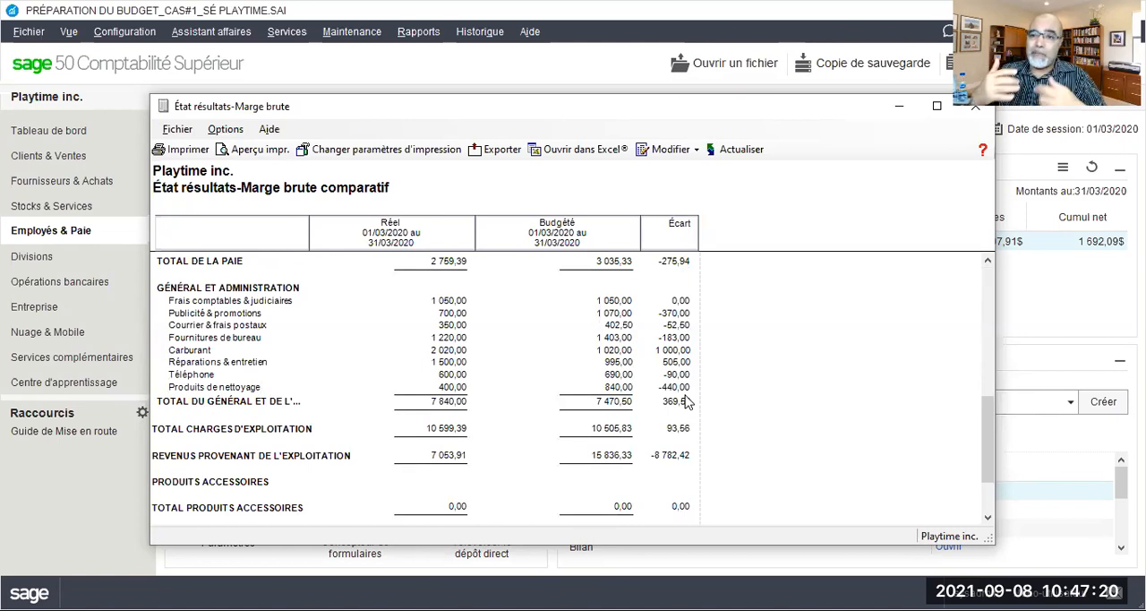
pyautogui.click(658, 150)
pyautogui.click(578, 221)
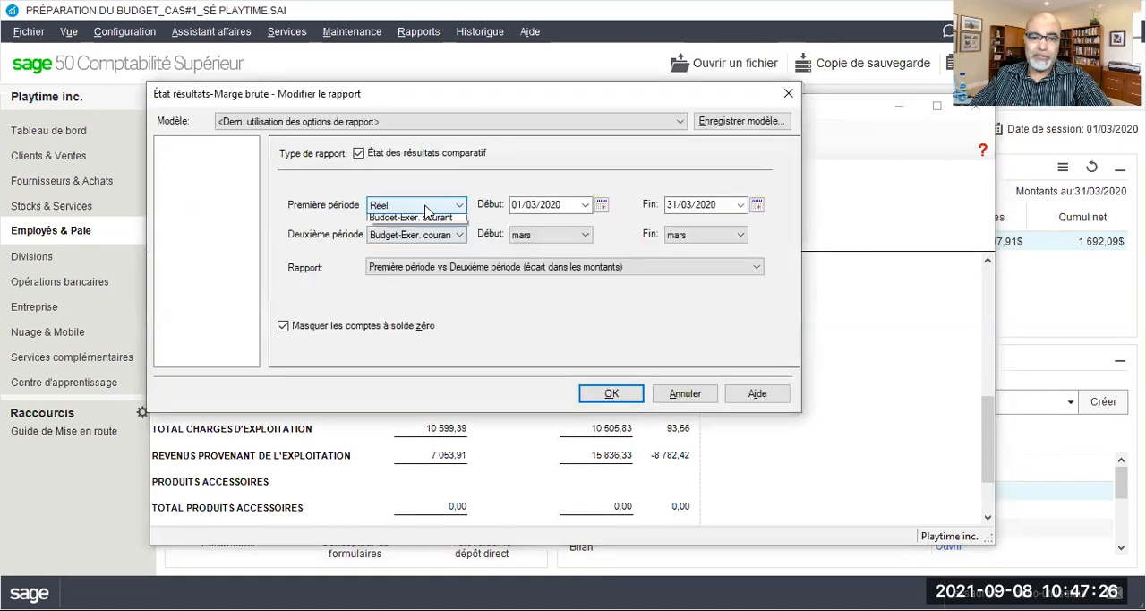
pyautogui.click(407, 231)
pyautogui.click(410, 234)
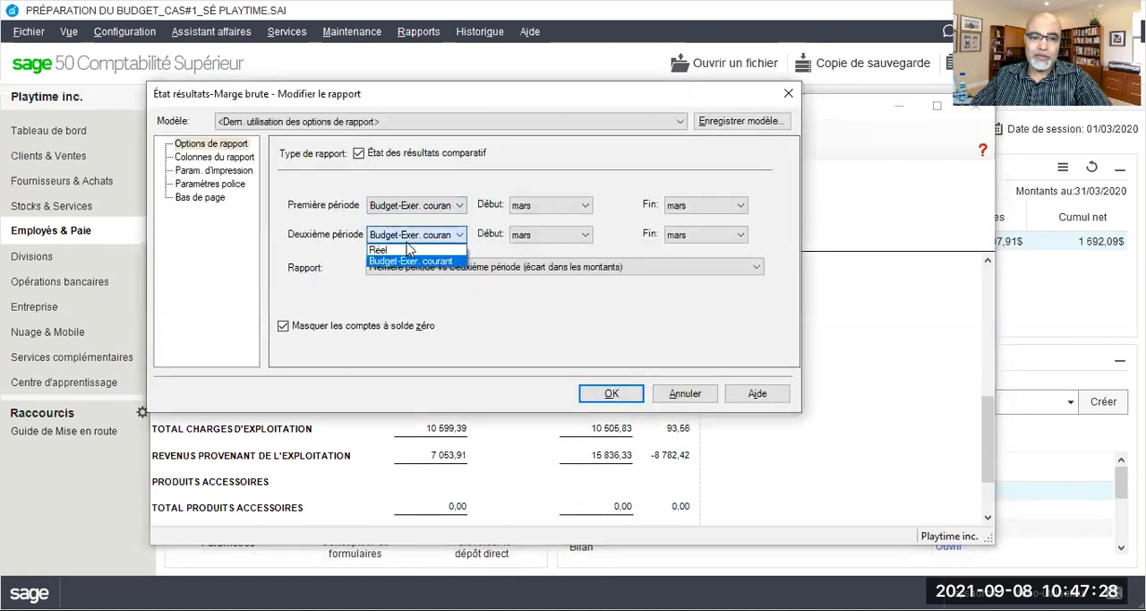
pyautogui.click(403, 251)
pyautogui.click(611, 393)
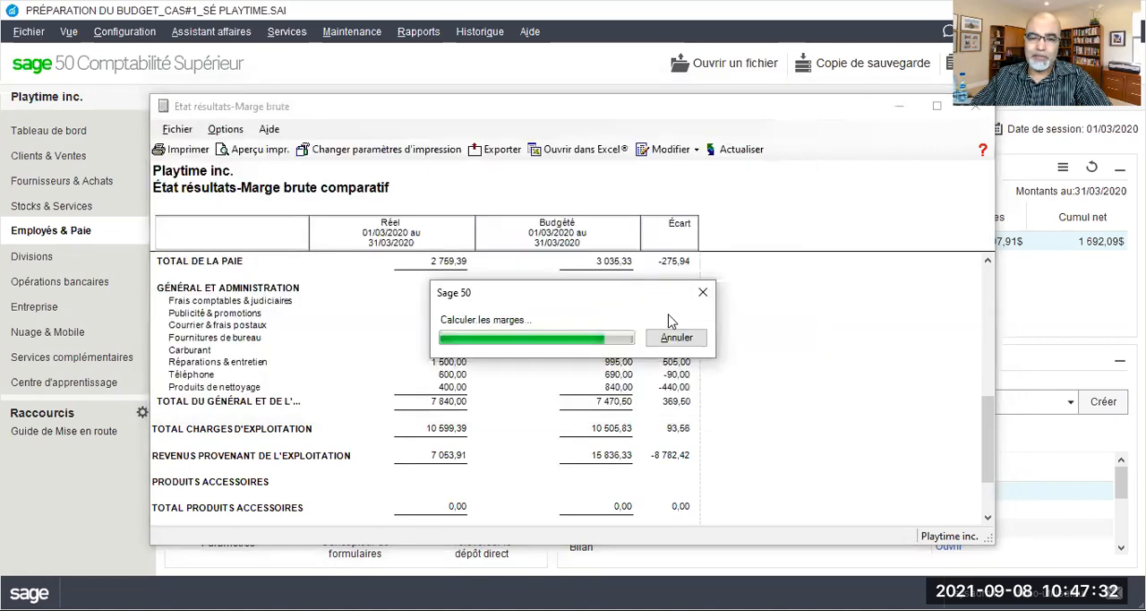
# Set the end date of the Réel second period to 31/03/2020 and regenerate the comparative report
pyautogui.scroll(-3, 672, 322)
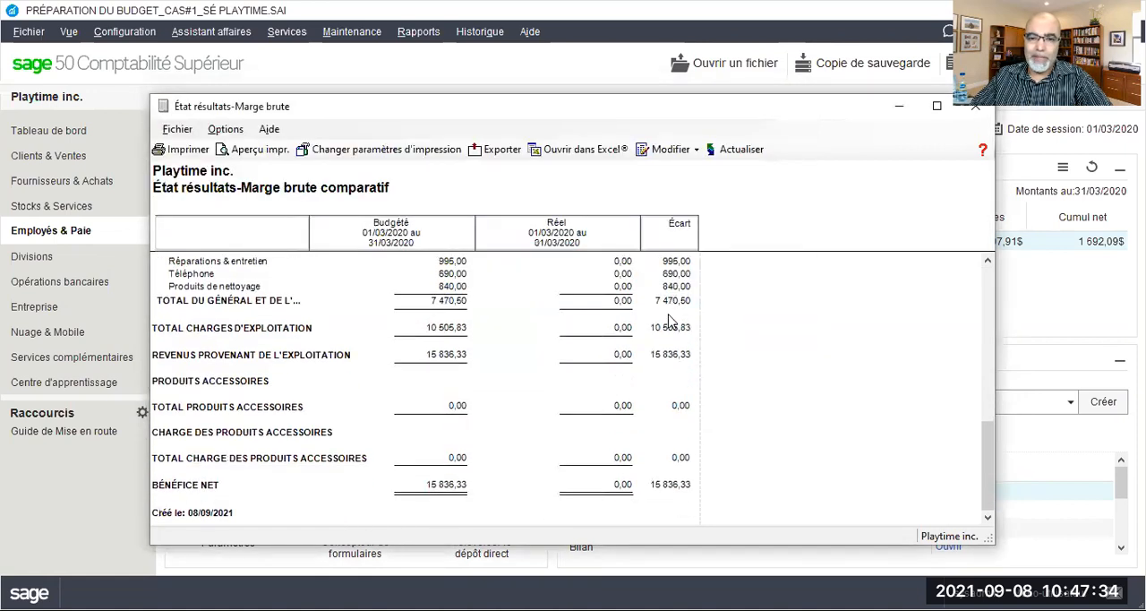
pyautogui.scroll(5, 671, 321)
pyautogui.scroll(-4, 667, 324)
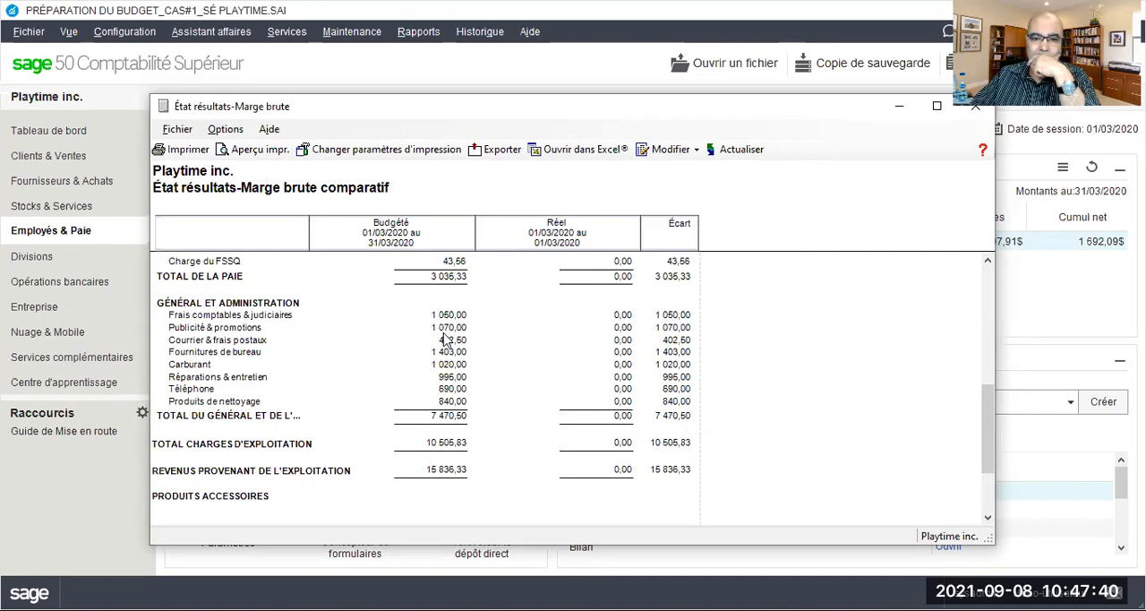
pyautogui.scroll(-3, 446, 340)
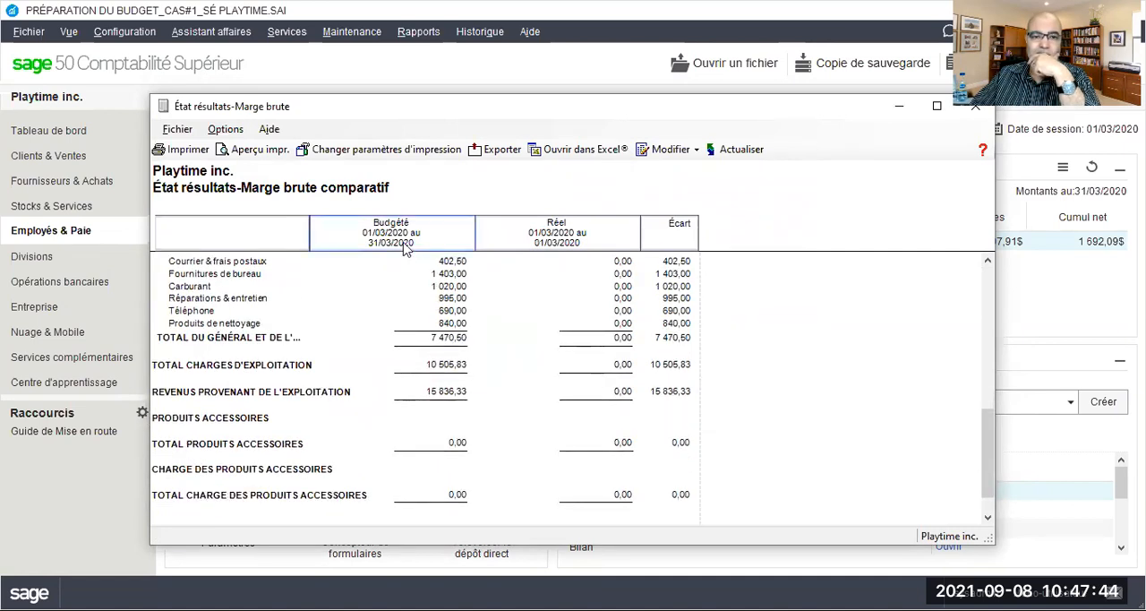
pyautogui.click(669, 148)
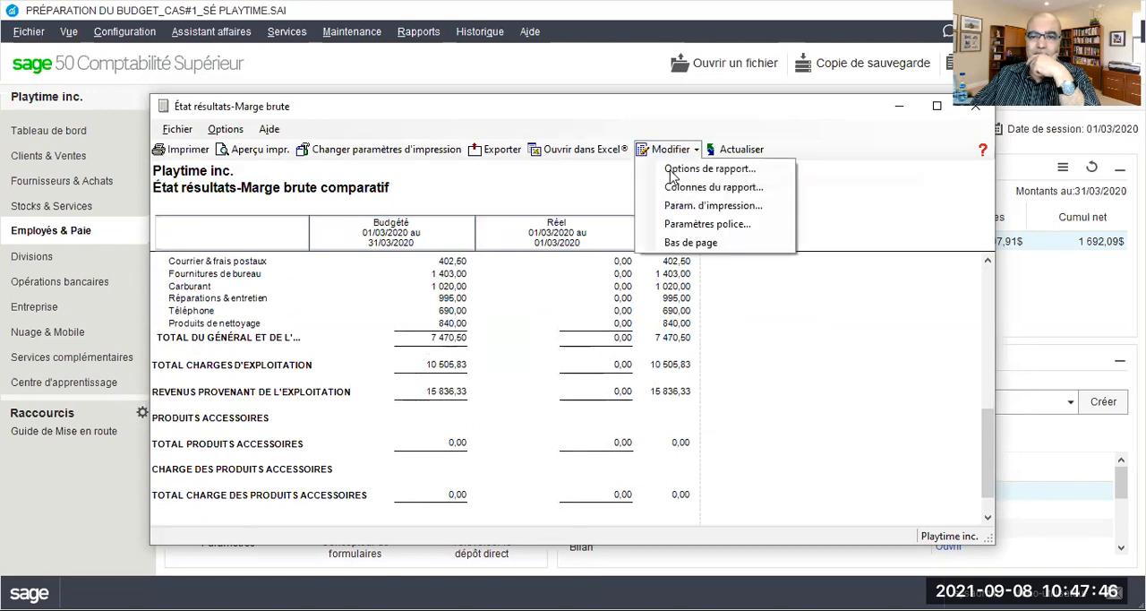
pyautogui.click(673, 259)
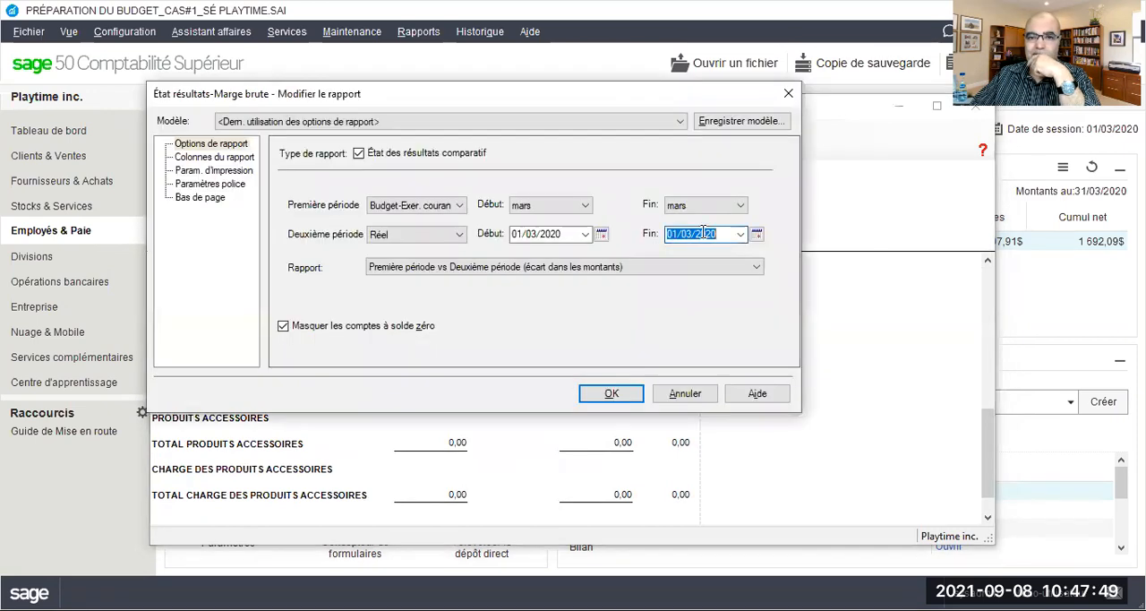
pyautogui.click(741, 233)
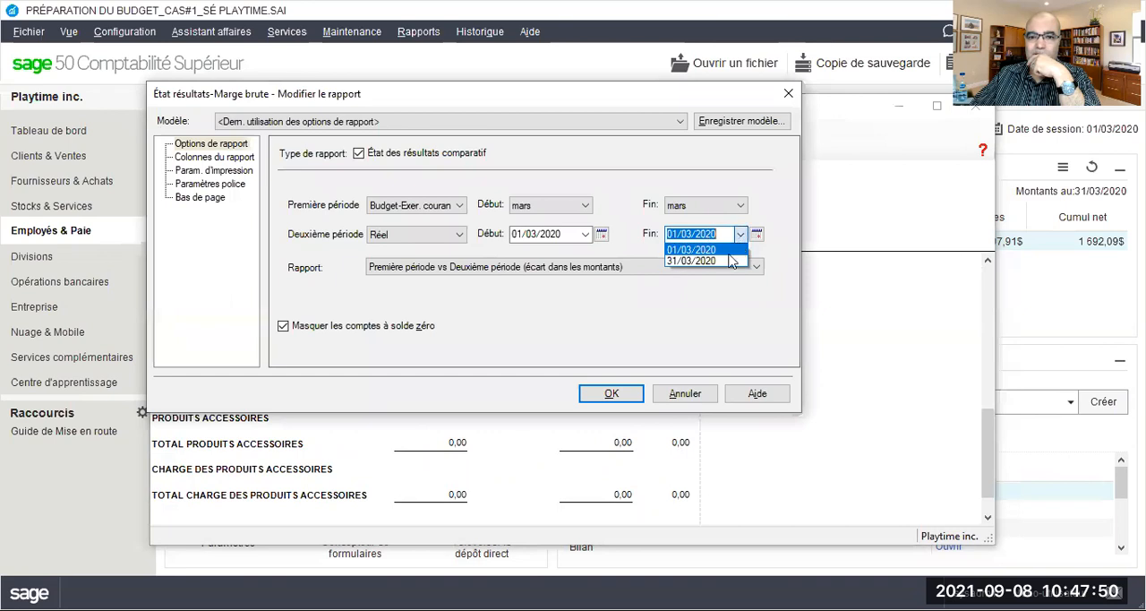
pyautogui.click(612, 394)
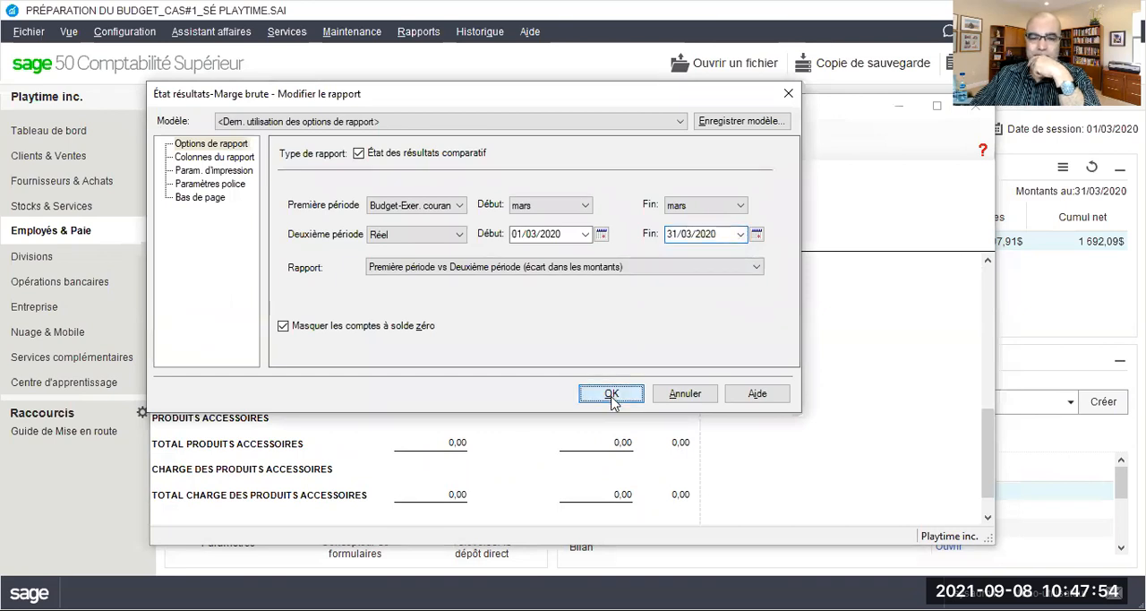
# Review the budgeted amounts, actual amounts and variances from the payroll and administration expenses back up to the sales revenue
pyautogui.scroll(-3, 613, 399)
pyautogui.scroll(5, 612, 403)
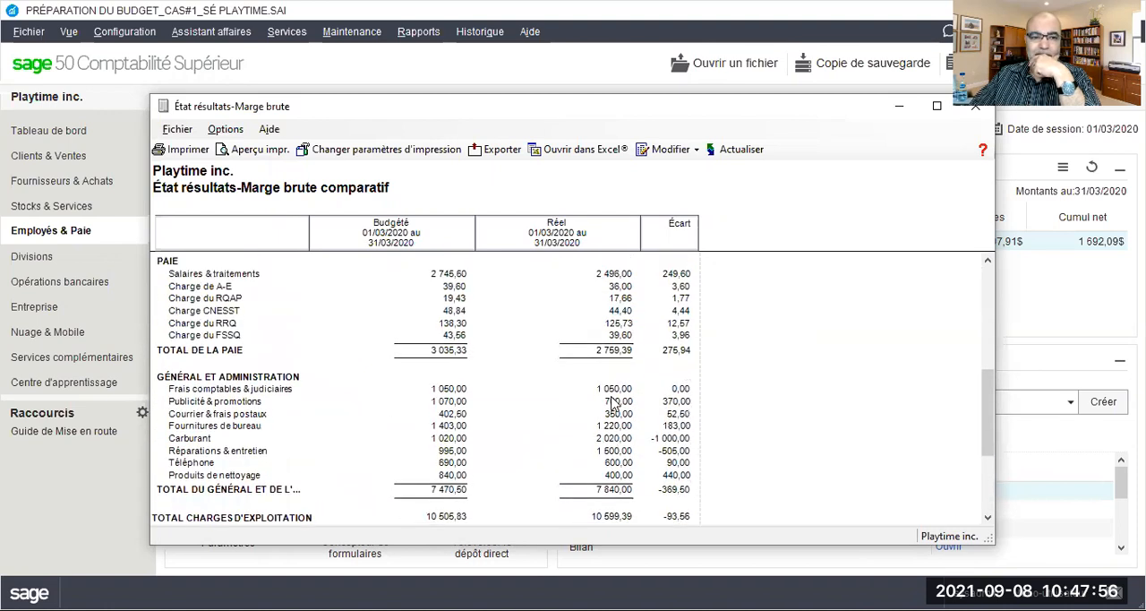
pyautogui.scroll(-1, 612, 403)
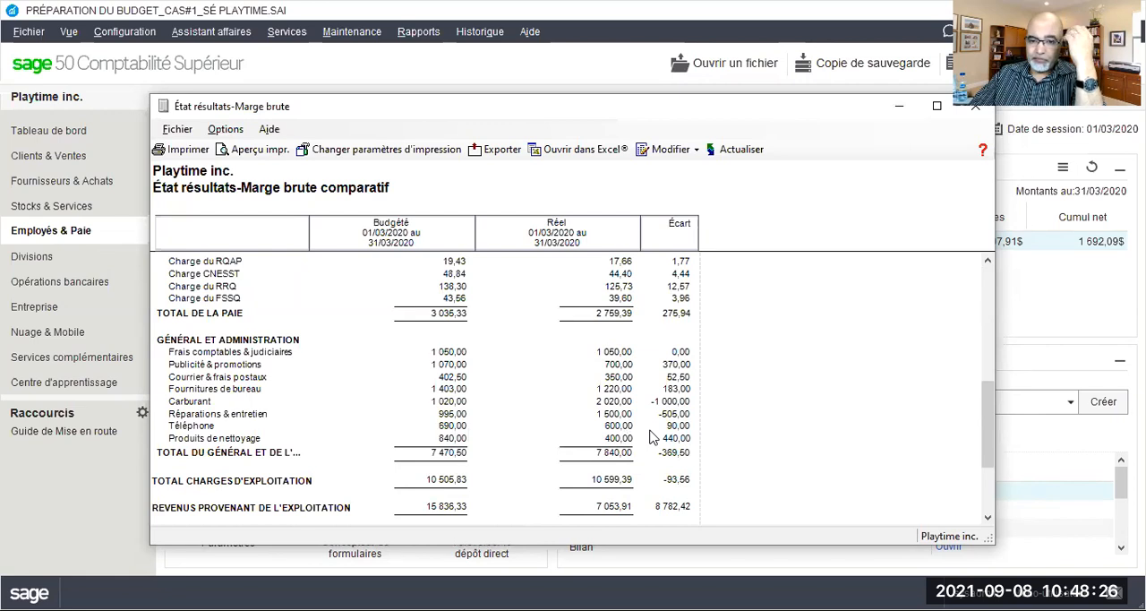
pyautogui.scroll(-1, 652, 437)
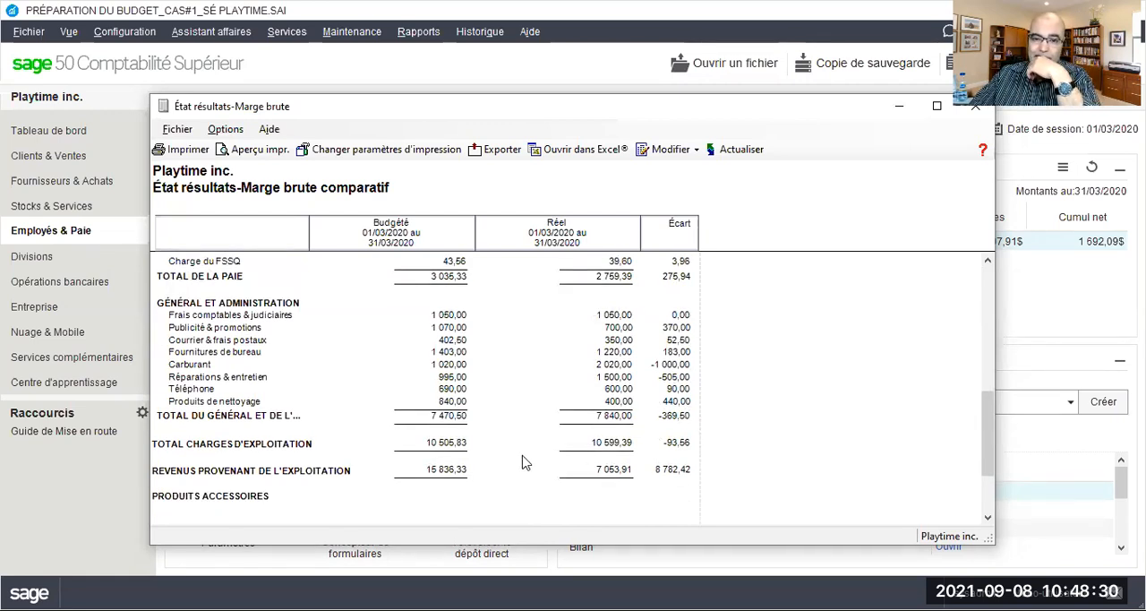
pyautogui.scroll(10, 544, 353)
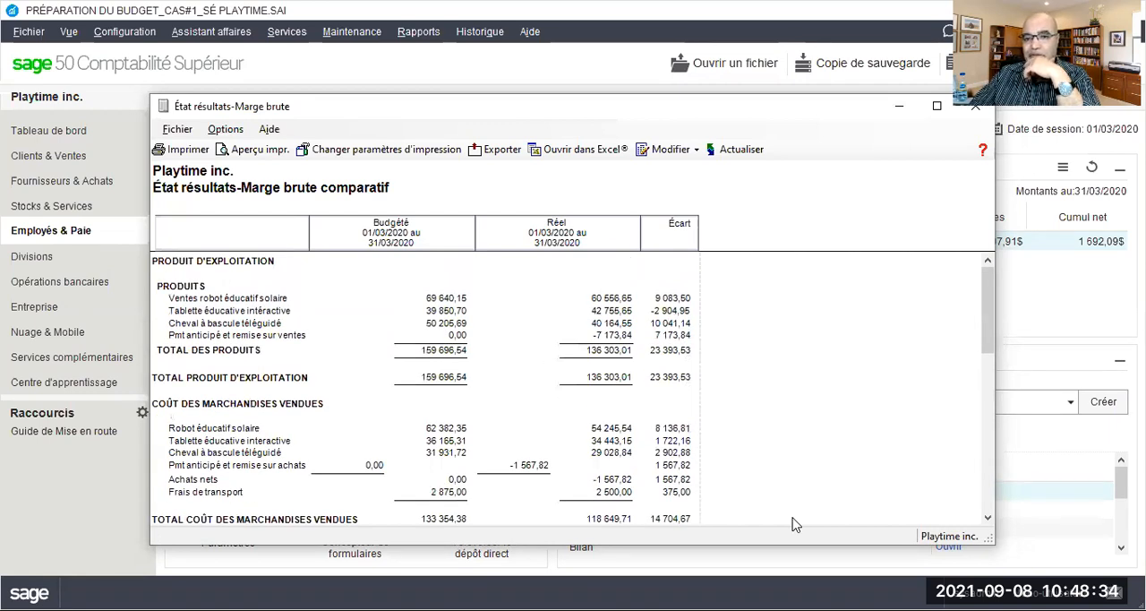
pyautogui.hotkey('alt', 'Tab')
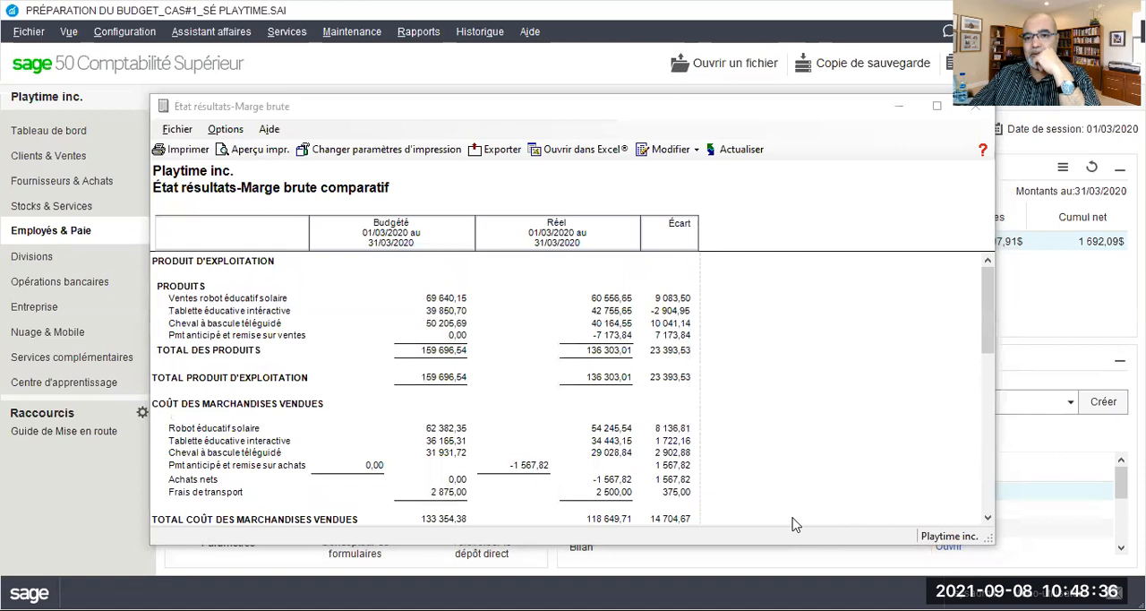